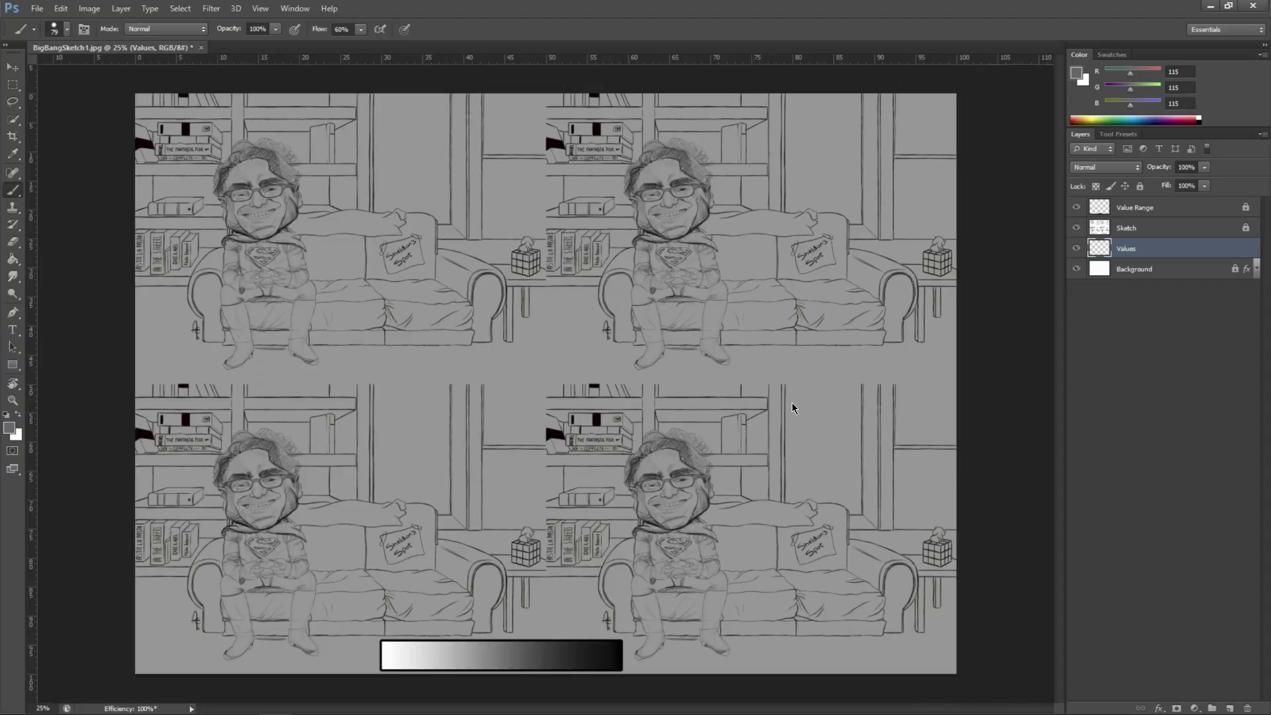
right_click(459, 485)
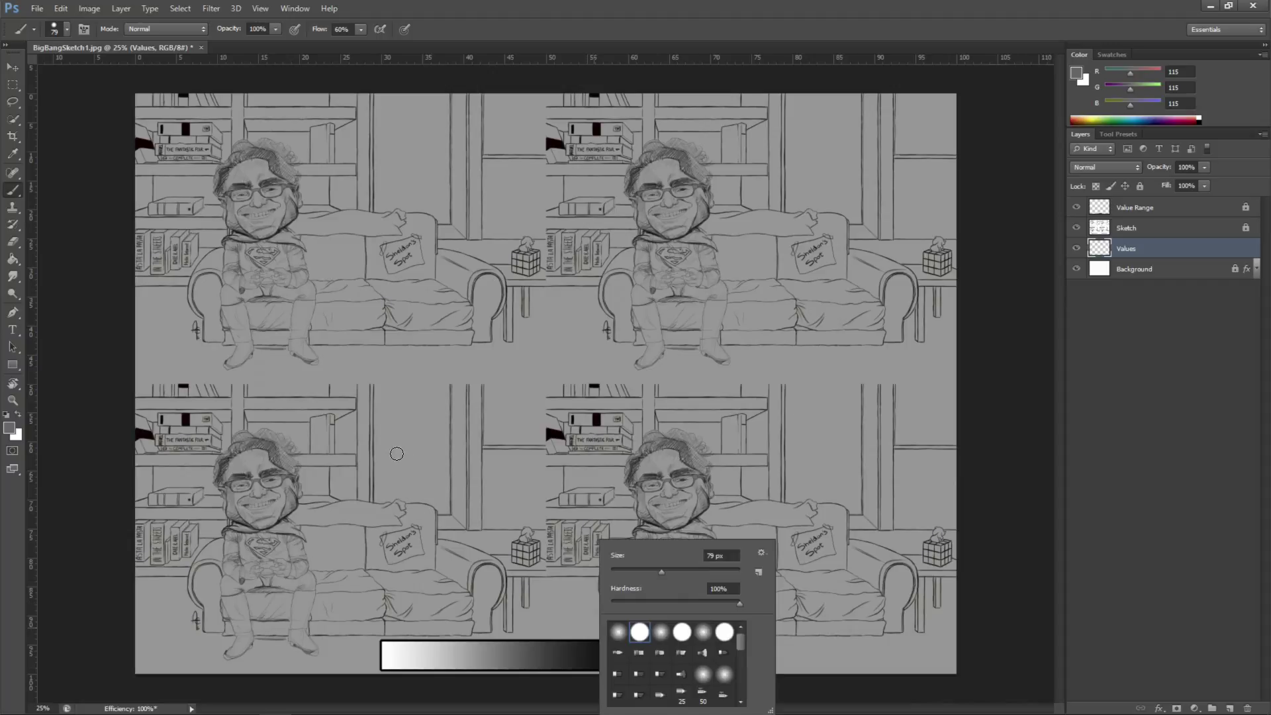
right_click(400, 482)
left_click(814, 458)
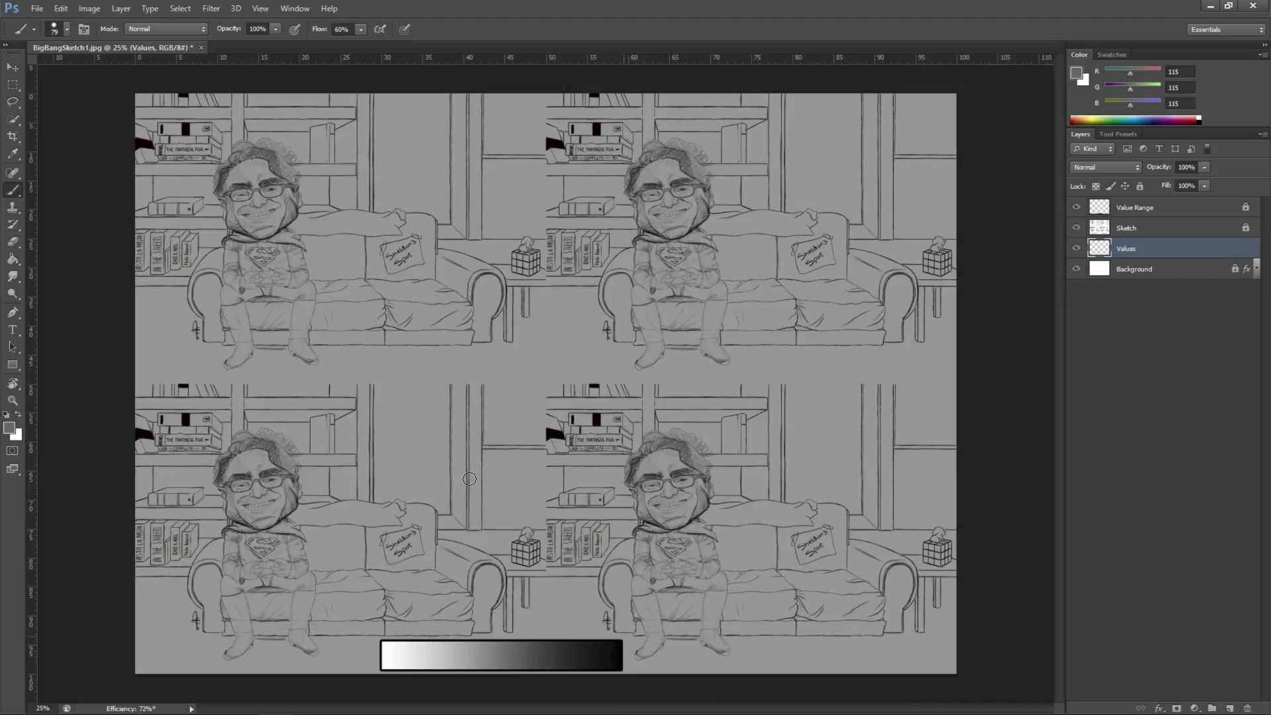
Sample near-black (6), dark grey (36) and medium-dark grey (93) from the value gradient and paint them as swatches near the canvas's lower-right corner.
left_click(609, 649, "alt")
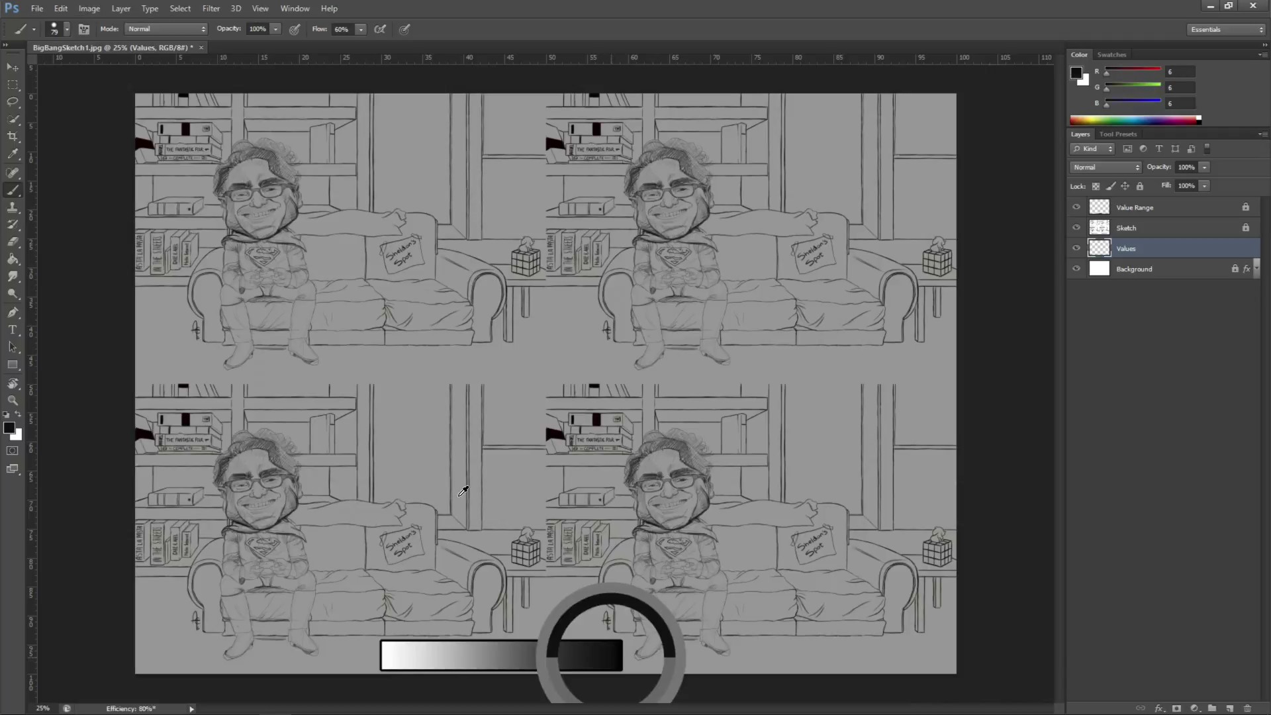
left_click_drag(923, 660, 928, 659)
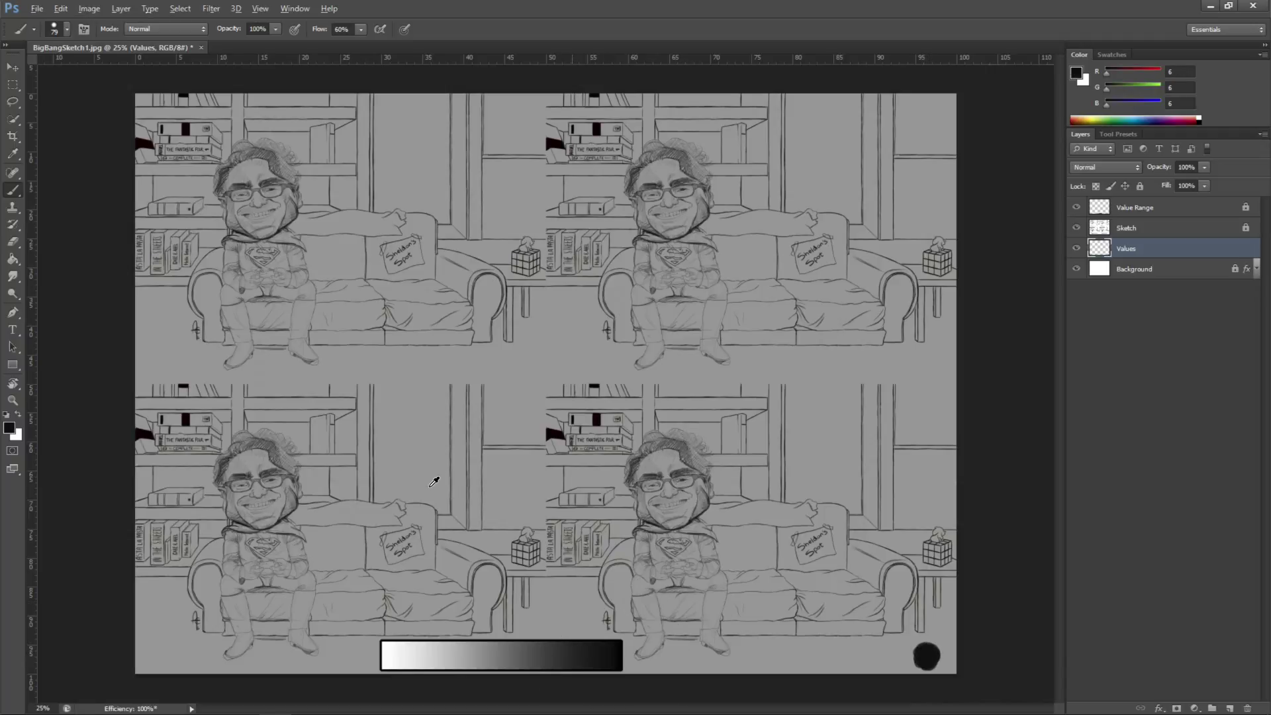
left_click(576, 642, "alt")
left_click_drag(901, 655, 901, 656)
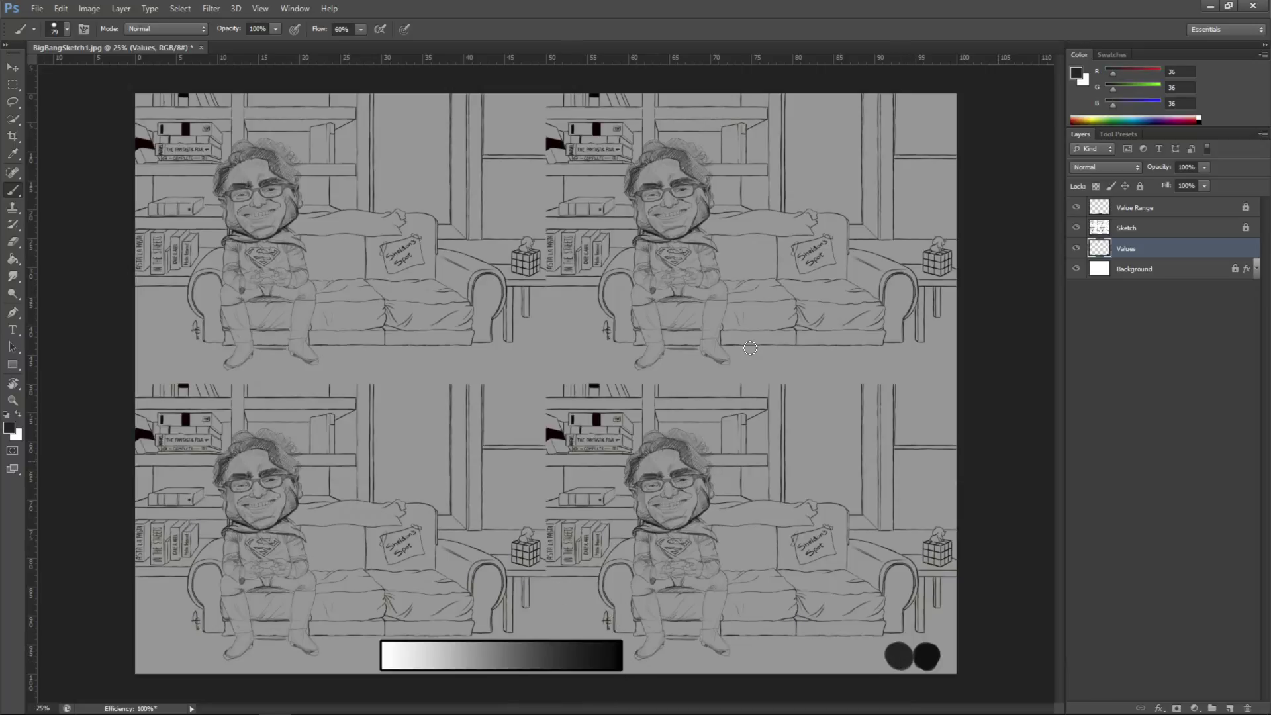
left_click(530, 655, "alt")
left_click_drag(875, 656, 867, 661)
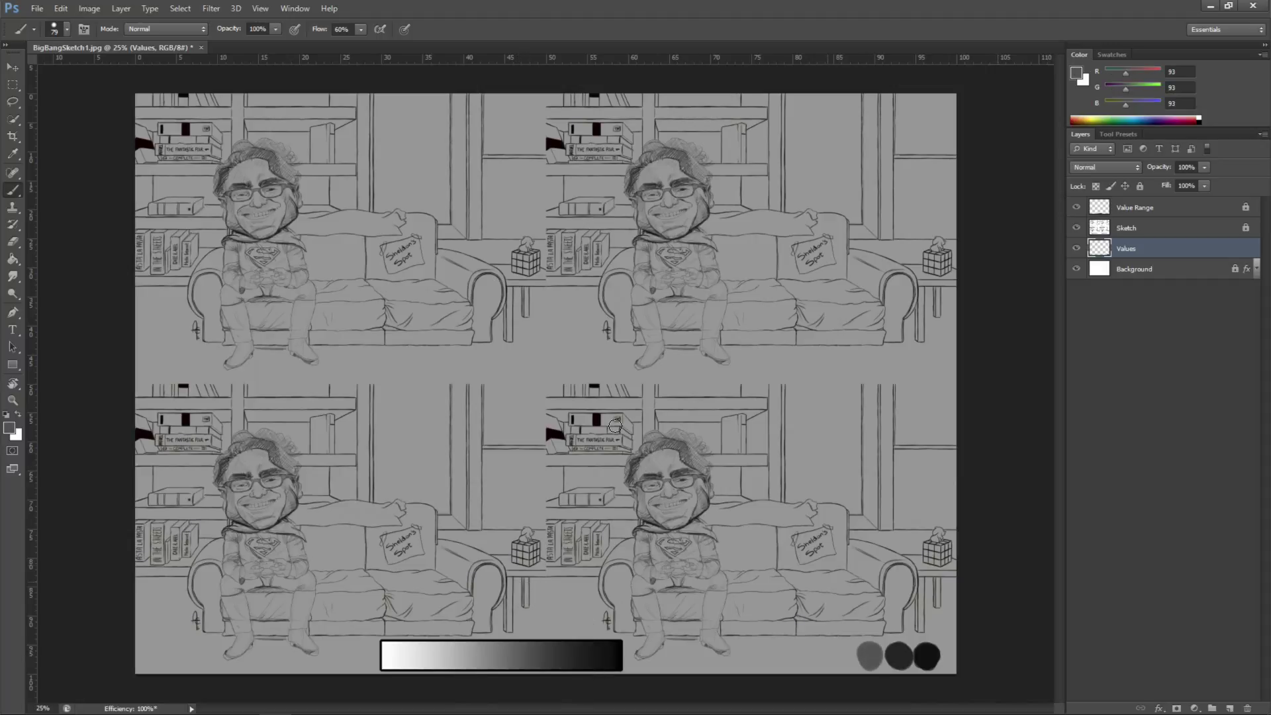
Extend the swatch row with mid grey (153), light grey (218) and near-white (250) sampled from the value gradient.
left_click(365, 490, "alt")
left_click_drag(847, 654, 838, 654)
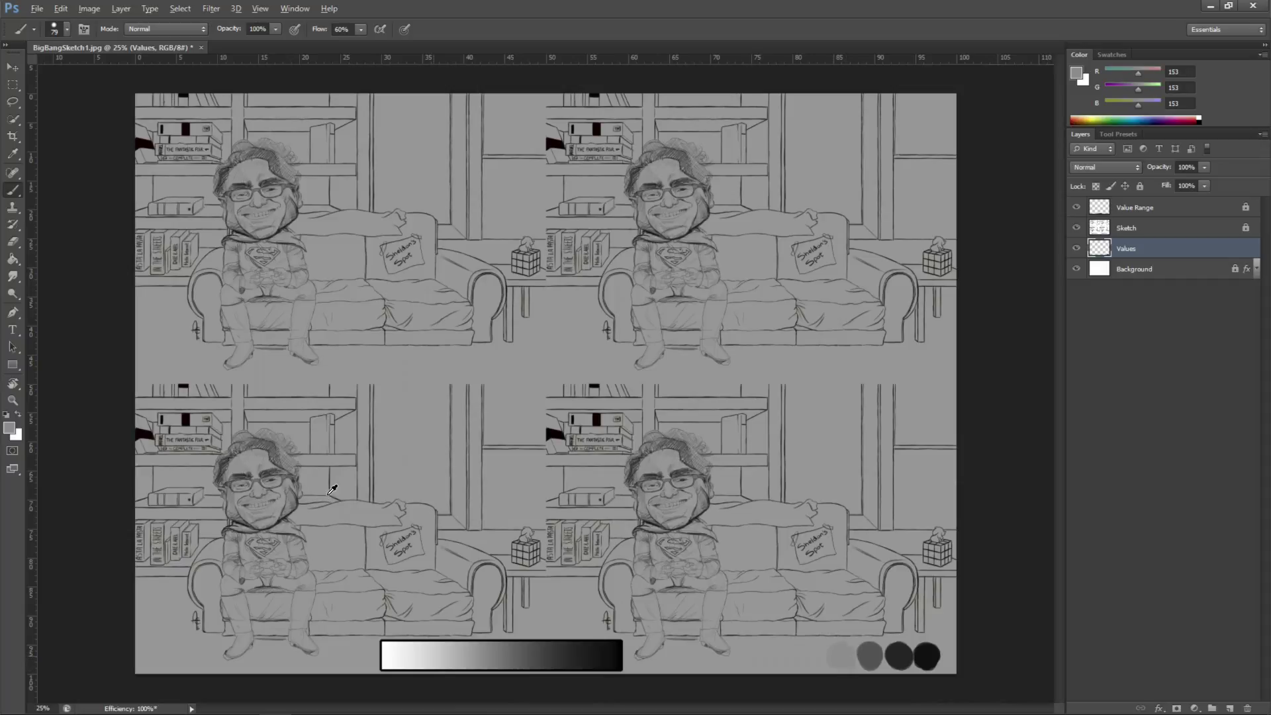
left_click(417, 655, "alt")
left_click(813, 666)
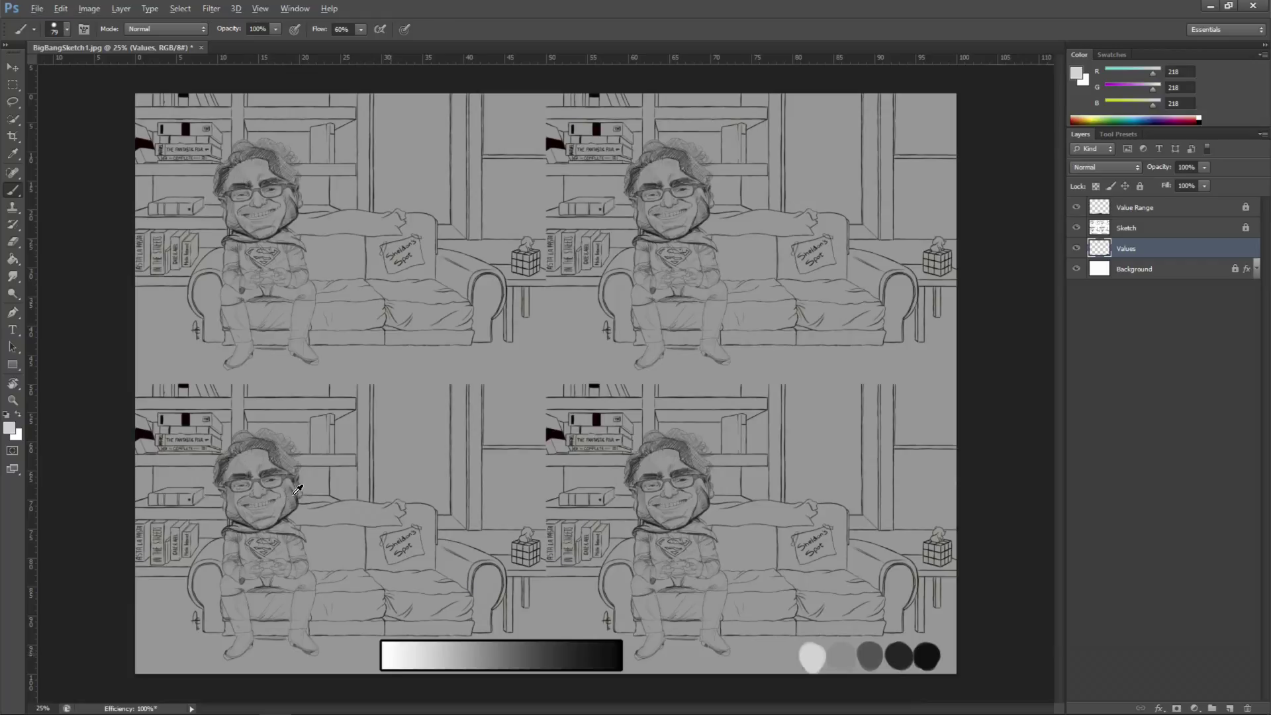
left_click(390, 657, "alt")
left_click_drag(788, 661, 780, 661)
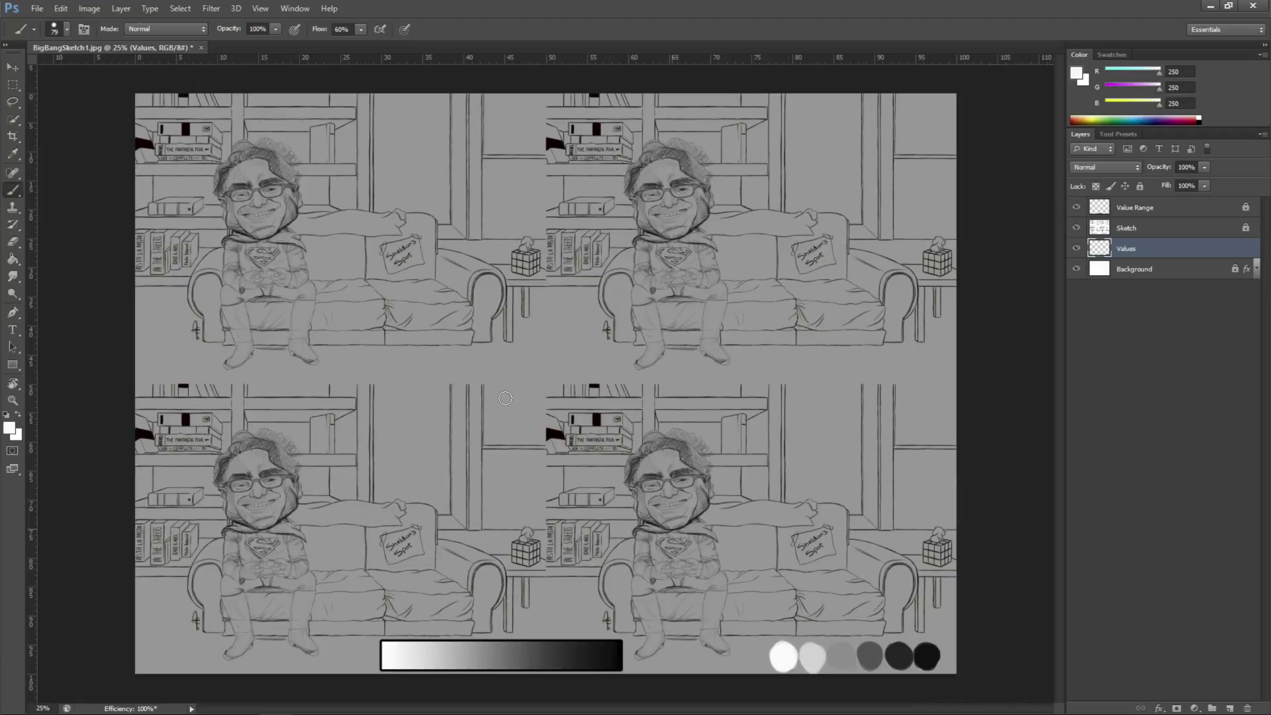
Try a contrast demonstration below the upper-right sketch: a near-white spot with a near-black (6) dot, then light grey (218) strokes.
left_click_drag(842, 365, 838, 365)
left_click(705, 495, "alt")
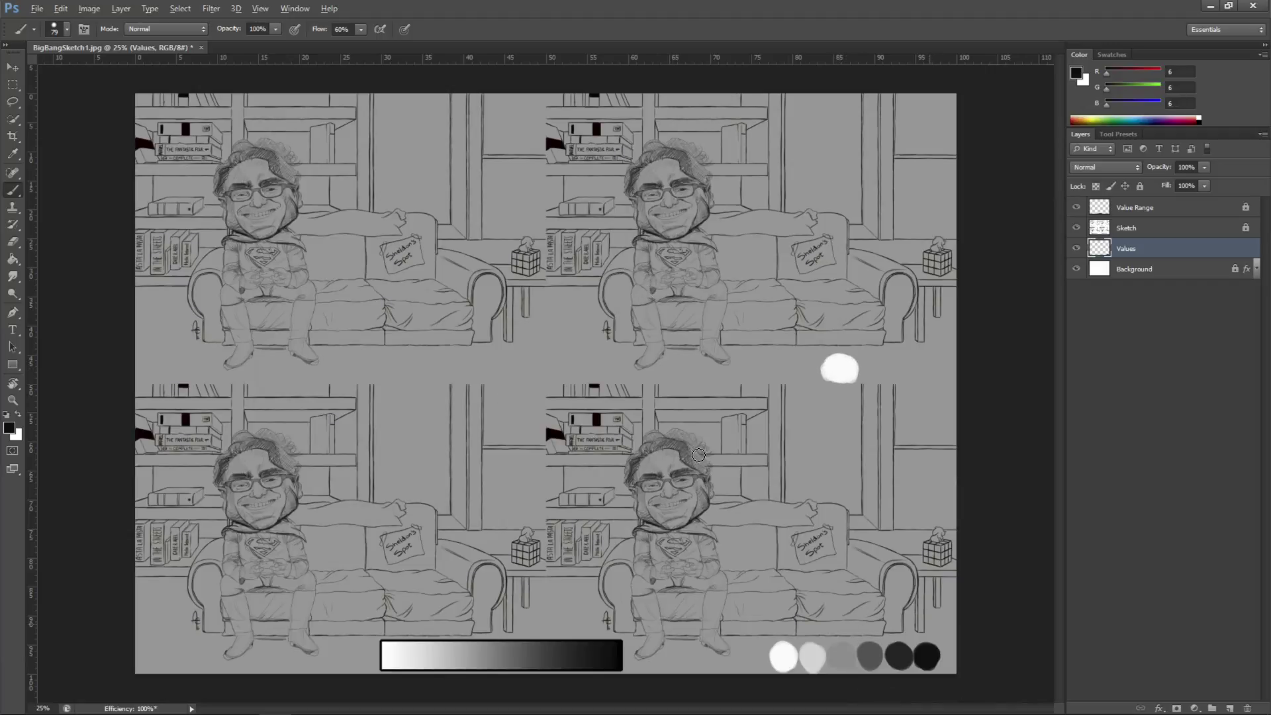
left_click(639, 279)
left_click_drag(639, 279, 642, 288)
left_click(812, 652, "alt")
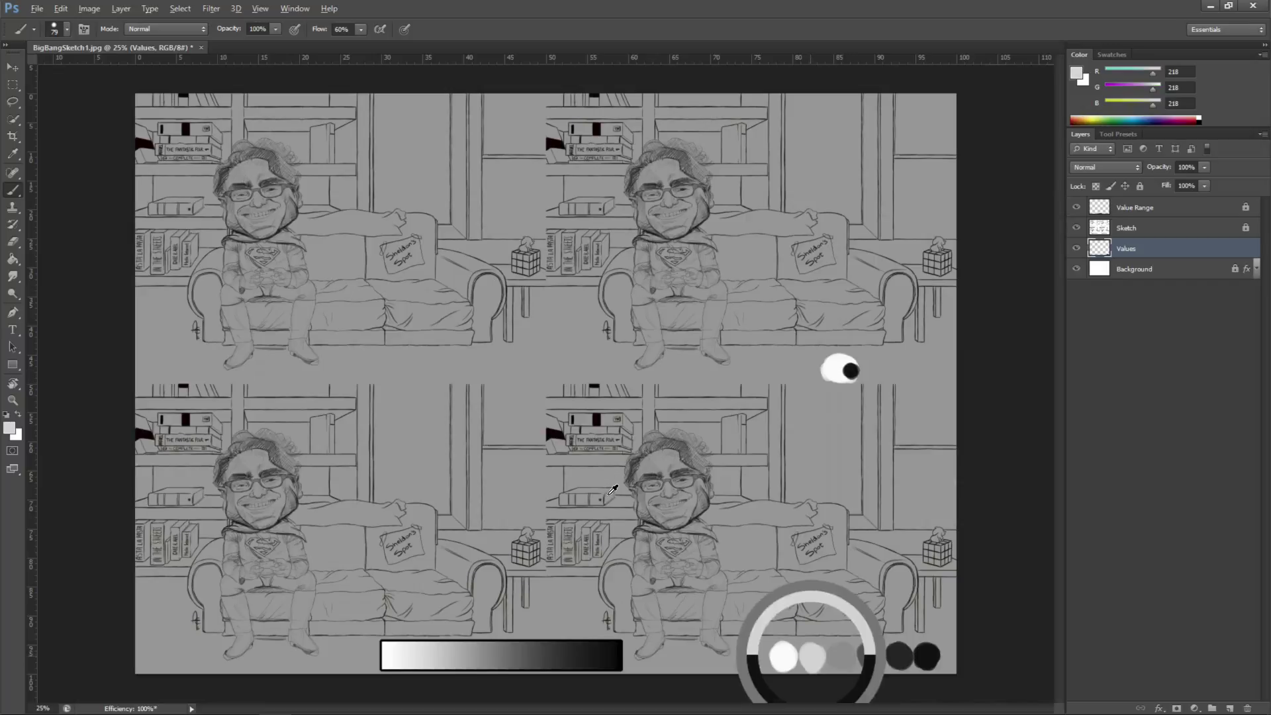
left_click(619, 280)
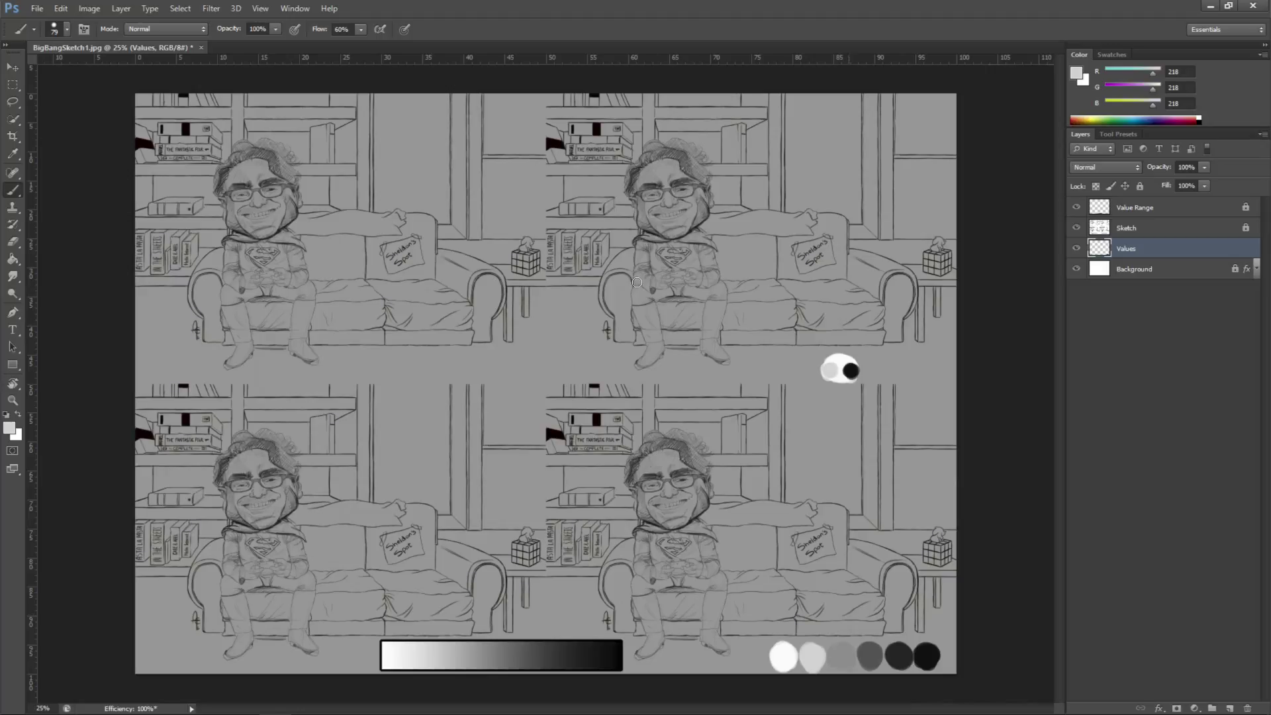
mouse_move(851, 354)
left_mouse_down()
mouse_move(822, 365)
mouse_move(844, 385)
left_mouse_up()
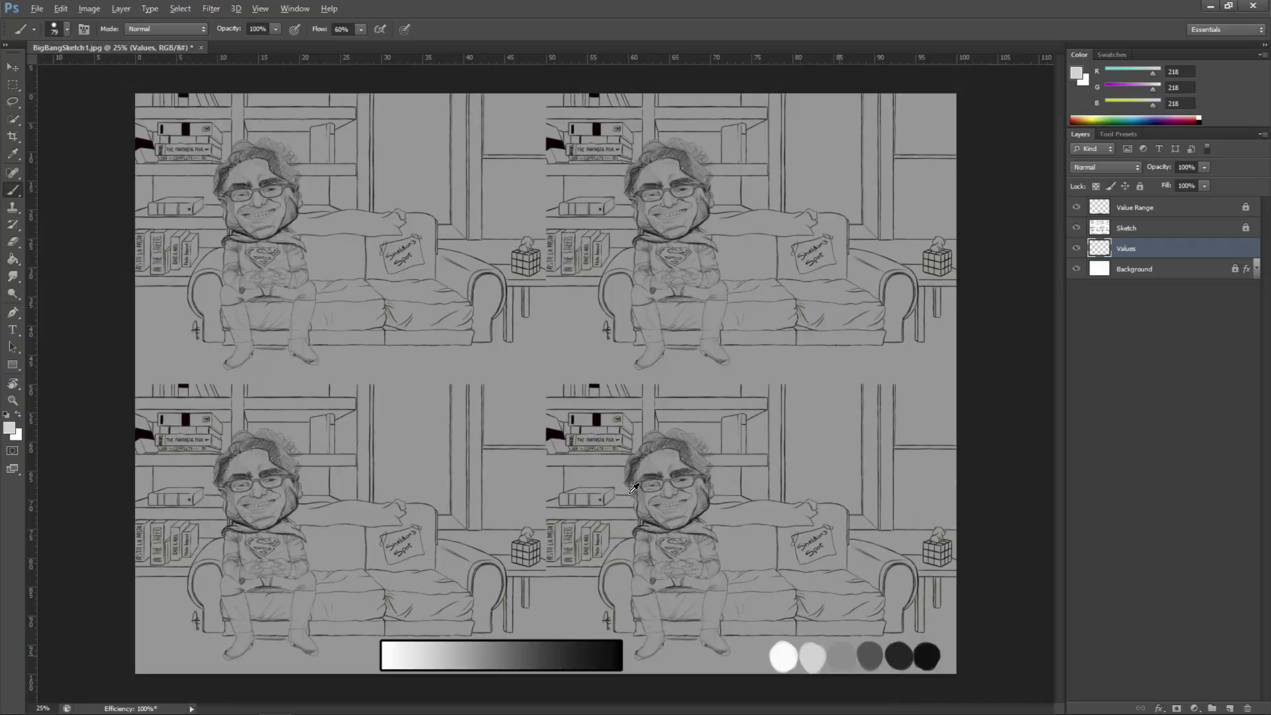
Sample the mid grey (153) swatch, expand the Background layer's effects and unlock that layer.
left_click(841, 654, "alt")
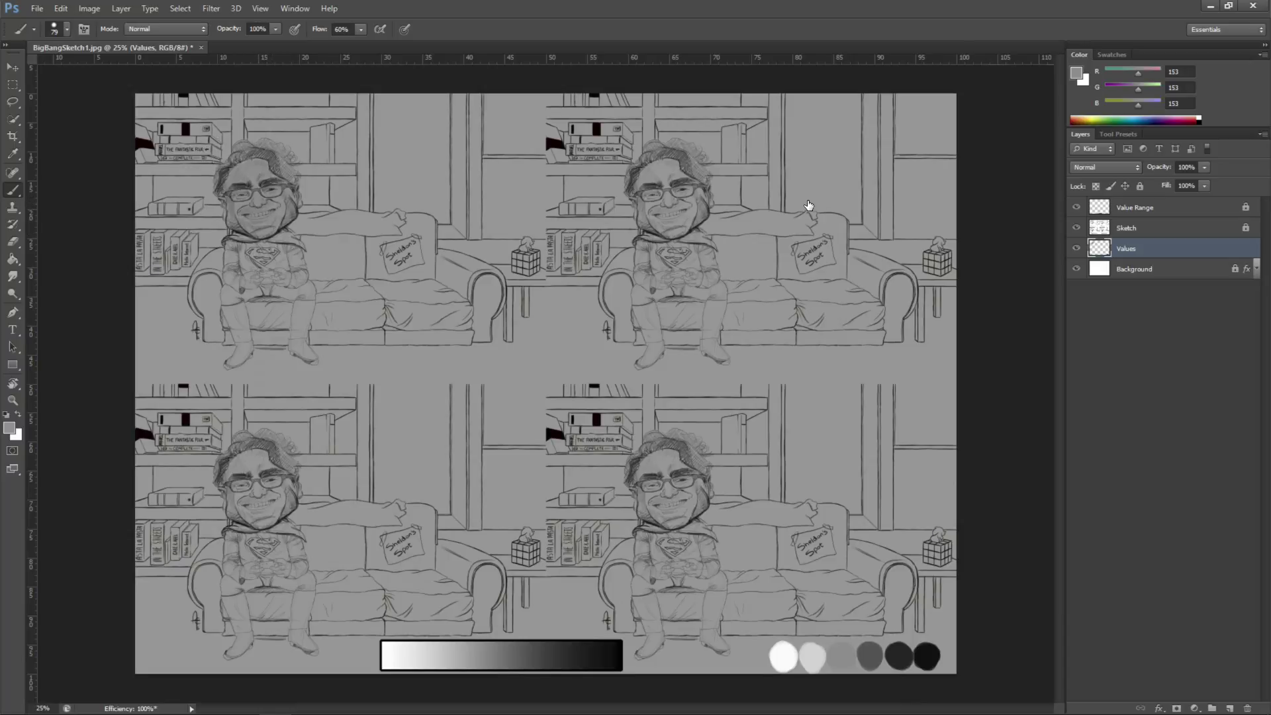
left_click(1077, 269)
left_click(1077, 269)
left_click(1256, 269)
key("alt+bracketleft")
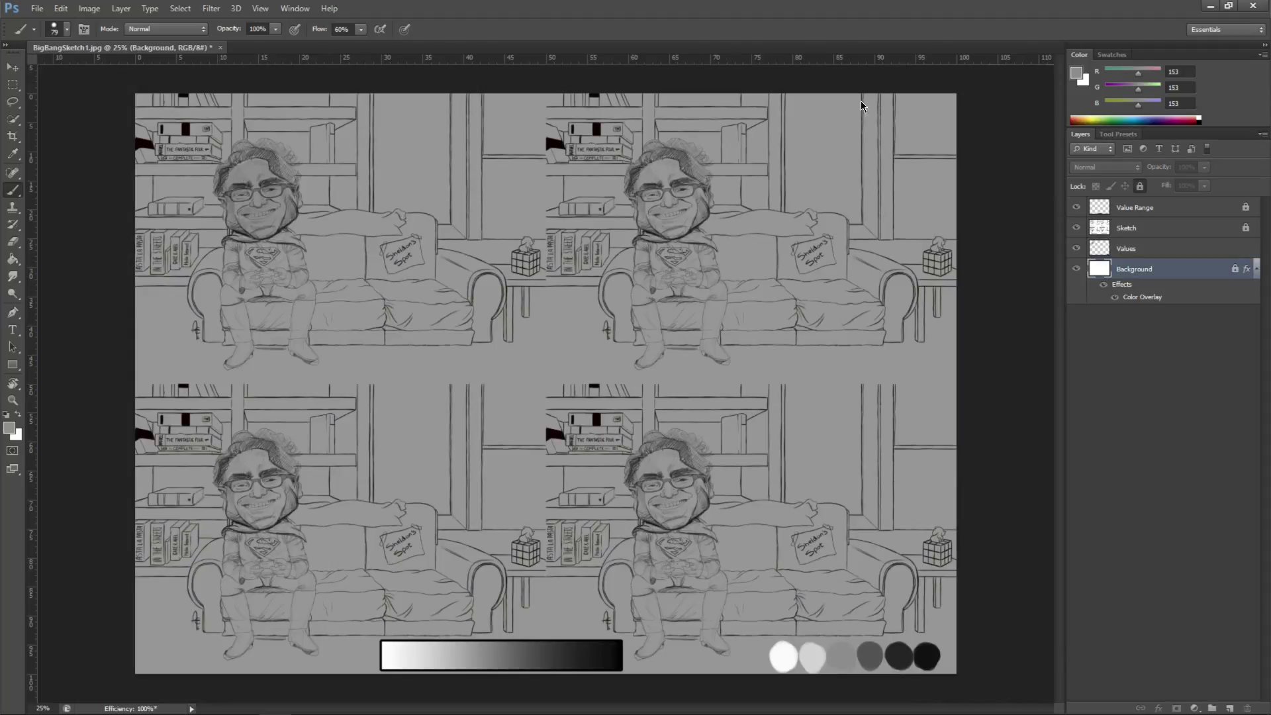
left_click(1139, 186)
Set the Background layer's Color Overlay to grey 9b9b9b, keep the overlay shown and make the Values layer active again.
double_click(1142, 296)
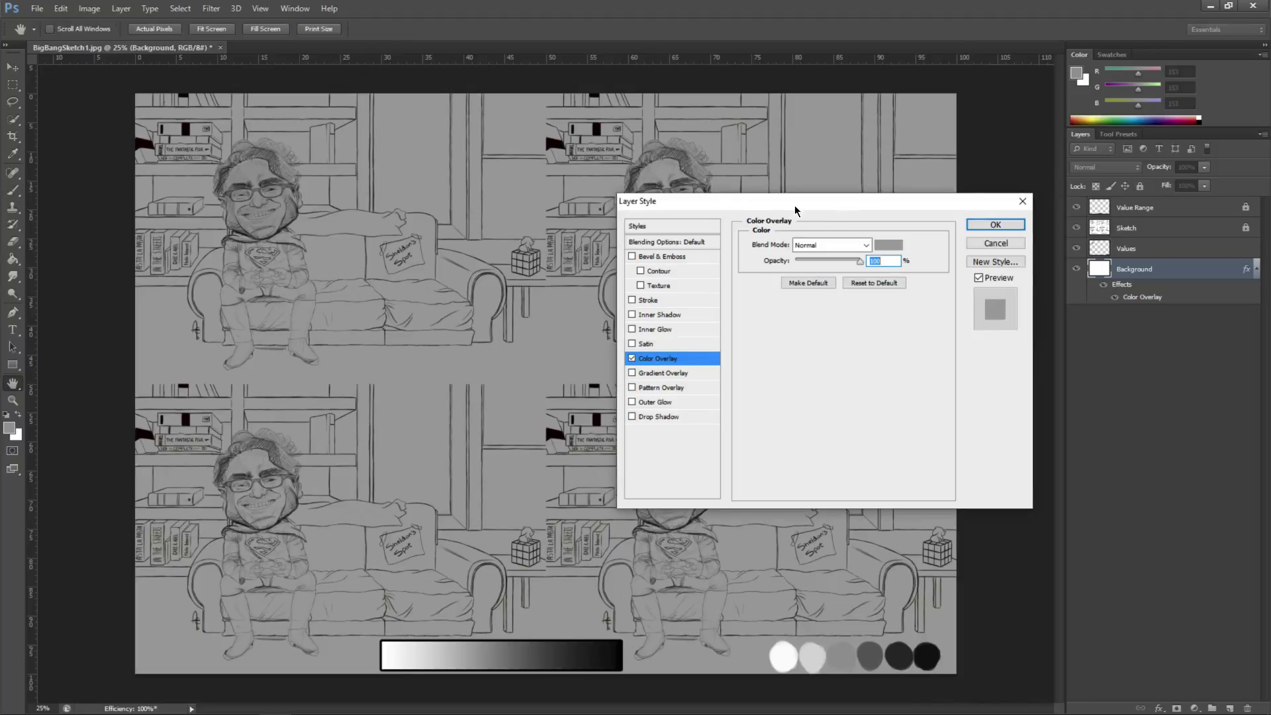
left_click(888, 245)
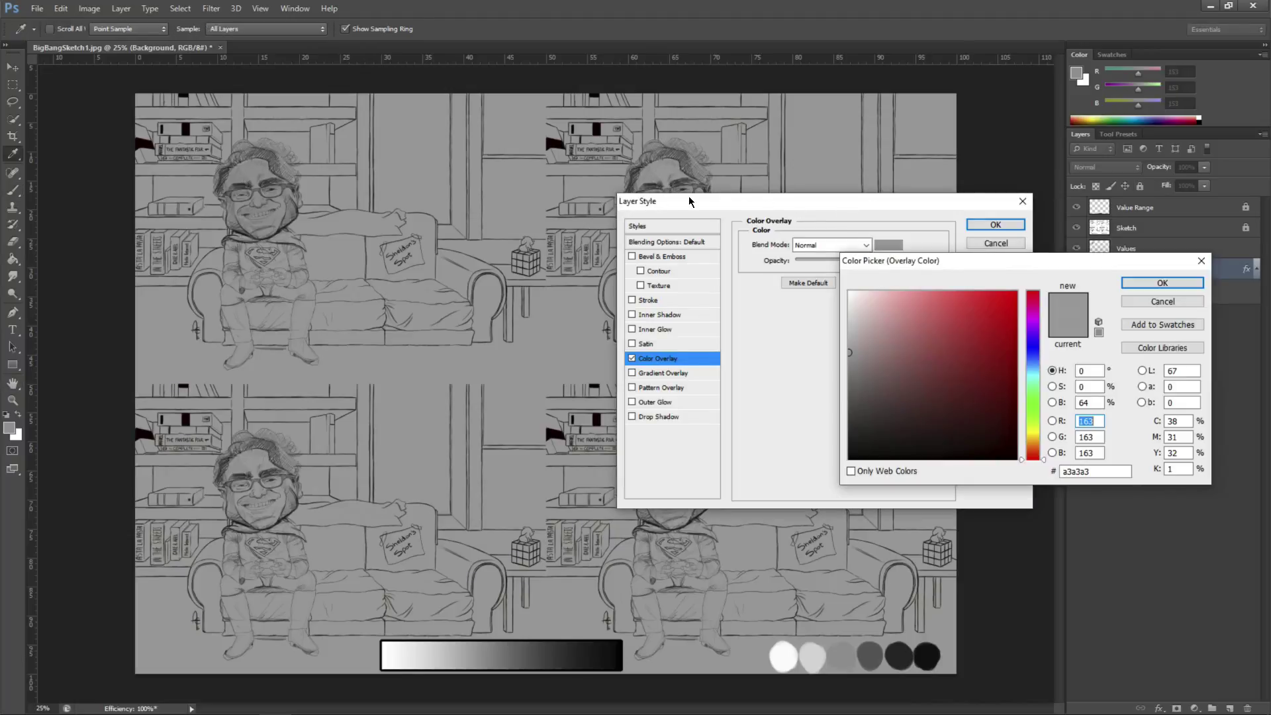
left_click(639, 279)
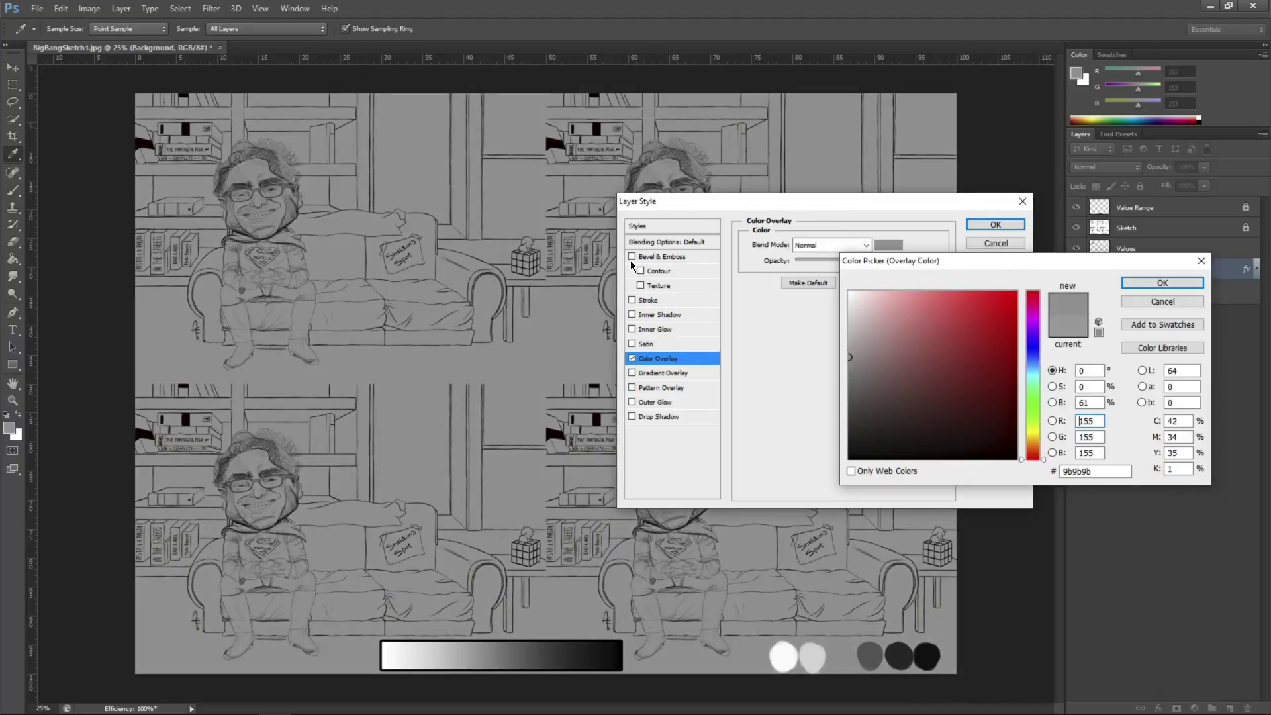
key("Return")
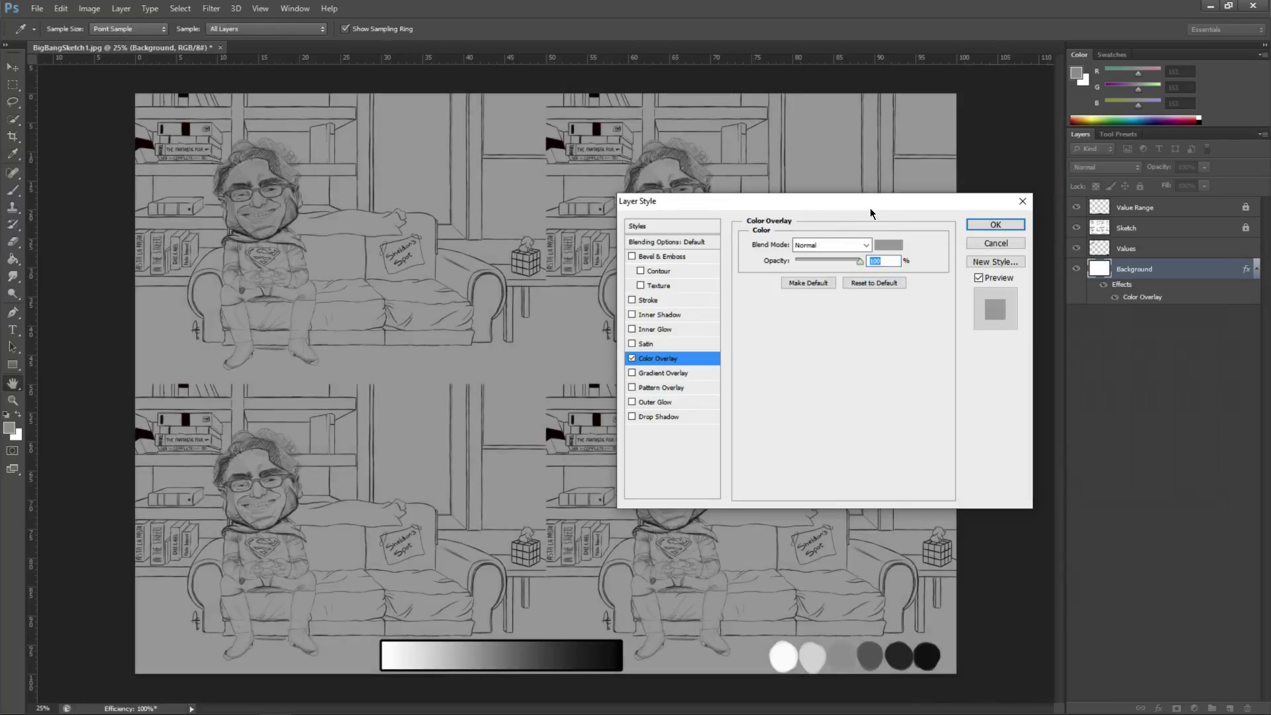
key("Return")
key("b")
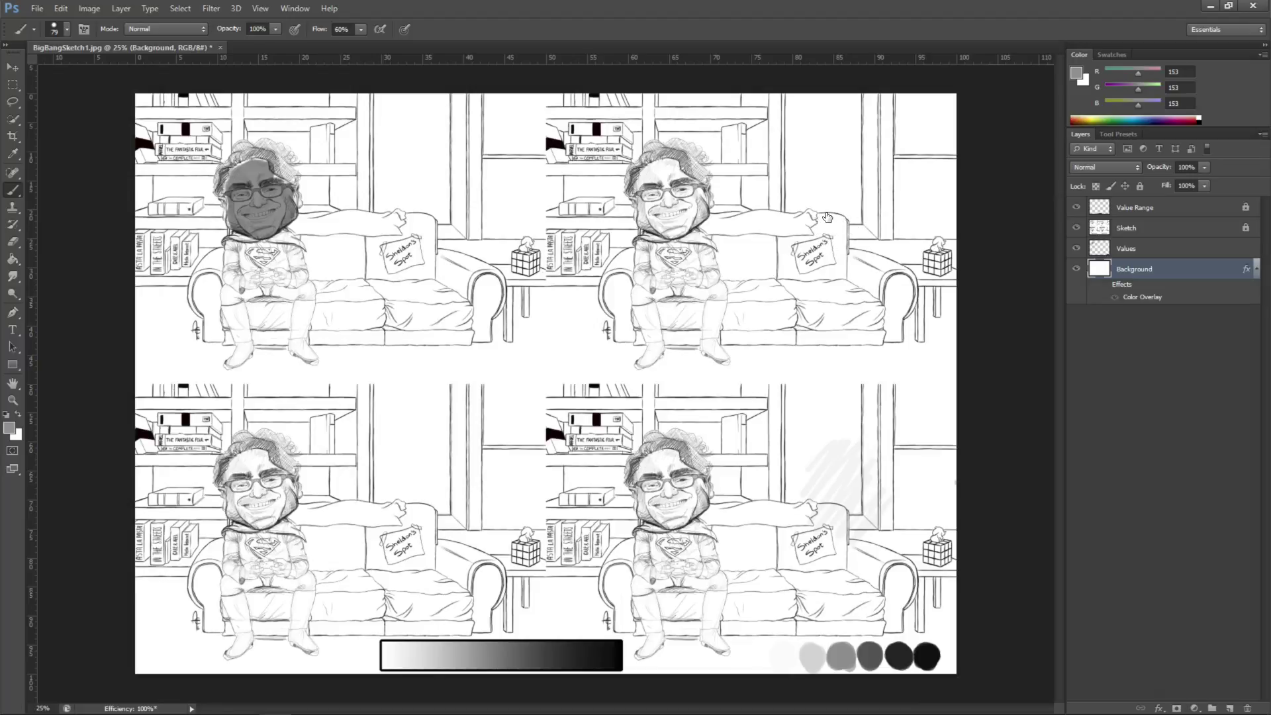
left_click(1104, 285)
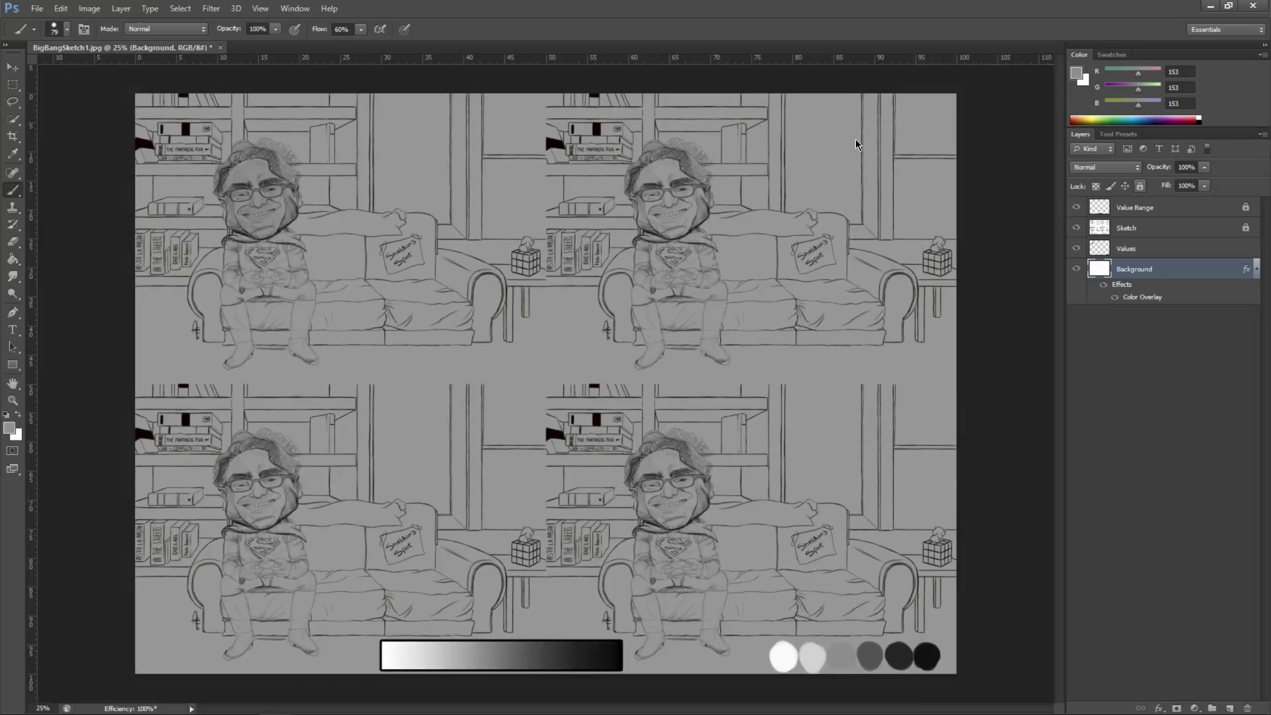
key("alt+bracketright")
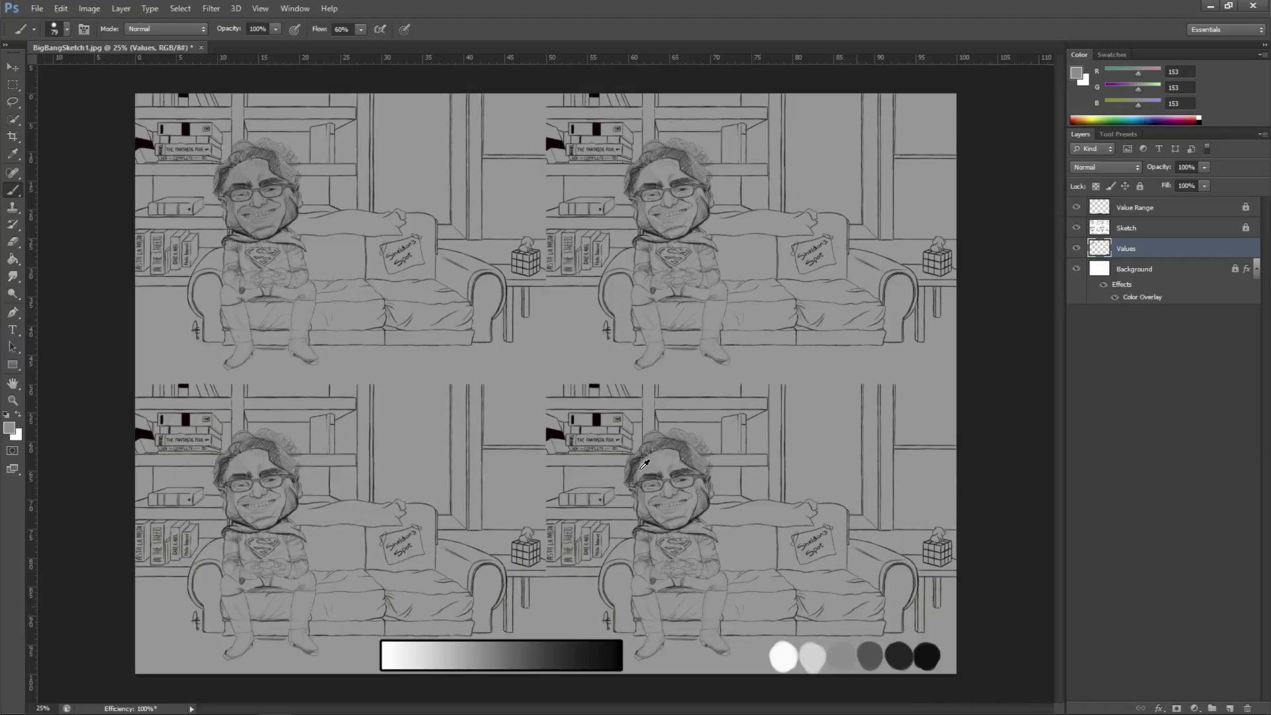
Paint the object in the upper-left figure's hands dark grey (36) and his costume medium-dark grey (93), undoing the last stray stroke.
left_click(843, 655, "alt")
left_click(899, 656, "alt")
left_click_drag(263, 276, 274, 278)
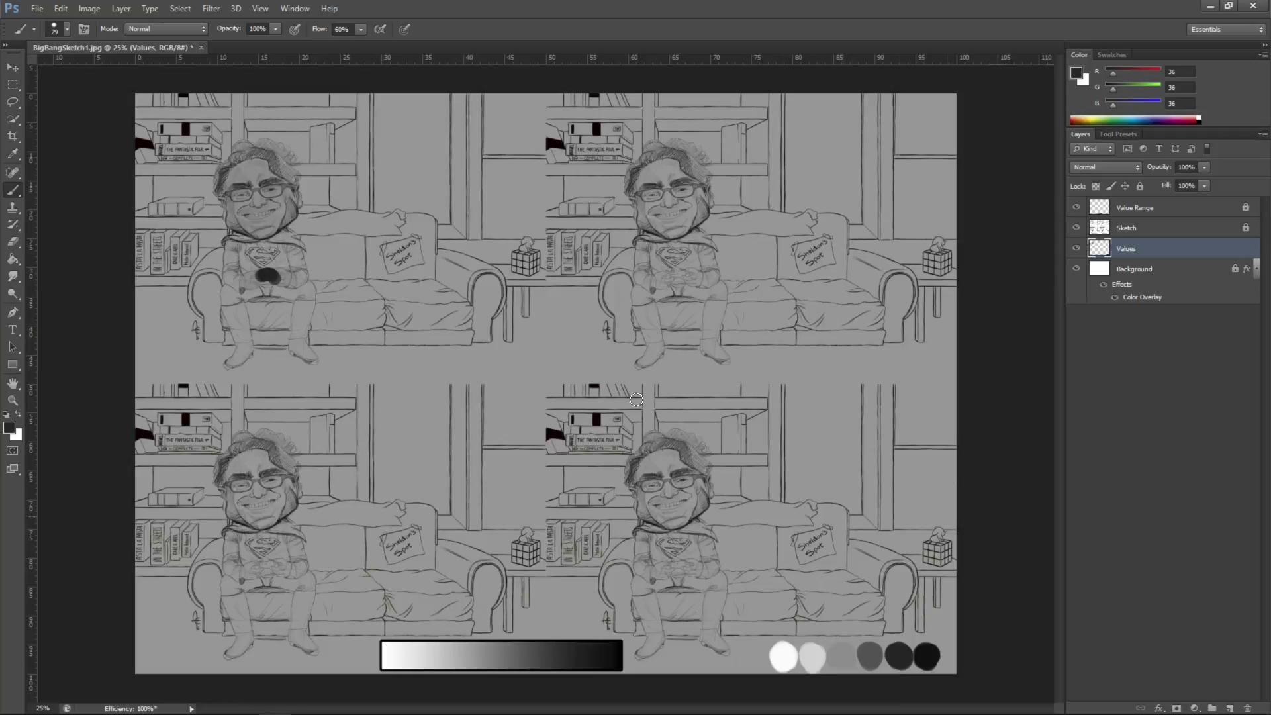
left_click(841, 654, "alt")
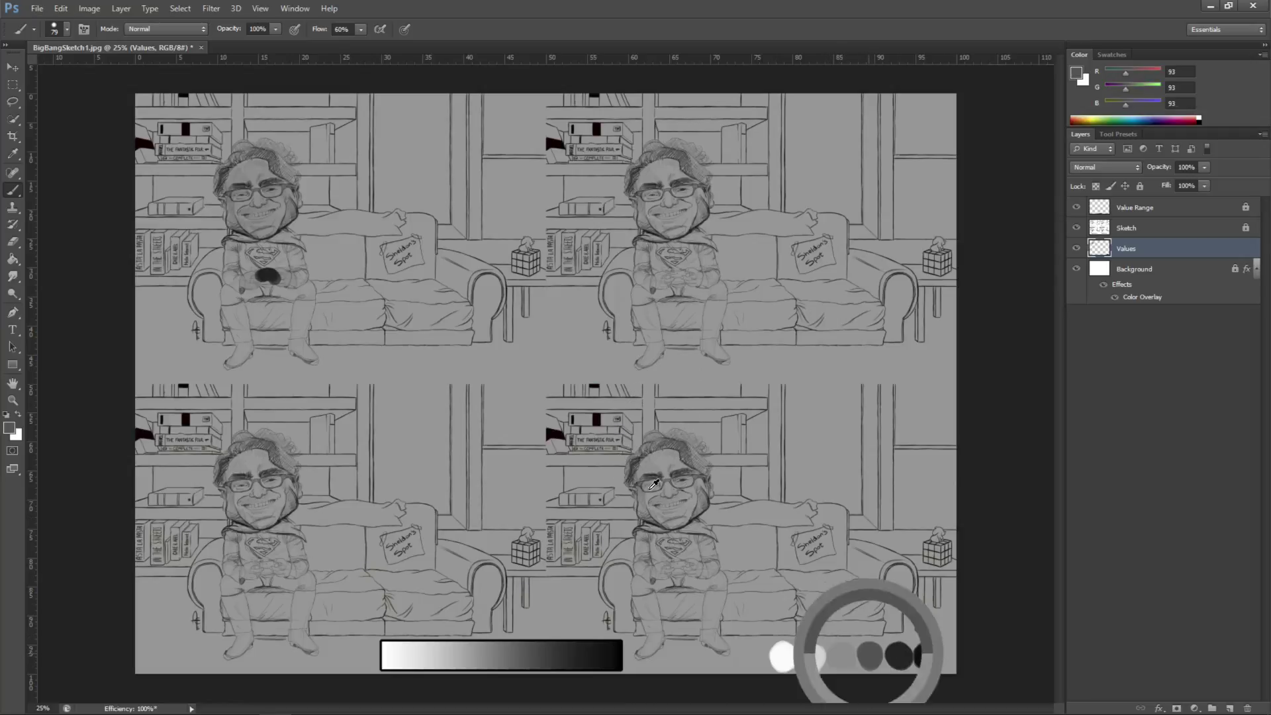
left_click(869, 655, "alt")
mouse_move(209, 189)
left_mouse_down()
mouse_move(174, 194)
mouse_move(188, 210)
mouse_move(213, 178)
mouse_move(176, 223)
mouse_move(174, 189)
mouse_move(228, 198)
mouse_move(226, 222)
mouse_move(174, 229)
mouse_move(182, 267)
mouse_move(226, 239)
mouse_move(225, 223)
mouse_move(223, 254)
mouse_move(232, 219)
mouse_move(231, 272)
left_mouse_up()
key("ctrl+z")
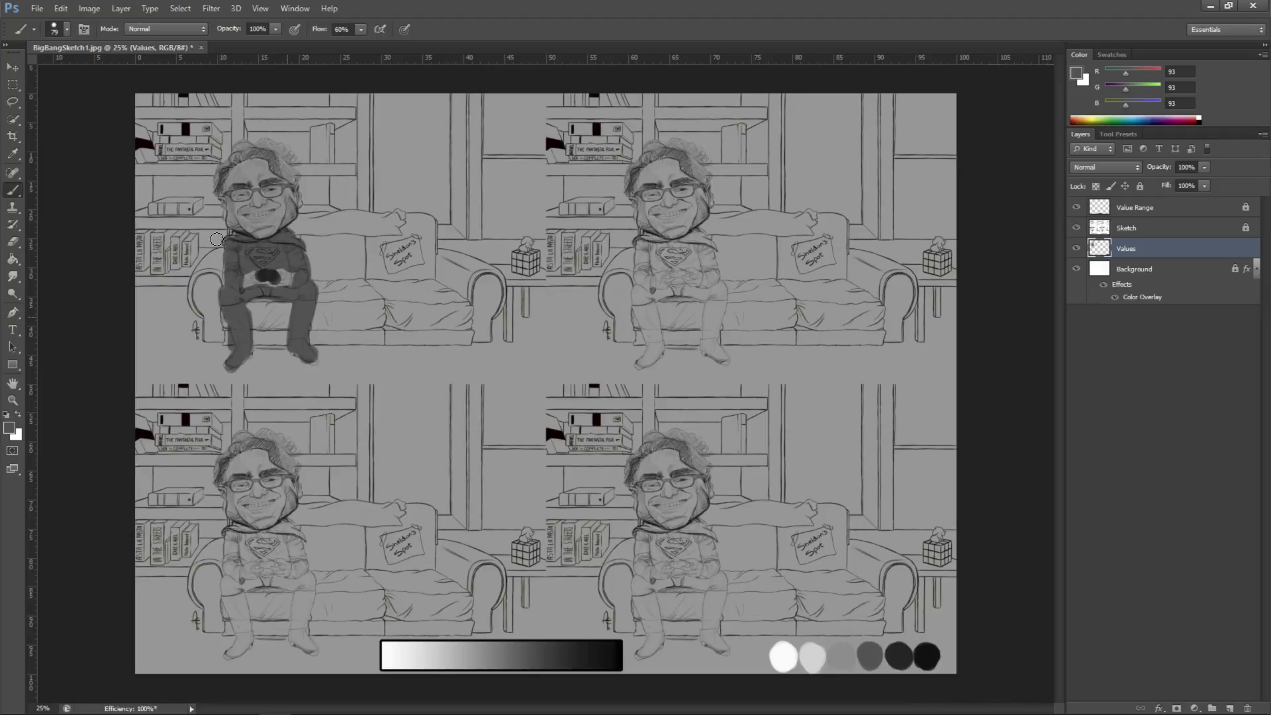
Fill the whole sofa around the figure in the upper-left sketch with dark grey (36), leaving the lettered pillow sign unpainted.
left_click(900, 648, "alt")
left_click(313, 244)
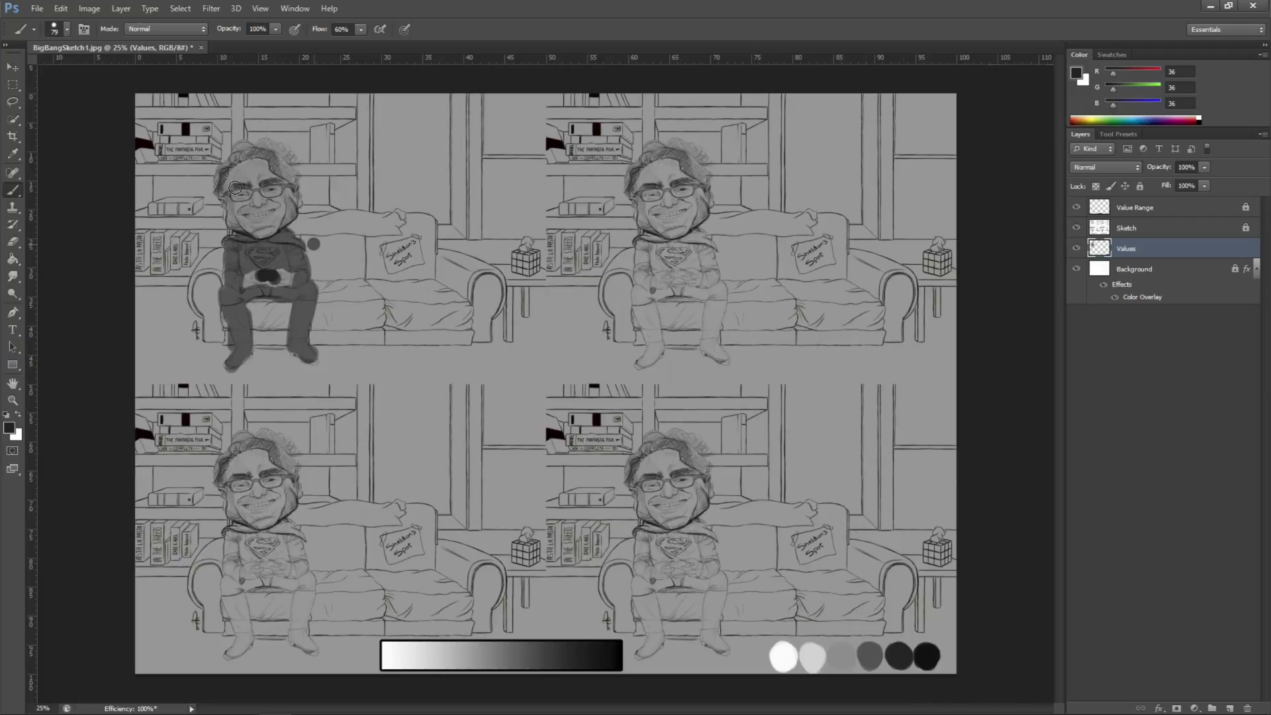
mouse_move(313, 244)
left_mouse_down()
mouse_move(321, 331)
mouse_move(361, 339)
mouse_move(305, 235)
mouse_move(368, 242)
mouse_move(351, 265)
mouse_move(374, 282)
mouse_move(433, 272)
mouse_move(407, 232)
mouse_move(374, 239)
mouse_move(415, 217)
left_mouse_up()
mouse_move(325, 168)
left_mouse_down()
mouse_move(331, 208)
mouse_move(354, 198)
mouse_move(373, 214)
mouse_move(357, 251)
mouse_move(430, 335)
mouse_move(343, 323)
mouse_move(363, 284)
left_mouse_up()
mouse_move(274, 228)
left_mouse_down()
mouse_move(311, 207)
mouse_move(318, 241)
mouse_move(349, 238)
left_mouse_up()
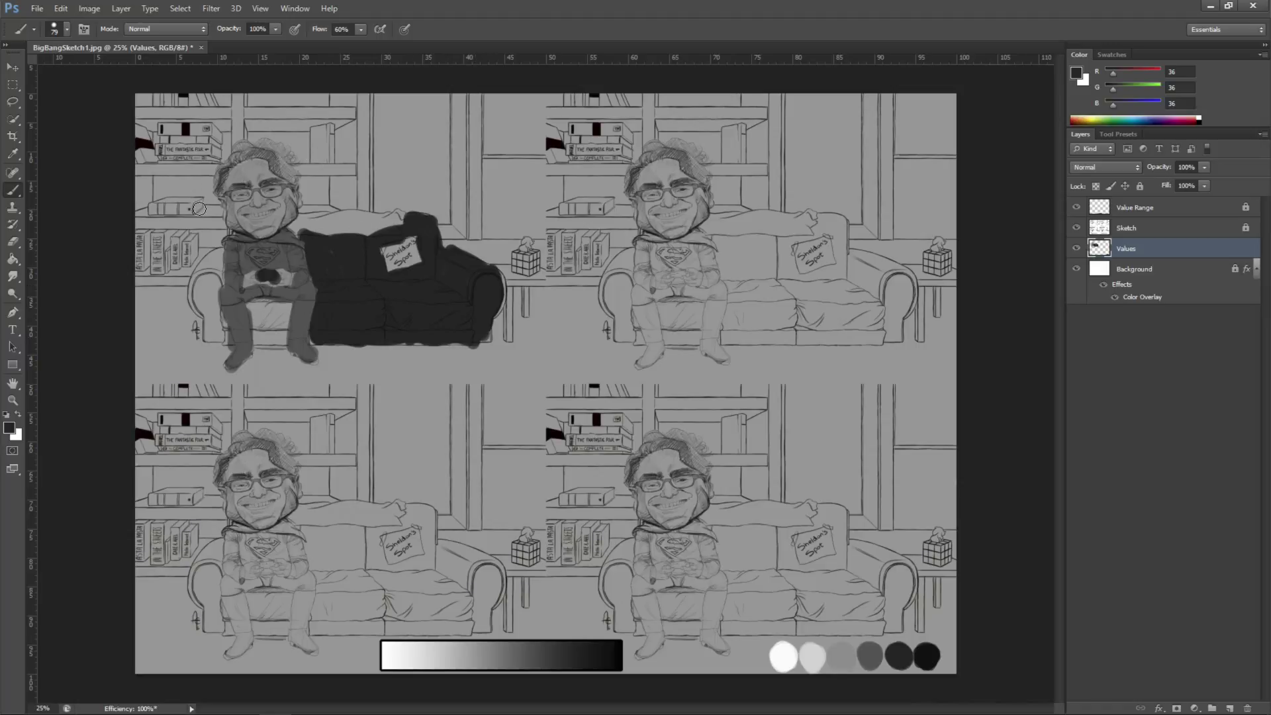
mouse_move(200, 241)
left_mouse_down()
mouse_move(192, 232)
mouse_move(211, 231)
mouse_move(195, 254)
mouse_move(211, 258)
left_mouse_up()
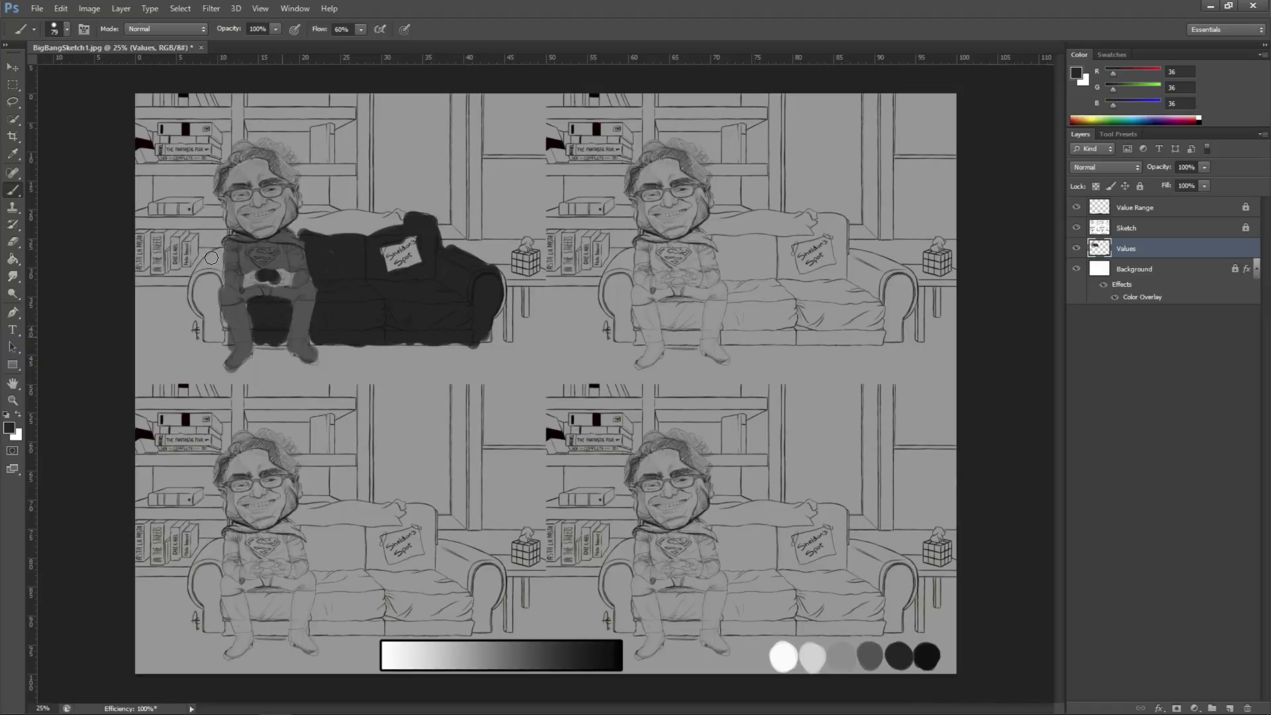
mouse_move(147, 220)
left_mouse_down()
mouse_move(167, 257)
mouse_move(149, 227)
mouse_move(157, 206)
mouse_move(161, 237)
left_mouse_up()
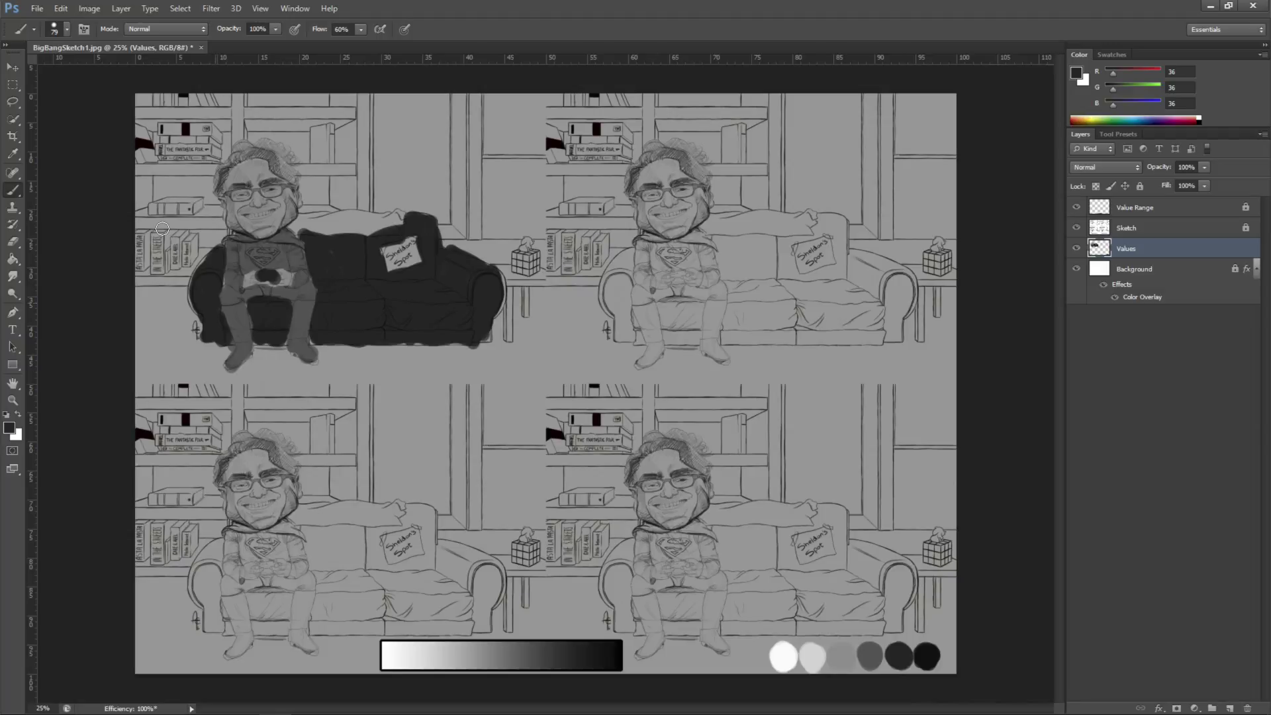
Paint the lettered pillow sign in the upper-left sketch with the light grey (218) swatch.
left_click(629, 486, "alt")
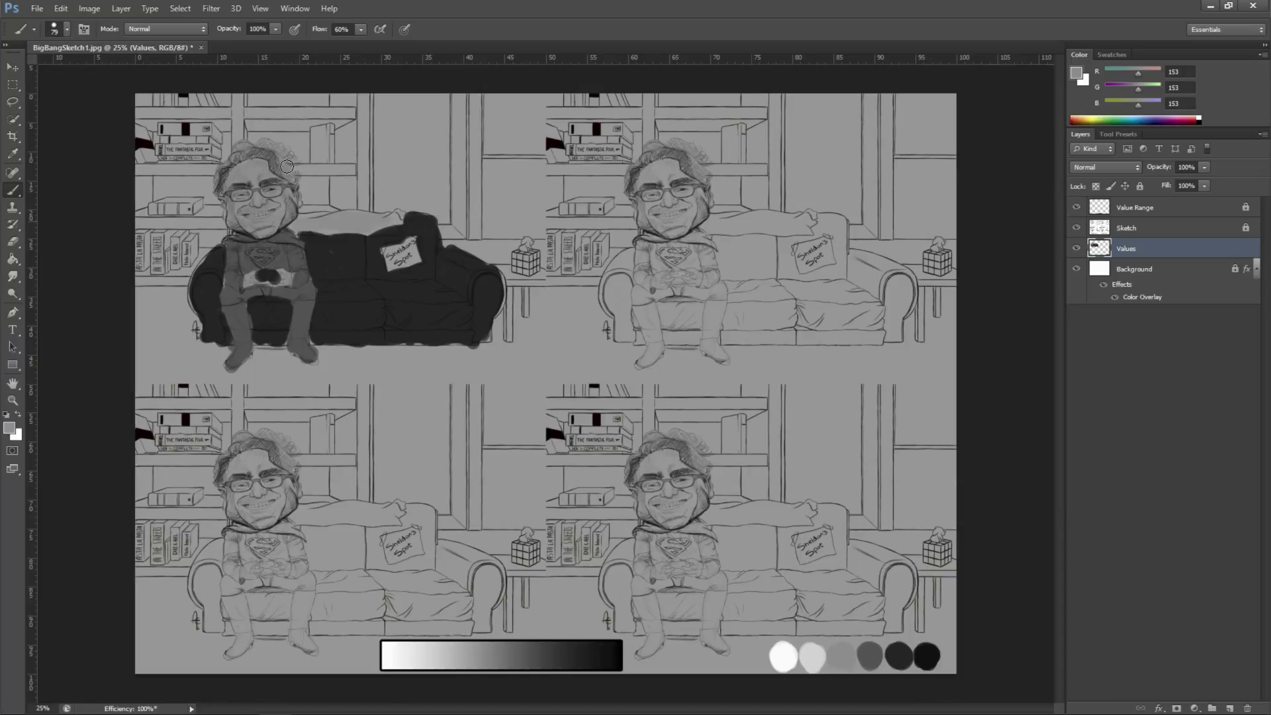
left_click(812, 656, "alt")
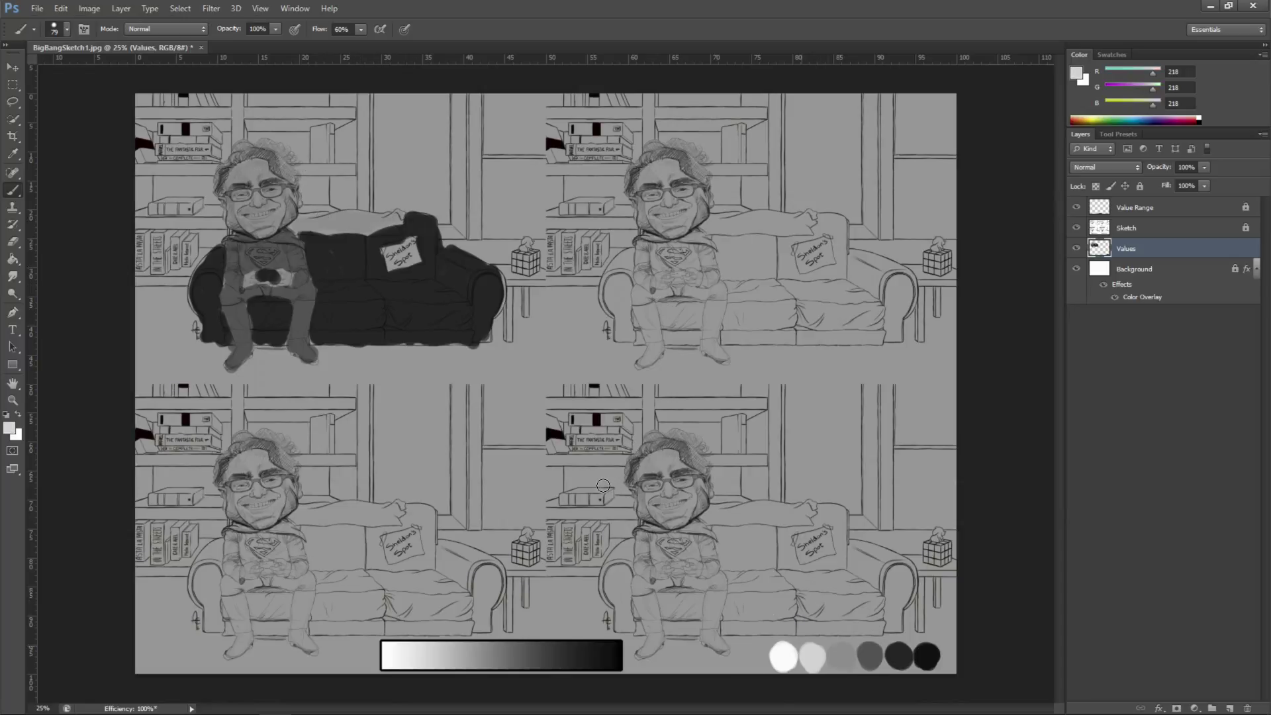
mouse_move(408, 249)
left_mouse_down()
mouse_move(398, 263)
mouse_move(416, 254)
left_mouse_up()
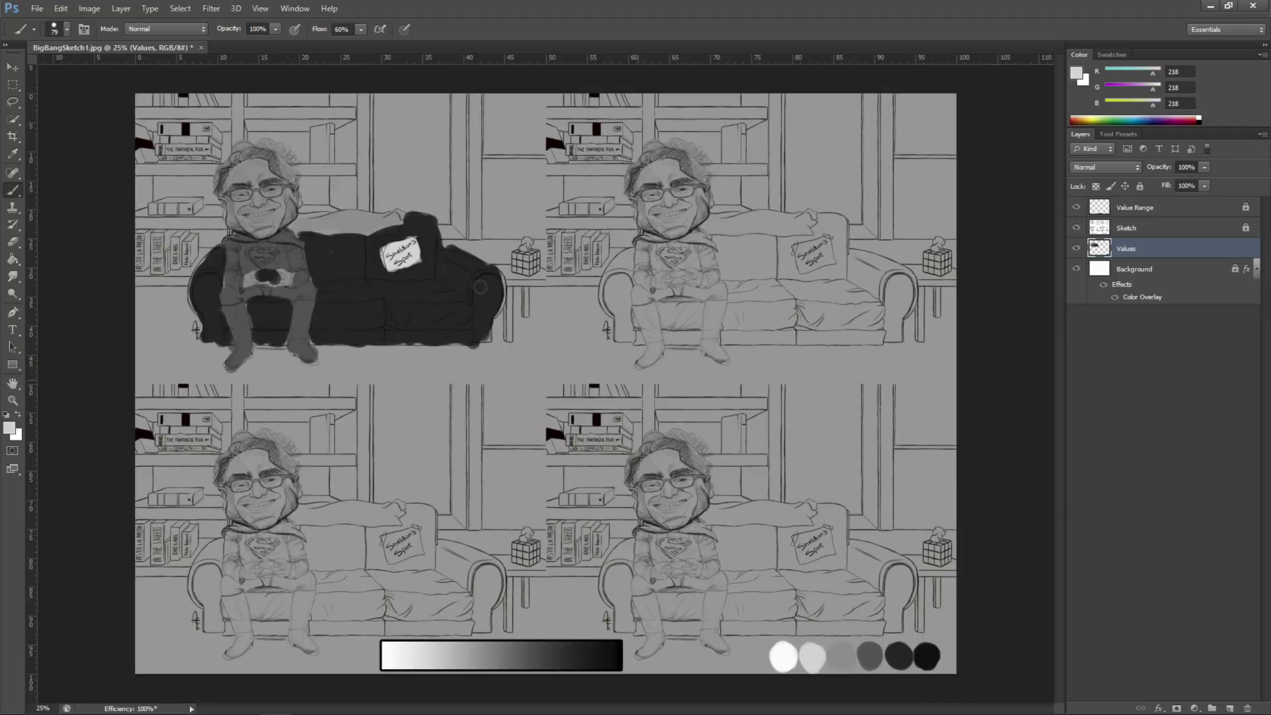
Outline the upper-left sketch's bookshelf area with dark grey (36), following its right edge, the figure's head and the lower shelf edge.
left_click(676, 490, "alt")
left_click_drag(360, 109, 364, 202)
mouse_move(275, 153)
left_mouse_down()
mouse_move(229, 158)
mouse_move(218, 111)
mouse_move(173, 105)
left_mouse_up()
mouse_move(162, 124)
left_mouse_down()
mouse_move(167, 174)
mouse_move(139, 210)
mouse_move(122, 202)
left_mouse_up()
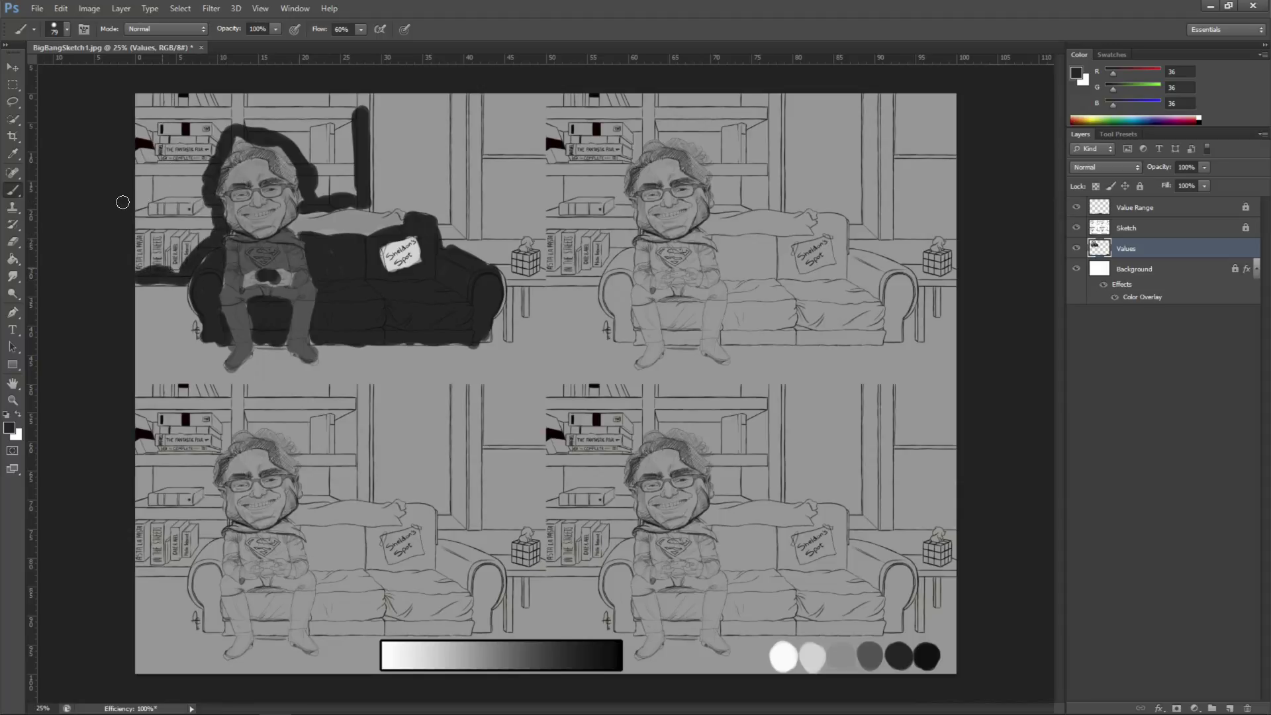
Paint the sofa arm beside the upper-left figure medium-dark grey (93) and repaint his costume mid-grey (153).
left_click(652, 490, "alt")
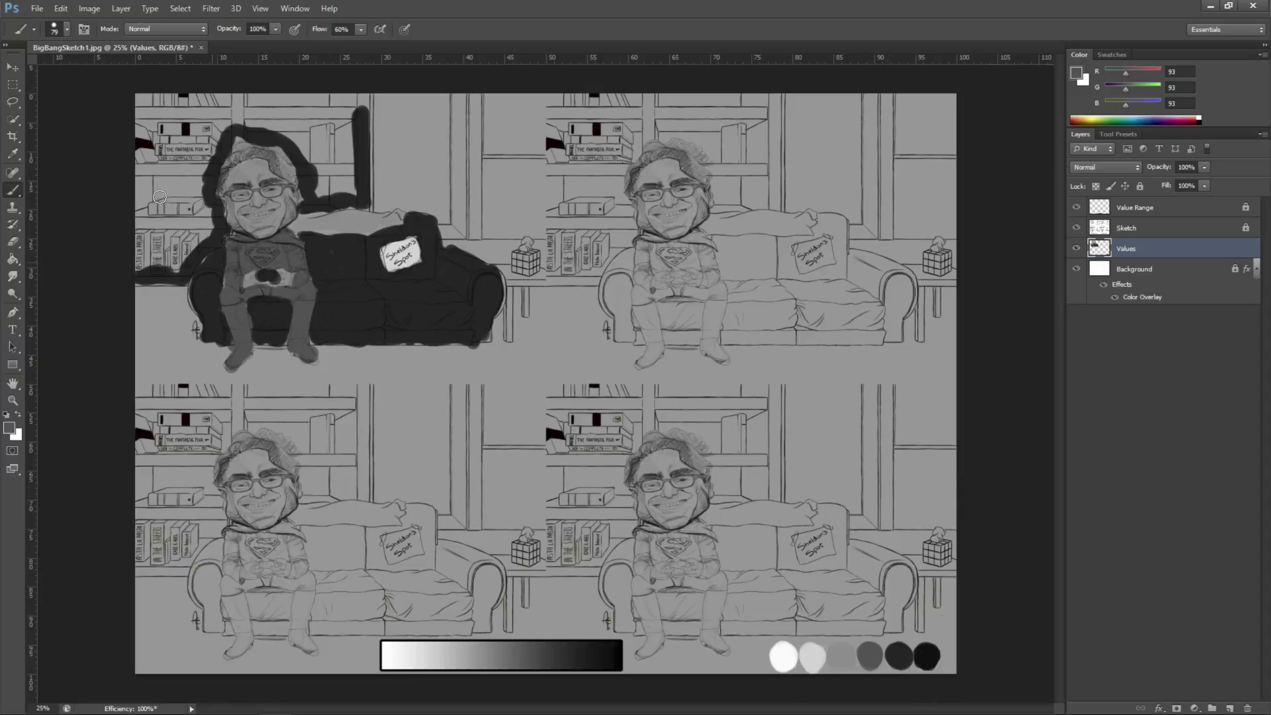
mouse_move(150, 217)
left_mouse_down()
mouse_move(168, 194)
mouse_move(167, 252)
left_mouse_up()
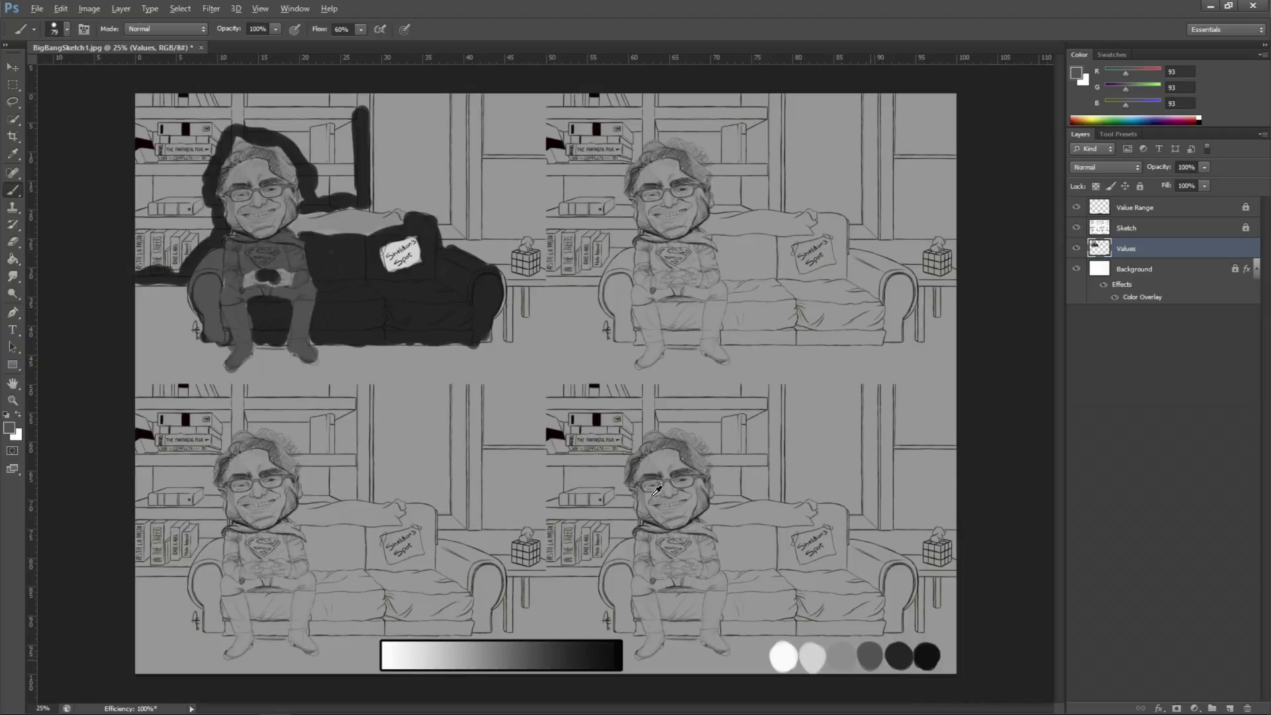
left_click(631, 490, "alt")
mouse_move(187, 196)
left_mouse_down()
mouse_move(177, 193)
mouse_move(176, 270)
left_mouse_up()
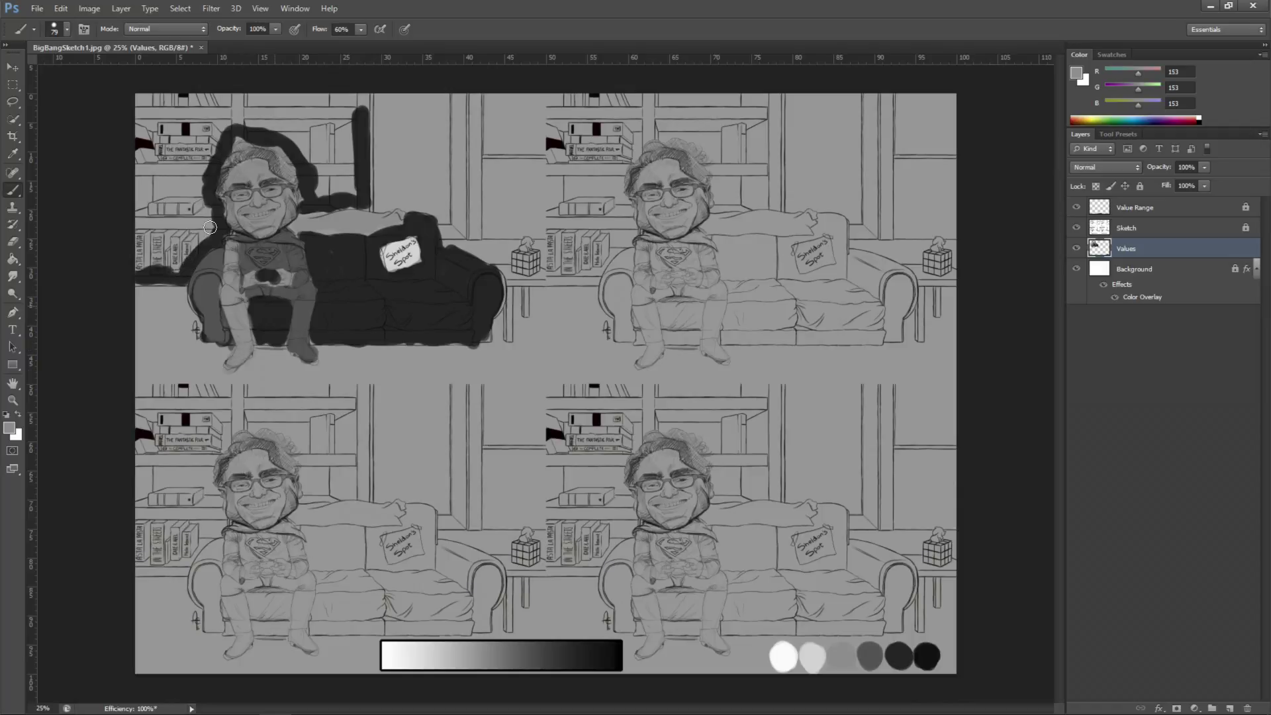
mouse_move(227, 221)
left_mouse_down()
mouse_move(228, 266)
mouse_move(233, 220)
mouse_move(197, 219)
mouse_move(229, 217)
mouse_move(215, 182)
mouse_move(179, 204)
mouse_move(178, 181)
mouse_move(214, 197)
left_mouse_up()
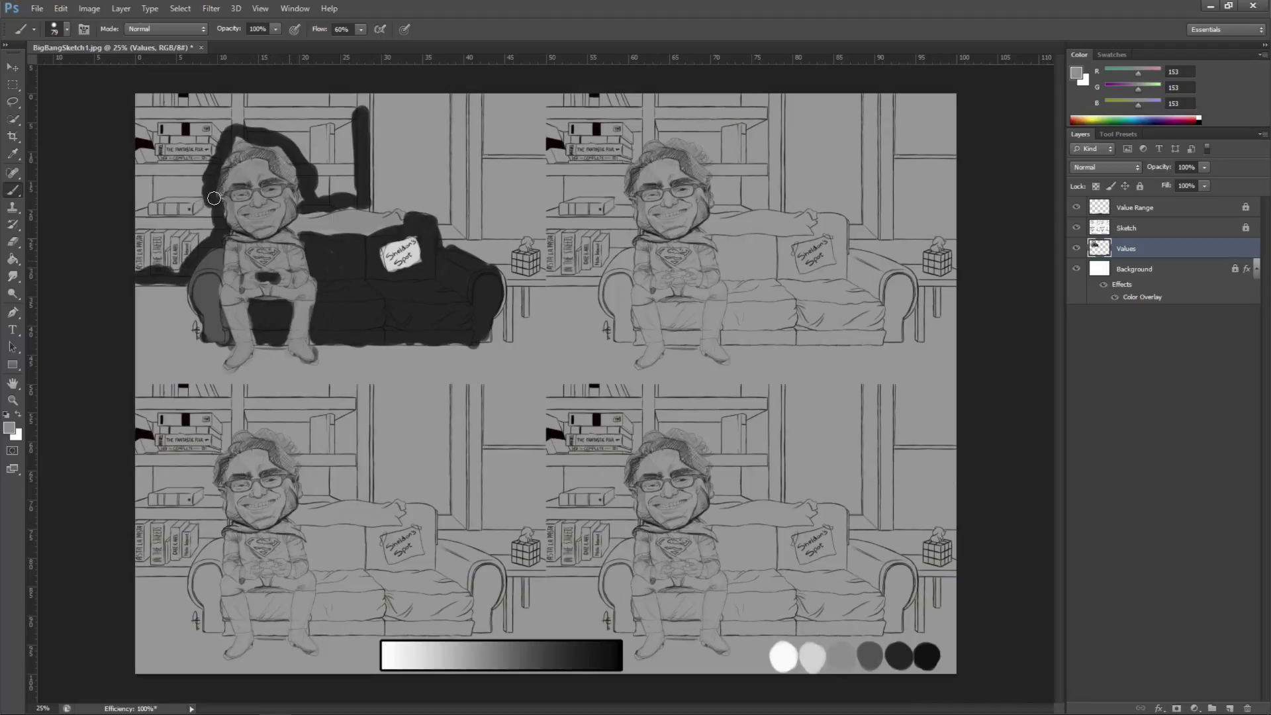
Paint the upper-left figure's face and both hands with the light grey (218) swatch.
left_click(814, 655, "alt")
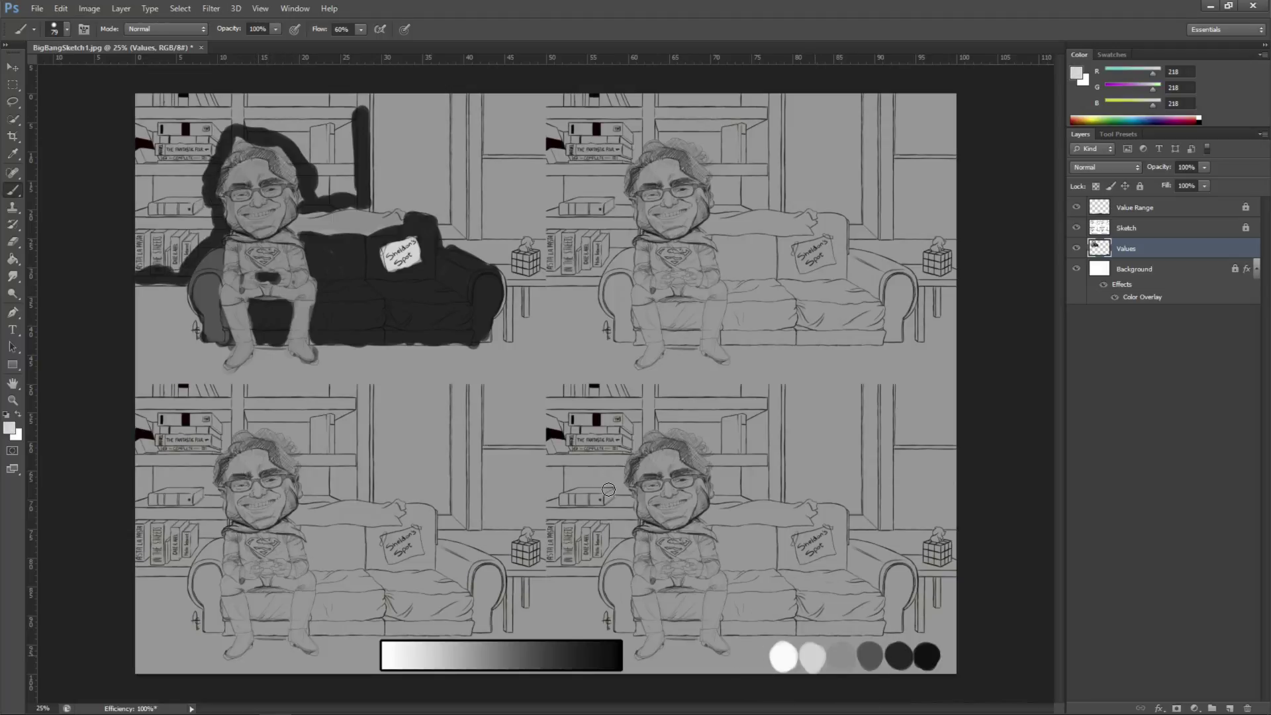
mouse_move(206, 120)
left_mouse_down()
mouse_move(182, 141)
mouse_move(180, 166)
mouse_move(174, 151)
mouse_move(195, 124)
mouse_move(200, 148)
mouse_move(196, 135)
mouse_move(202, 171)
left_mouse_up()
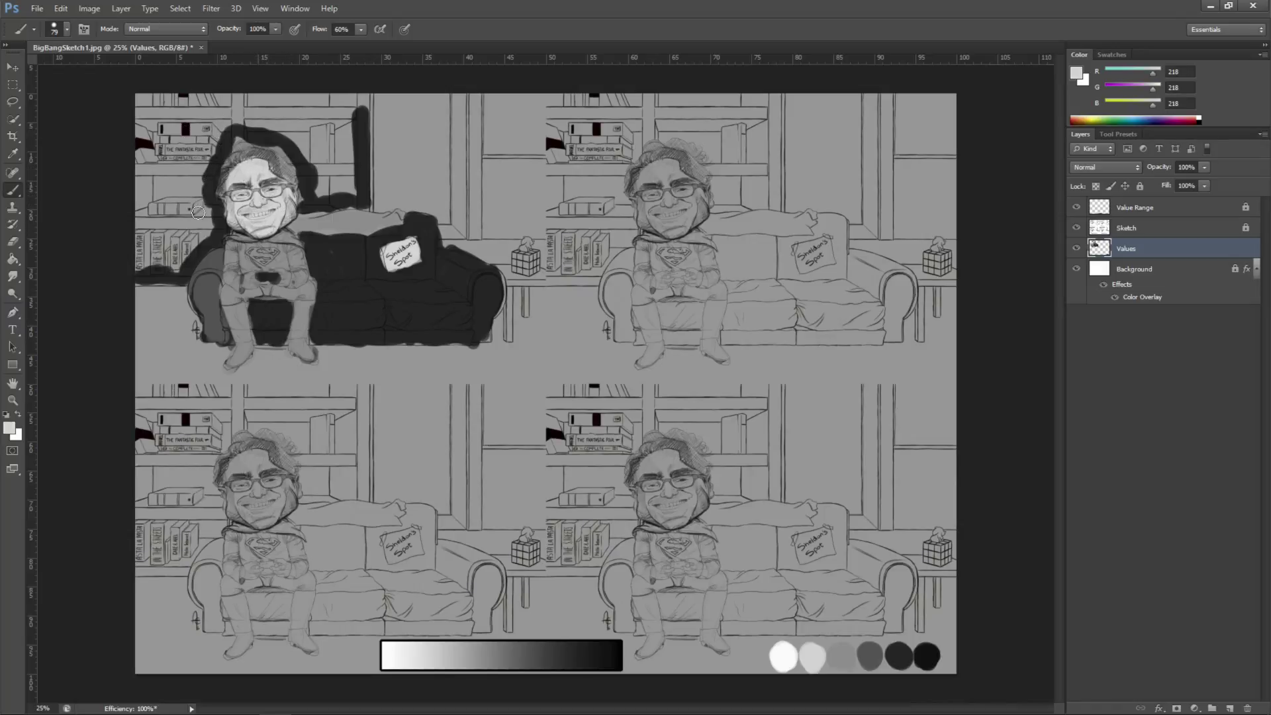
mouse_move(248, 276)
left_mouse_down()
mouse_move(249, 288)
mouse_move(326, 271)
mouse_move(311, 267)
mouse_move(326, 244)
mouse_move(422, 228)
left_mouse_up()
Repaint the whole sofa in the upper-left sketch, including the gap between the figure's legs, with medium-dark grey (93).
left_click(203, 288, "alt")
mouse_move(324, 198)
left_mouse_down()
mouse_move(365, 210)
mouse_move(365, 239)
mouse_move(351, 215)
mouse_move(337, 226)
mouse_move(348, 241)
mouse_move(361, 235)
mouse_move(362, 251)
mouse_move(238, 254)
mouse_move(247, 210)
mouse_move(257, 195)
mouse_move(248, 252)
mouse_move(273, 191)
mouse_move(275, 243)
mouse_move(285, 202)
mouse_move(290, 221)
mouse_move(316, 225)
mouse_move(320, 205)
mouse_move(302, 210)
mouse_move(280, 249)
mouse_move(292, 253)
mouse_move(274, 252)
mouse_move(329, 224)
mouse_move(317, 250)
mouse_move(339, 257)
mouse_move(316, 215)
mouse_move(320, 241)
mouse_move(339, 149)
mouse_move(359, 240)
mouse_move(361, 209)
left_mouse_up()
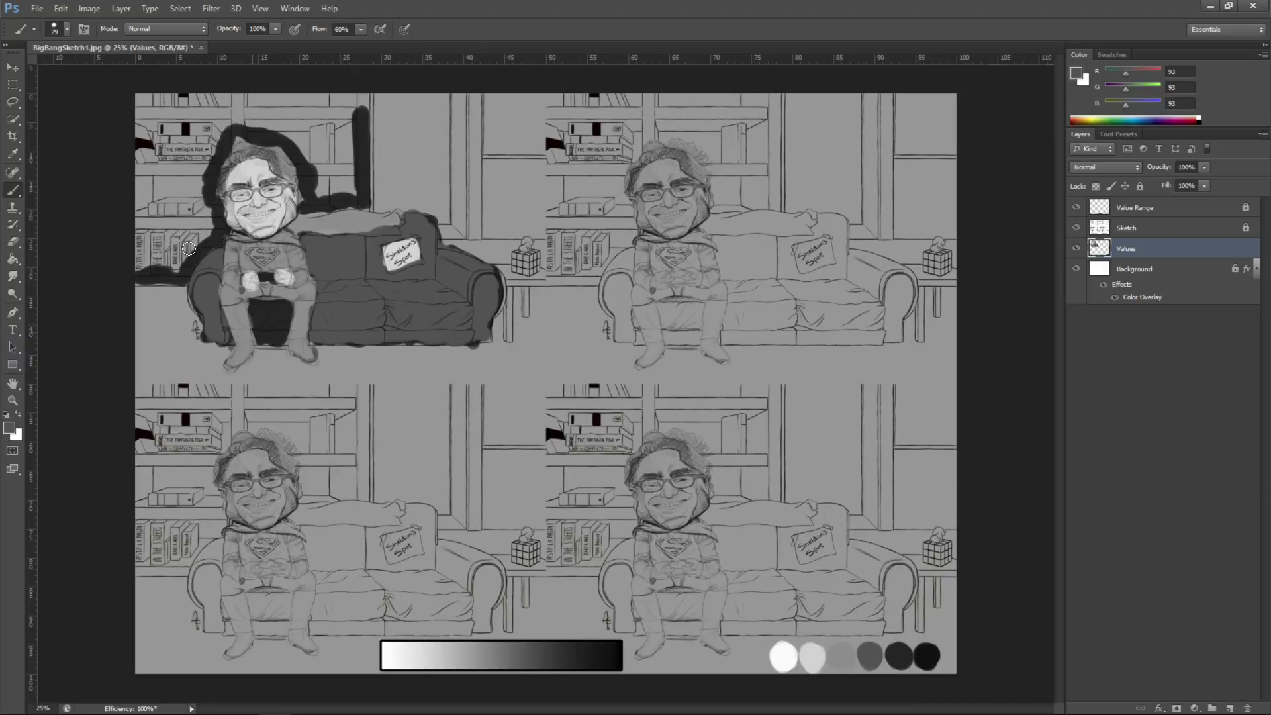
mouse_move(189, 248)
left_mouse_down()
mouse_move(203, 231)
mouse_move(208, 250)
left_mouse_up()
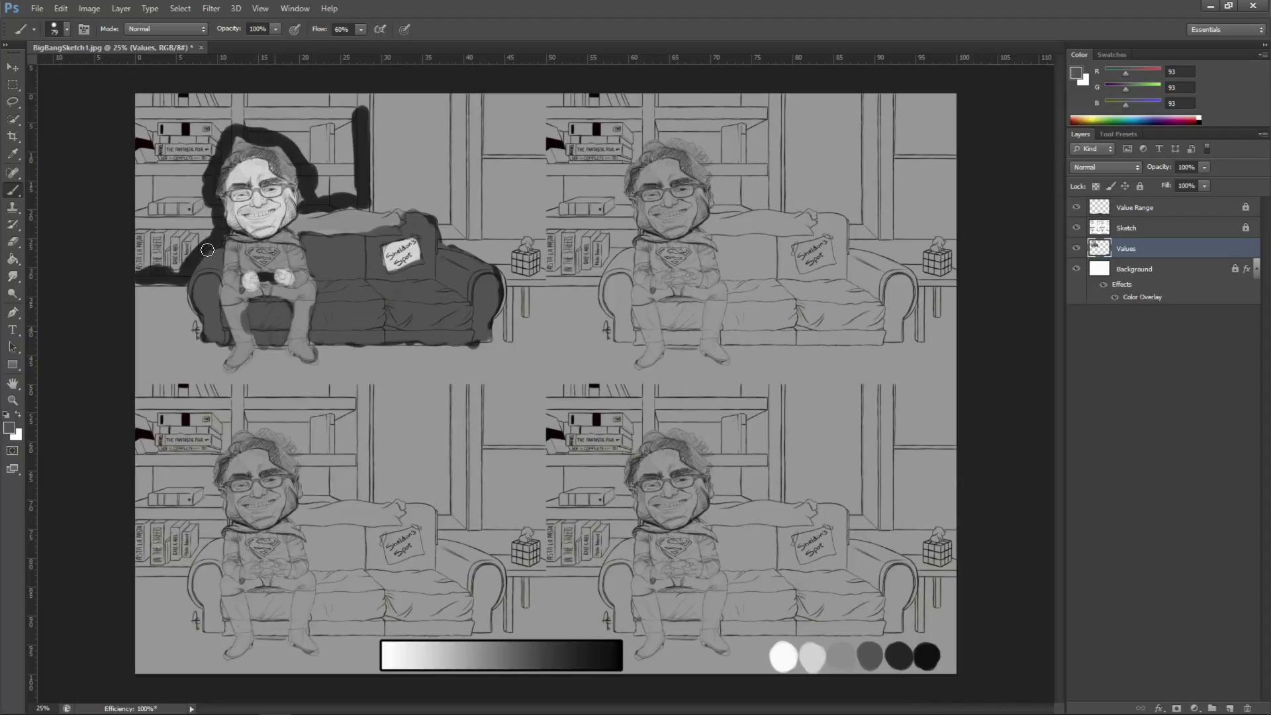
Fill the bookshelf and the entire wall behind the upper-left figure and sofa with dark grey (36).
left_click(898, 654, "alt")
mouse_move(242, 144)
left_mouse_down()
mouse_move(247, 86)
mouse_move(256, 136)
mouse_move(273, 72)
mouse_move(271, 97)
mouse_move(239, 124)
mouse_move(211, 79)
mouse_move(183, 101)
mouse_move(196, 79)
mouse_move(257, 70)
mouse_move(220, 72)
left_mouse_up()
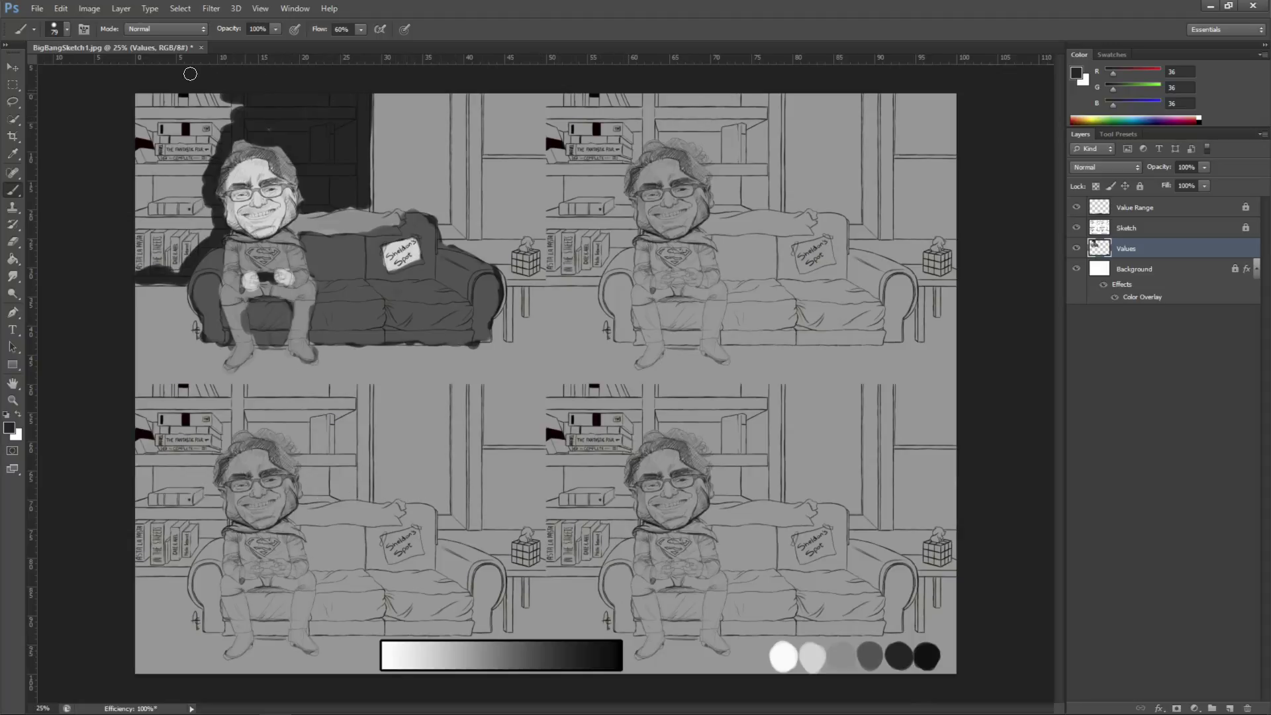
mouse_move(170, 76)
left_mouse_down()
mouse_move(101, 72)
mouse_move(117, 121)
mouse_move(111, 159)
mouse_move(130, 67)
mouse_move(130, 121)
mouse_move(157, 99)
mouse_move(140, 160)
mouse_move(163, 105)
mouse_move(145, 176)
mouse_move(155, 172)
mouse_move(155, 161)
mouse_move(132, 208)
mouse_move(98, 149)
mouse_move(107, 207)
mouse_move(111, 173)
mouse_move(131, 190)
mouse_move(109, 207)
left_mouse_up()
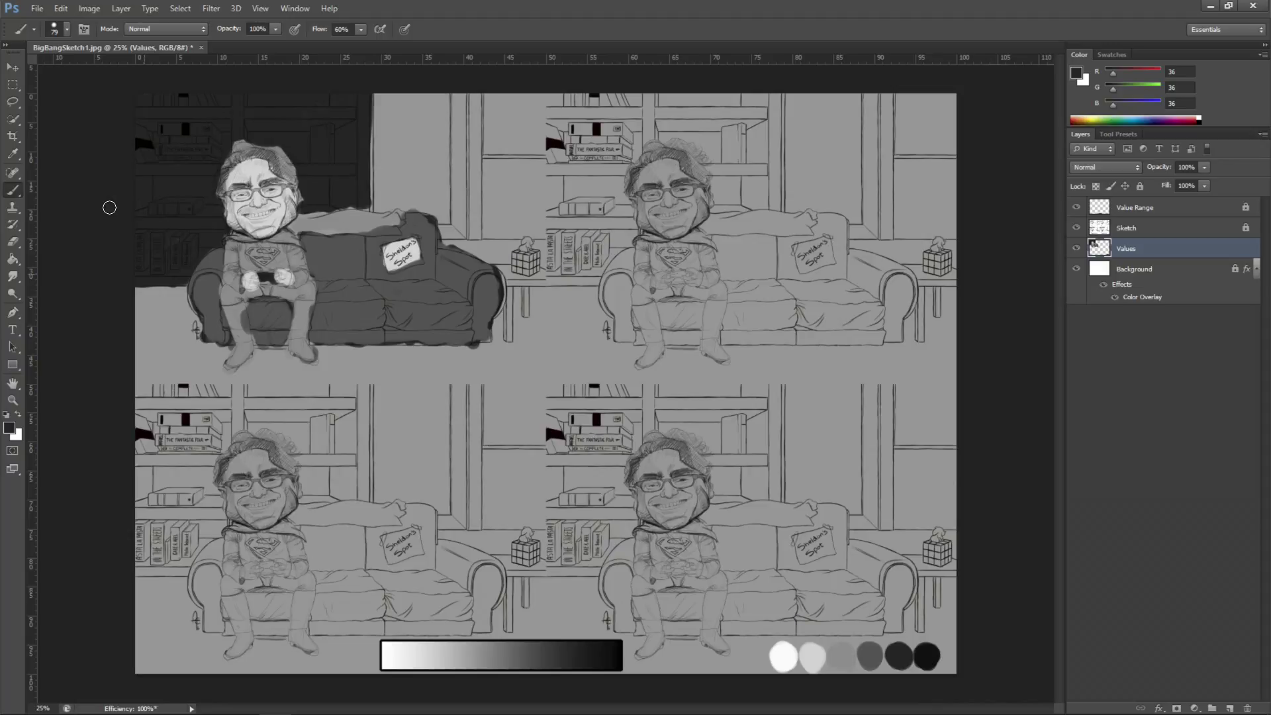
mouse_move(109, 207)
left_mouse_down()
mouse_move(287, 67)
mouse_move(298, 128)
mouse_move(317, 87)
mouse_move(321, 130)
mouse_move(341, 79)
mouse_move(350, 161)
mouse_move(363, 81)
mouse_move(385, 89)
mouse_move(391, 154)
mouse_move(409, 81)
mouse_move(406, 178)
mouse_move(378, 194)
mouse_move(331, 170)
mouse_move(351, 162)
mouse_move(360, 188)
mouse_move(390, 153)
mouse_move(377, 191)
mouse_move(402, 159)
mouse_move(375, 88)
mouse_move(359, 162)
mouse_move(361, 139)
mouse_move(264, 153)
mouse_move(315, 140)
left_mouse_up()
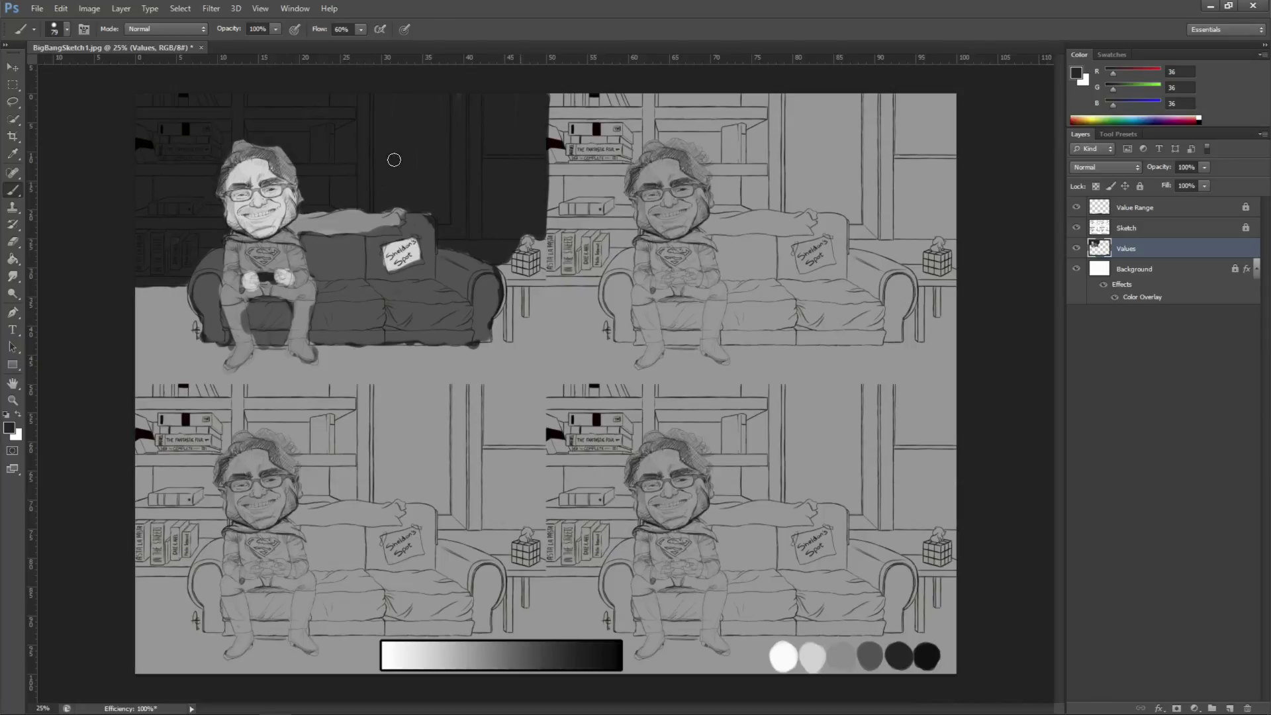
mouse_move(394, 160)
left_mouse_down()
mouse_move(384, 192)
mouse_move(409, 175)
mouse_move(411, 190)
left_mouse_up()
Paint the side table's top and legs beside the upper-left sofa with medium-dark grey (93).
left_click(872, 647, "alt")
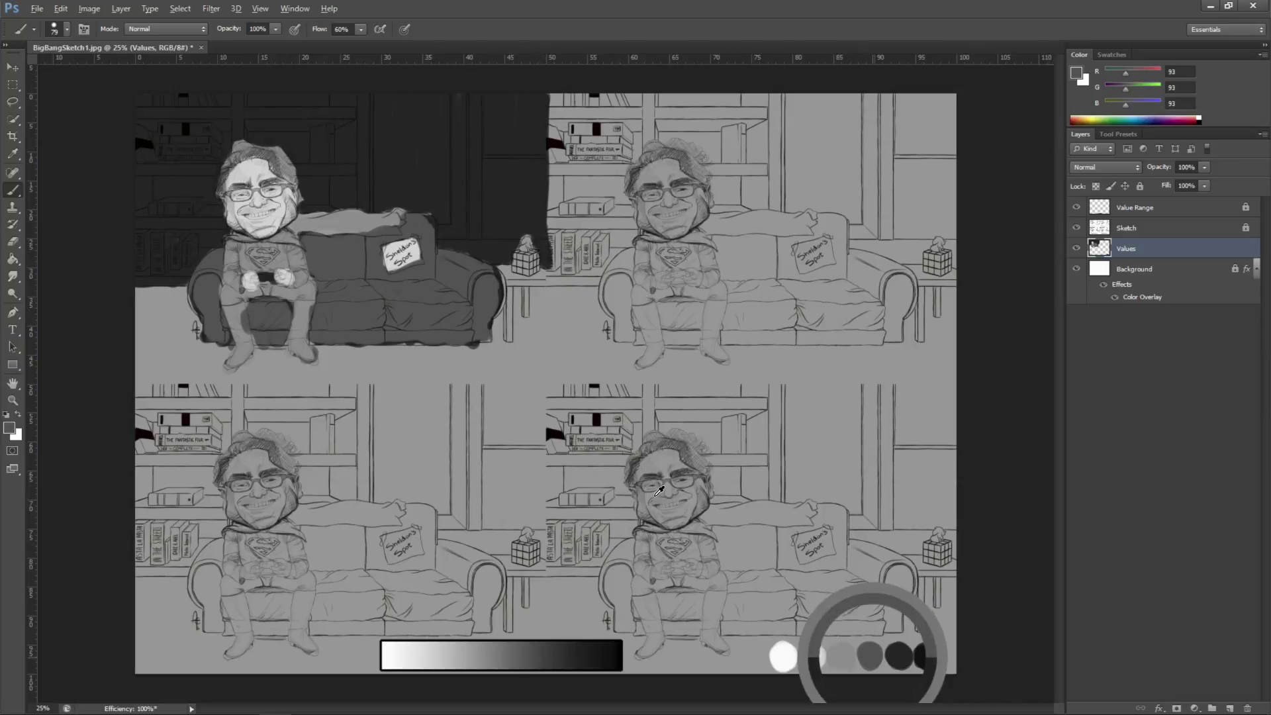
mouse_move(505, 274)
left_mouse_down()
mouse_move(549, 278)
mouse_move(513, 345)
left_mouse_up()
mouse_move(508, 286)
left_mouse_down()
mouse_move(508, 334)
mouse_move(526, 321)
left_mouse_up()
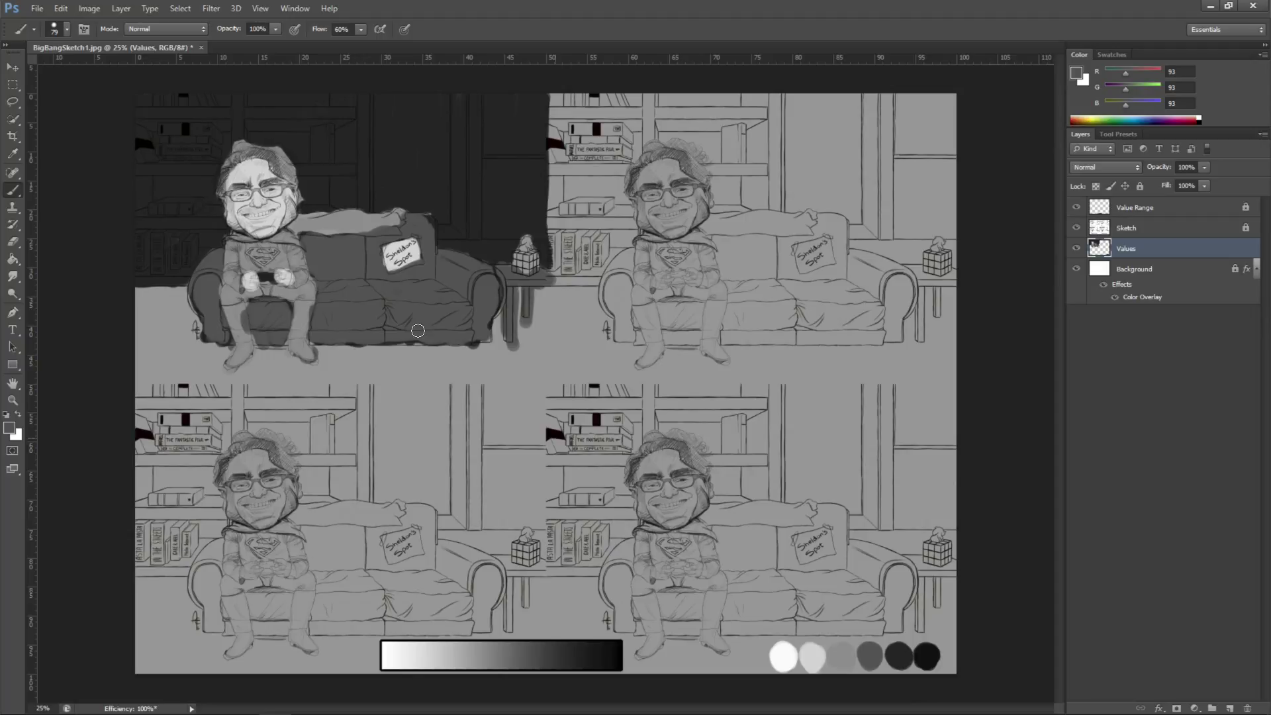
Repaint the lettered pillow sign and fill the floor of the upper-left sketch with mid-grey (153).
left_click(841, 656, "alt")
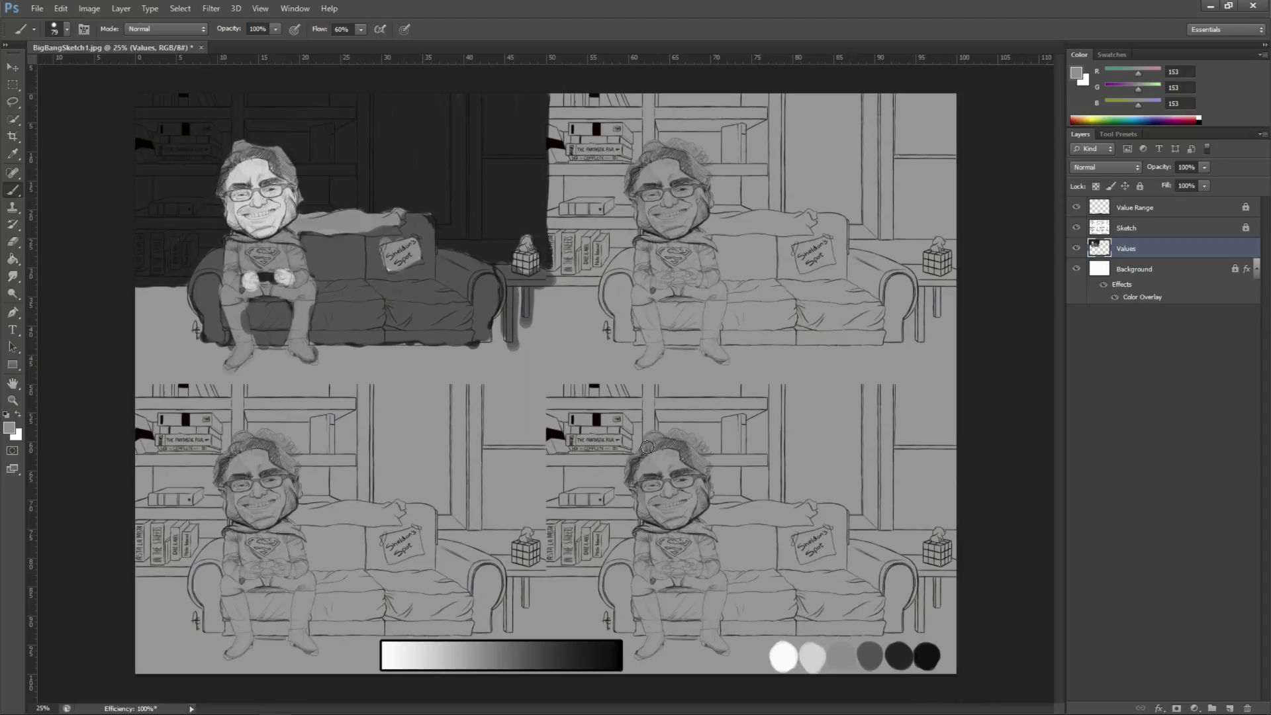
left_click(847, 654, "alt")
mouse_move(175, 292)
left_mouse_down()
mouse_move(191, 342)
mouse_move(164, 296)
mouse_move(144, 310)
mouse_move(176, 345)
mouse_move(221, 367)
mouse_move(296, 368)
left_mouse_up()
mouse_move(224, 274)
left_mouse_down()
mouse_move(336, 276)
mouse_move(303, 265)
mouse_move(348, 278)
mouse_move(394, 249)
mouse_move(386, 273)
left_mouse_up()
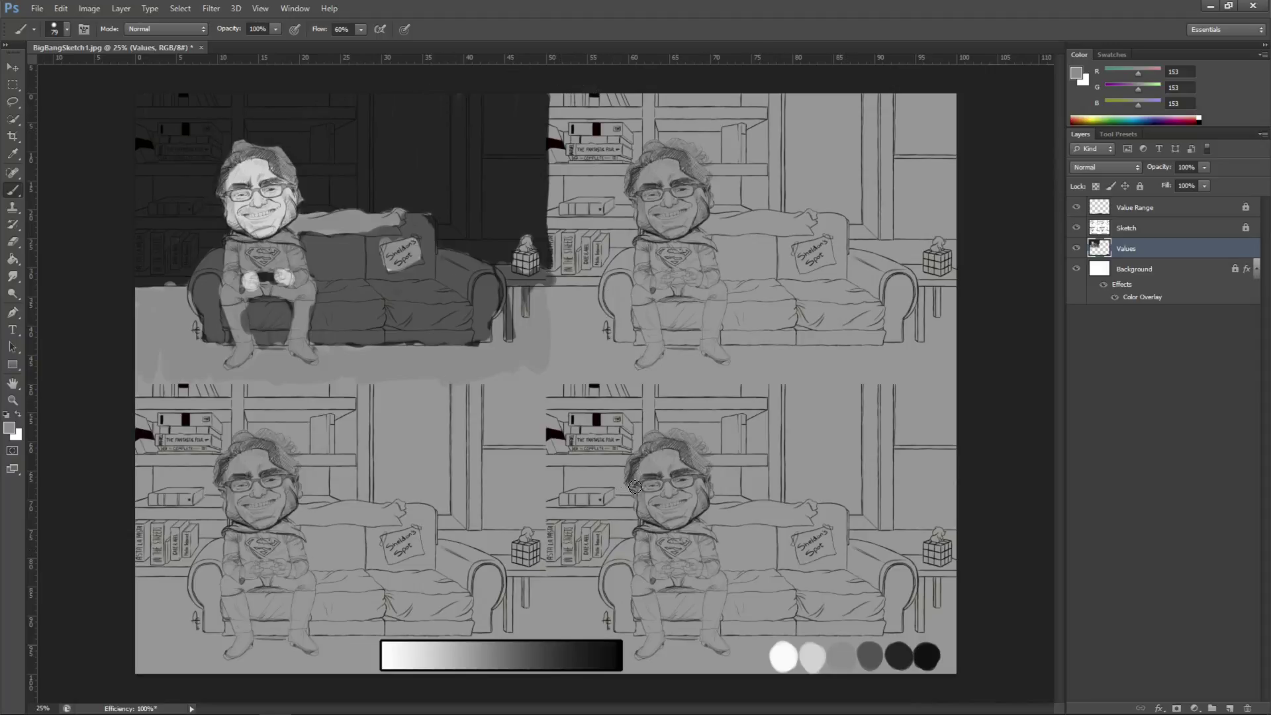
Paint the bookshelf area behind the lower-right figure with mid-grey (153).
left_click(841, 656, "alt")
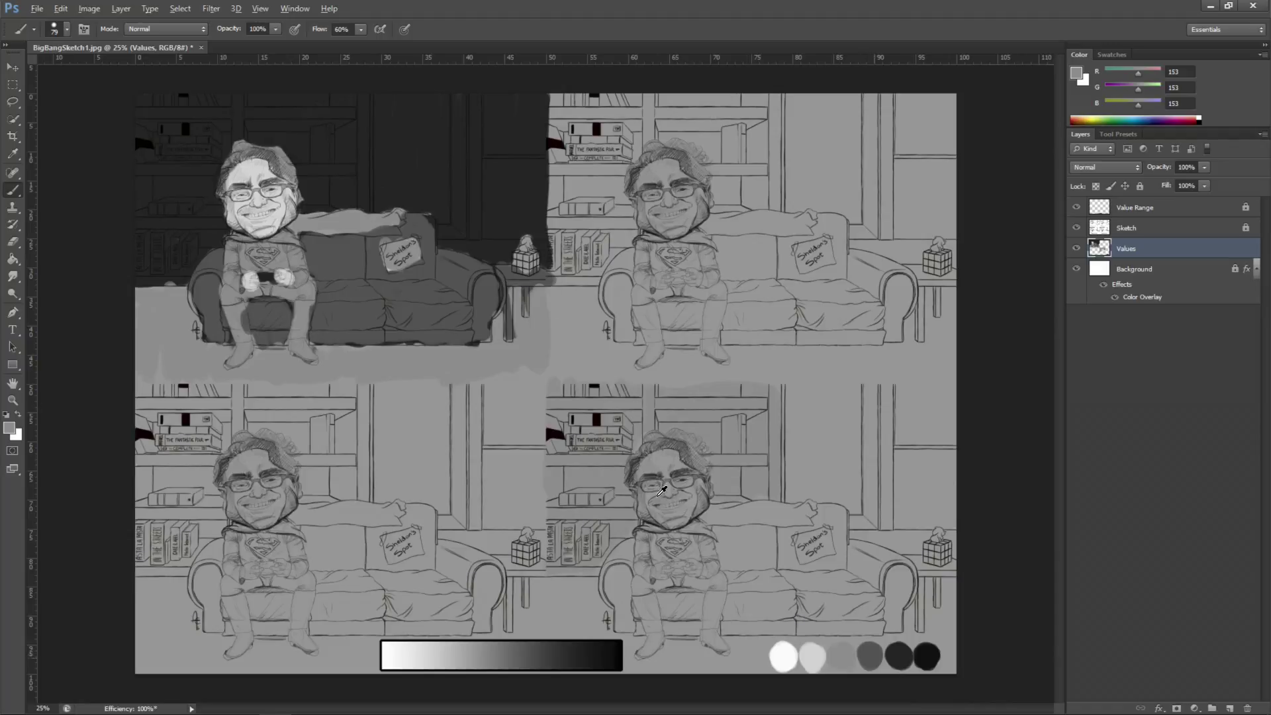
Try dark grey (36) strokes in the shelf gaps around the lower-right figure's head.
left_click(898, 649, "alt")
left_click_drag(654, 417, 758, 411)
left_click_drag(639, 413, 549, 416)
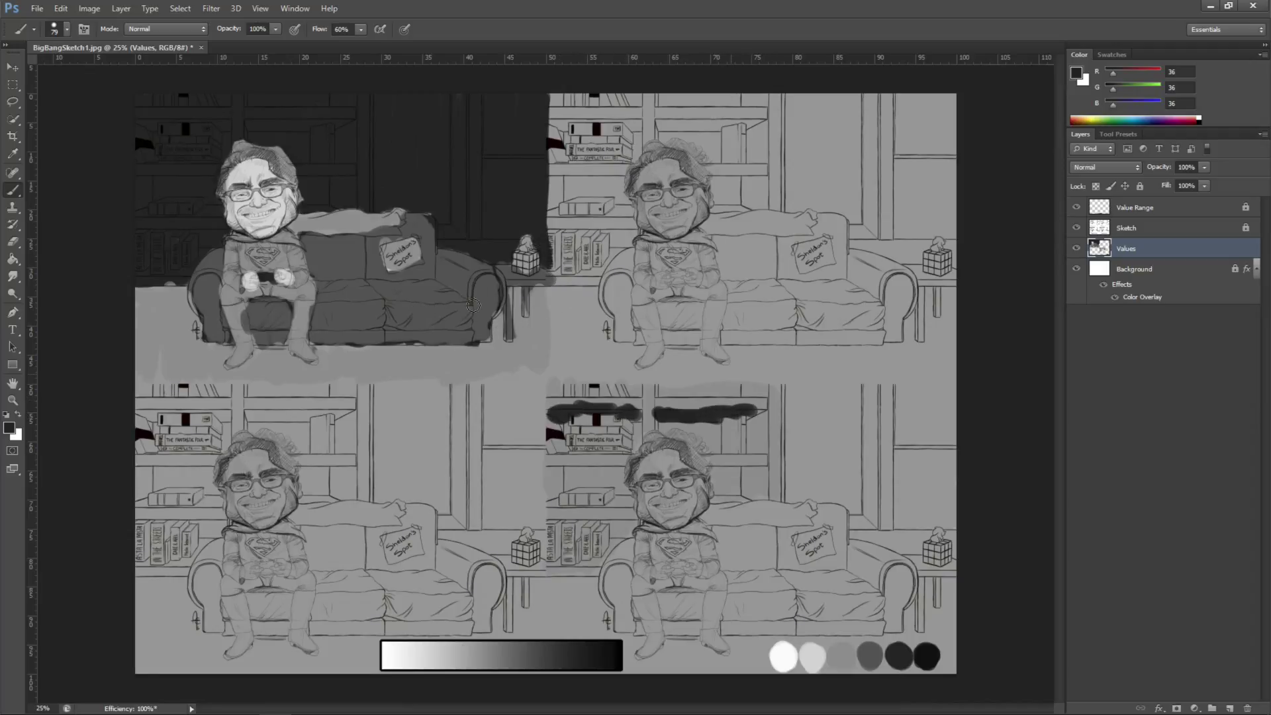
mouse_move(562, 471)
left_mouse_down()
mouse_move(626, 472)
mouse_move(616, 487)
mouse_move(632, 486)
left_mouse_up()
left_click(713, 475)
left_click_drag(714, 476, 732, 476)
mouse_move(711, 427)
left_mouse_down()
mouse_move(708, 445)
mouse_move(665, 429)
mouse_move(711, 427)
left_mouse_up()
mouse_move(662, 389)
left_mouse_down()
mouse_move(731, 391)
mouse_move(682, 394)
left_mouse_up()
left_click_drag(625, 384, 636, 391)
left_click_drag(557, 378, 556, 392)
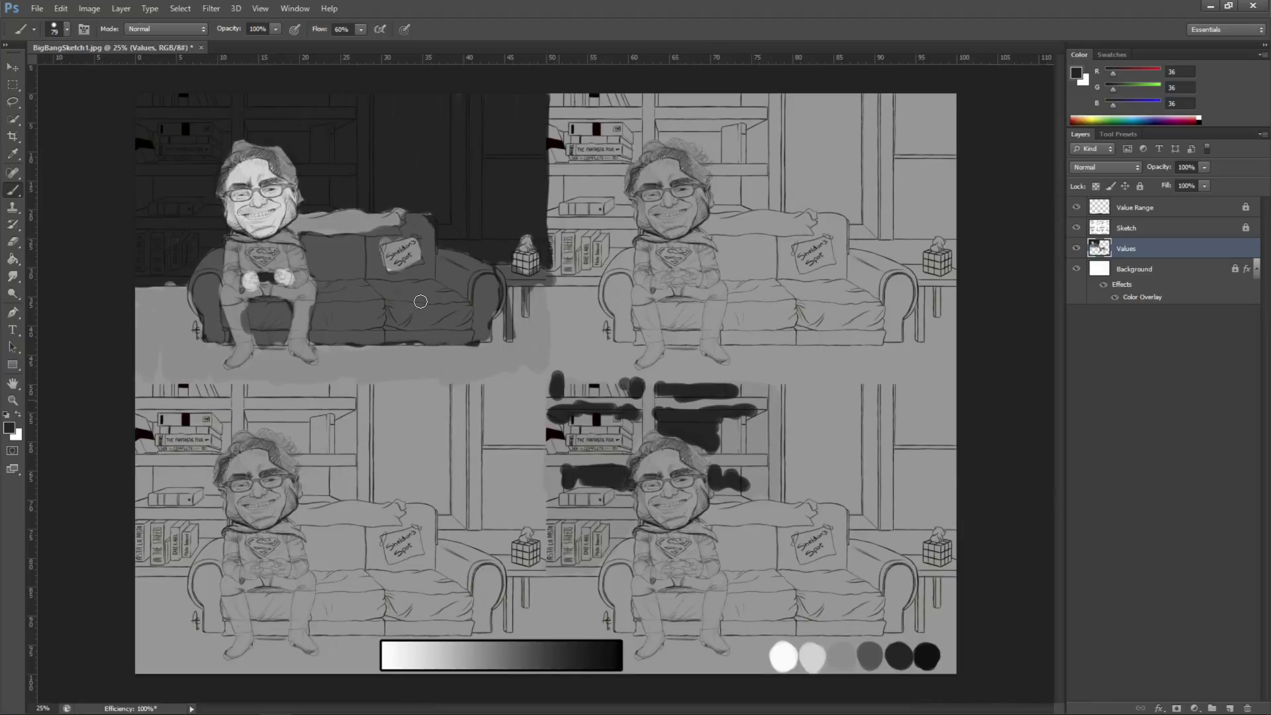
Undo all the dark grey strokes on the lower-right sketch's bookshelf.
key("ctrl+alt+z")
key("ctrl+alt+z")
key("ctrl+alt+z")
key("ctrl+alt+z")
key("ctrl+alt+z")
key("ctrl+alt+z")
key("ctrl+alt+z")
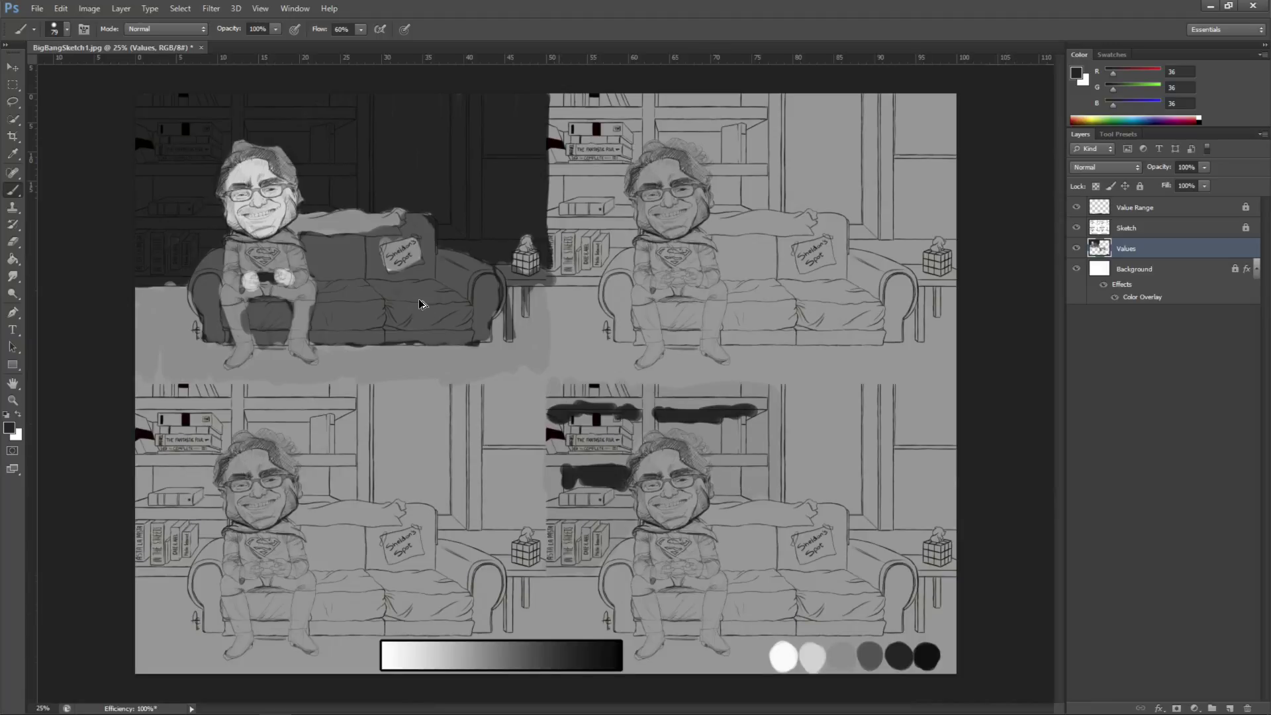
key("ctrl+alt+z")
key("ctrl+alt+z")
key("ctrl+alt+z")
key("ctrl+alt+z")
key("ctrl+alt+z")
key("ctrl+alt+z")
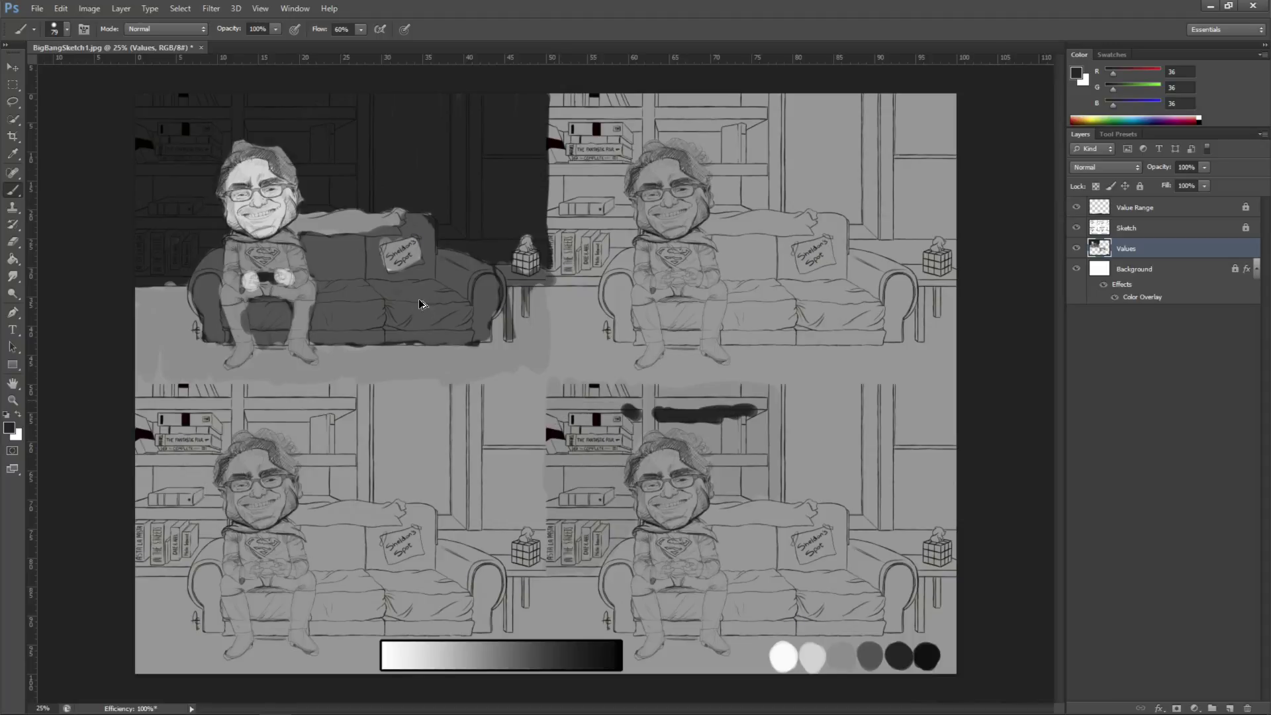
key("ctrl+alt+z")
key("ctrl+alt+z")
key("ctrl+alt+z")
key("ctrl+alt+z")
key("ctrl+alt+z")
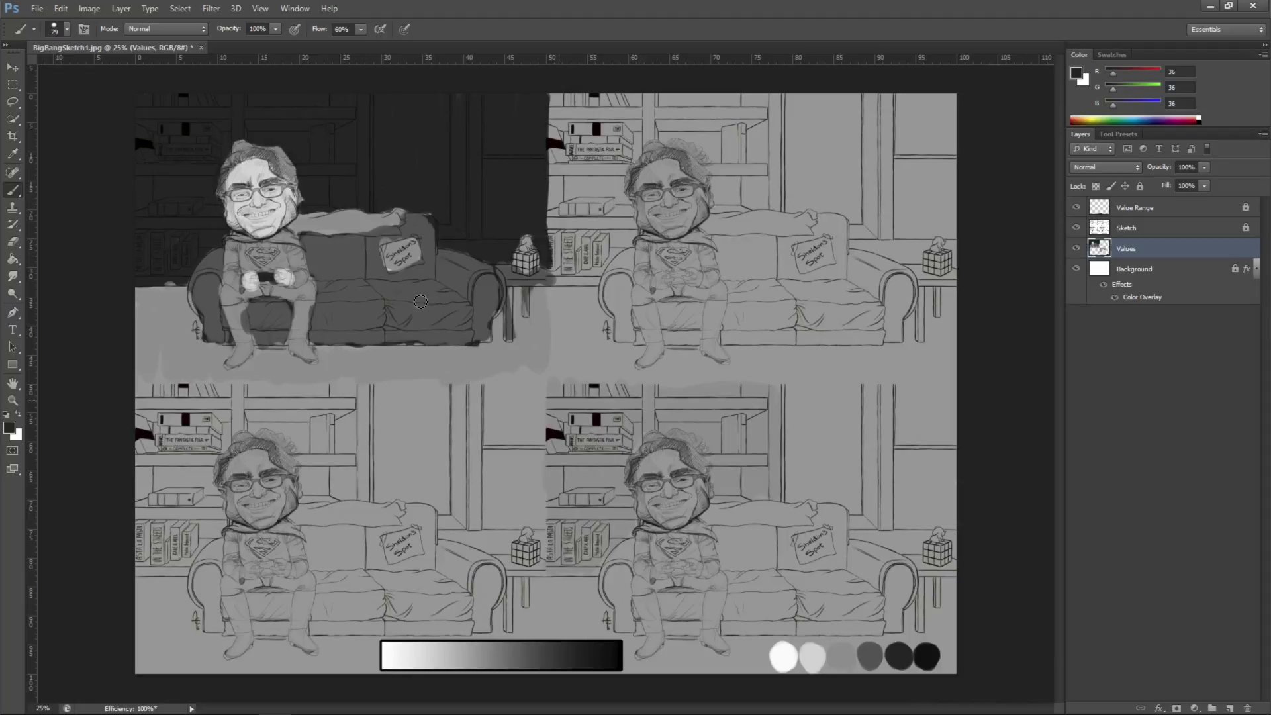
Start a small palette on the floor below the upper-right sofa with a mid-grey (153) dab and a darker grey dab beside it.
left_click(632, 496, "alt")
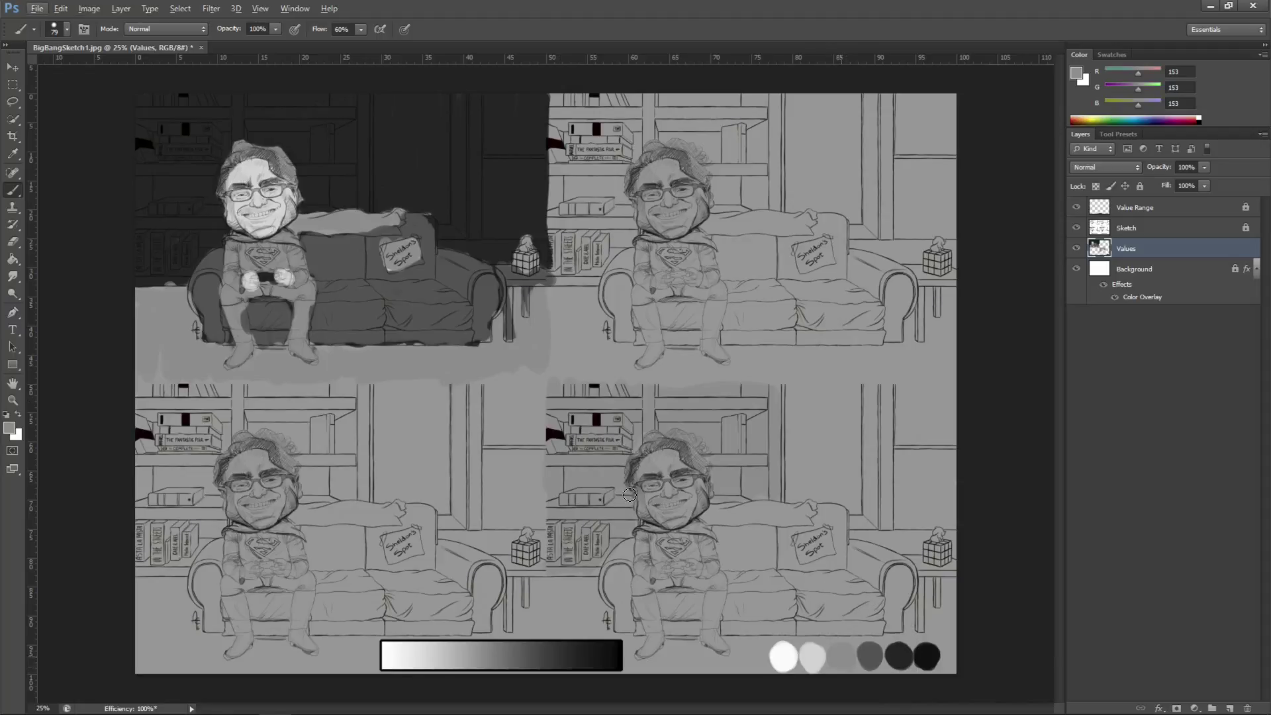
left_click(375, 492, "alt")
left_click(842, 657, "alt")
left_click(825, 362)
left_click(660, 484, "alt")
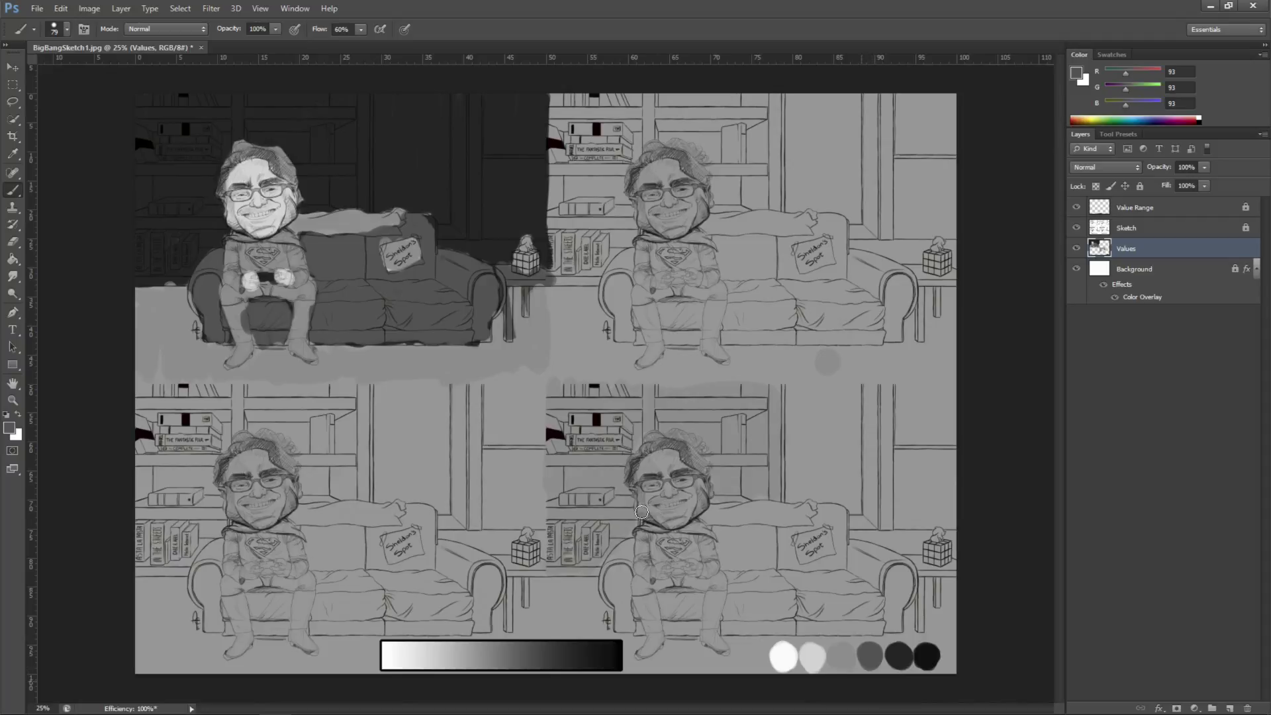
left_click(852, 361)
Refine the small palette below the upper-right sofa with greys sampled from the gradient bar, including 118 and a lighter grey dab.
left_click(510, 640, "alt")
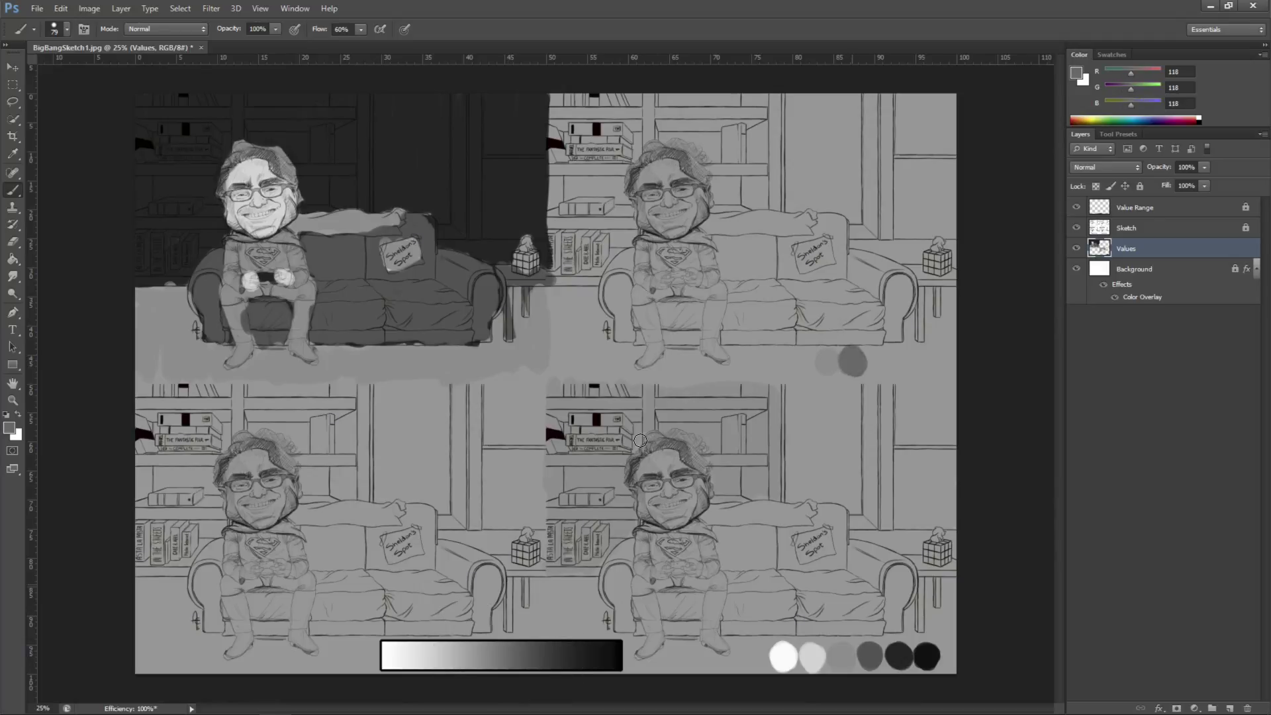
left_click(499, 641, "alt")
left_click(345, 490, "alt")
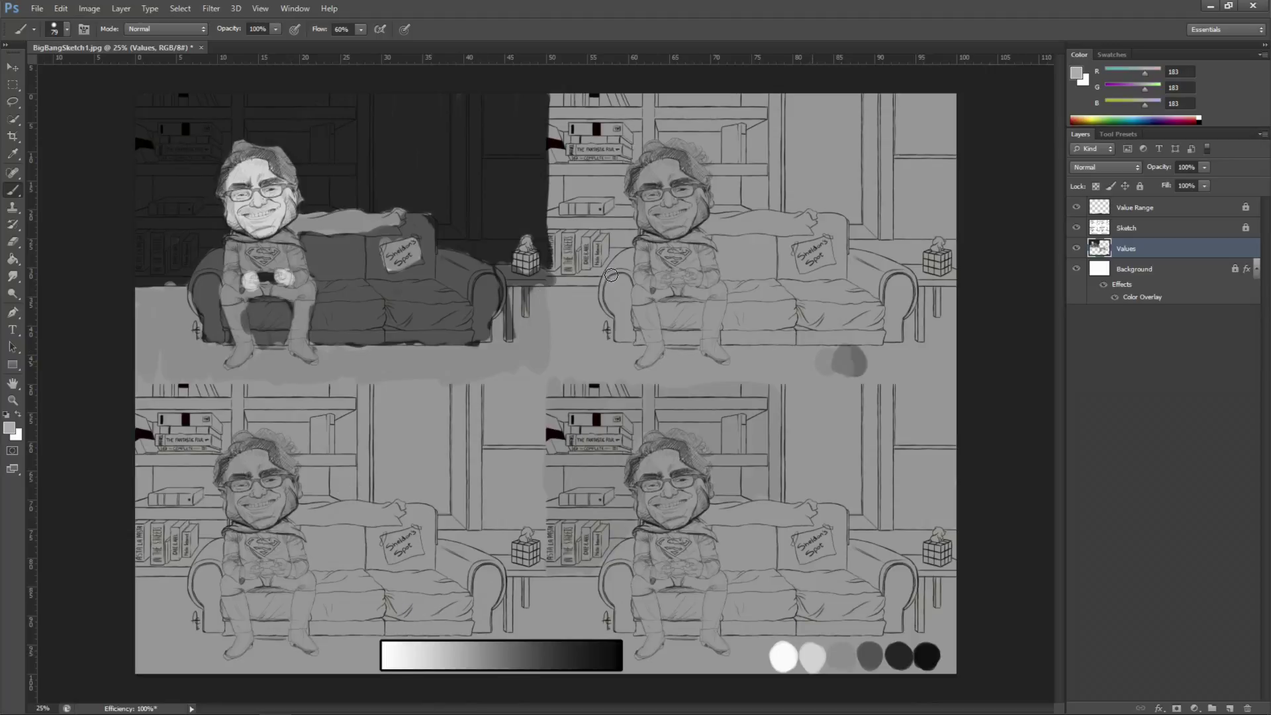
left_click(475, 641, "alt")
left_click(472, 642, "alt")
left_click(859, 360, "alt")
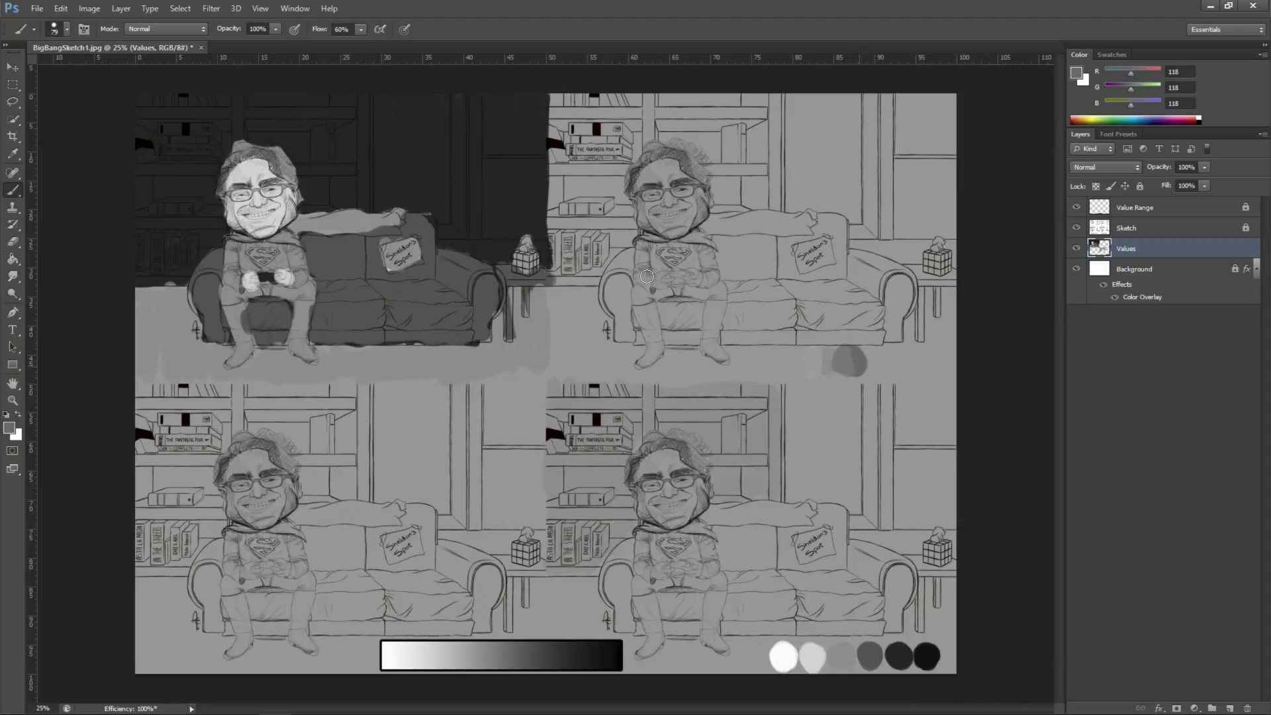
left_click(815, 359, "alt")
On a new layer above Value Range, mark the gradient bar's middle and wider ranges in red (244, 128, 113) and circle the small palette.
left_click(1135, 207)
key("ctrl+shift+alt+n")
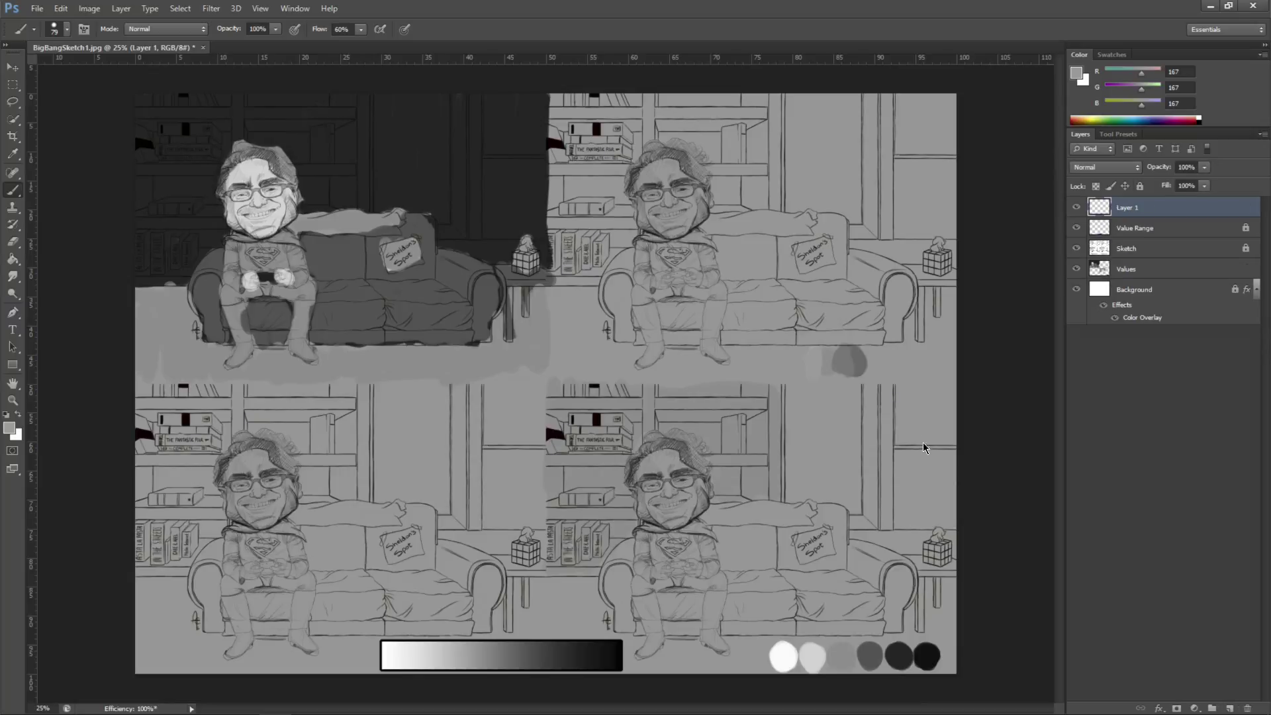
left_click(878, 92, "alt")
mouse_move(473, 629)
left_mouse_down()
mouse_move(478, 667)
mouse_move(544, 669)
mouse_move(536, 626)
mouse_move(467, 627)
left_mouse_up()
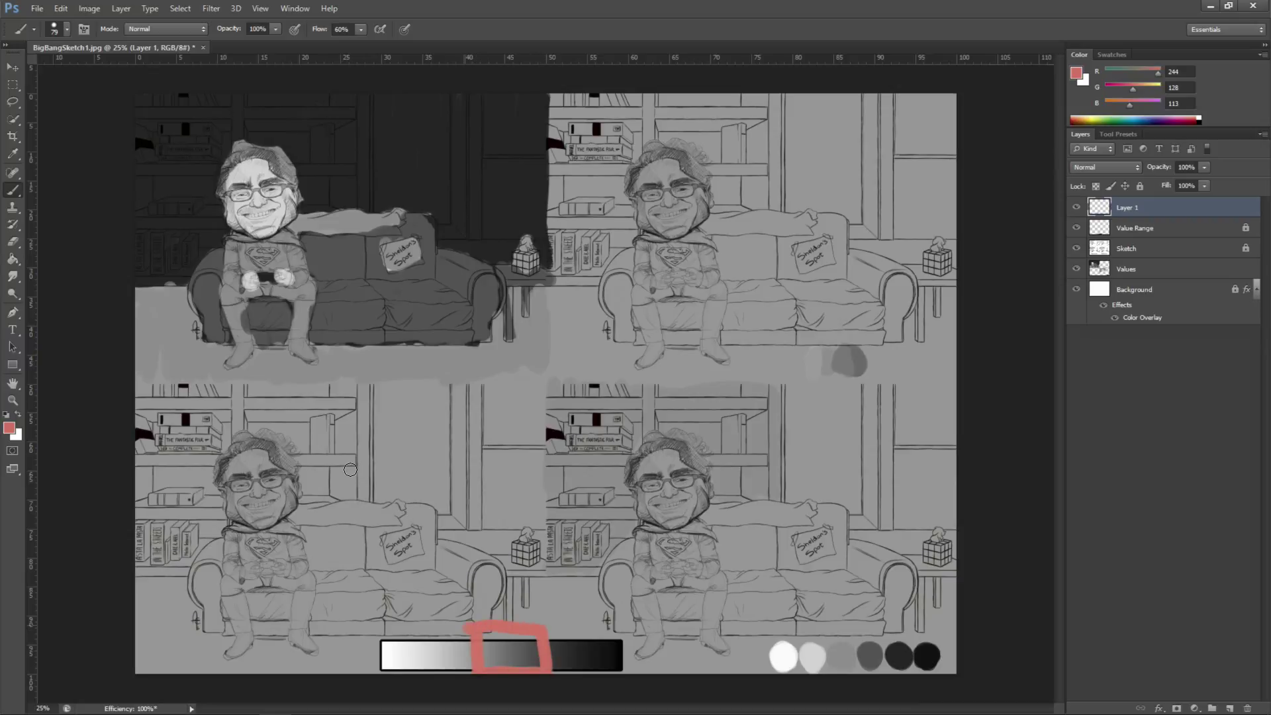
mouse_move(624, 631)
left_mouse_down()
mouse_move(559, 594)
mouse_move(388, 635)
left_mouse_up()
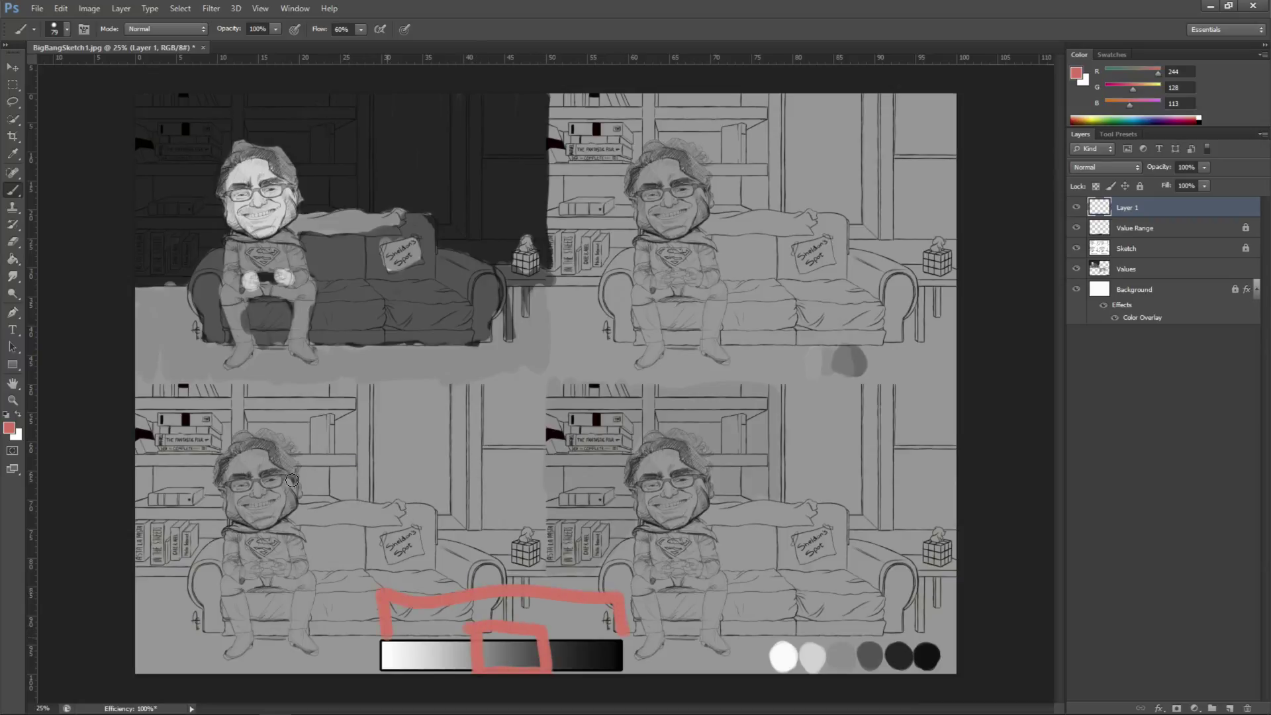
key("ctrl+z")
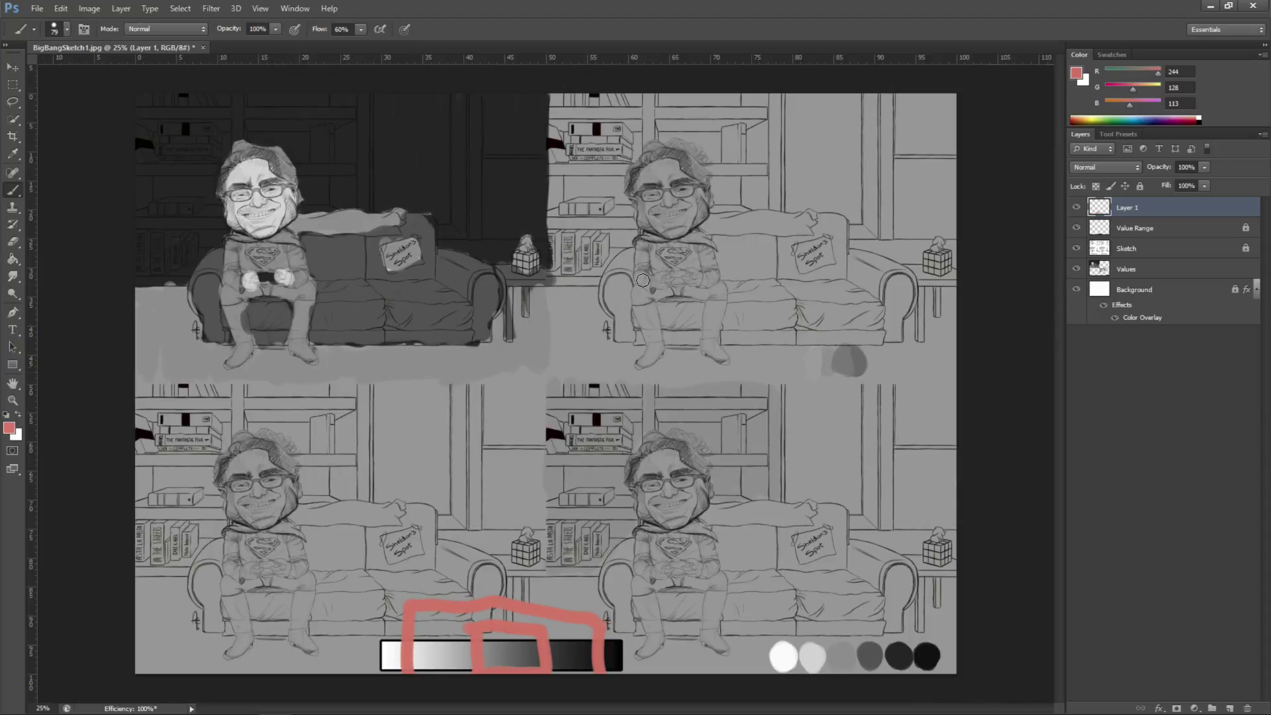
left_click_drag(866, 348, 853, 334)
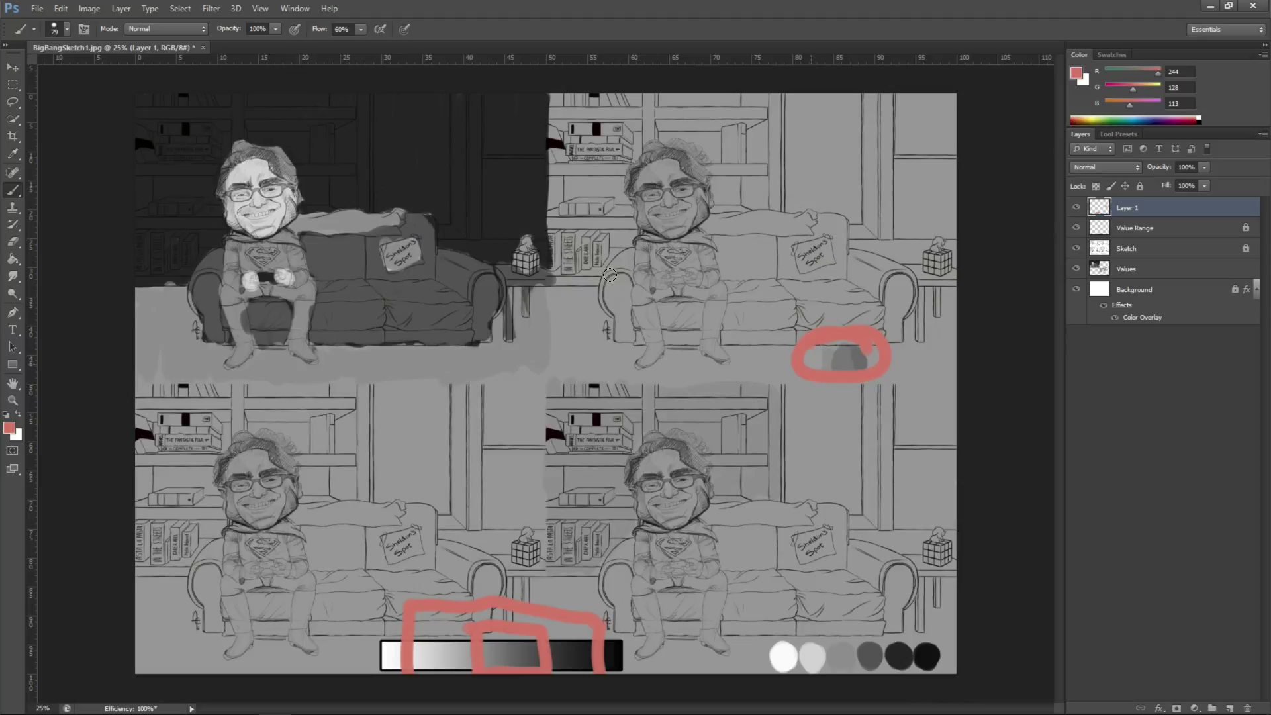
Undo all the red marks around the gradient bar and the small grey palette.
key("ctrl+alt+z")
key("ctrl+alt+z")
key("ctrl+alt+z")
key("ctrl+alt+z")
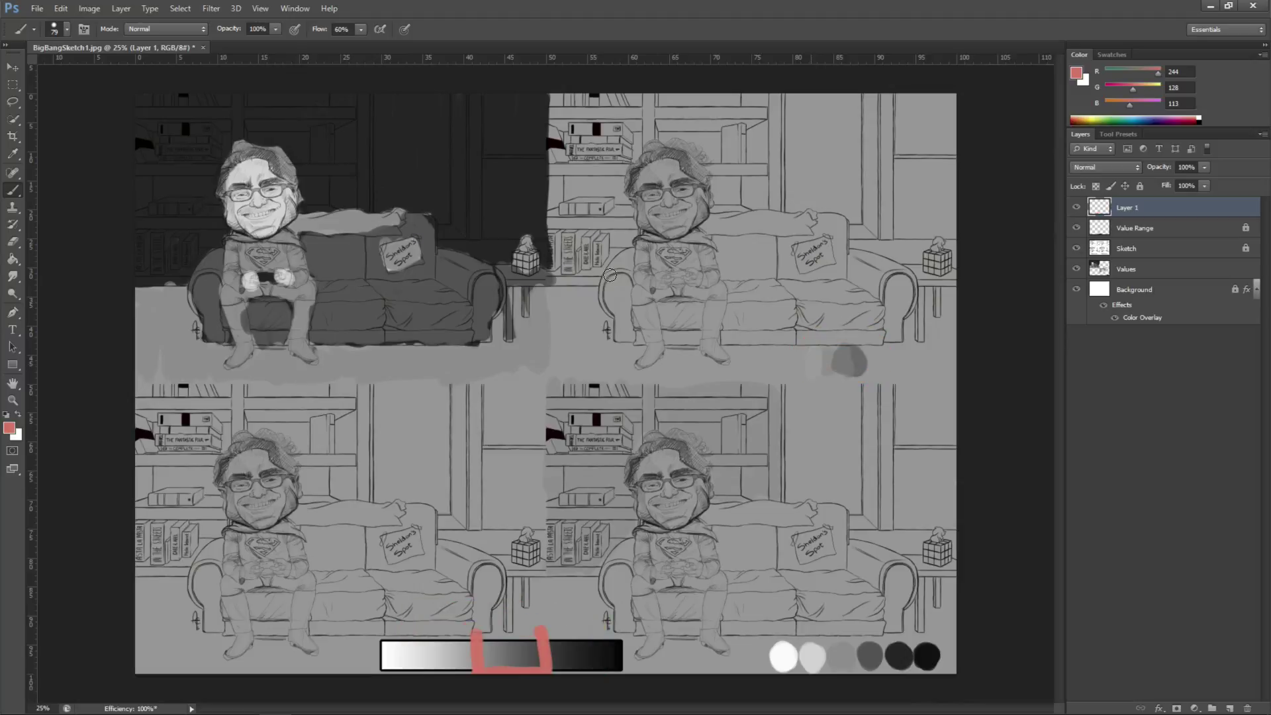
key("ctrl+alt+z")
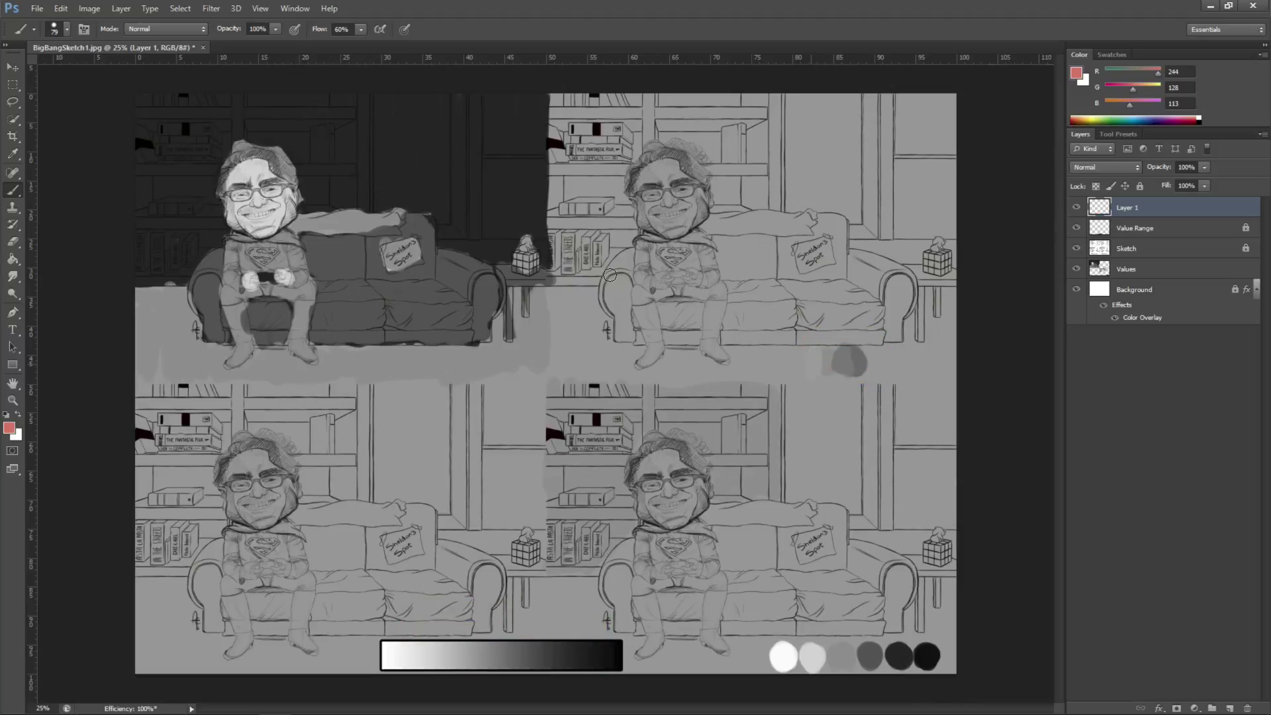
Paint the bookshelf area behind the upper-right figure with mid-grey (153) on the Values layer, undoing the stroke made on the wrong layer.
left_click(826, 357, "alt")
mouse_move(734, 116)
left_mouse_down()
mouse_move(742, 102)
mouse_move(764, 106)
mouse_move(753, 192)
left_mouse_up()
key("ctrl+alt+z")
key("ctrl+alt+z")
left_click(1126, 248)
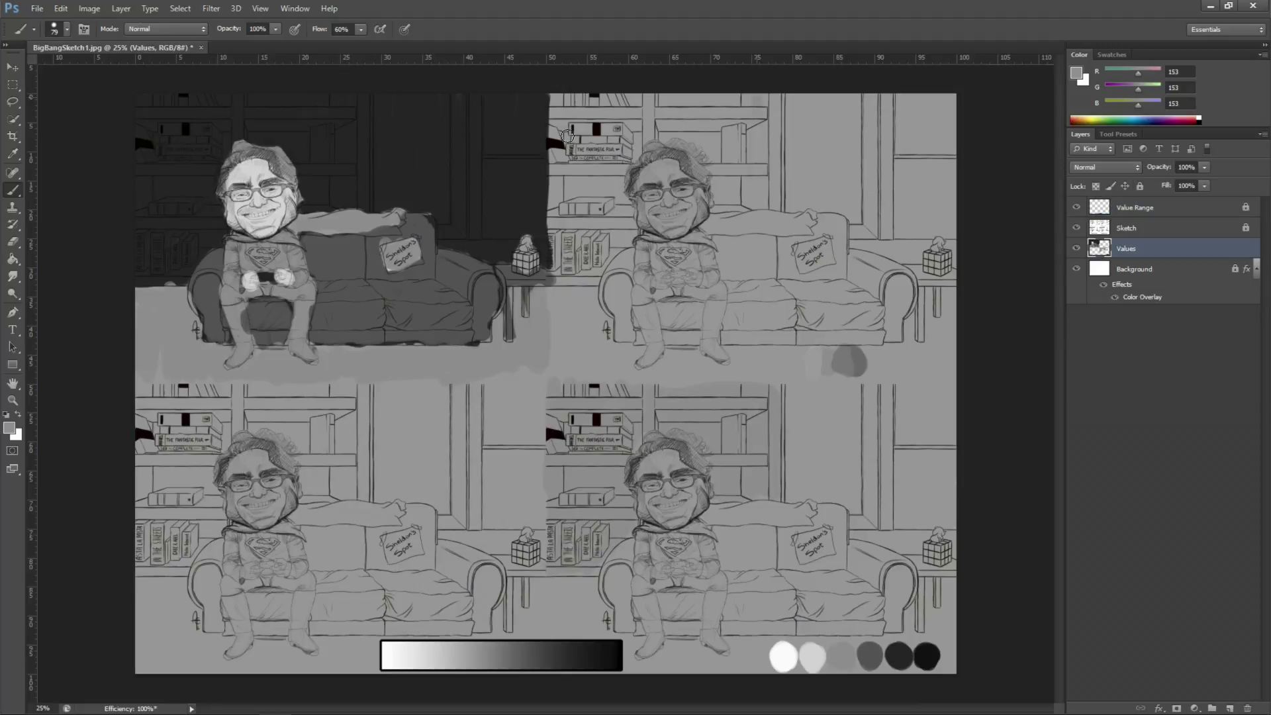
left_click_drag(759, 106, 756, 180)
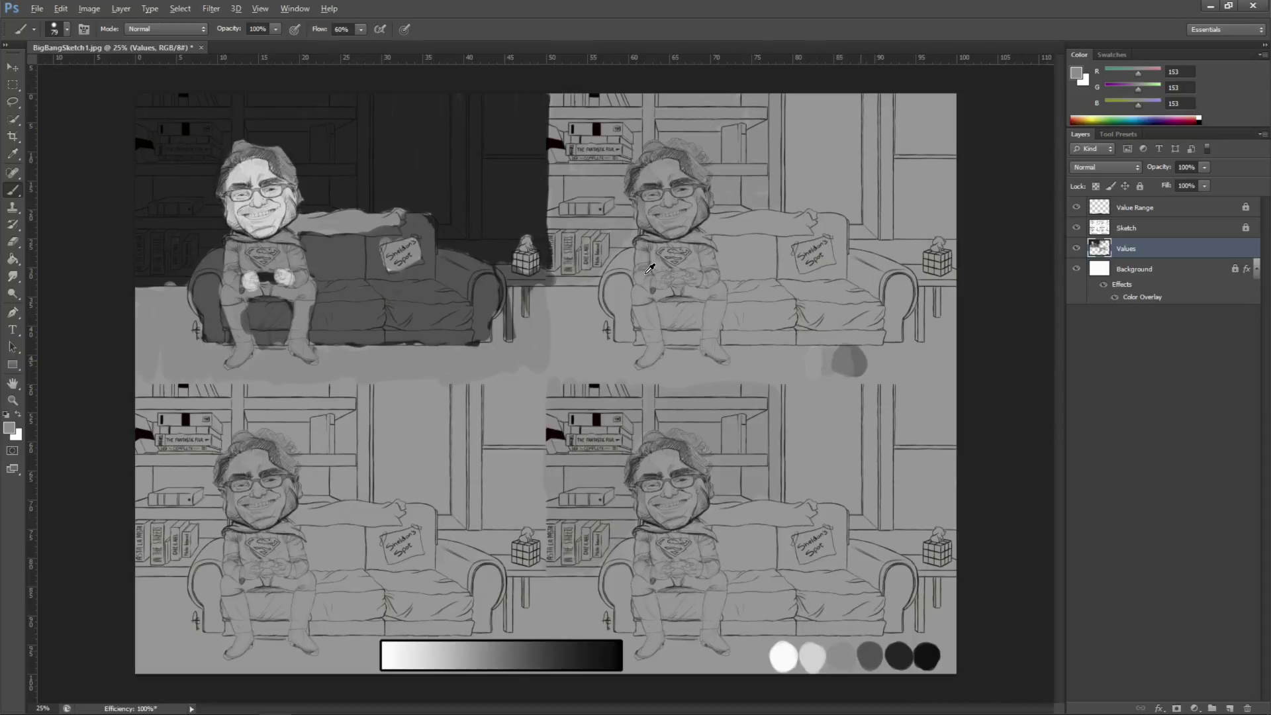
Try a lighter grey (186) dab beside the small palette below the upper-right sofa and undo it.
left_click(826, 349, "alt")
left_click(614, 266, "alt")
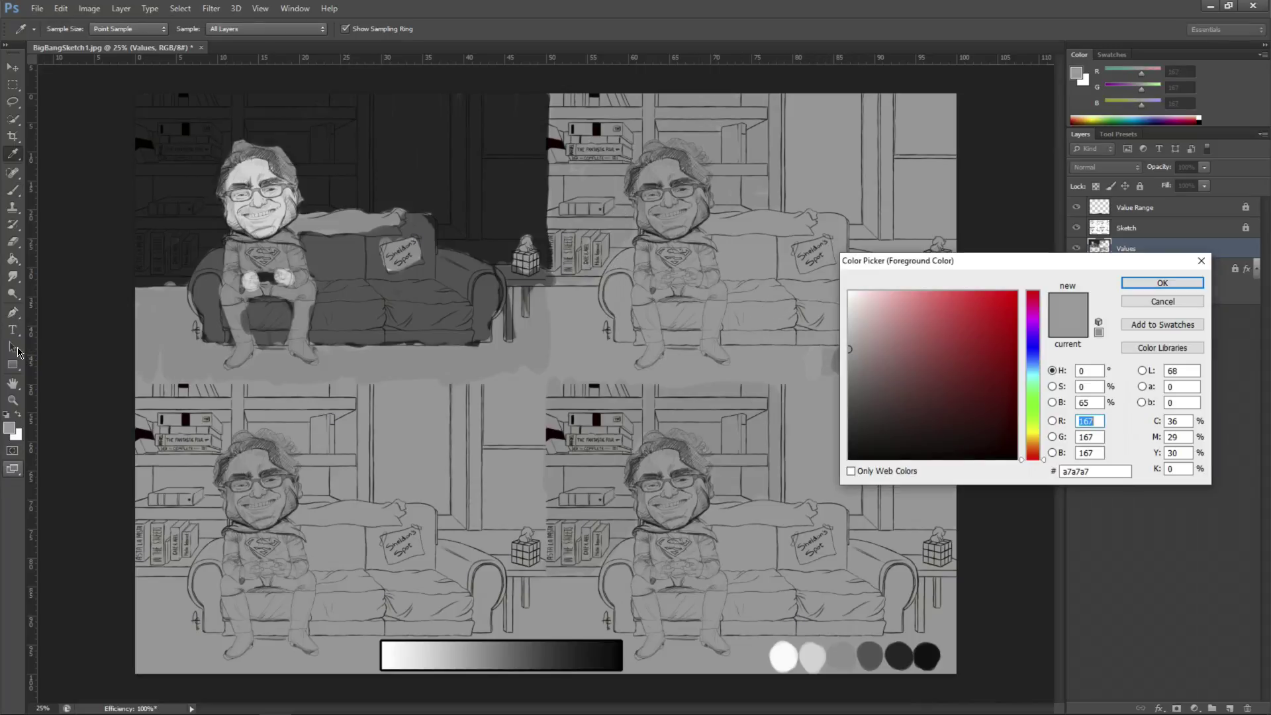
left_click(635, 255)
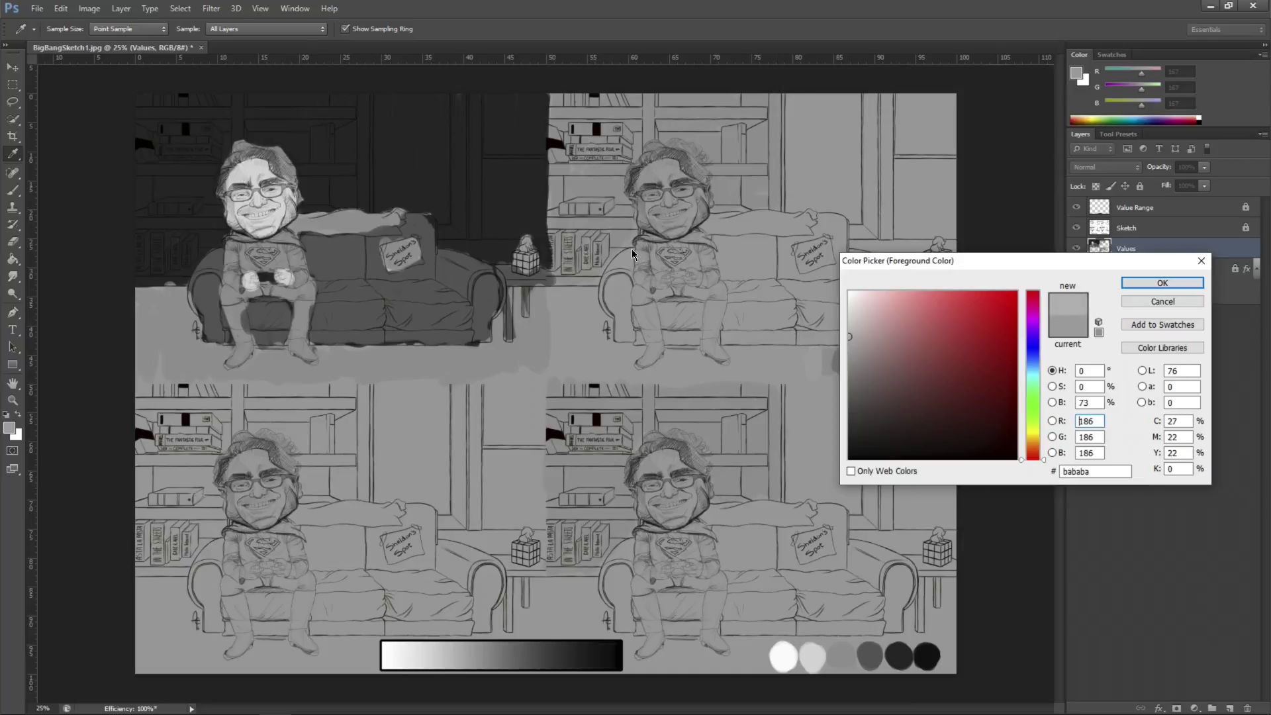
key("Return")
key("b")
left_click_drag(798, 360, 795, 365)
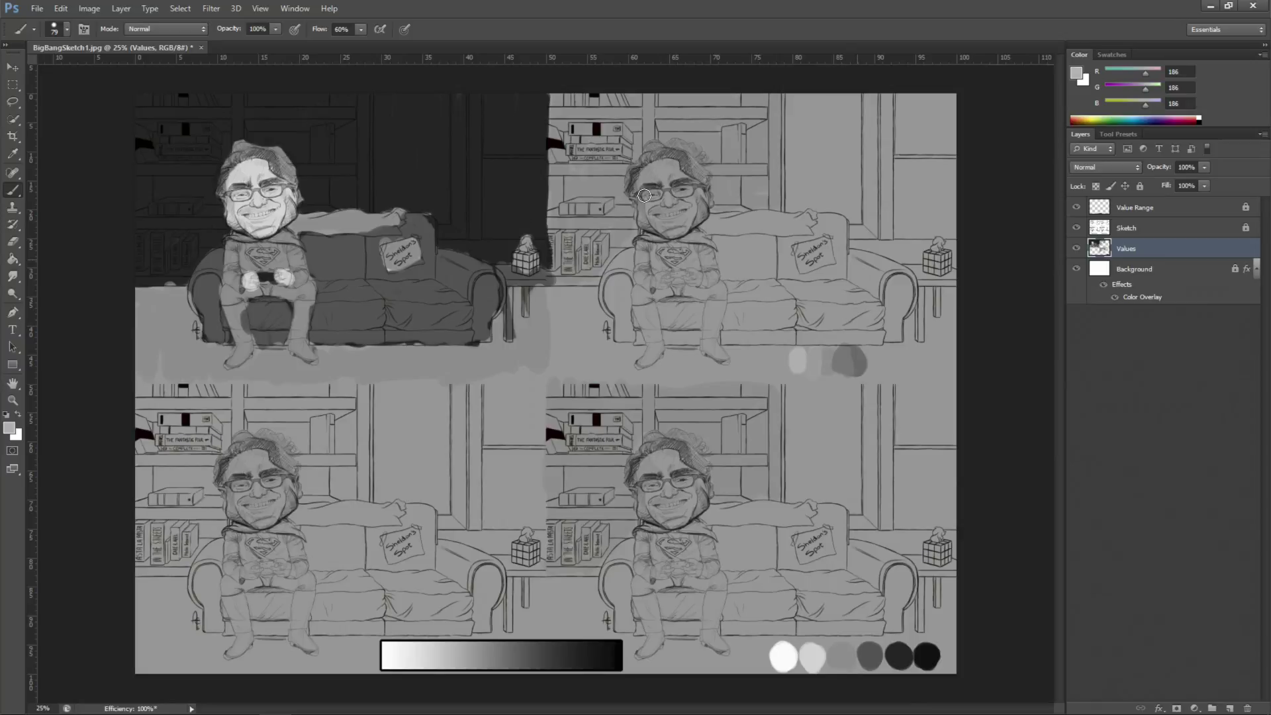
key("ctrl+z")
Set the foreground colour to grey 176 and dab it at the light end of the small palette below the upper-right sofa.
left_click(812, 359, "alt")
left_click(9, 427)
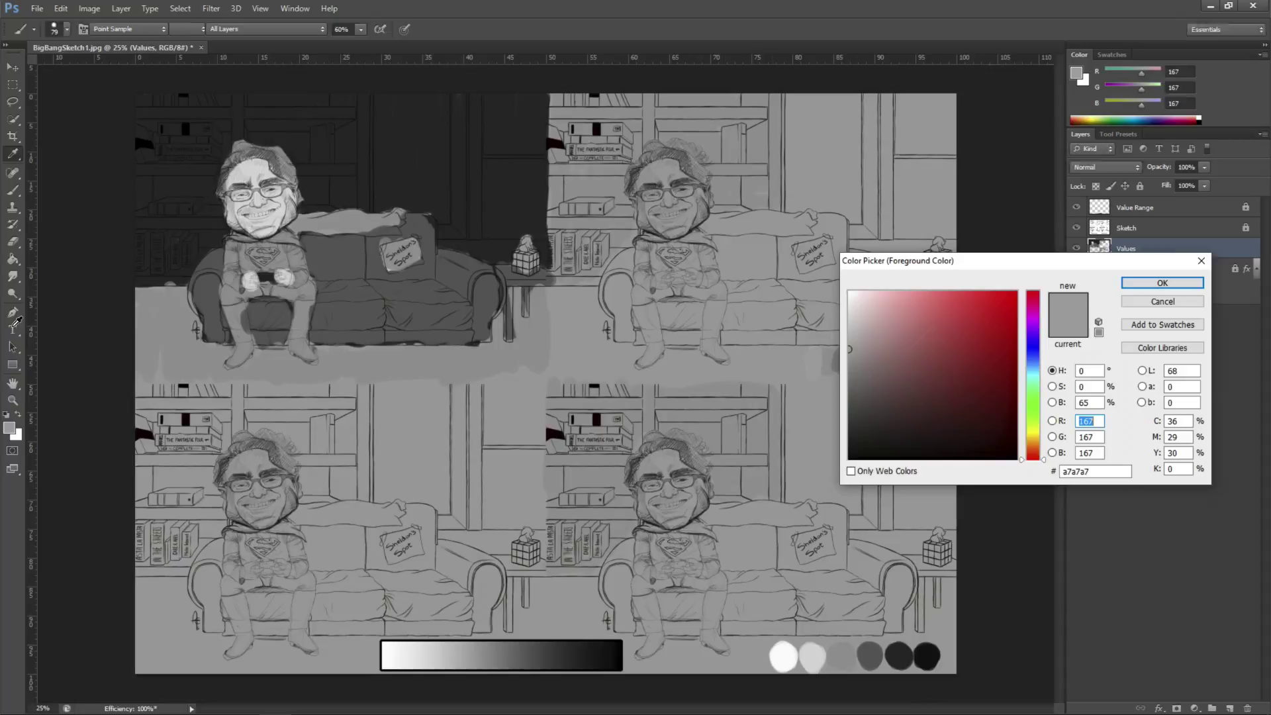
left_click(638, 261)
left_click(632, 255)
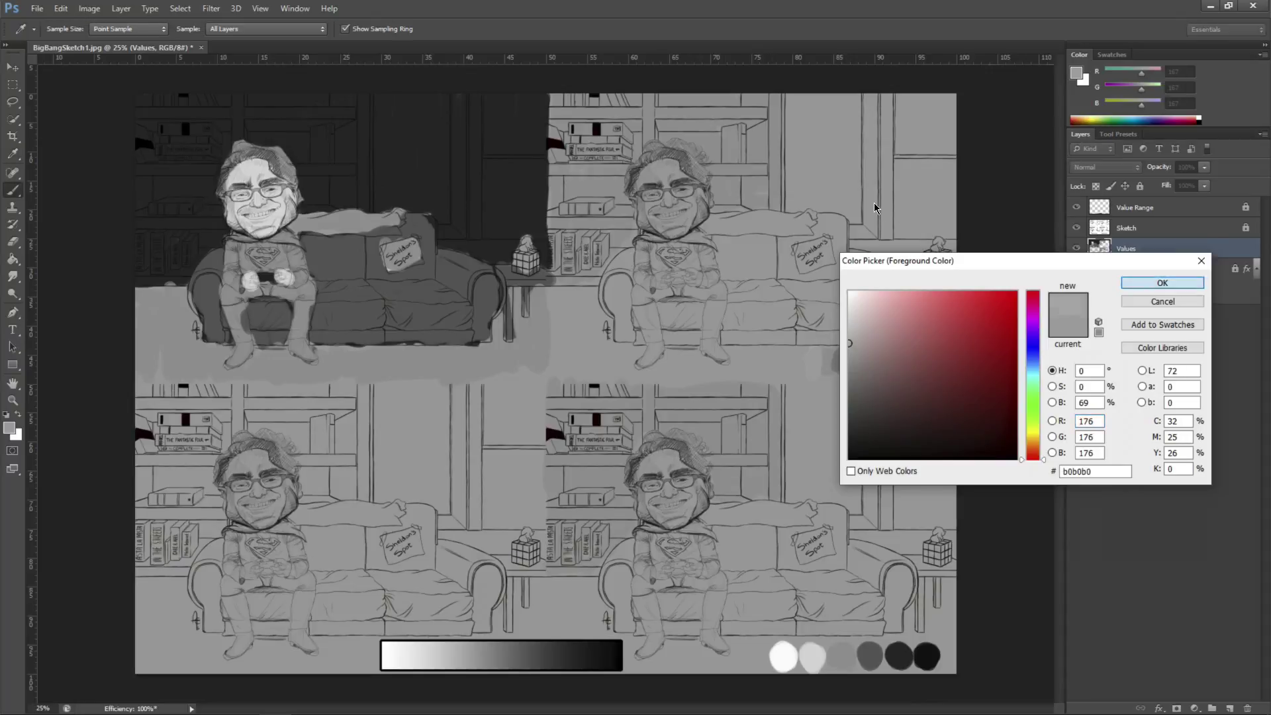
left_click(1162, 283)
mouse_move(794, 354)
left_mouse_down()
mouse_move(800, 372)
mouse_move(797, 355)
left_mouse_up()
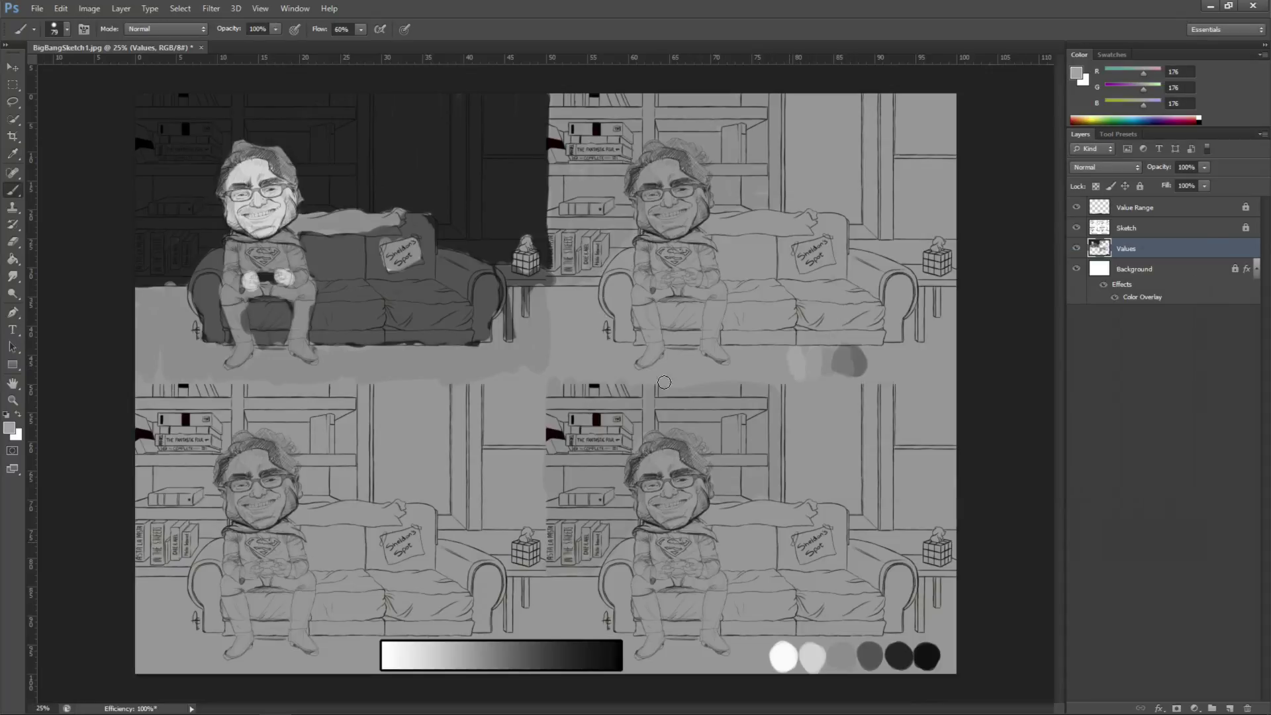
left_click(862, 359)
left_click(844, 359)
left_click(827, 358)
left_click(814, 359)
key("ctrl+alt+z")
key("ctrl+alt+z")
Fill the shelf recesses behind the upper-right figure with darker grey (131) sampled from the small palette, sampling 153 as well.
key("alt")
left_click(844, 359, "alt")
left_click(842, 356, "alt")
mouse_move(524, 115)
left_mouse_down()
mouse_move(573, 114)
mouse_move(559, 74)
mouse_move(498, 73)
mouse_move(517, 75)
left_mouse_up()
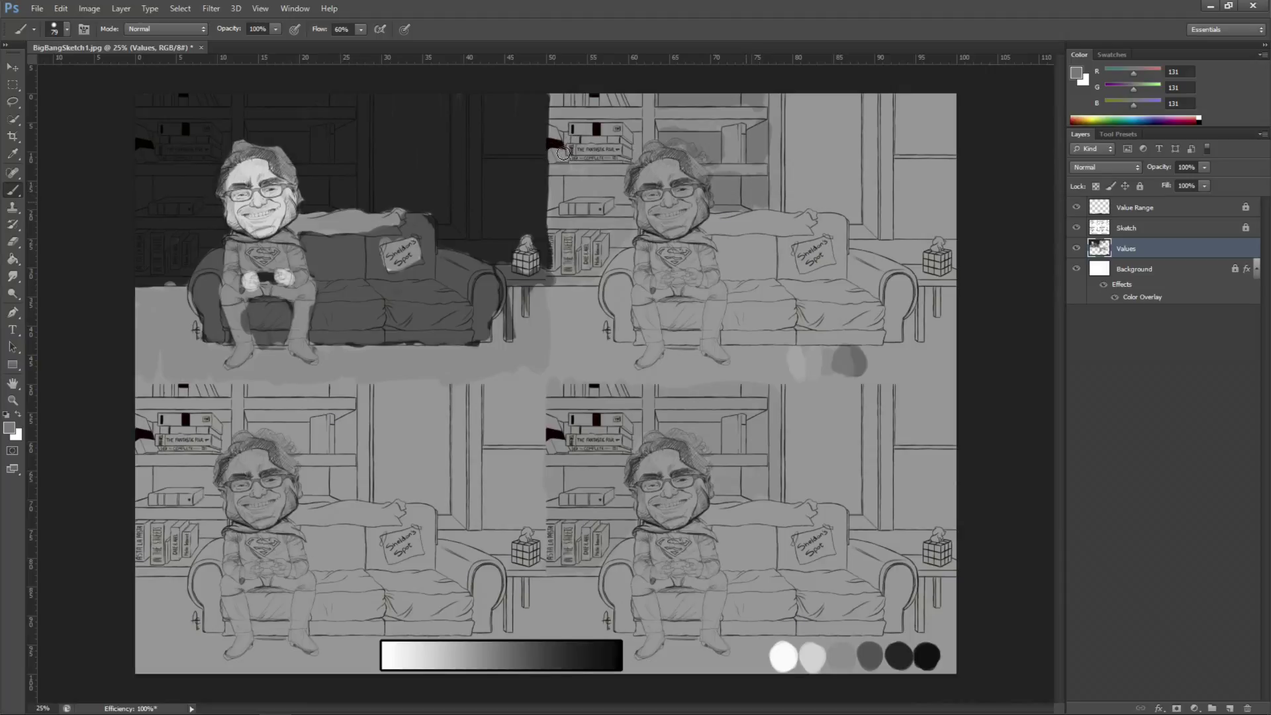
left_click(623, 265, "alt")
left_click(637, 264, "alt")
mouse_move(468, 156)
left_mouse_down()
mouse_move(455, 141)
mouse_move(421, 145)
mouse_move(451, 137)
mouse_move(469, 163)
mouse_move(460, 177)
mouse_move(475, 176)
mouse_move(454, 199)
mouse_move(473, 183)
mouse_move(477, 109)
mouse_move(468, 158)
left_mouse_up()
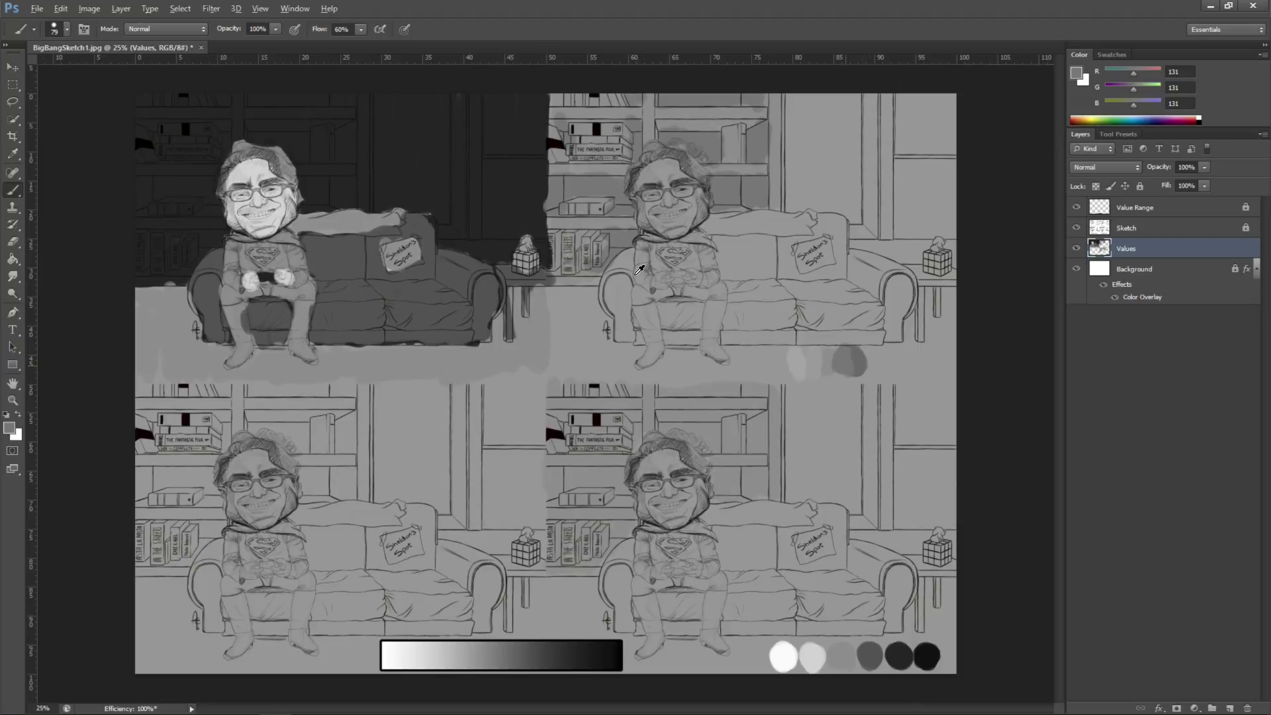
Deepen the upper bookshelf recesses with grey 118 and lighten the shelf boards and objects with 167, touching up with 131.
left_click(854, 361, "alt")
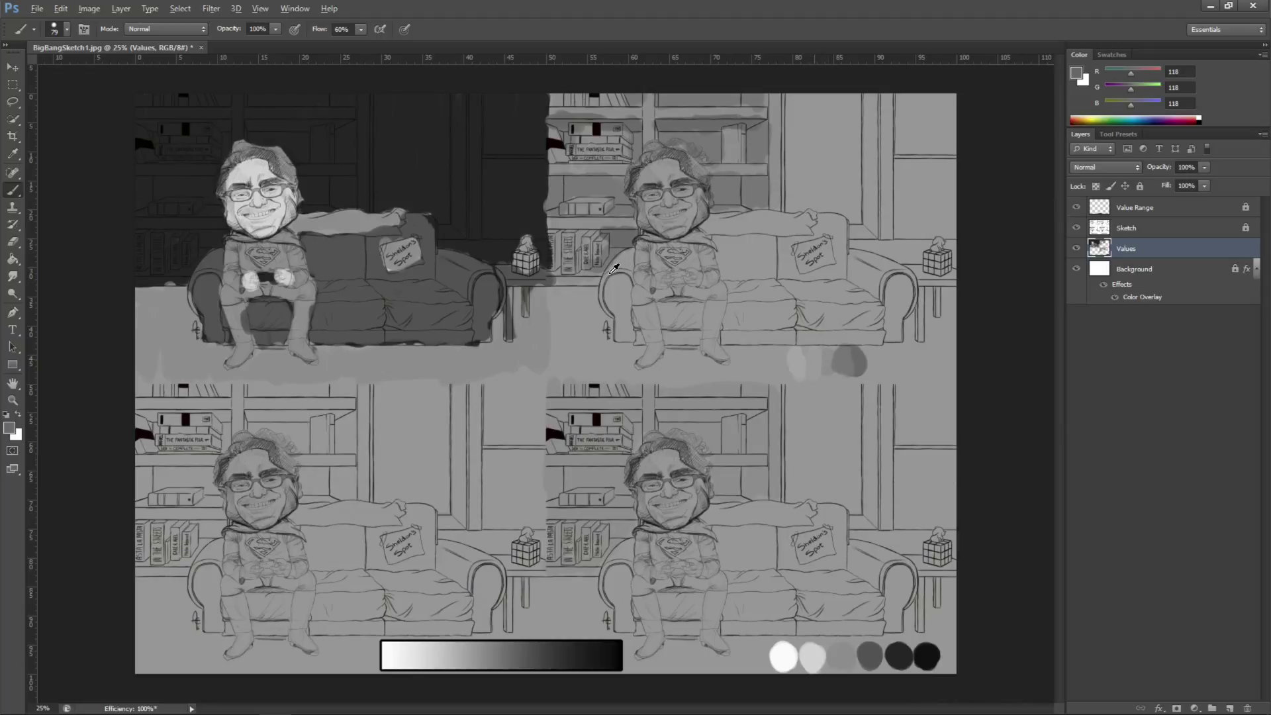
left_click(811, 362, "alt")
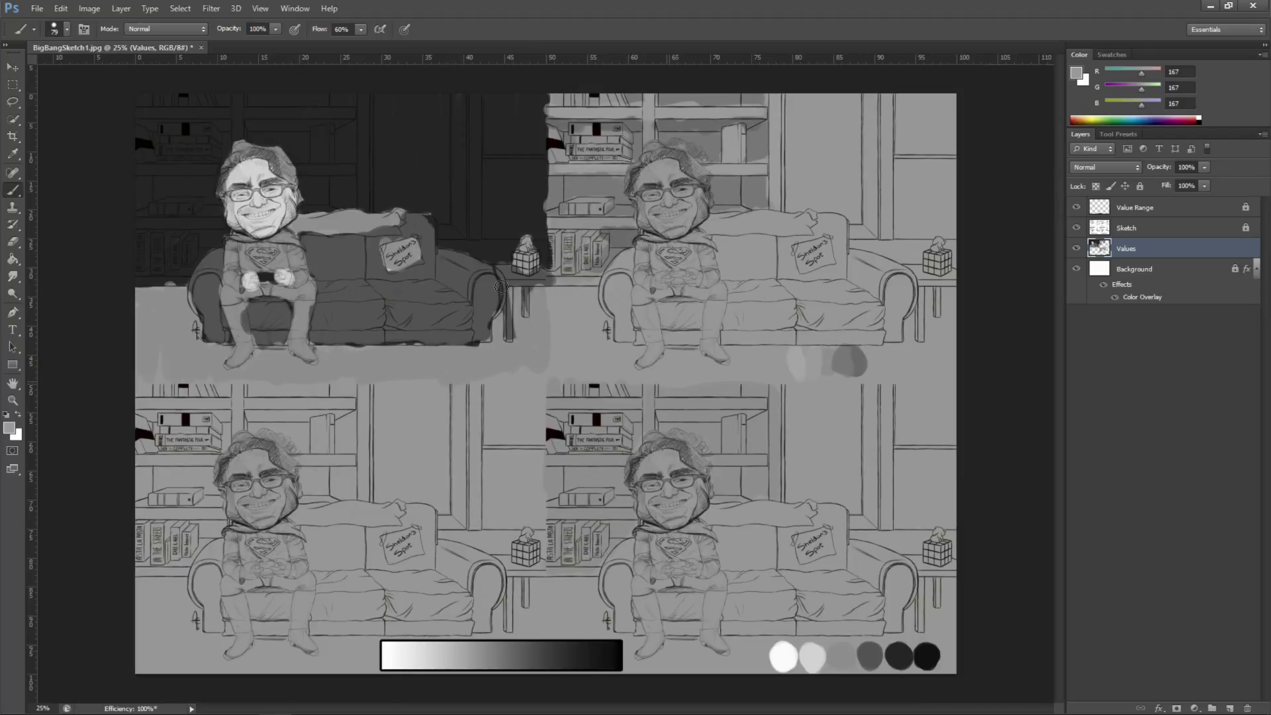
left_click(850, 359, "alt")
left_click_drag(619, 134, 574, 141)
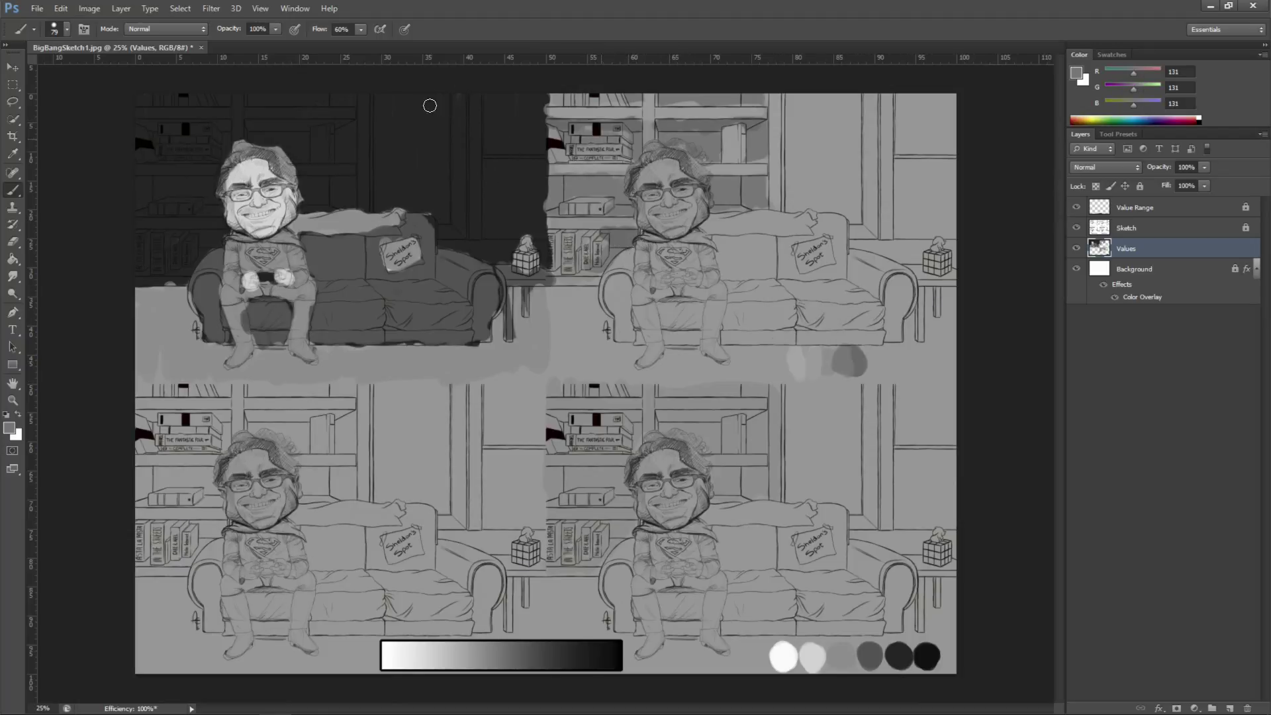
Paint the boxes and books on the lower shelves beside the upper-right figure with greys 167 and 131 from the small palette.
left_click(623, 262, "alt")
left_click(840, 360, "alt")
left_click(616, 267, "alt")
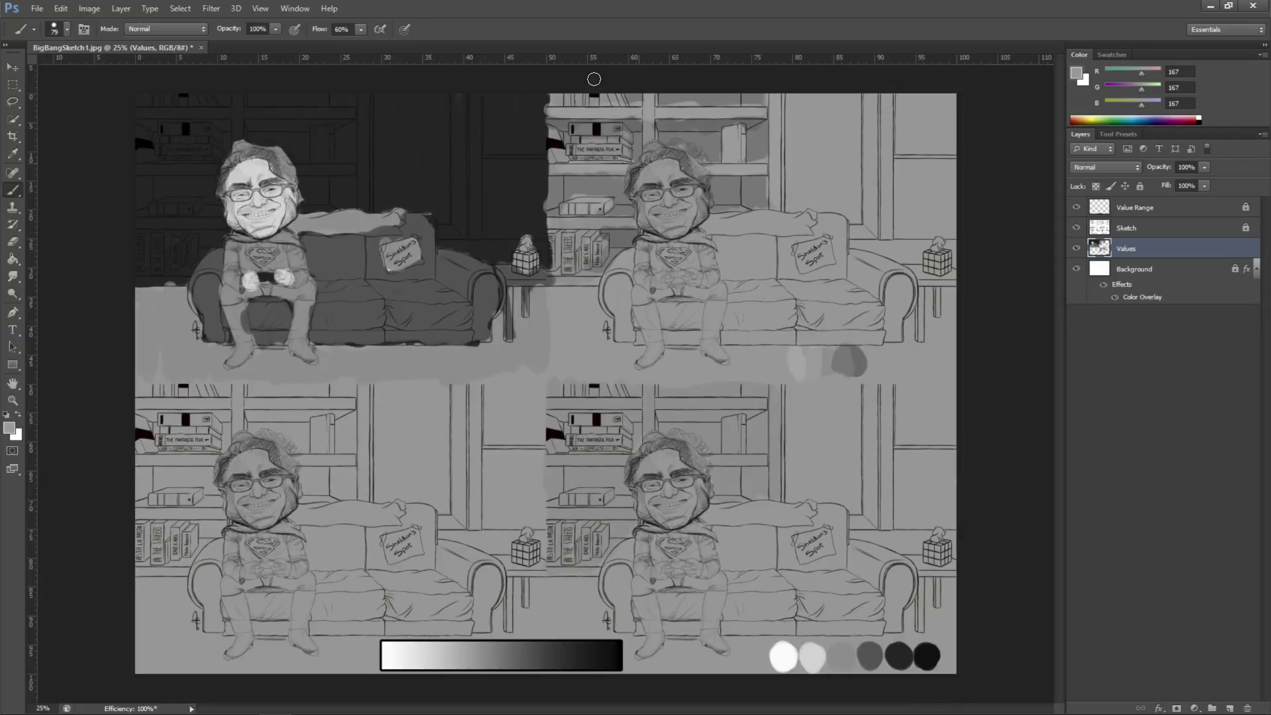
left_click(821, 363, "alt")
left_click(631, 260, "alt")
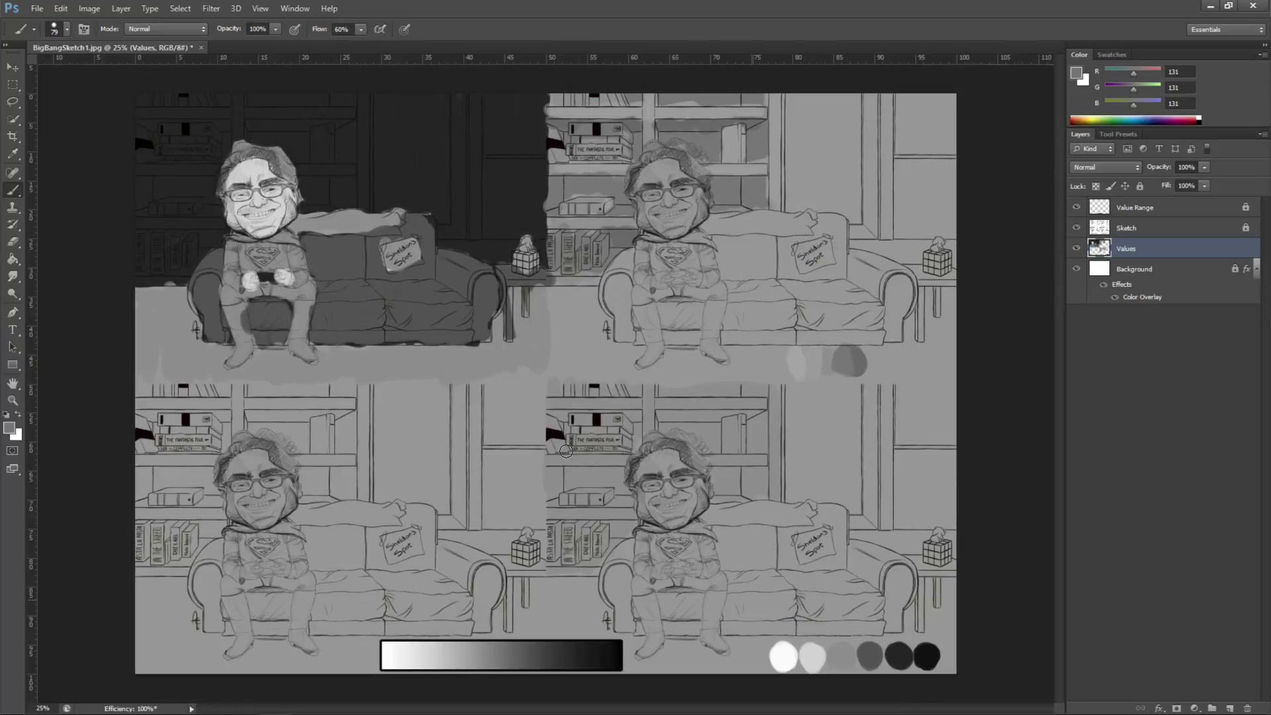
Set the foreground colour to grey 196 and dab it on the floor before the upper-right sofa's near-side arm, starting a second palette.
left_click(838, 647, "alt")
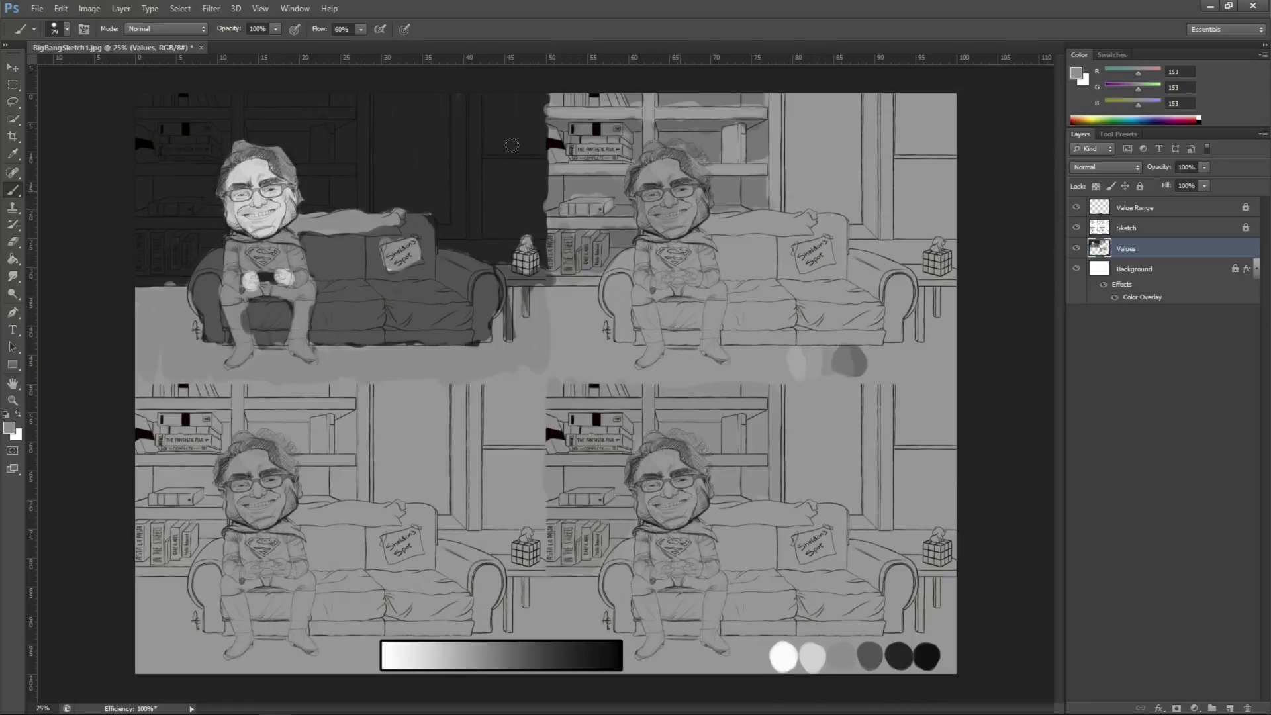
key("alt")
left_click(9, 427)
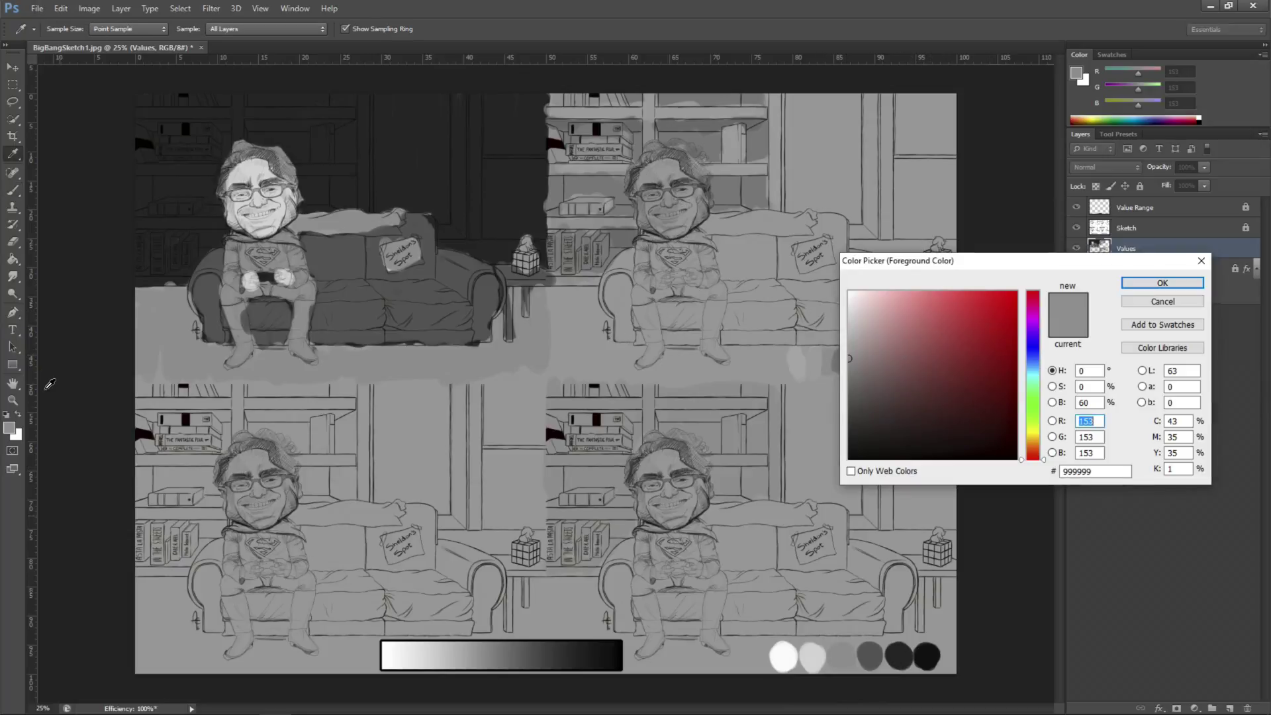
left_click(637, 259)
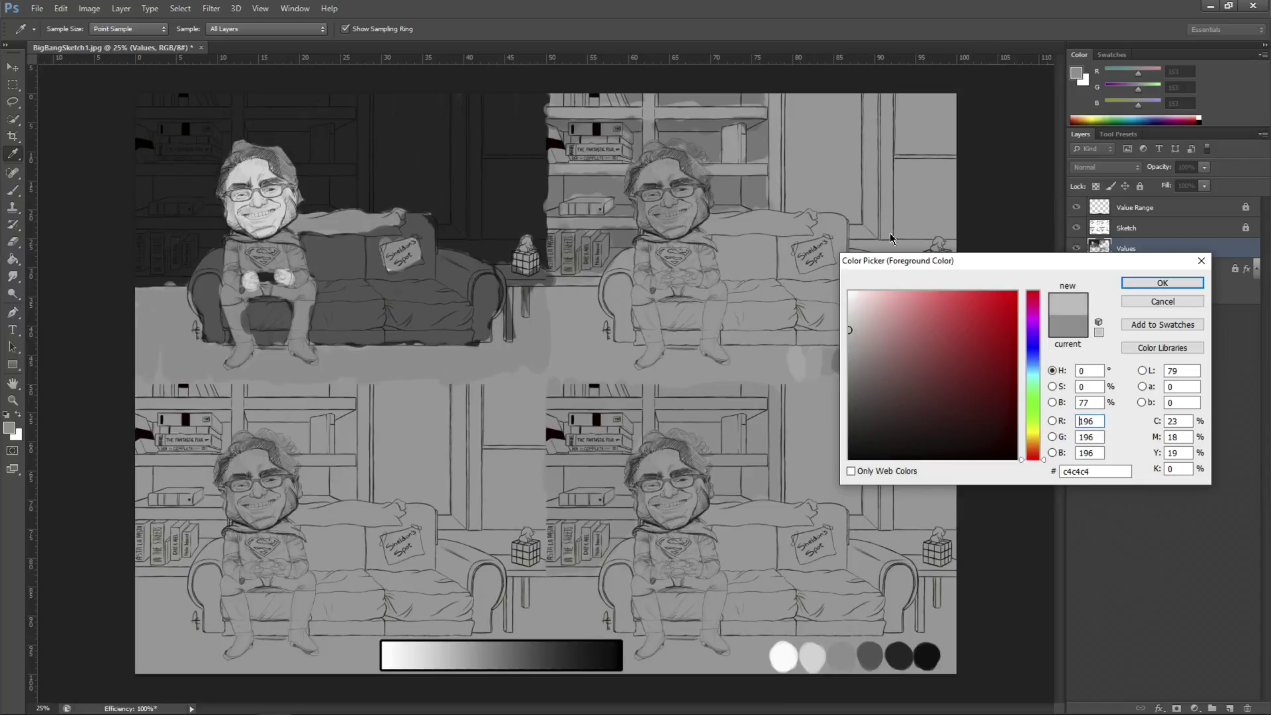
key("Return")
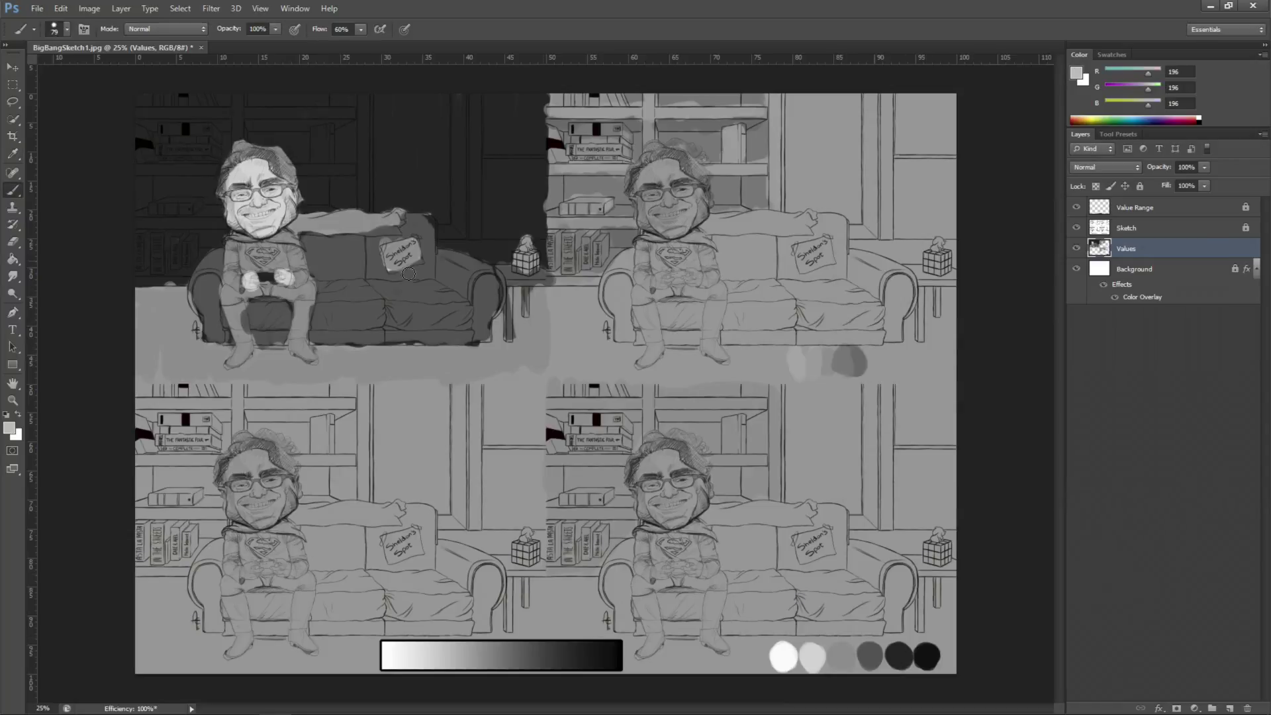
left_click(562, 360)
left_click_drag(563, 361, 582, 365)
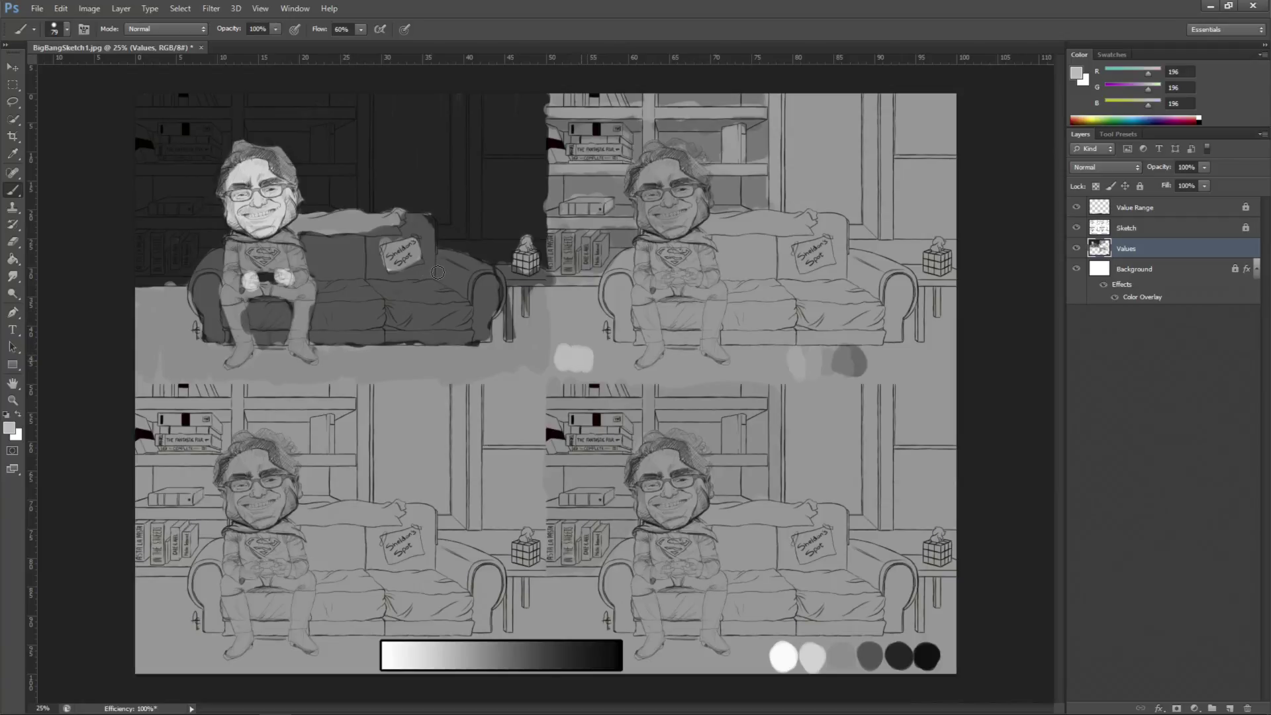
Set the foreground colour to light grey 220 and dab it beside the 196 swatch in the second palette.
left_click(10, 427)
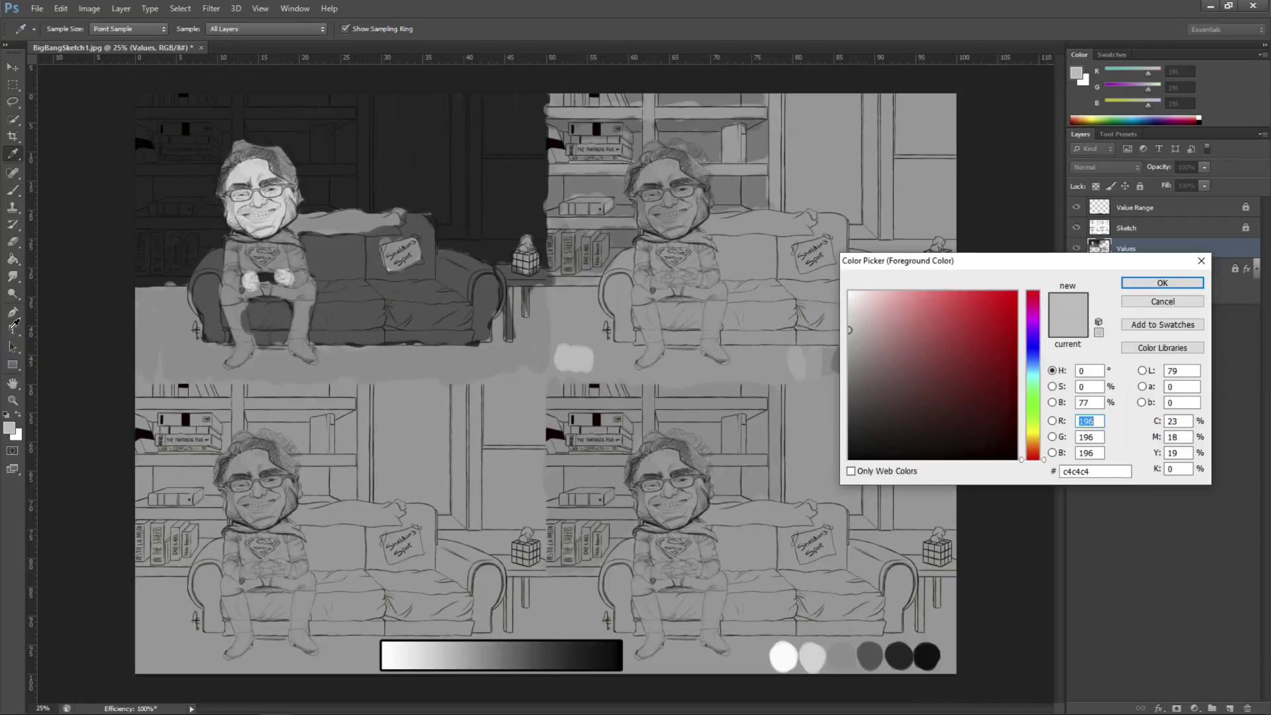
left_click(849, 314)
left_click(1163, 283)
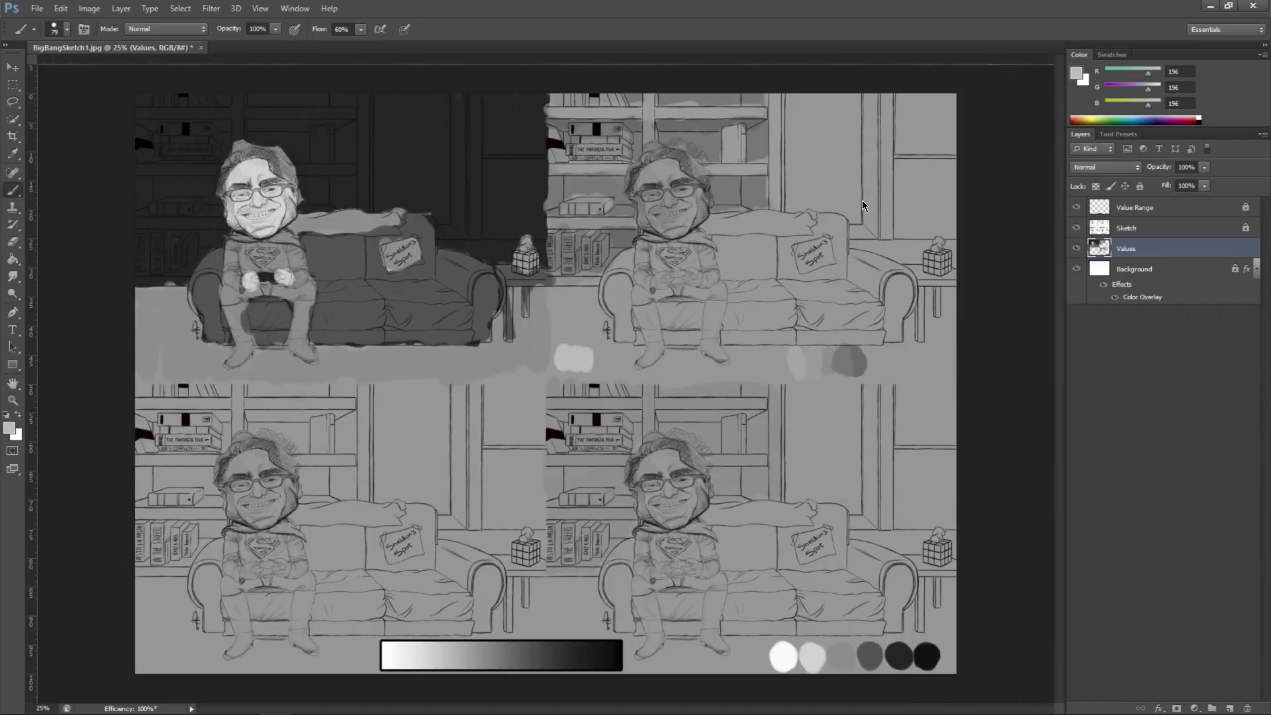
left_click_drag(566, 351, 566, 363)
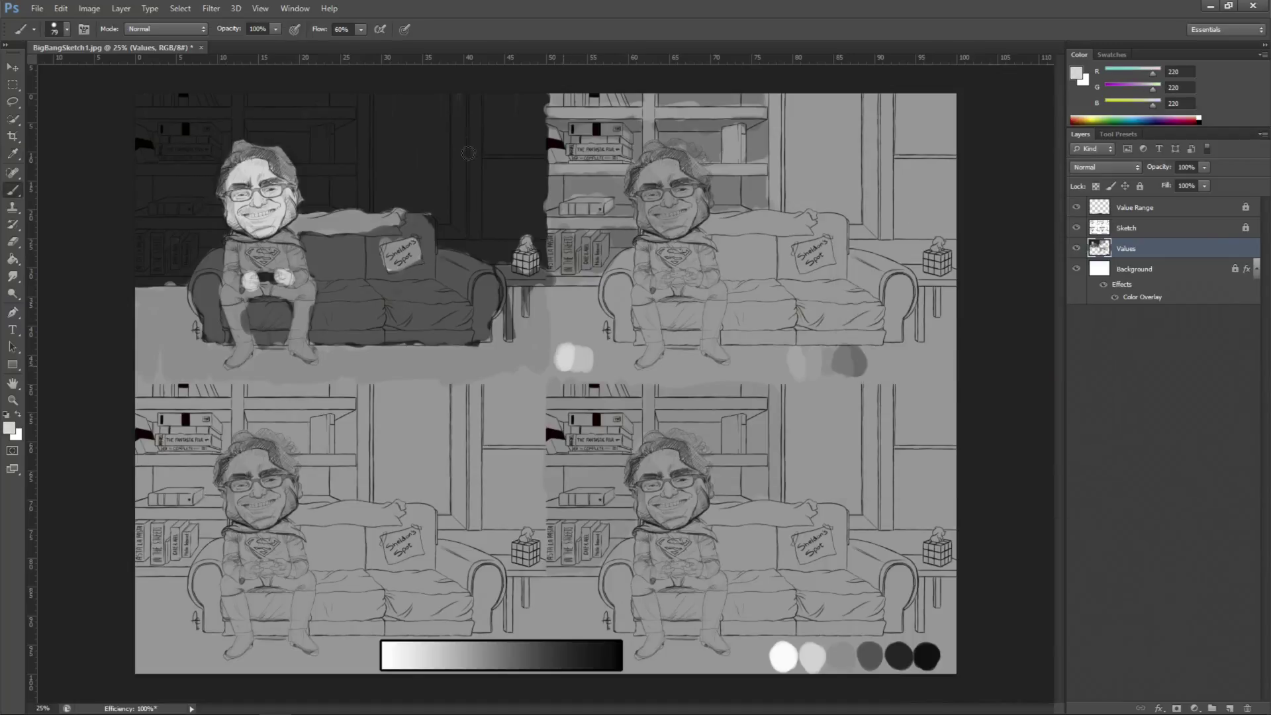
Try broad light strokes of 220 and 196 across the upper-right bookshelf and undo them.
mouse_move(607, 122)
left_mouse_down()
mouse_move(568, 245)
mouse_move(604, 211)
mouse_move(588, 267)
left_mouse_up()
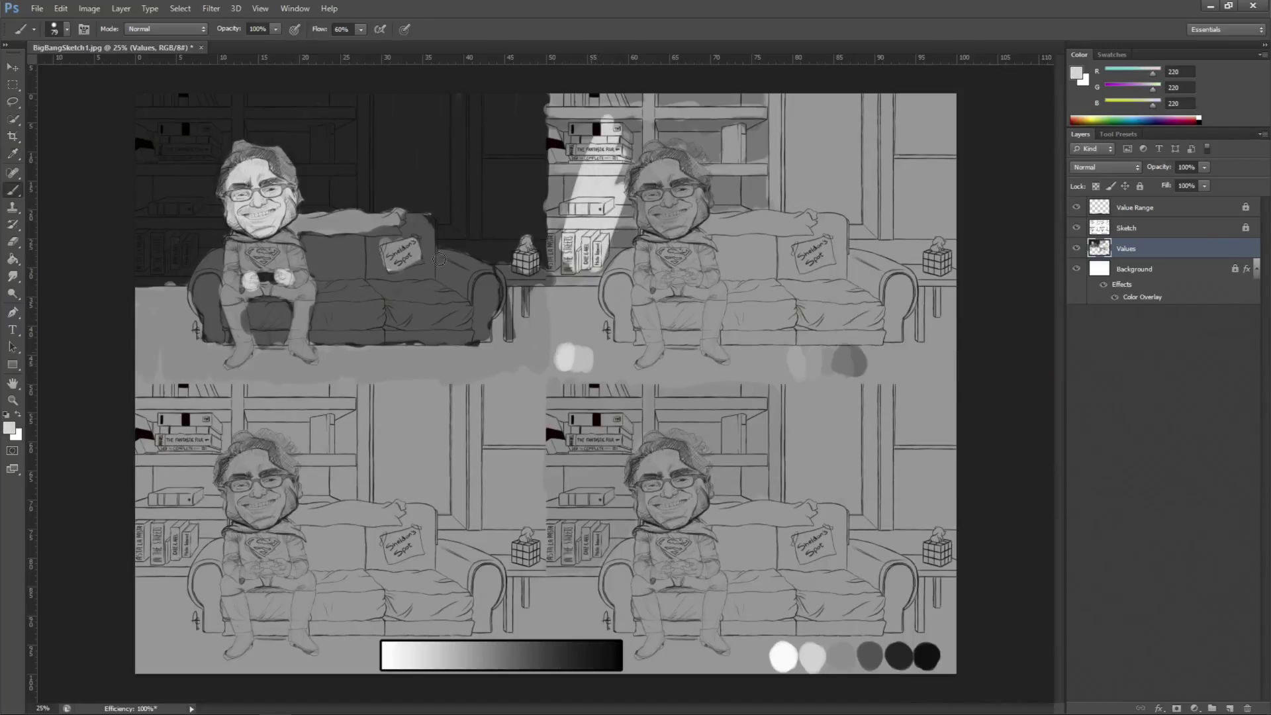
left_click(580, 357, "alt")
left_click_drag(742, 125, 717, 188)
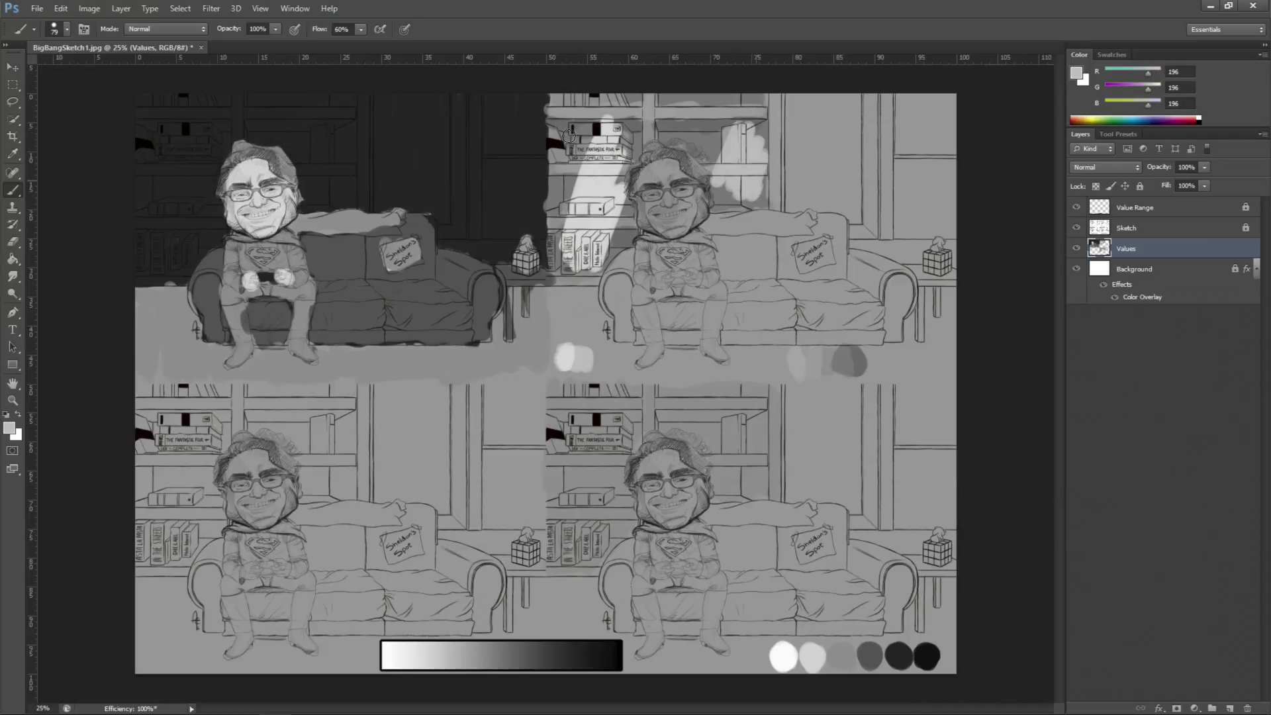
key("ctrl+alt+z")
key("ctrl+alt+z")
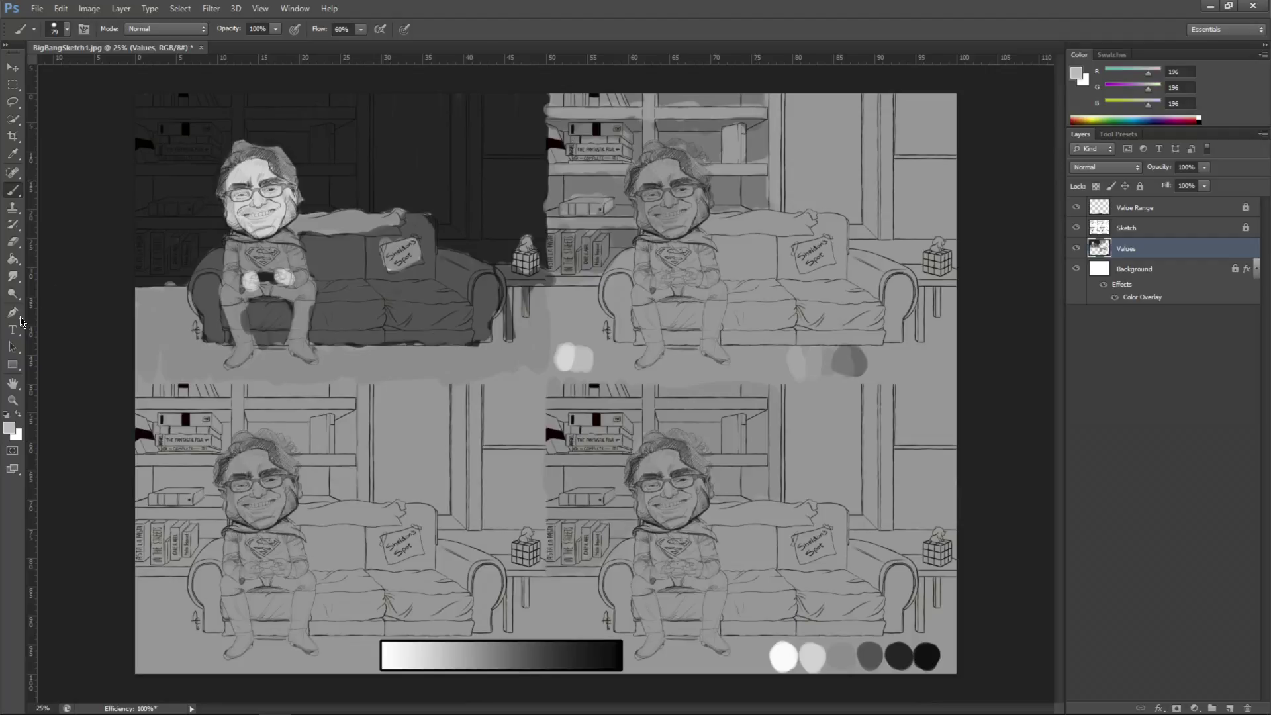
Set the foreground colour to mid-grey 156 and add it to the second palette.
key("alt")
key("alt")
left_click(9, 428)
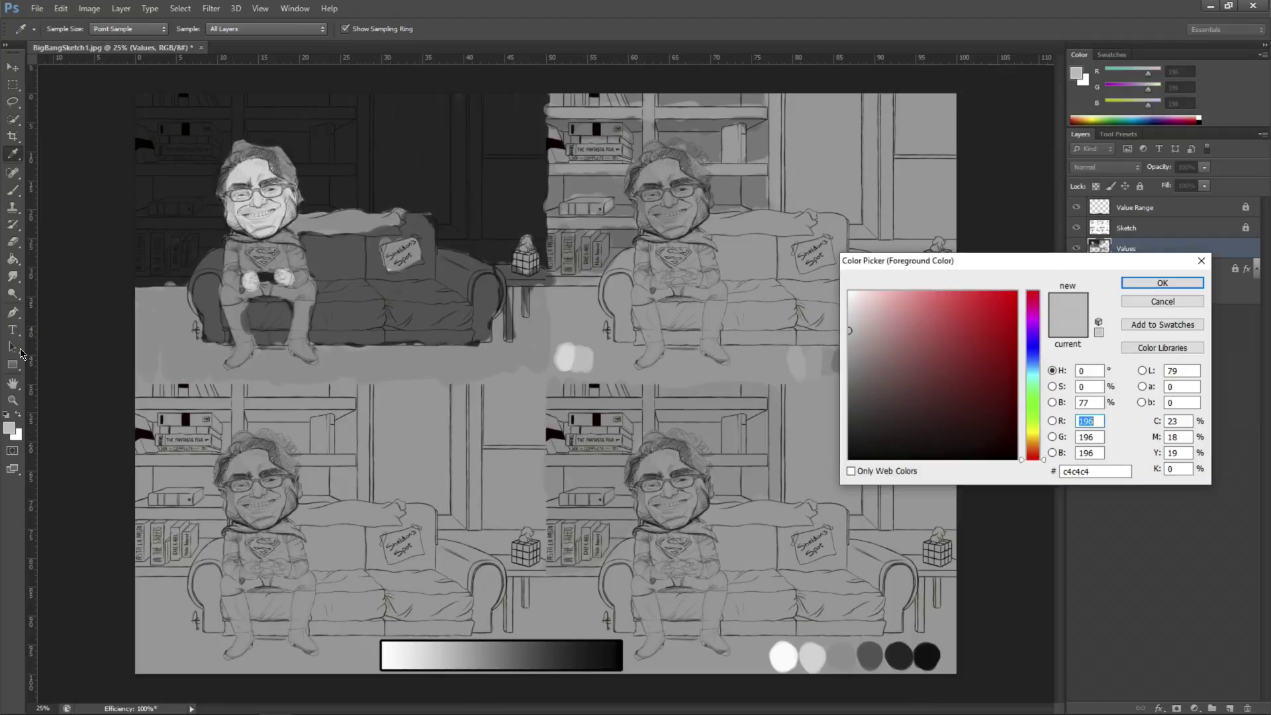
left_click(634, 268)
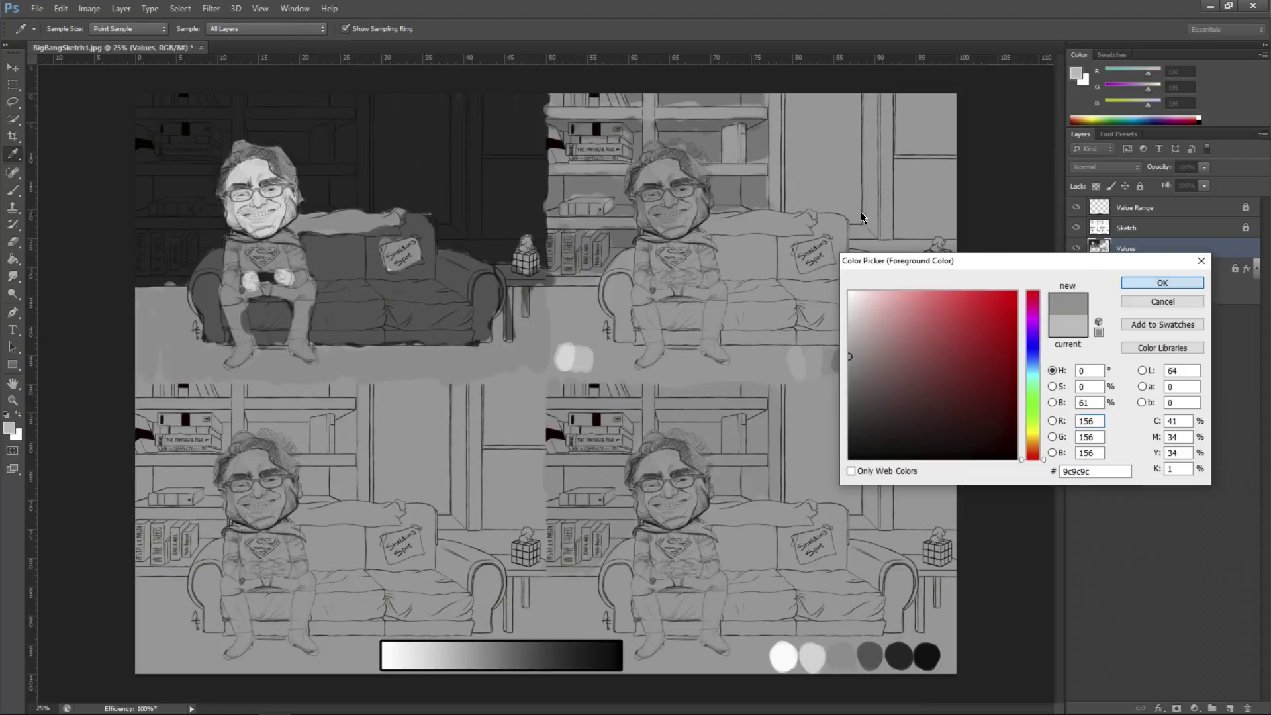
left_click(1163, 282)
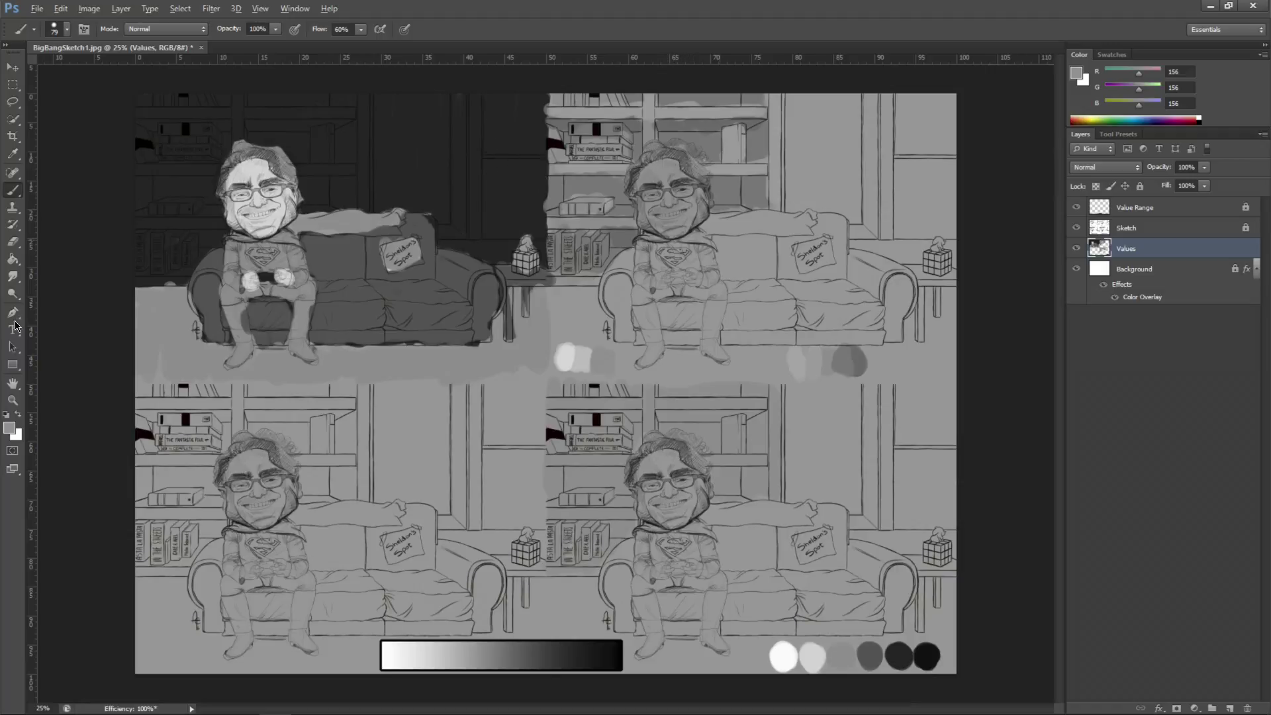
Set the foreground colour to dark grey 79 and dab it next to the mid-grey in the second palette.
left_click(10, 427)
left_click_drag(854, 405, 848, 407)
left_click(1152, 283)
left_click(620, 353)
mouse_move(620, 354)
left_mouse_down()
mouse_move(620, 366)
mouse_move(609, 359)
left_mouse_up()
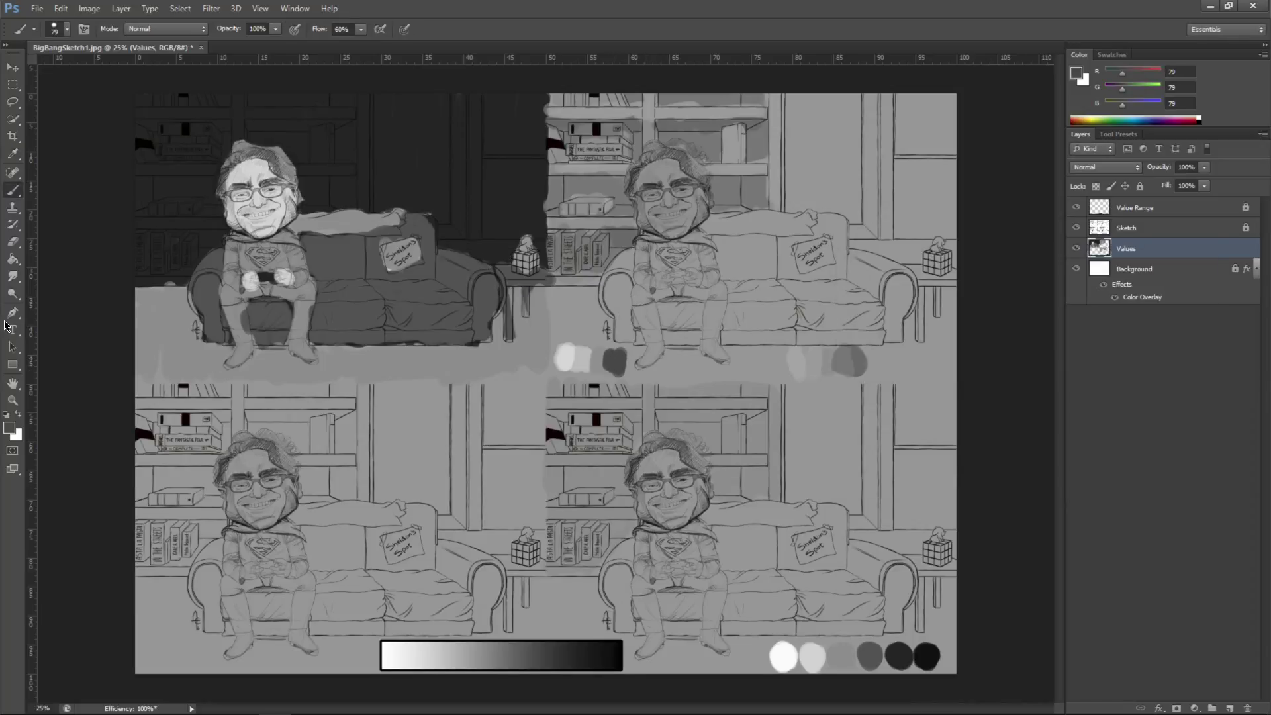
Set the foreground colour to near-black 28 and dab it at the dark end of the second palette.
left_click(9, 428)
left_click(634, 331)
left_click_drag(848, 442, 848, 443)
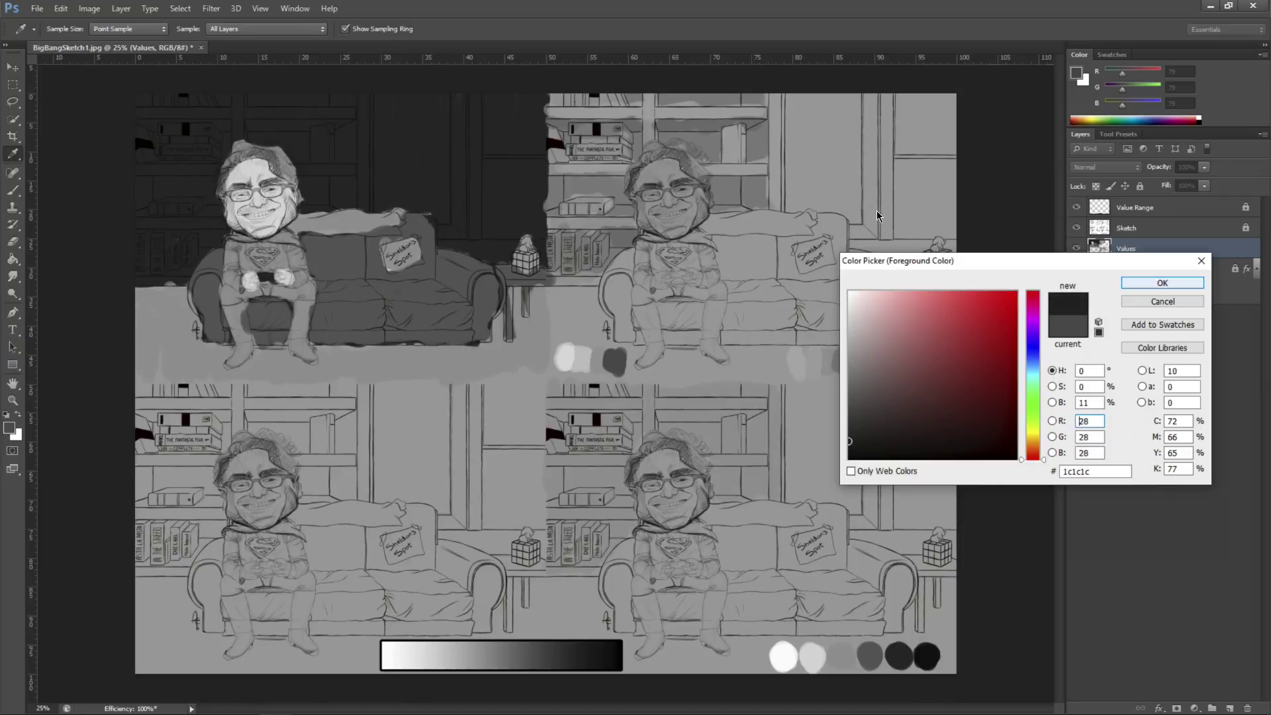
left_click(1165, 283)
left_click_drag(622, 354, 623, 370)
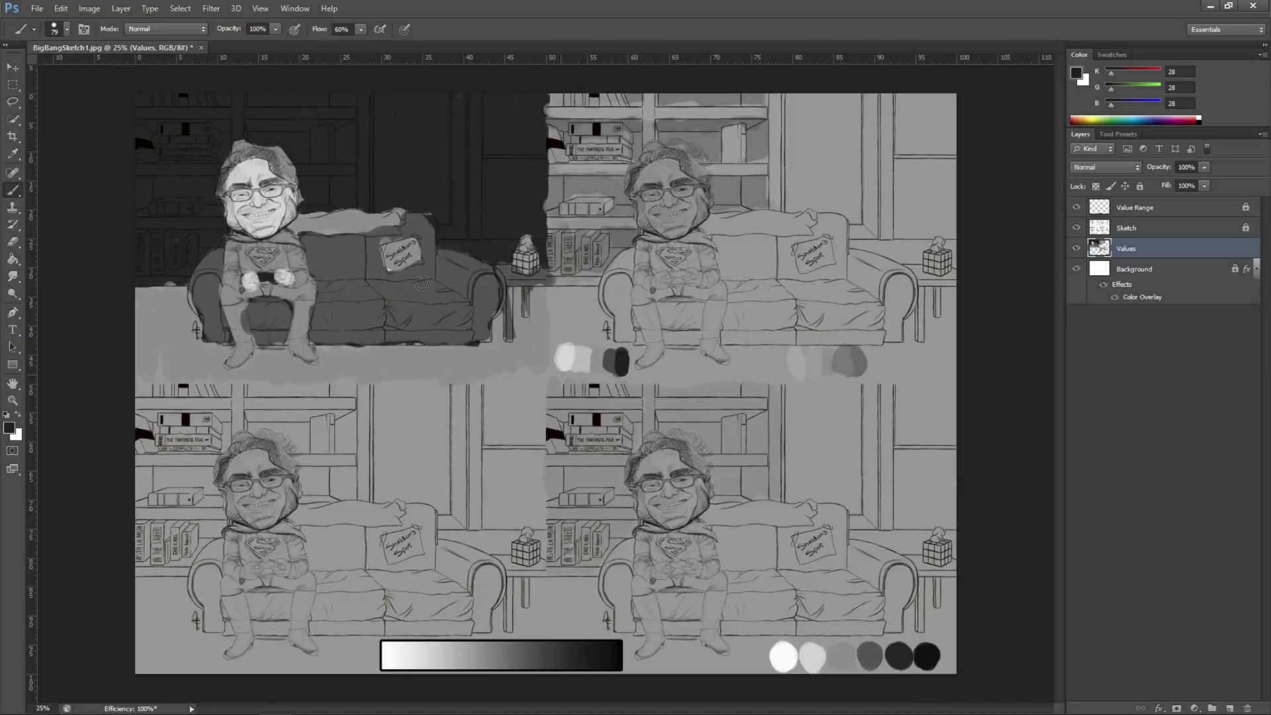
Try dark grey (79) strokes over the upper-right figure's face and jaw and undo them.
left_click(458, 265, "alt")
mouse_move(704, 212)
left_mouse_down()
mouse_move(647, 228)
mouse_move(673, 241)
left_mouse_up()
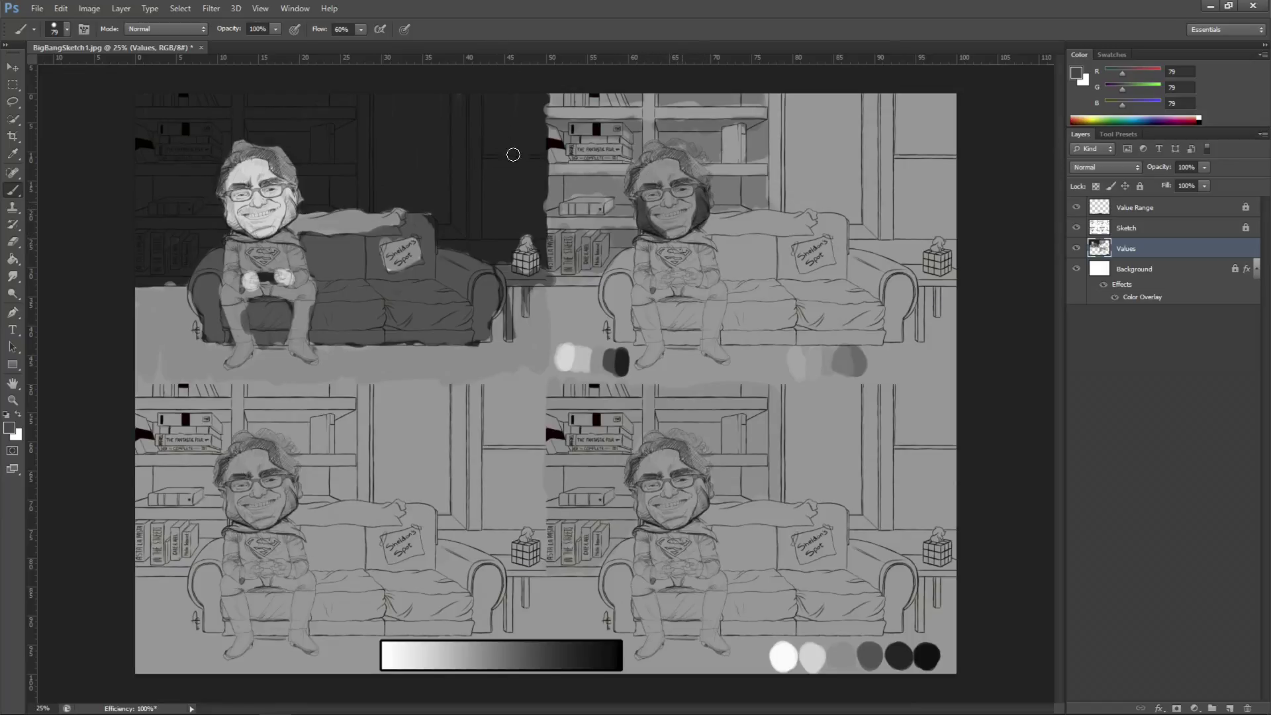
left_click_drag(655, 209, 683, 206)
key("ctrl+alt+z")
key("ctrl+alt+z")
key("ctrl+alt+z")
key("ctrl+alt+z")
key("ctrl+alt+z")
key("ctrl+alt+z")
key("ctrl+alt+z")
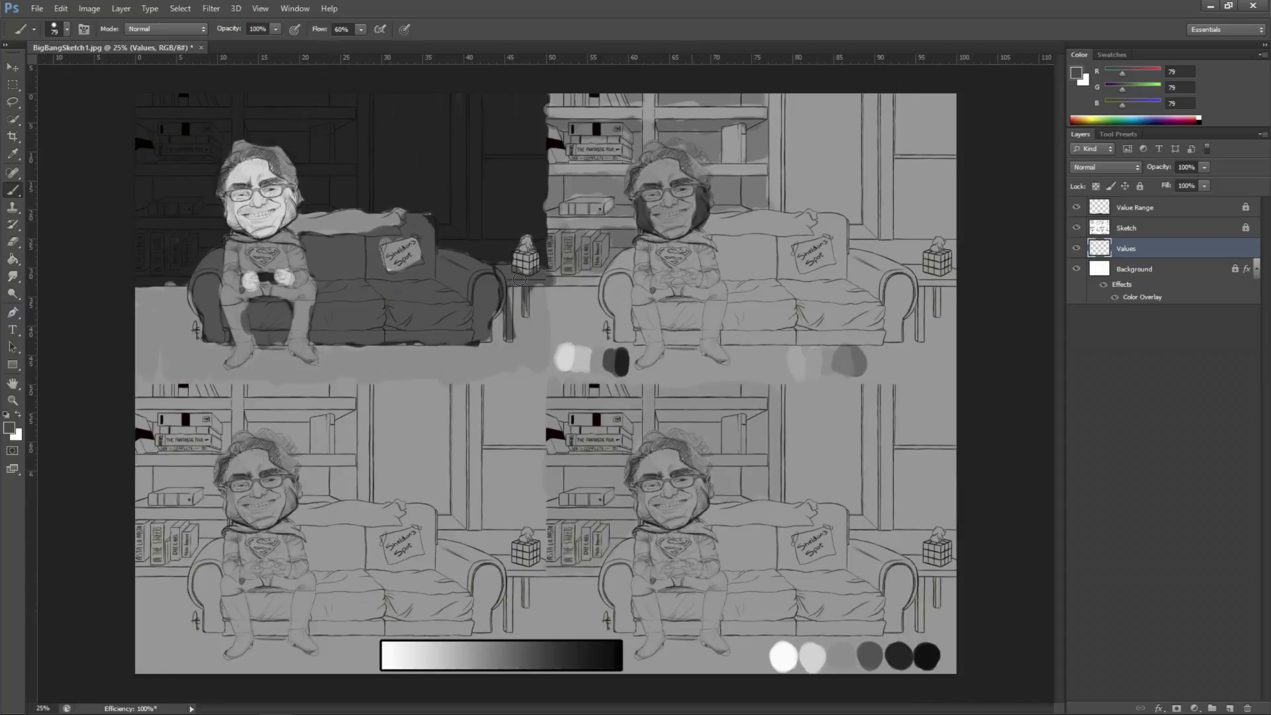
key("ctrl+alt+z")
key("ctrl+alt+z")
key("ctrl+alt+z")
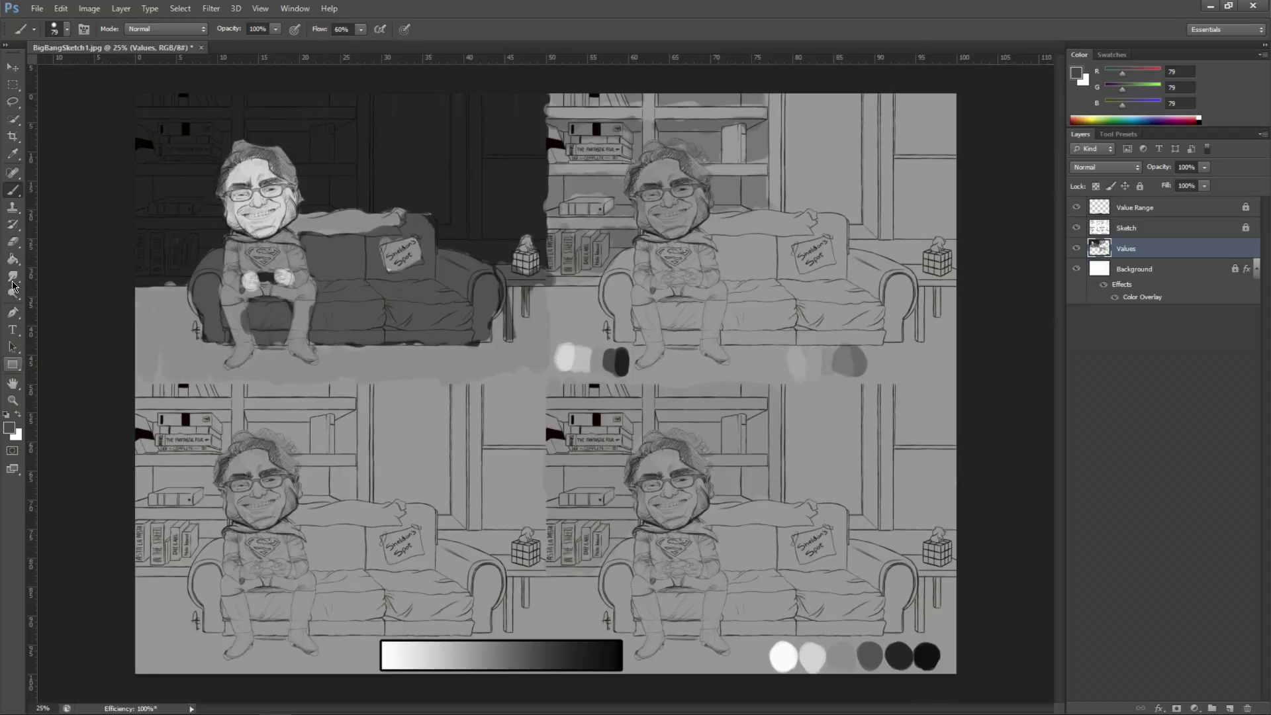
Set the brush size to 41 px and paint light grey 196 highlights on the upper-right figure's face.
right_click(817, 325)
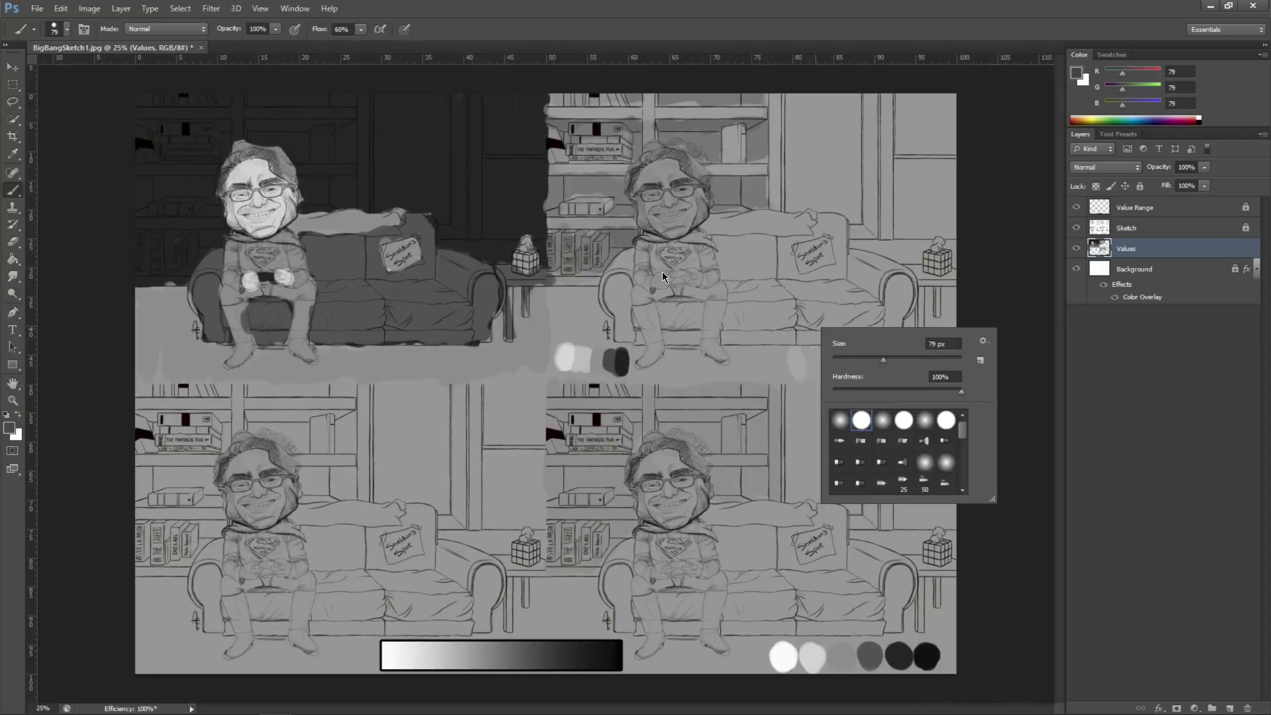
type("41")
key("Return")
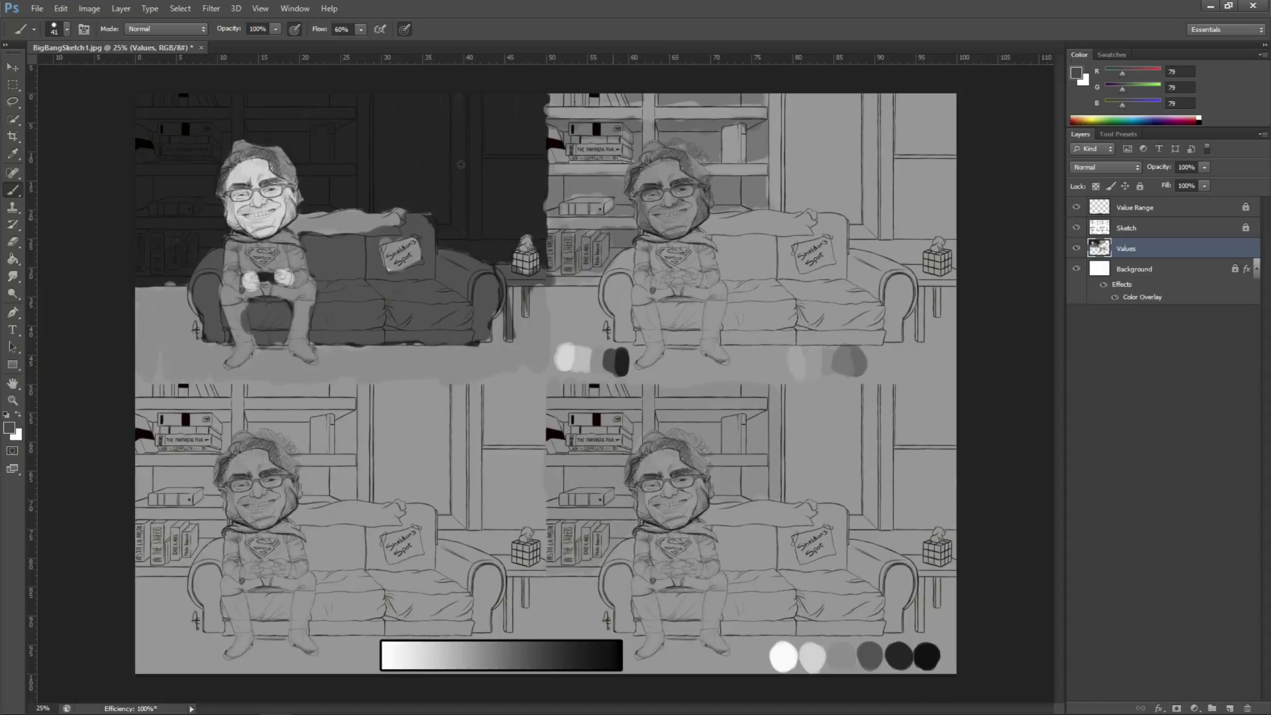
left_click(583, 359, "alt")
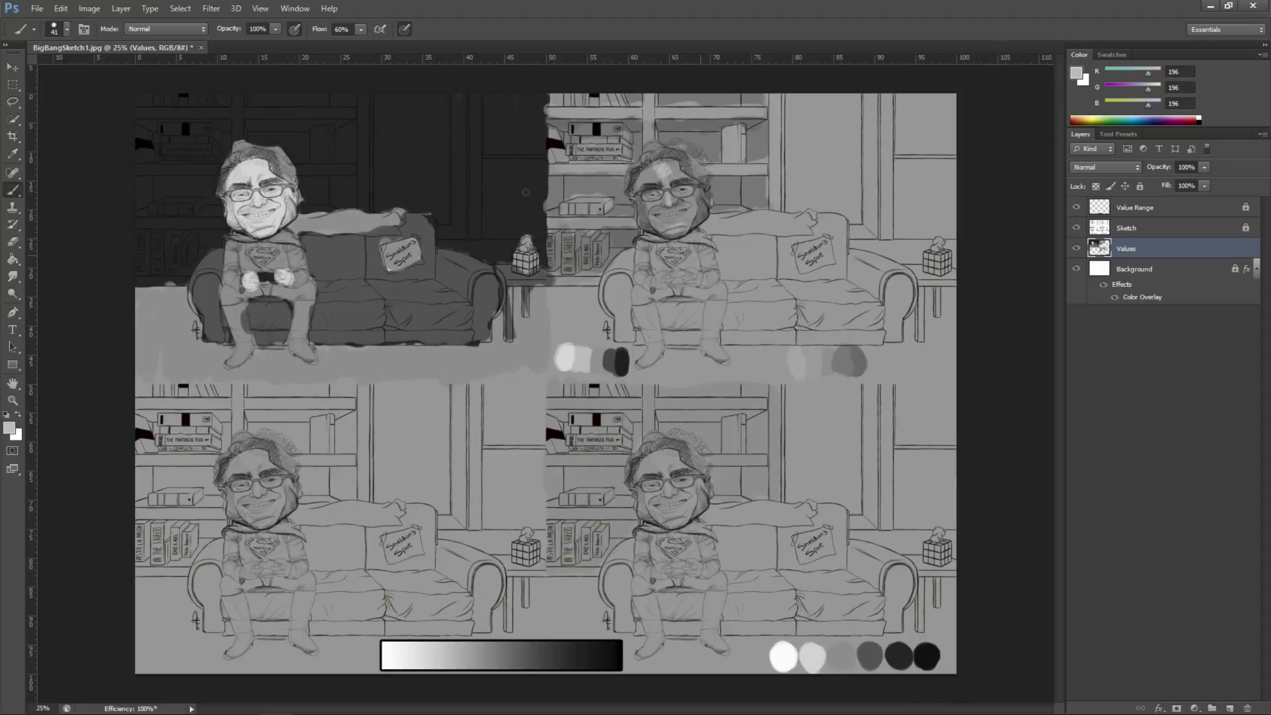
Paint the upper-right figure's hair and facial darks with greys 28 and 79, and pick light grey 196 for highlights.
left_click(619, 362, "alt")
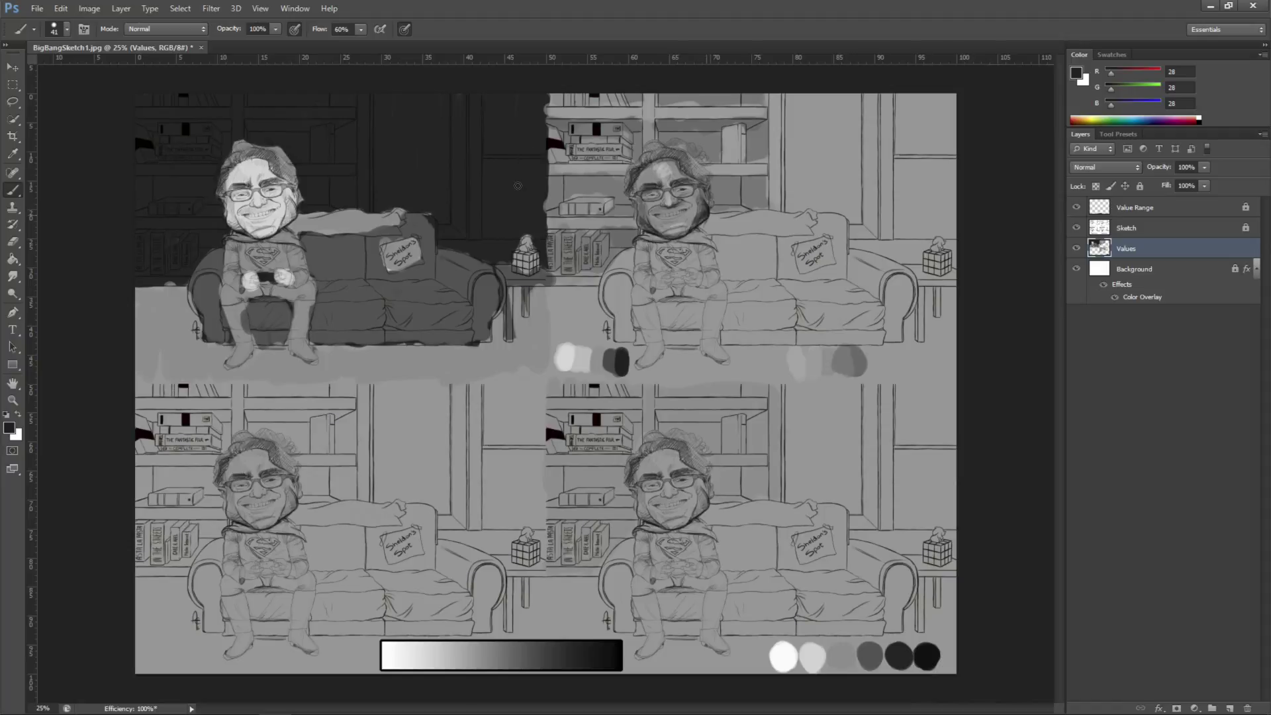
left_click(425, 268, "alt")
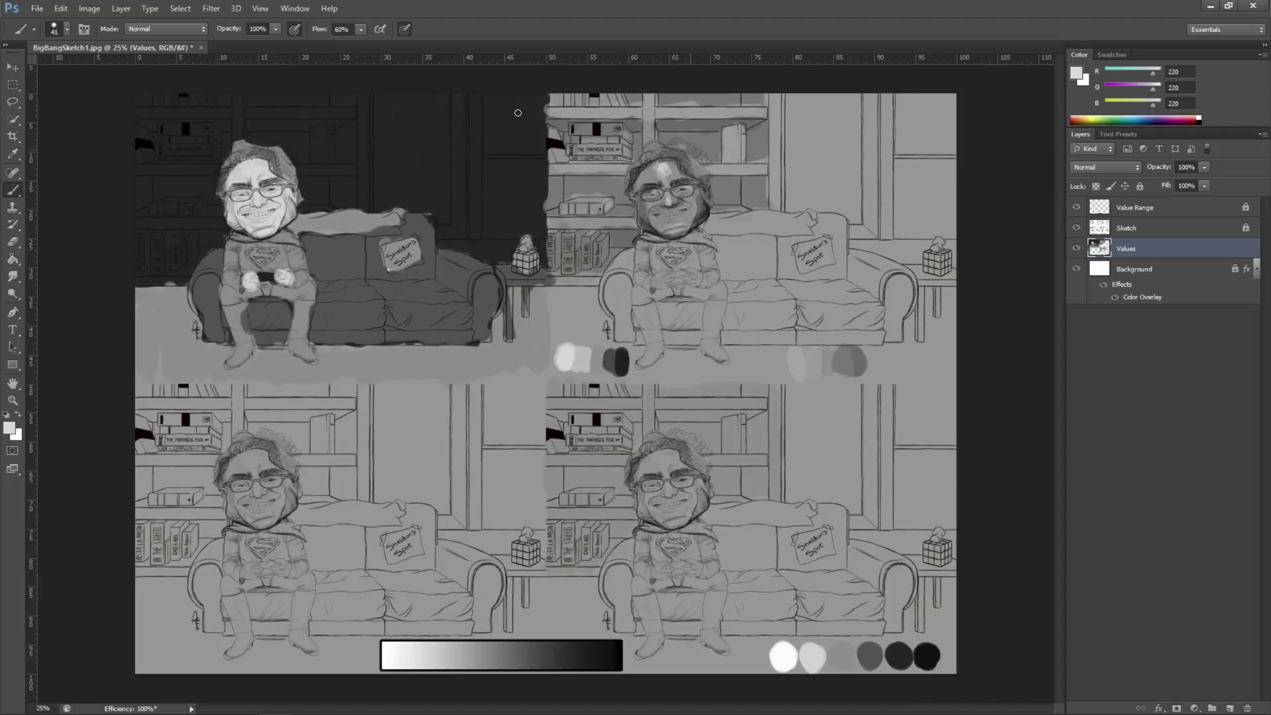
left_click(461, 264, "alt")
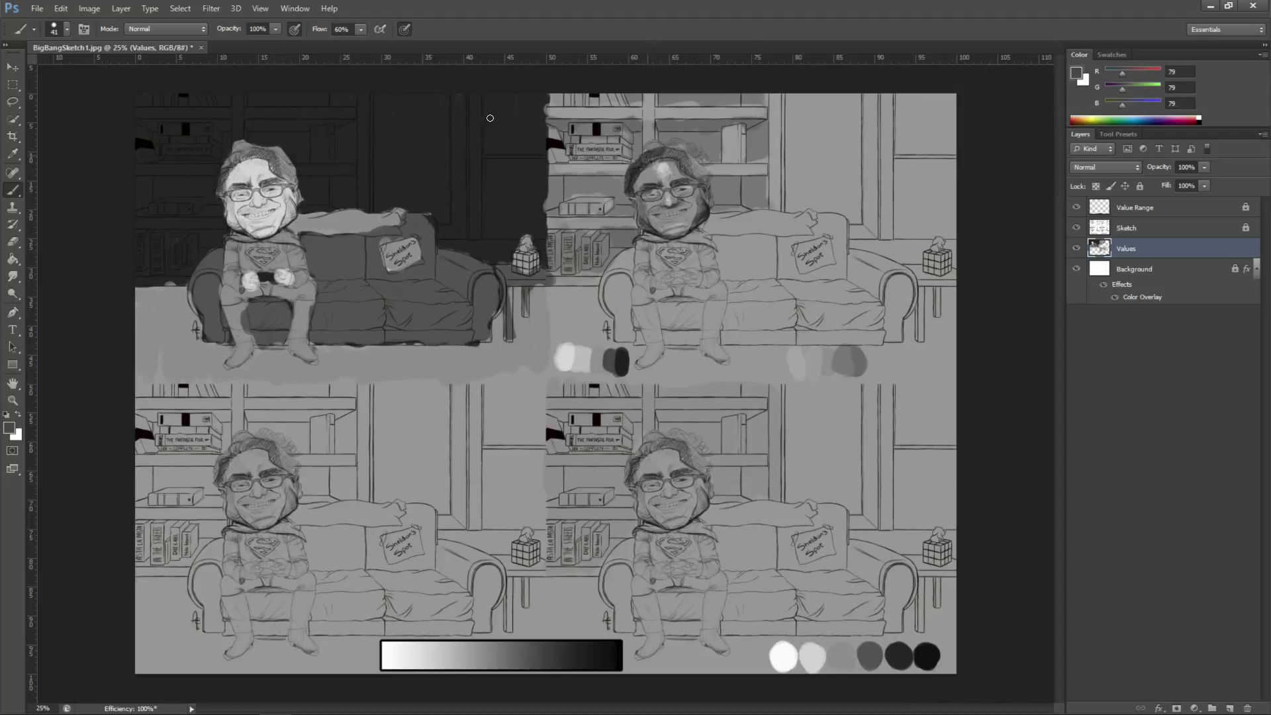
mouse_move(662, 146)
left_mouse_down()
mouse_move(686, 158)
mouse_move(677, 145)
mouse_move(710, 192)
mouse_move(673, 155)
mouse_move(635, 170)
left_mouse_up()
left_click(618, 360, "alt")
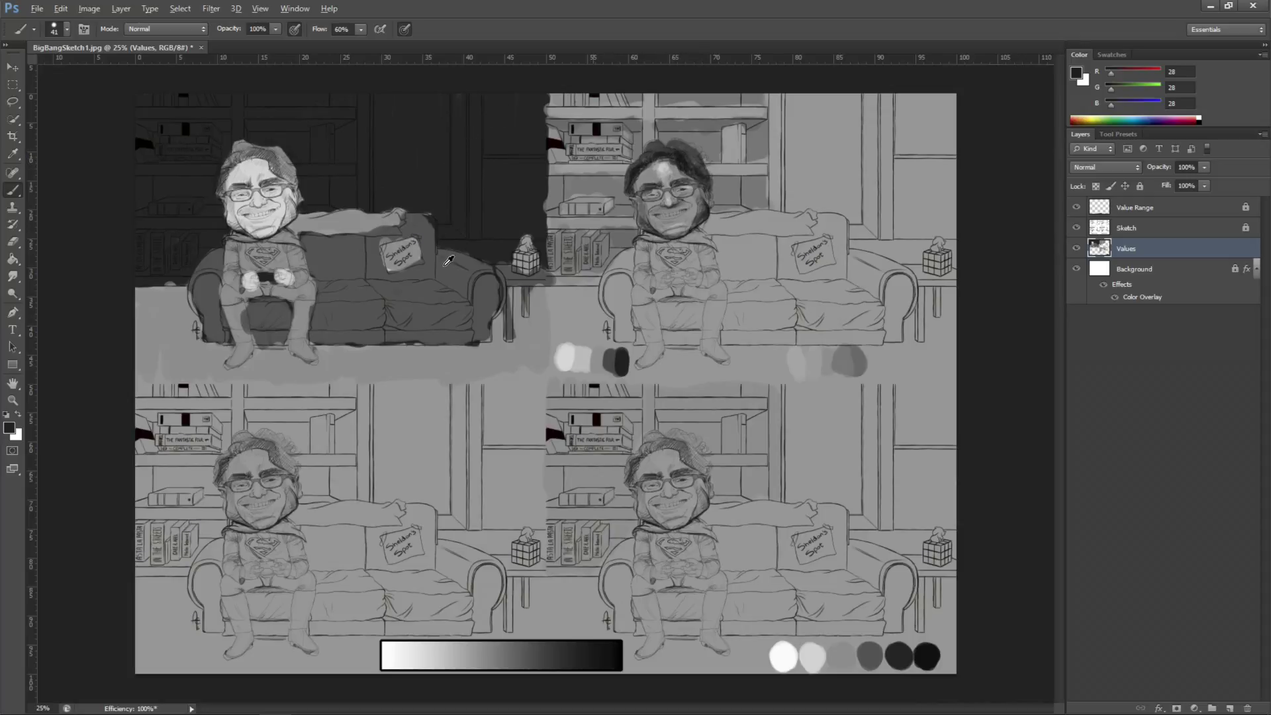
left_click(582, 362, "alt")
mouse_move(672, 143)
left_mouse_down()
mouse_move(688, 142)
mouse_move(677, 154)
left_mouse_up()
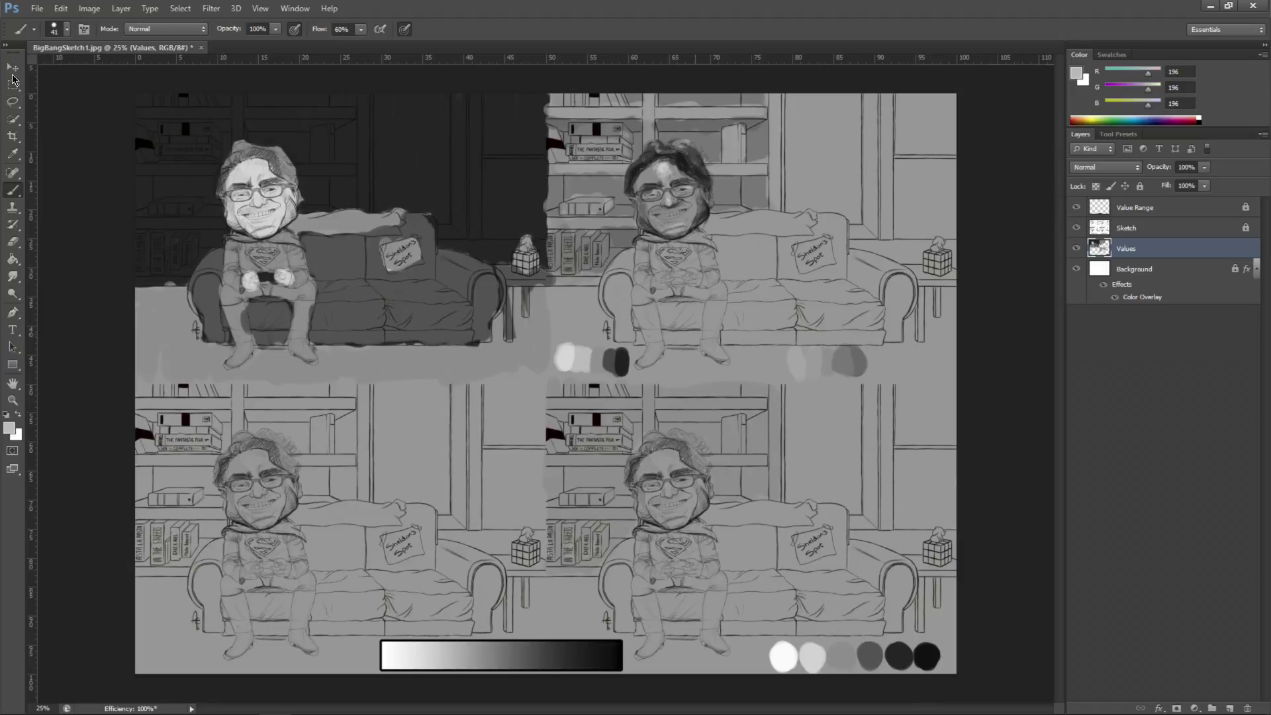
Lasso the bookshelf area behind the upper-right figure's head and copy it from the Values layer to a new layer.
key("l")
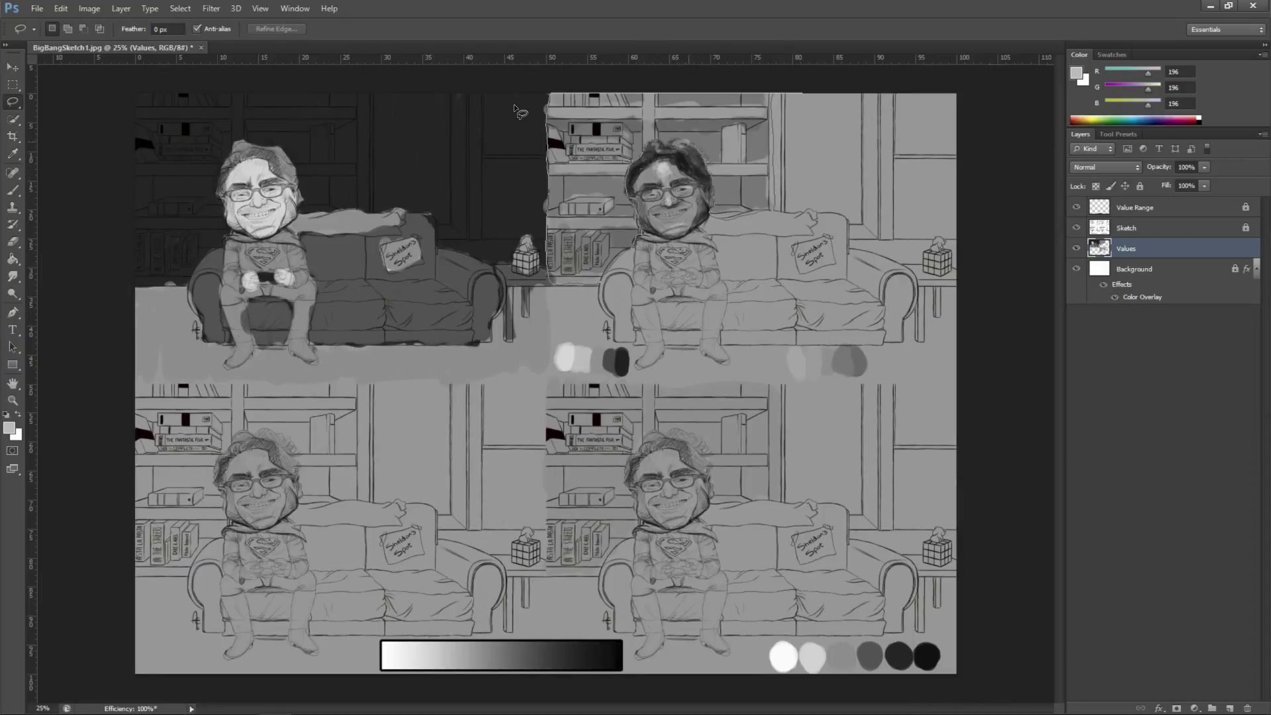
left_click_drag(494, 102, 548, 106)
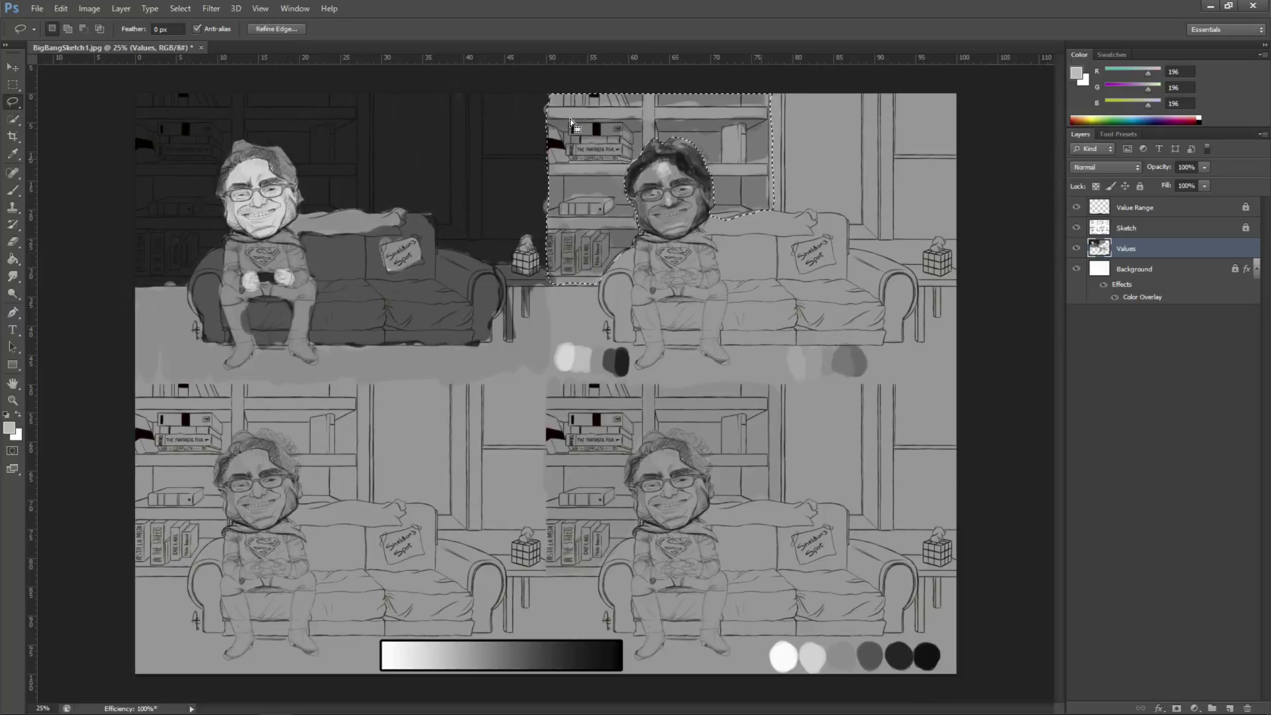
right_click(553, 117)
left_click(825, 262)
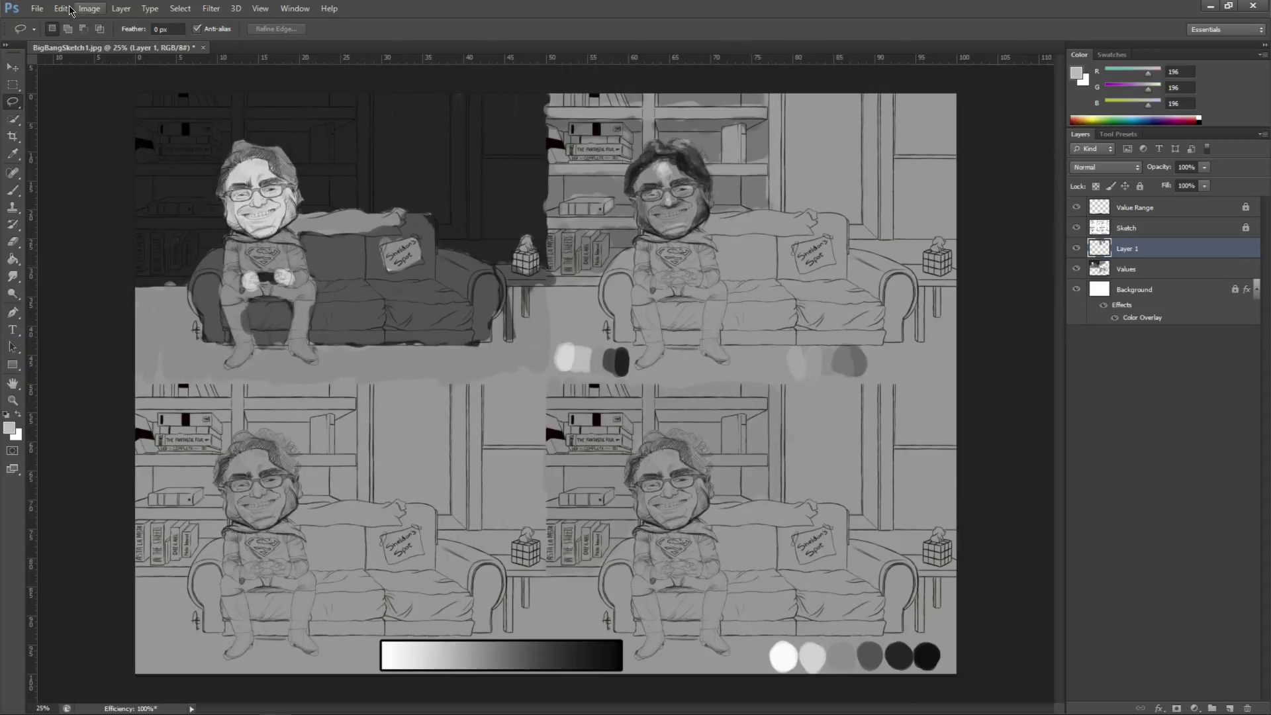
Darken the copied bookshelf layer with Hue/Saturation, lowering Lightness to -77.
left_click(89, 8)
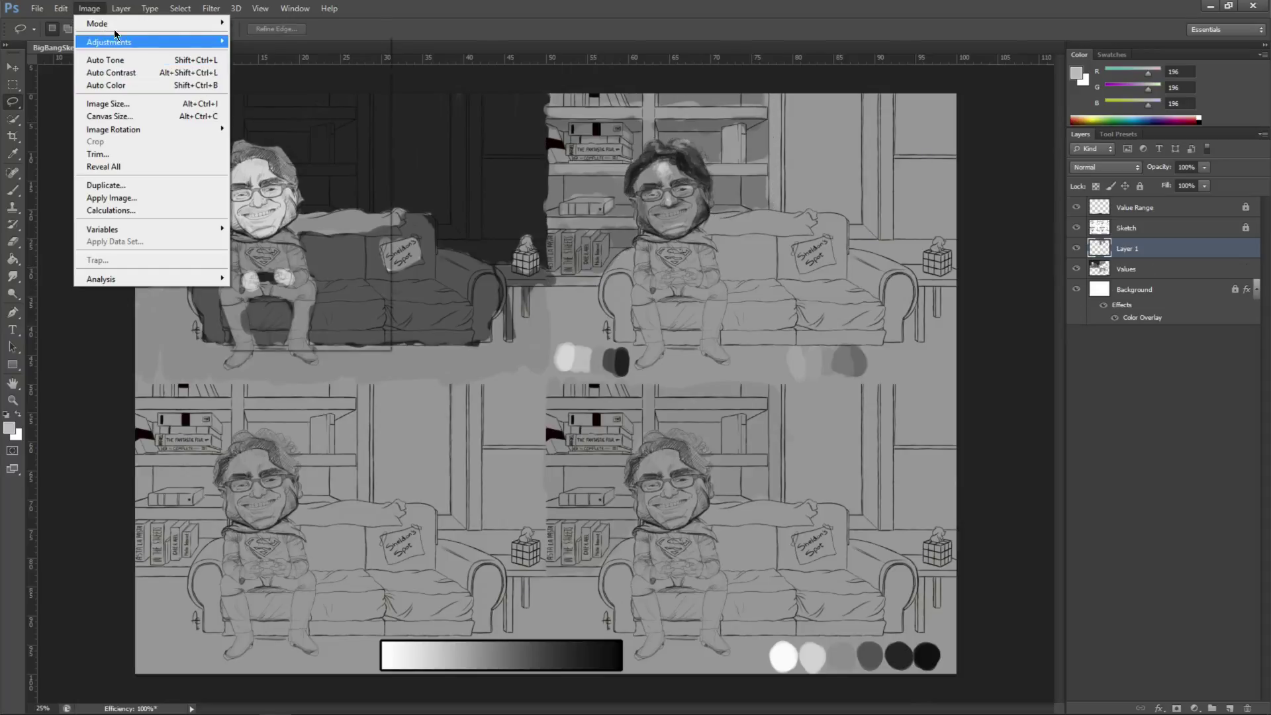
mouse_move(112, 42)
key("Down")
key("Return")
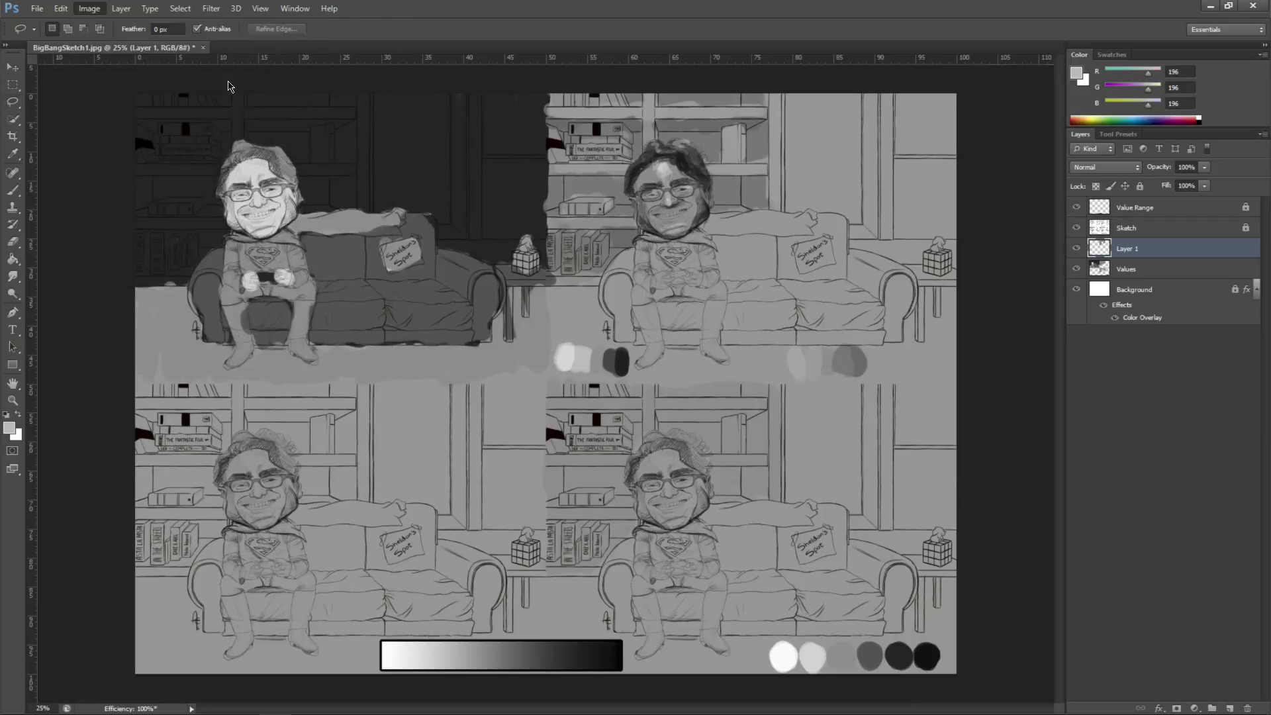
left_click_drag(692, 160, 1015, 451)
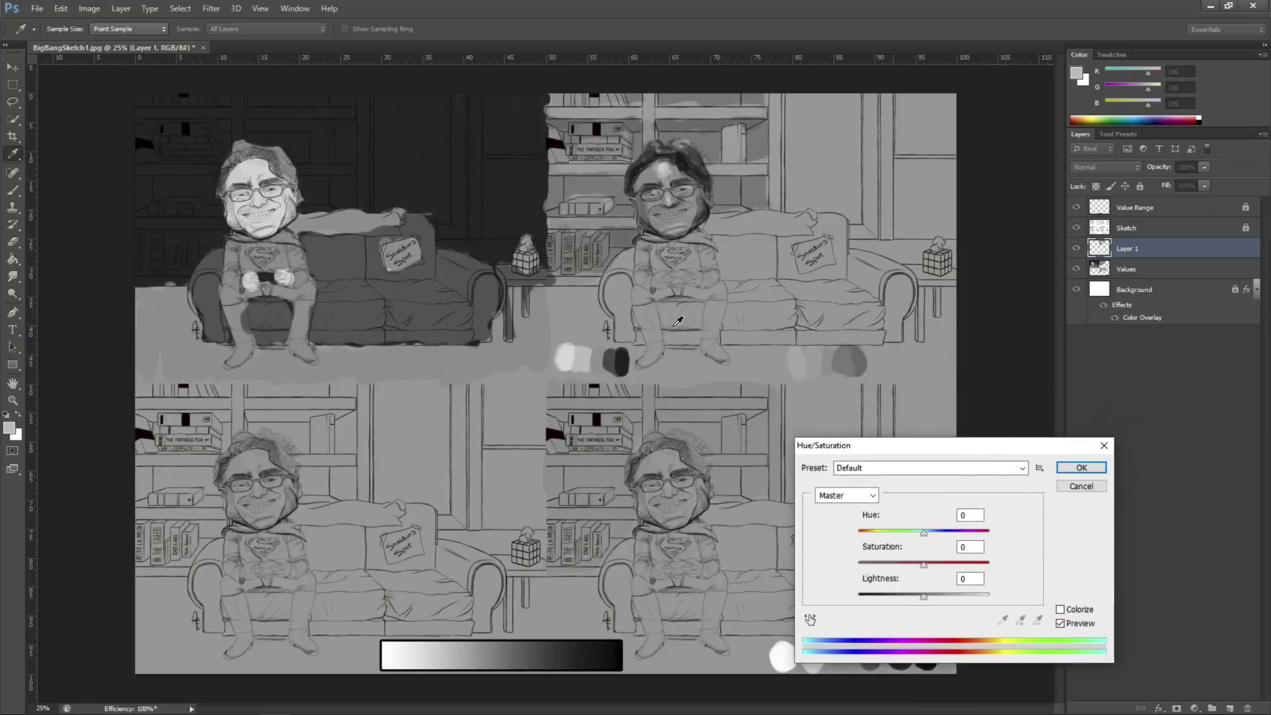
mouse_move(924, 596)
left_mouse_down()
mouse_move(901, 599)
mouse_move(941, 601)
left_mouse_up()
key("shift+Down")
key("shift+Down")
key("shift+Down")
key("shift+Down")
key("shift+Down")
key("shift+Down")
key("shift+Down")
key("shift+Down")
key("shift+Down")
key("Down")
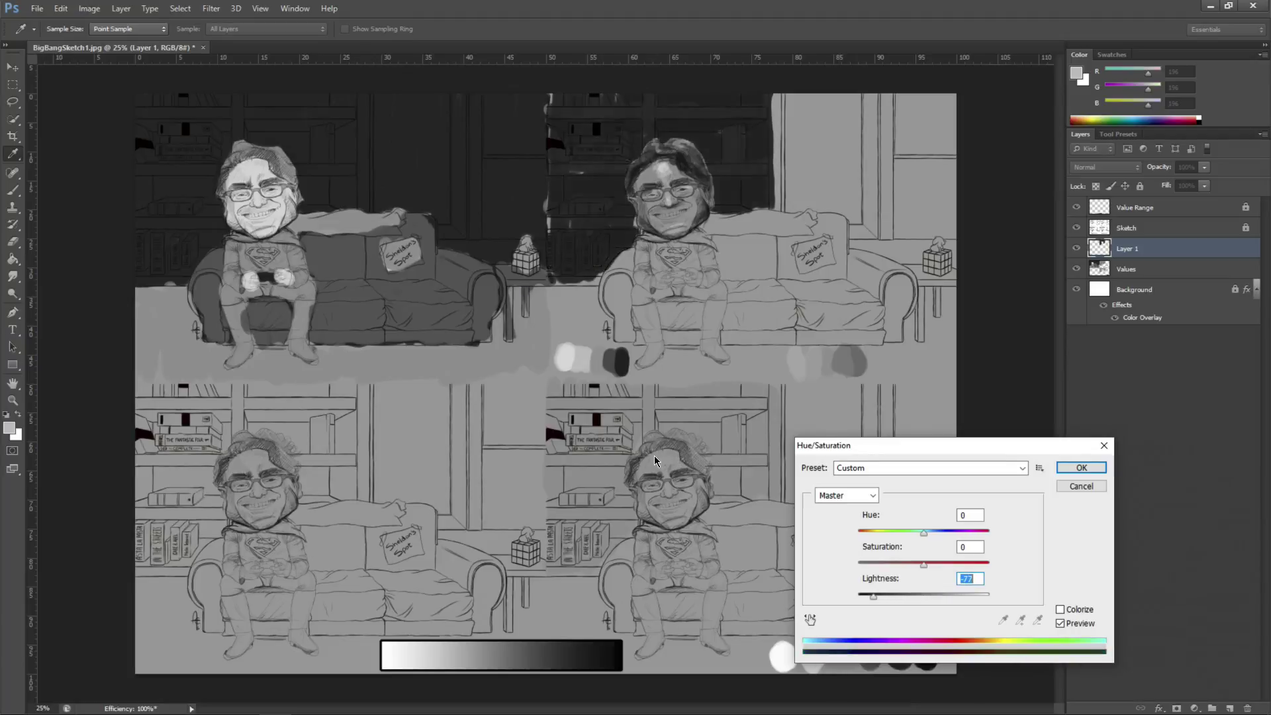
Try lightening the copied bookshelf layer by raising its Lightness as far as +100.
key("shift+Down")
key("Down")
key("Down")
key("Down")
key("shift+Up")
key("shift+Up")
key("shift+Up")
key("shift+Up")
key("shift+Up")
key("shift+Up")
key("shift+Up")
key("shift+Up")
key("shift+Up")
key("shift+Up")
key("shift+Up")
key("shift+Up")
key("Up")
key("Up")
key("Up")
key("Up")
key("Up")
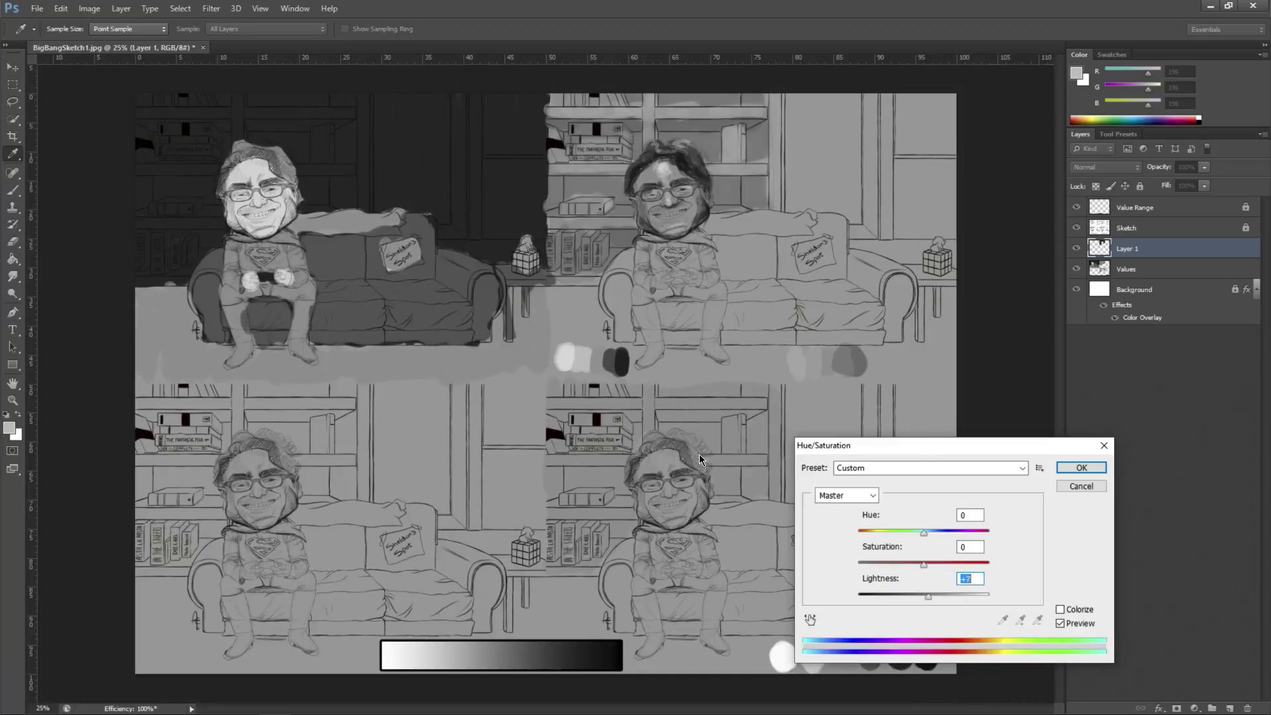
key("shift+Up")
key("shift+Up")
key("shift+Up")
key("shift+Up")
key("shift+Up")
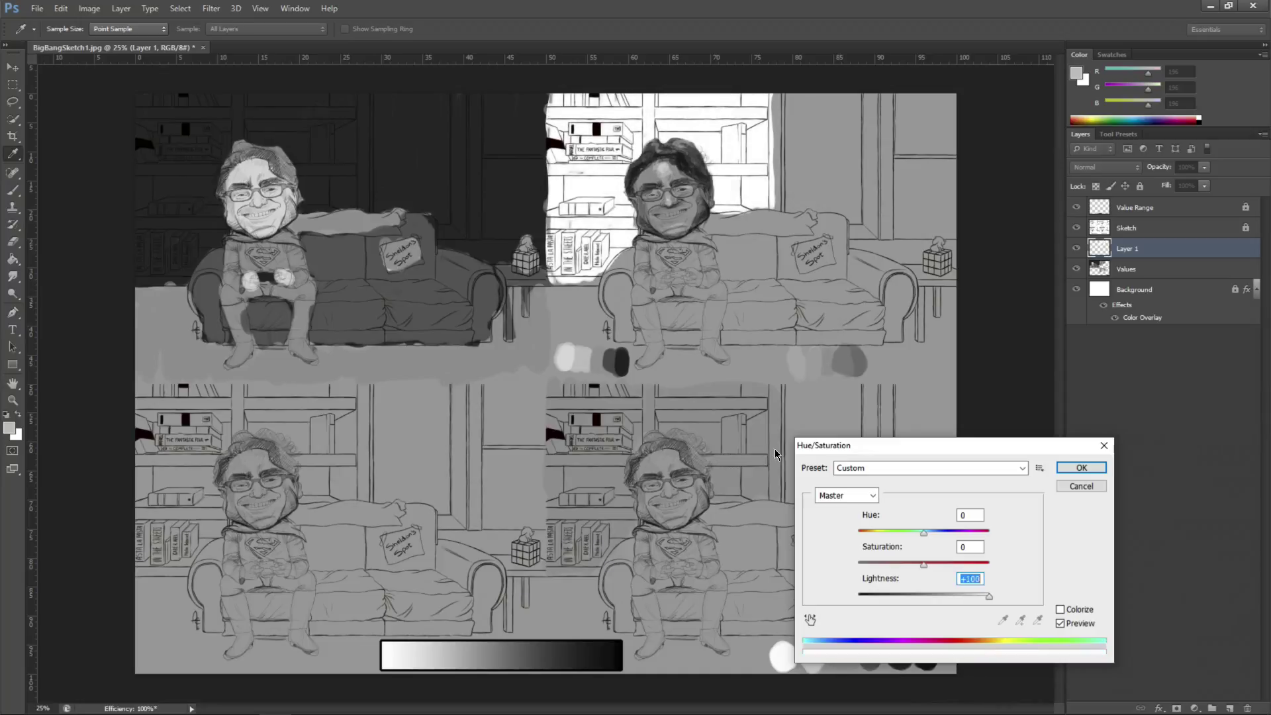
key("shift+Down")
key("shift+Down")
key("shift+Down")
key("shift+Down")
key("shift+Down")
key("Down")
key("Down")
key("Down")
key("Down")
key("Down")
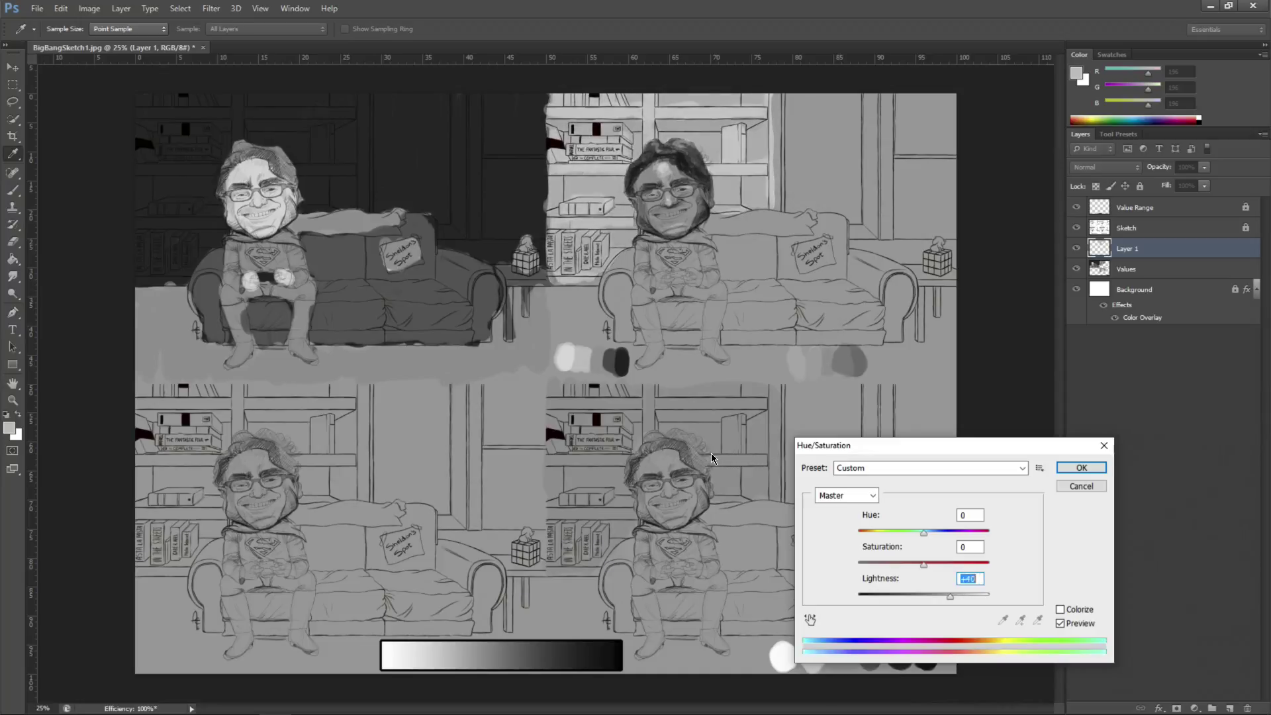
Set the copied bookshelf layer's Lightness to -46 and apply the adjustment.
key("Down")
key("Down")
key("shift+Down")
key("shift+Down")
key("shift+Down")
key("shift+Down")
key("shift+Down")
key("shift+Down")
key("shift+Down")
key("shift+Down")
key("shift+Down")
key("shift+Down")
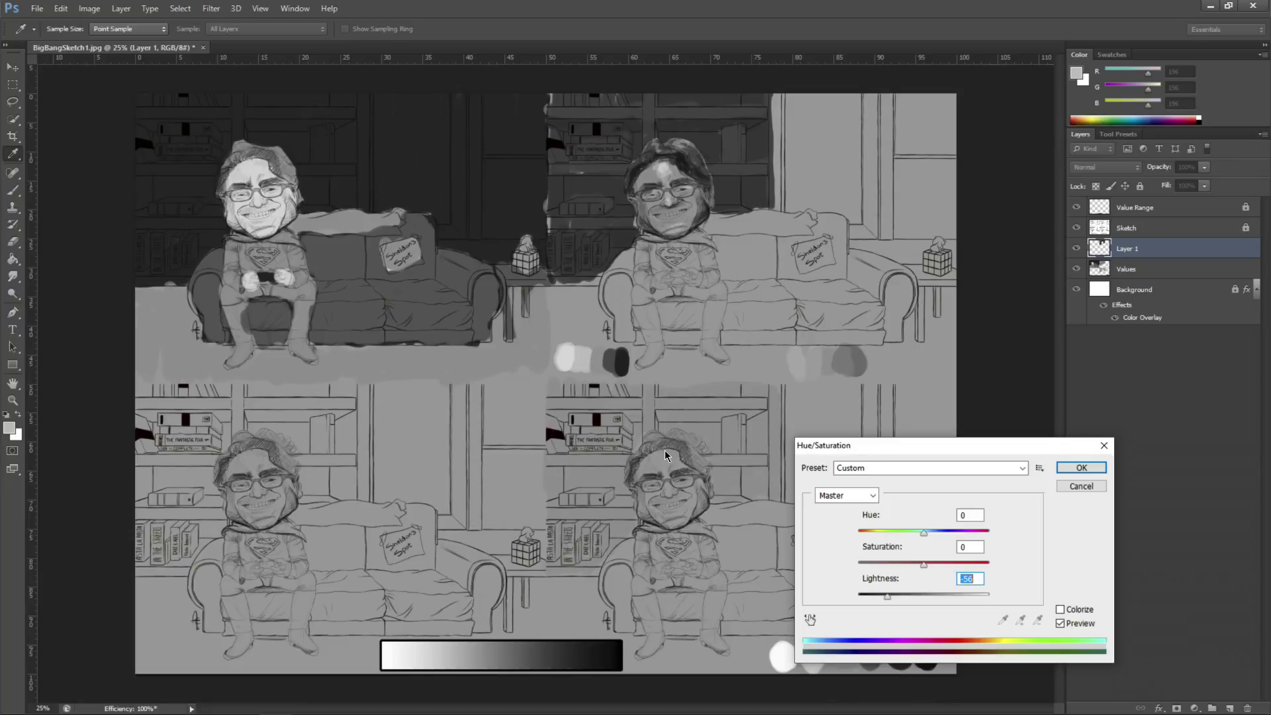
key("Up")
key("Up")
key("Up")
key("Up")
key("Up")
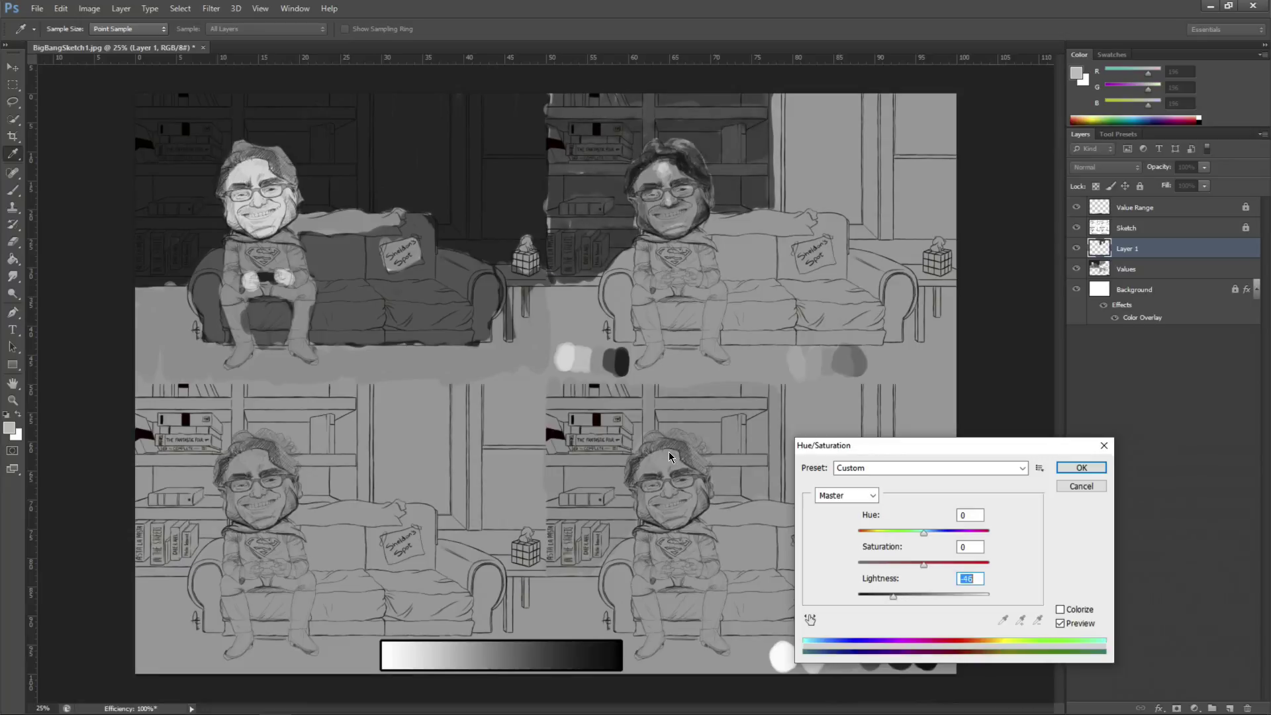
key("Return")
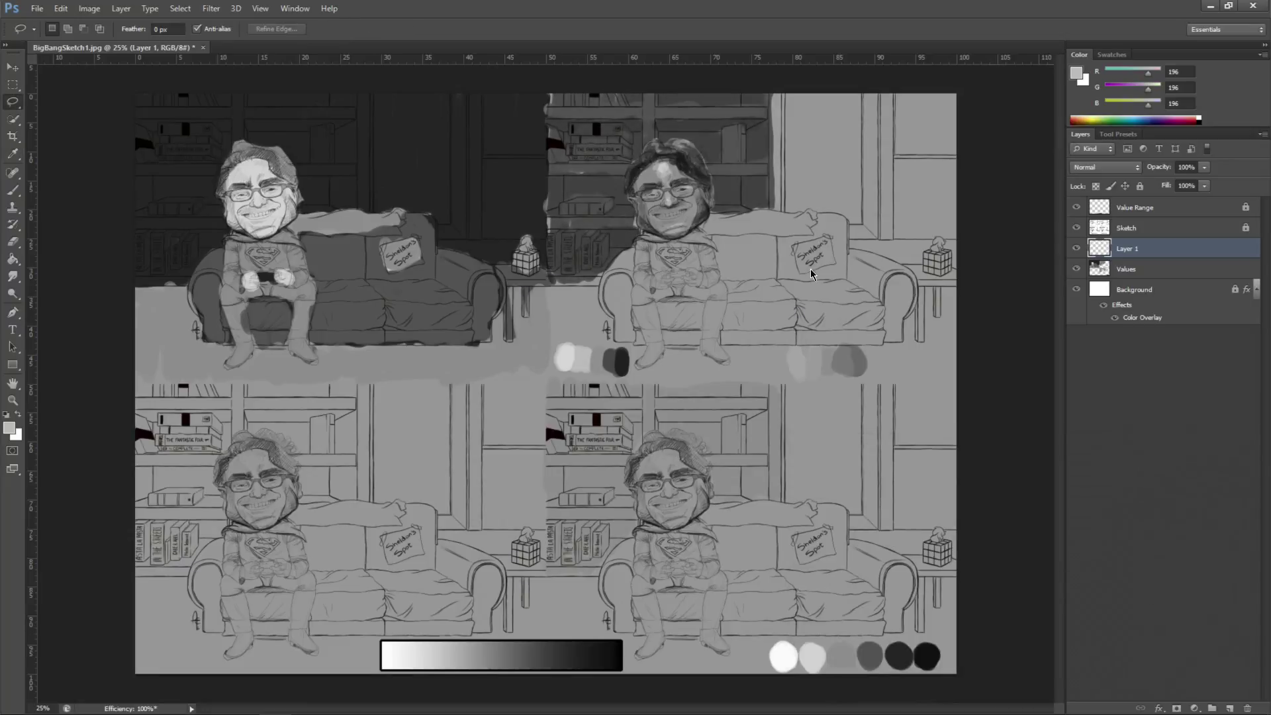
Lasso the upper-right figure's face on the Values layer and copy it to a new layer.
key("alt+bracketleft")
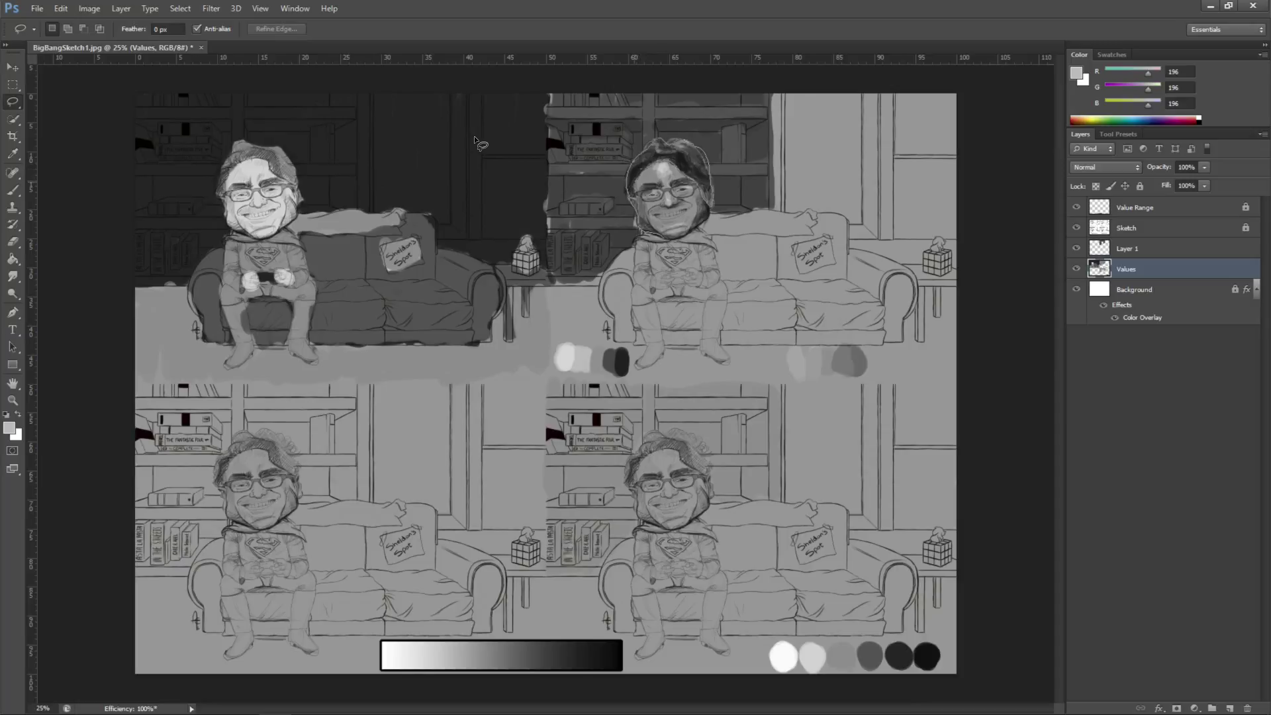
key("ctrl+shift+d")
key("ctrl+d")
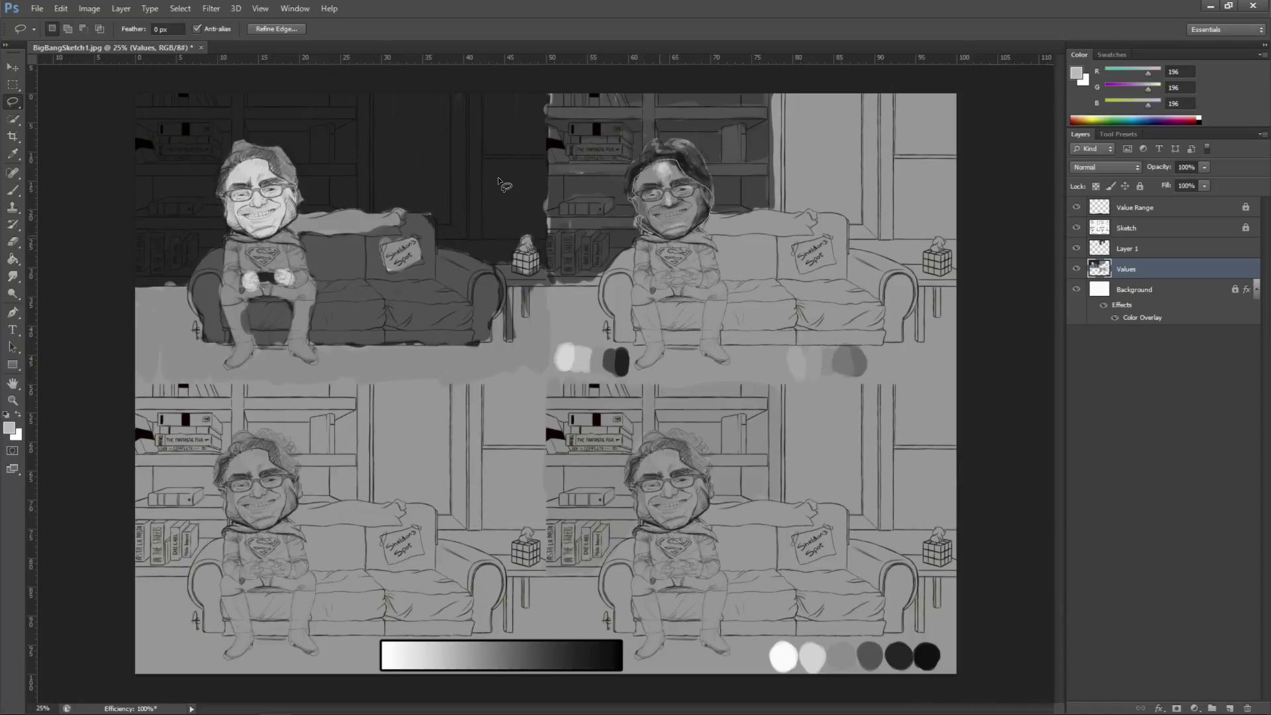
key("ctrl+shift+d")
key("shift")
key("shift")
right_click(677, 190)
left_click(715, 296)
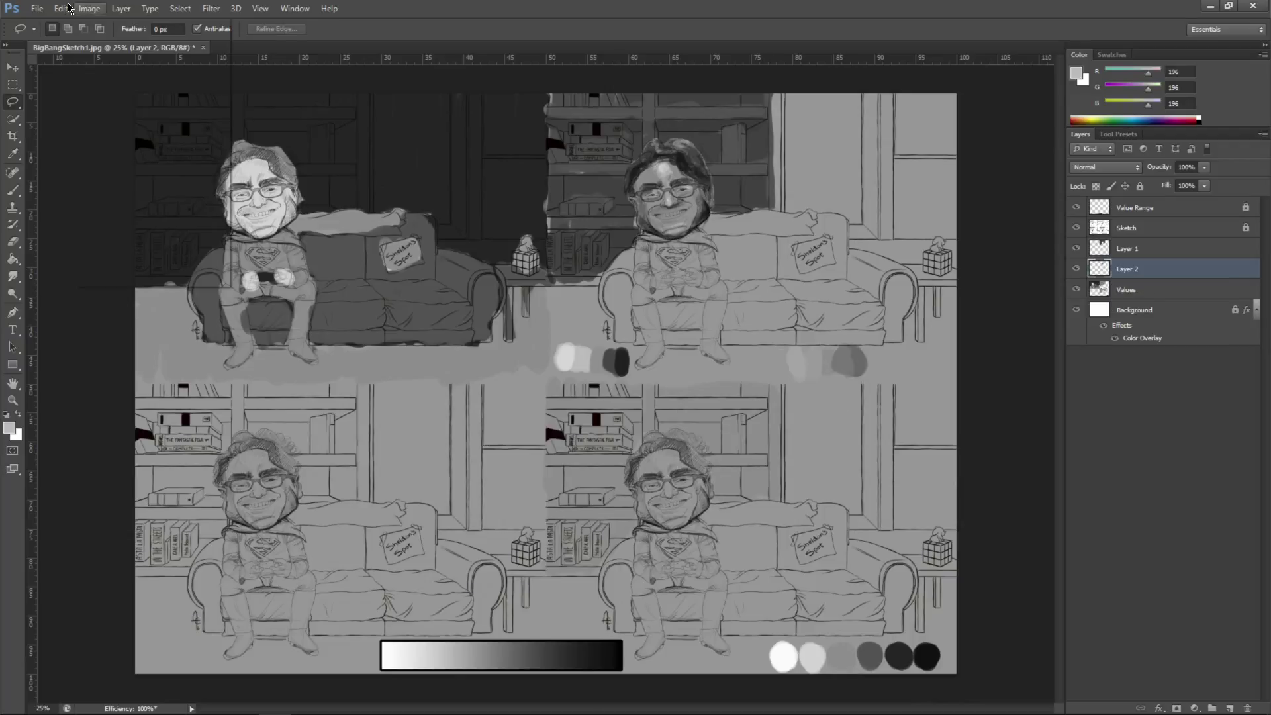
Brighten the copied face layer with a Hue/Saturation Lightness of +43.
left_click(89, 8)
mouse_move(141, 42)
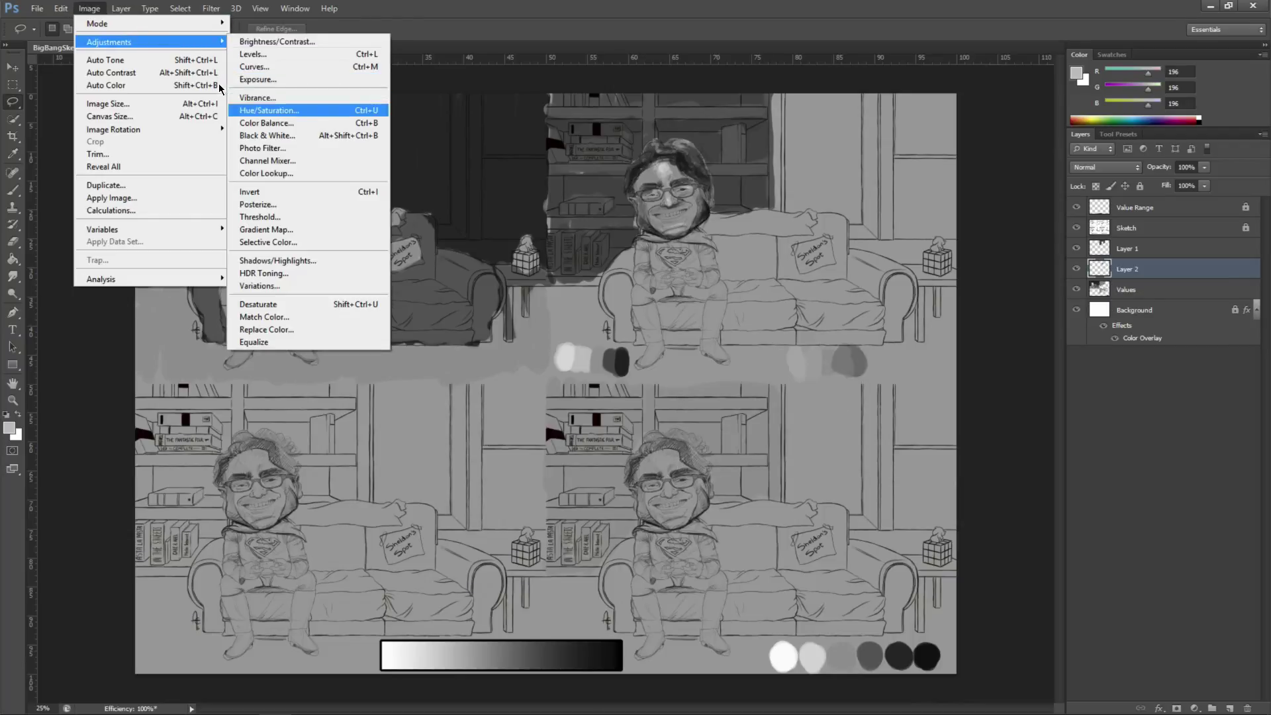
left_click(268, 110)
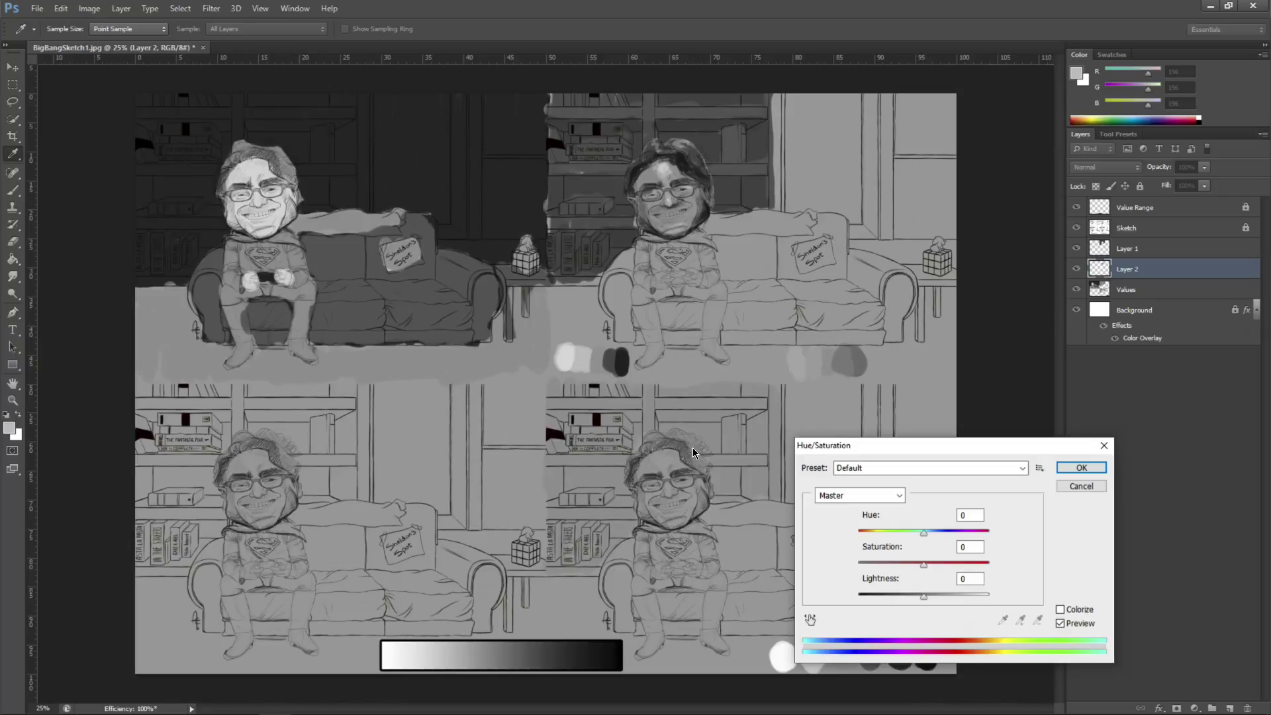
left_click_drag(924, 597, 944, 596)
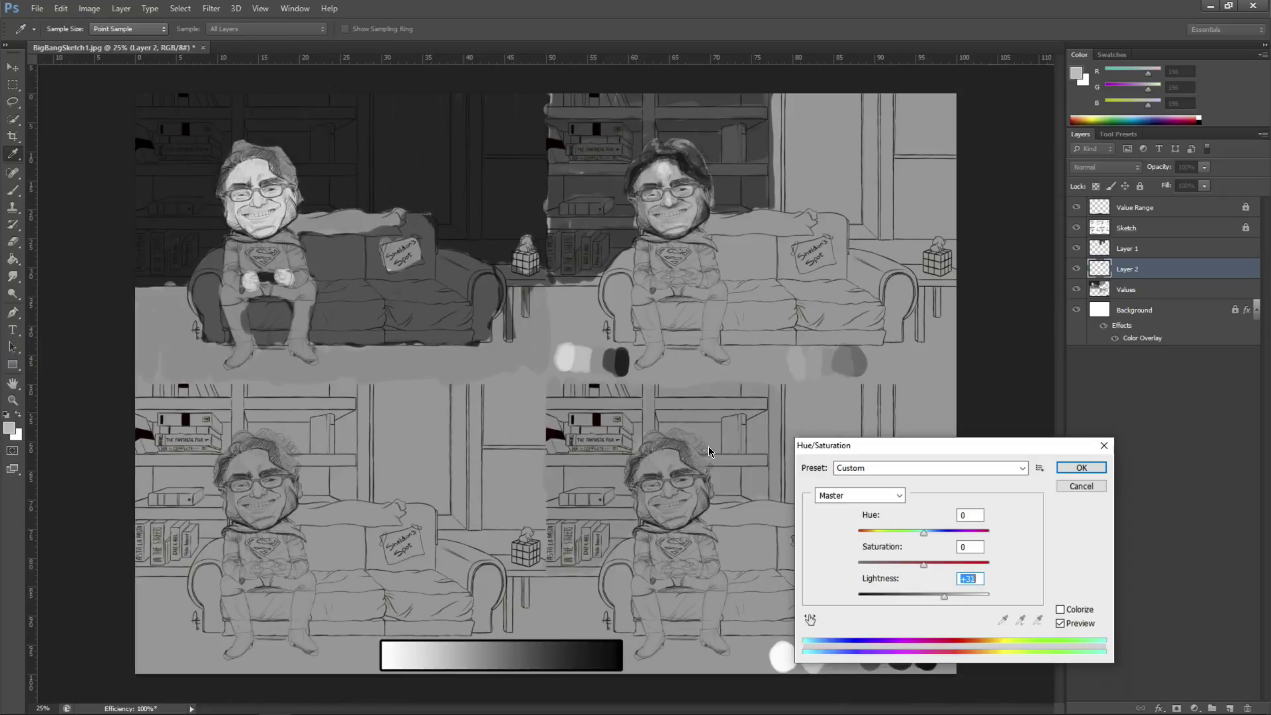
key("shift+Up")
key("Up")
key("Up")
key("Up")
key("Up")
key("Up")
key("Up")
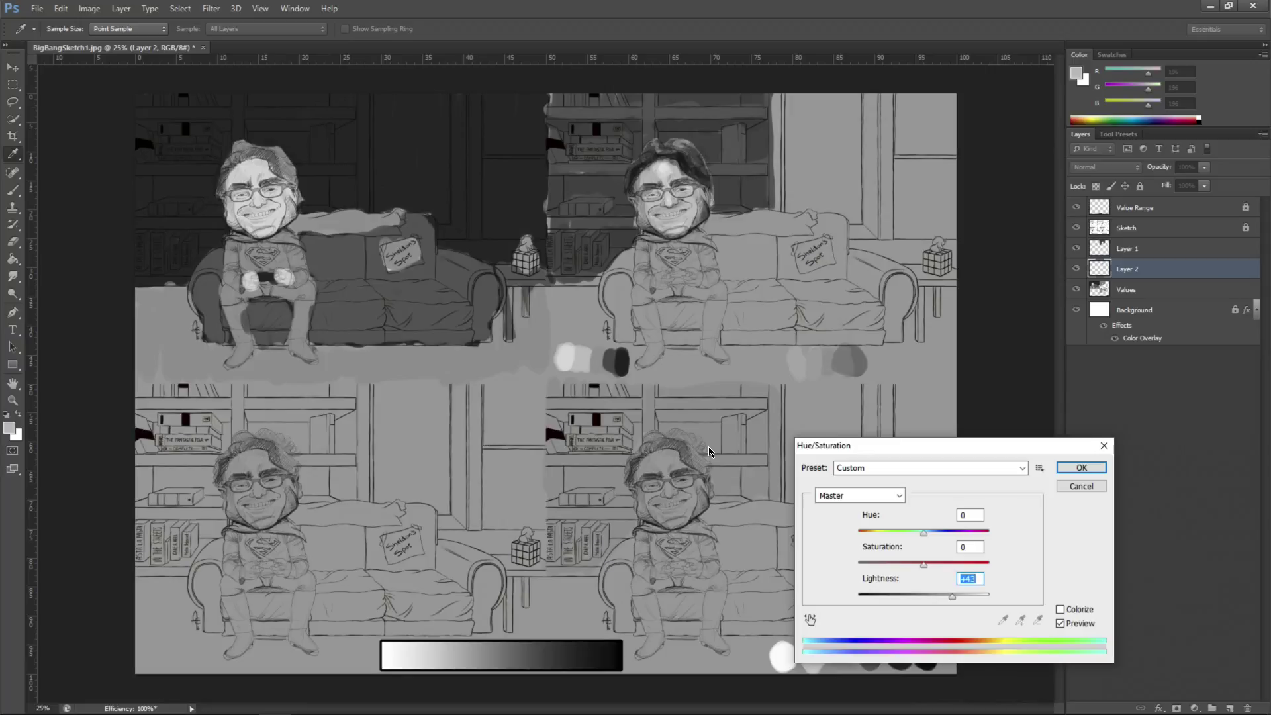
key("Return")
key("l")
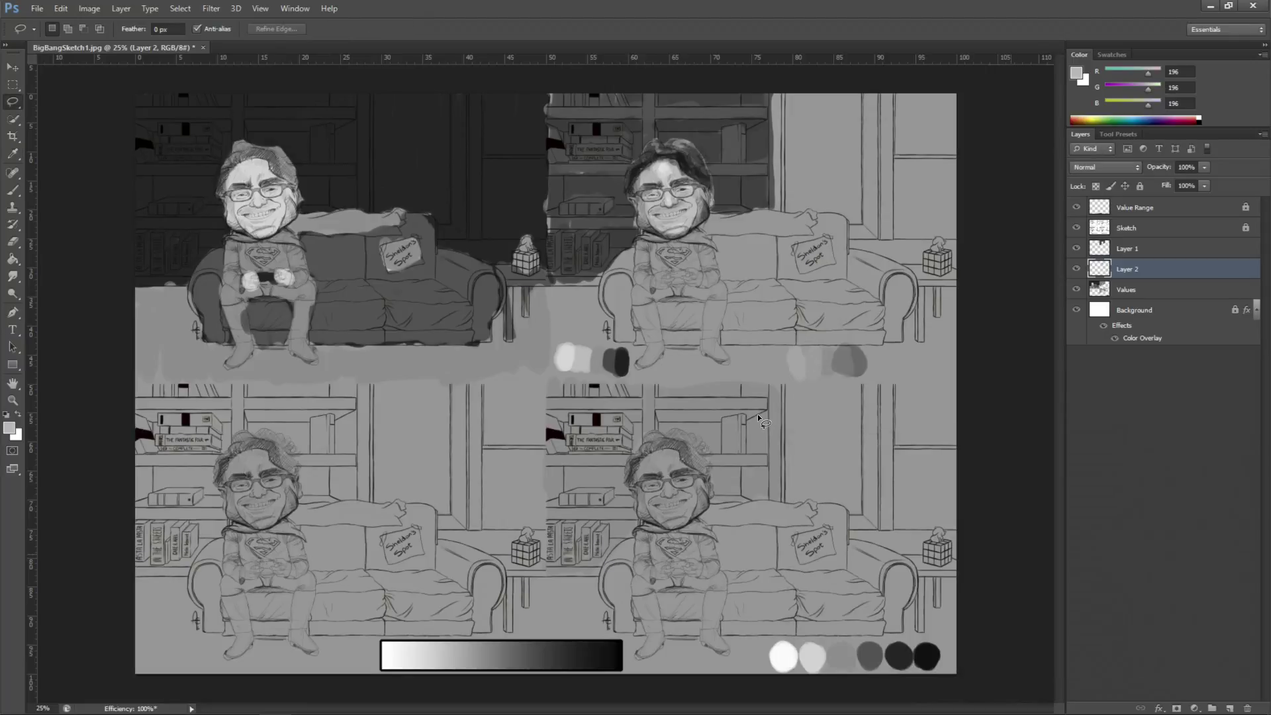
Add a new layer directly above the Values layer and marquee a rectangle over the upper-right figure's lower legs and the palette.
key("alt+bracketleft")
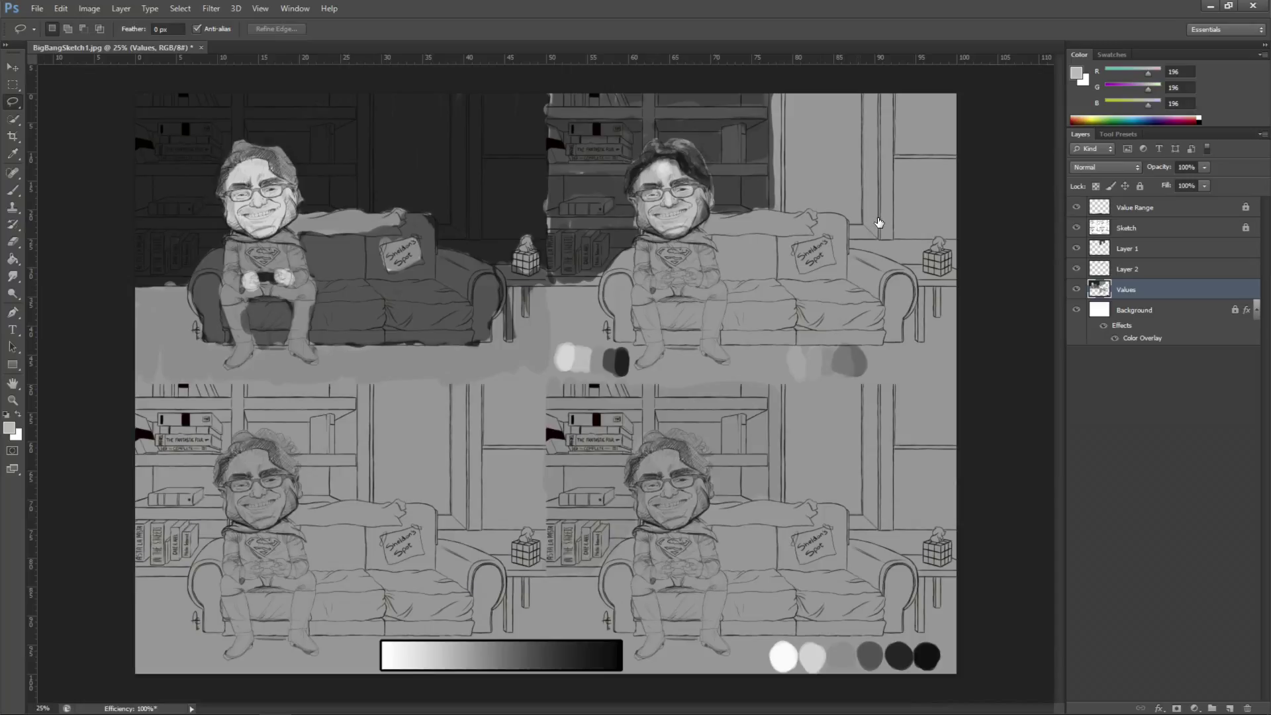
key("ctrl+shift+alt+n")
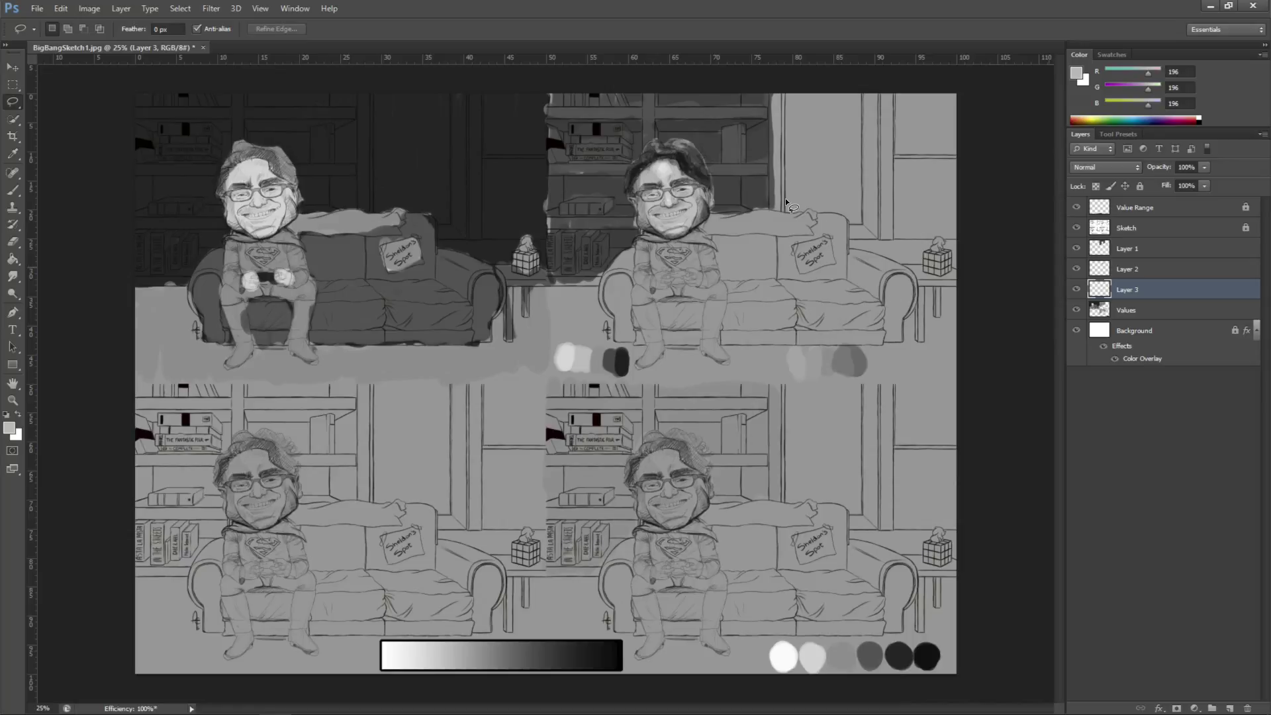
left_click(12, 84)
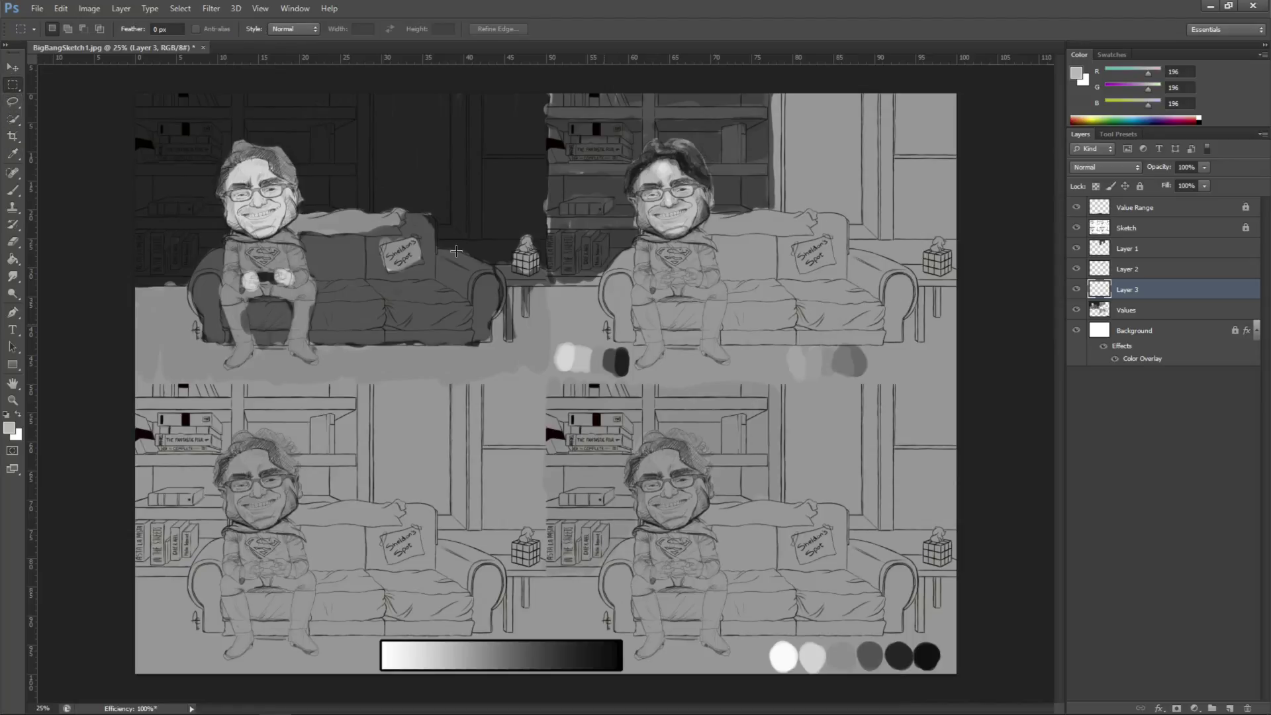
left_click_drag(568, 314, 776, 381)
key("ctrl+z")
Fill the marquee rectangle over the upper-right figure's lower legs with dark grey RGB 53 using the Brush on Layer 3.
key("b")
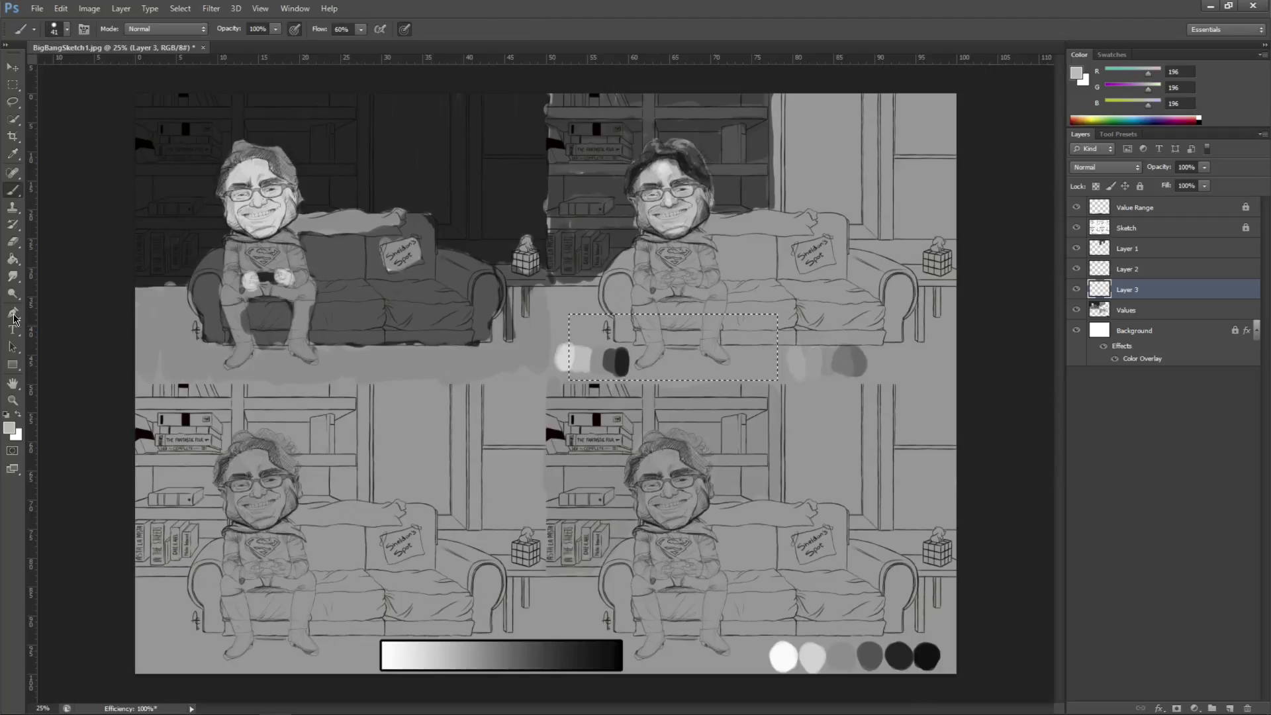
key("d")
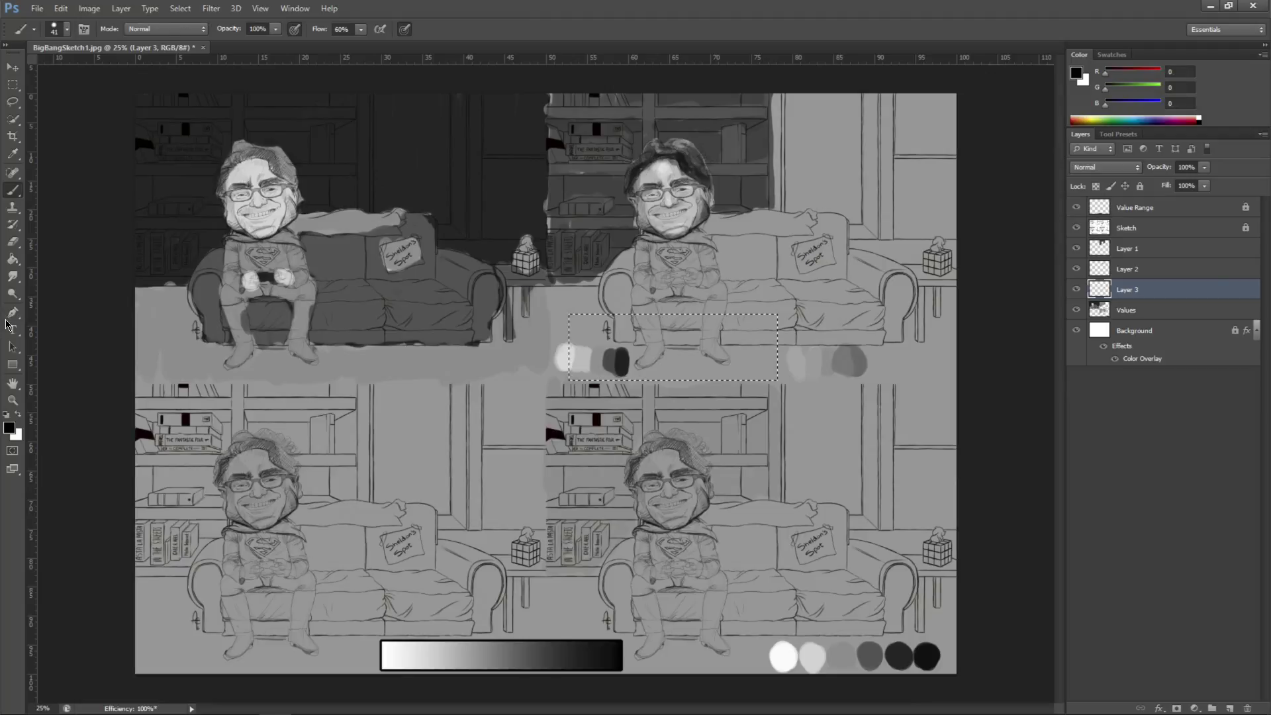
left_click(10, 428)
left_click(640, 328)
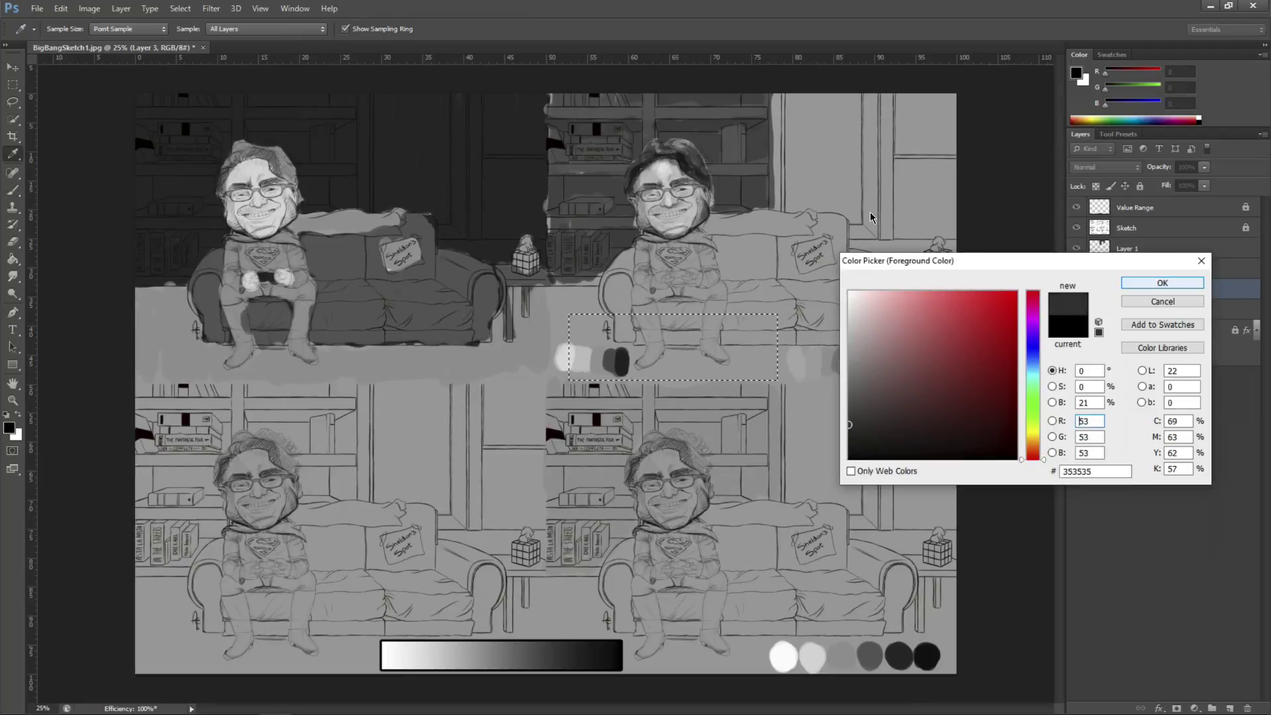
left_click(1162, 283)
mouse_move(570, 323)
left_mouse_down()
mouse_move(629, 307)
mouse_move(636, 377)
mouse_move(669, 318)
mouse_move(702, 381)
mouse_move(774, 318)
mouse_move(748, 381)
mouse_move(774, 371)
mouse_move(722, 377)
mouse_move(755, 318)
mouse_move(772, 320)
mouse_move(675, 367)
mouse_move(695, 320)
mouse_move(677, 318)
mouse_move(635, 381)
mouse_move(705, 338)
mouse_move(702, 380)
left_mouse_up()
left_click_drag(759, 315, 714, 371)
left_click_drag(714, 371, 765, 317)
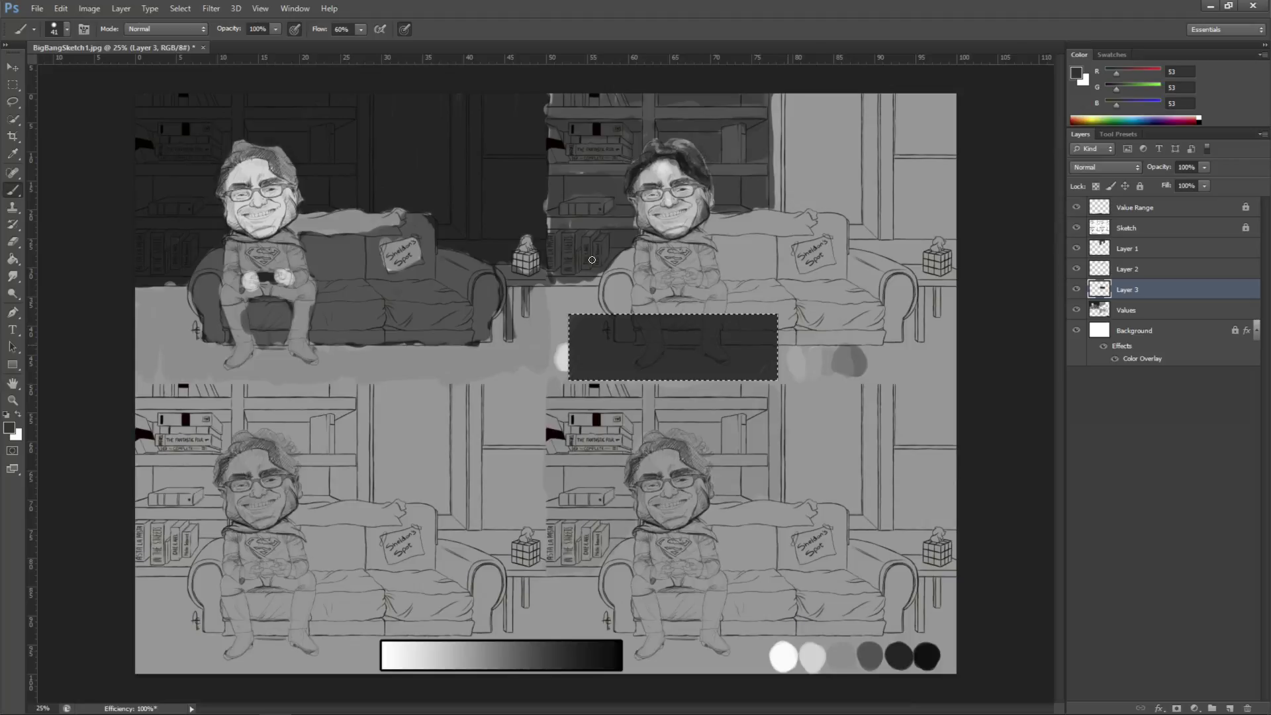
Deselect the rectangle and move Layer 3 above the Sketch layer.
left_click(13, 85)
left_click(154, 138)
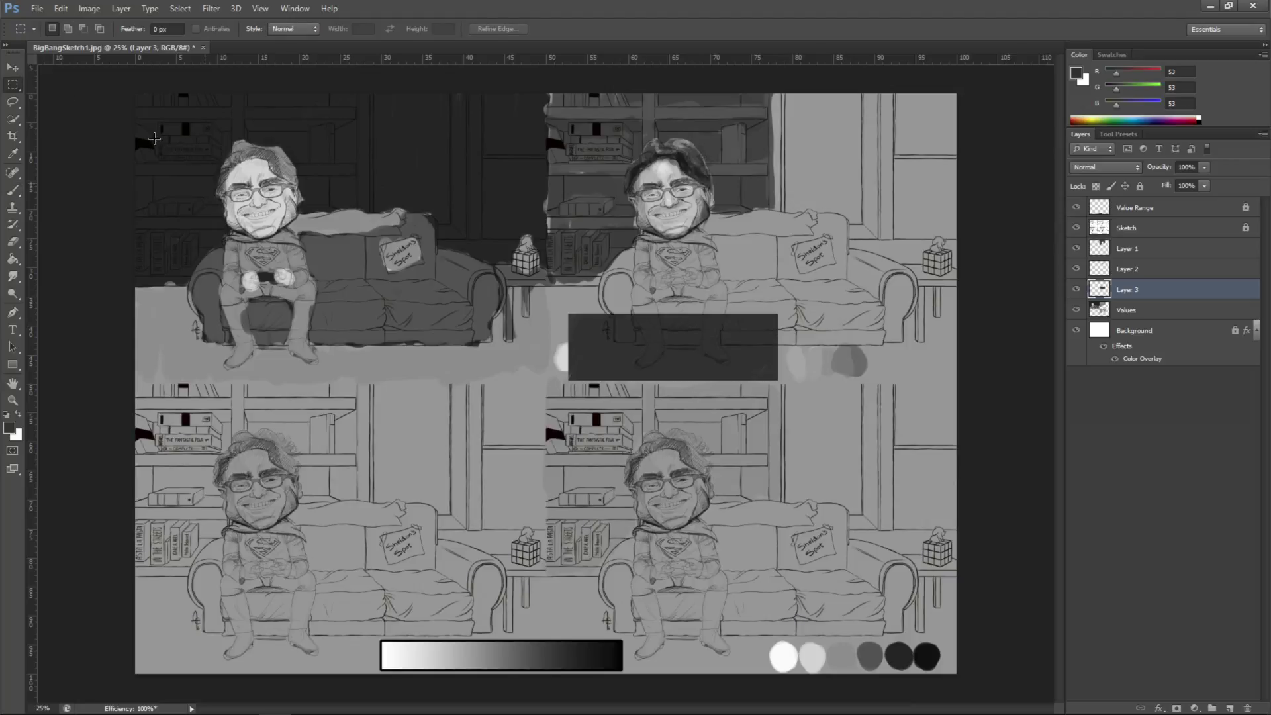
left_click_drag(1127, 290, 1126, 218)
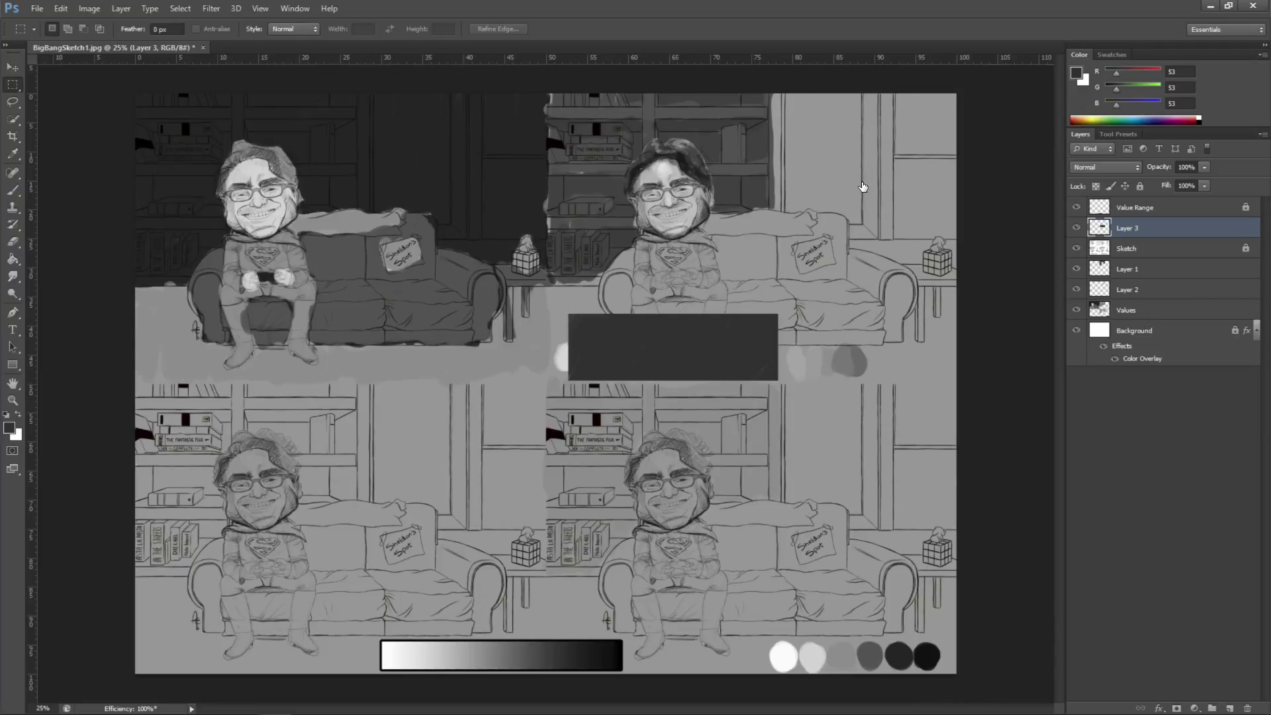
Set the foreground to a darker grey, RGB 32, and brush loose strokes across the dark rectangle.
left_click(9, 427)
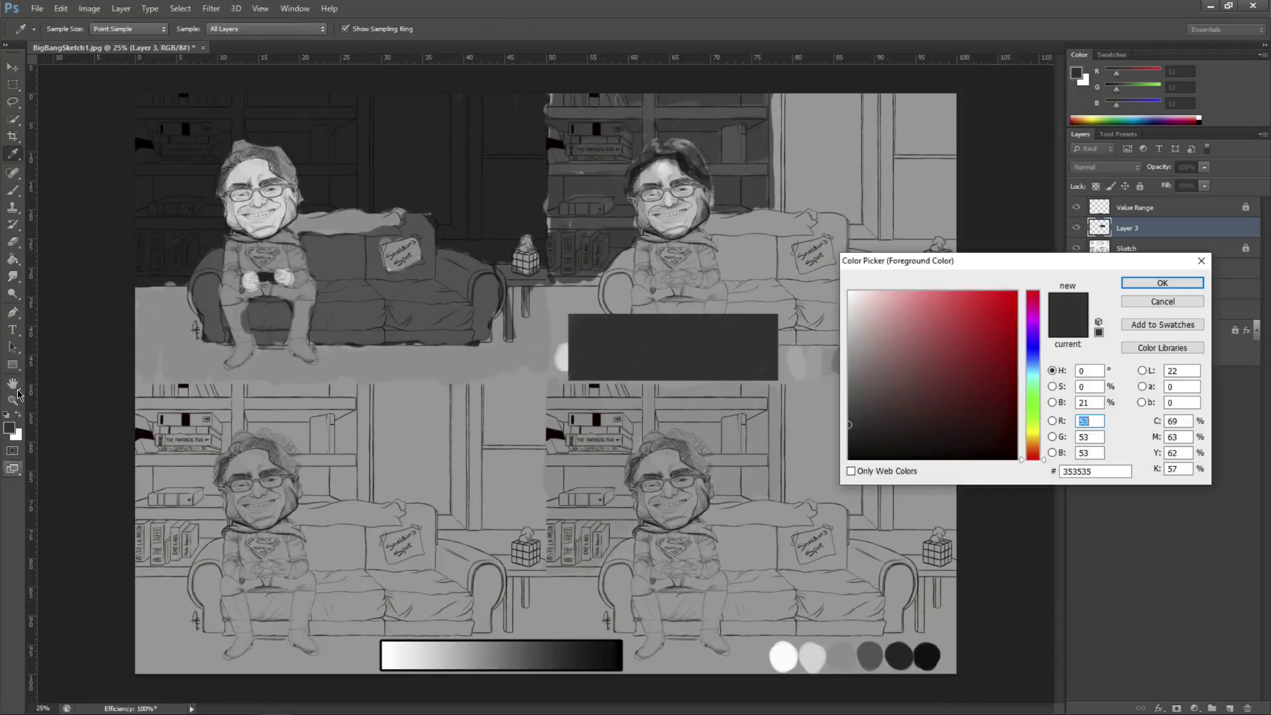
key("Return")
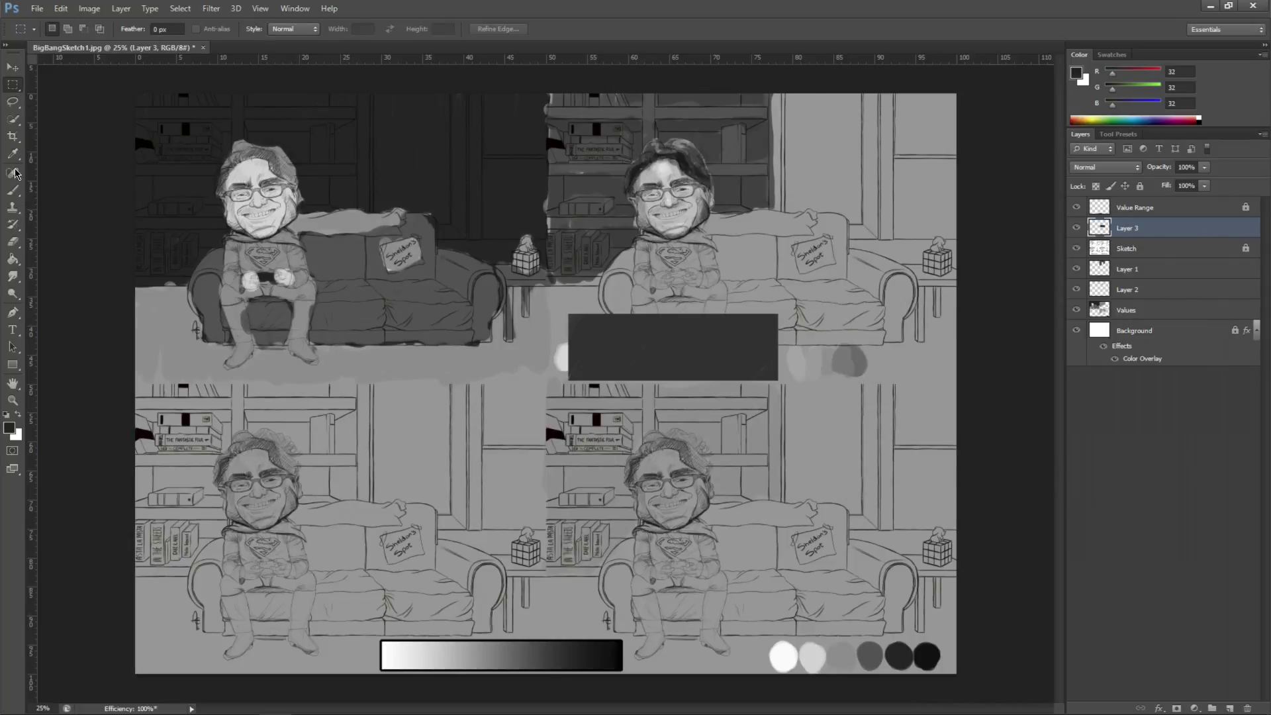
key("b")
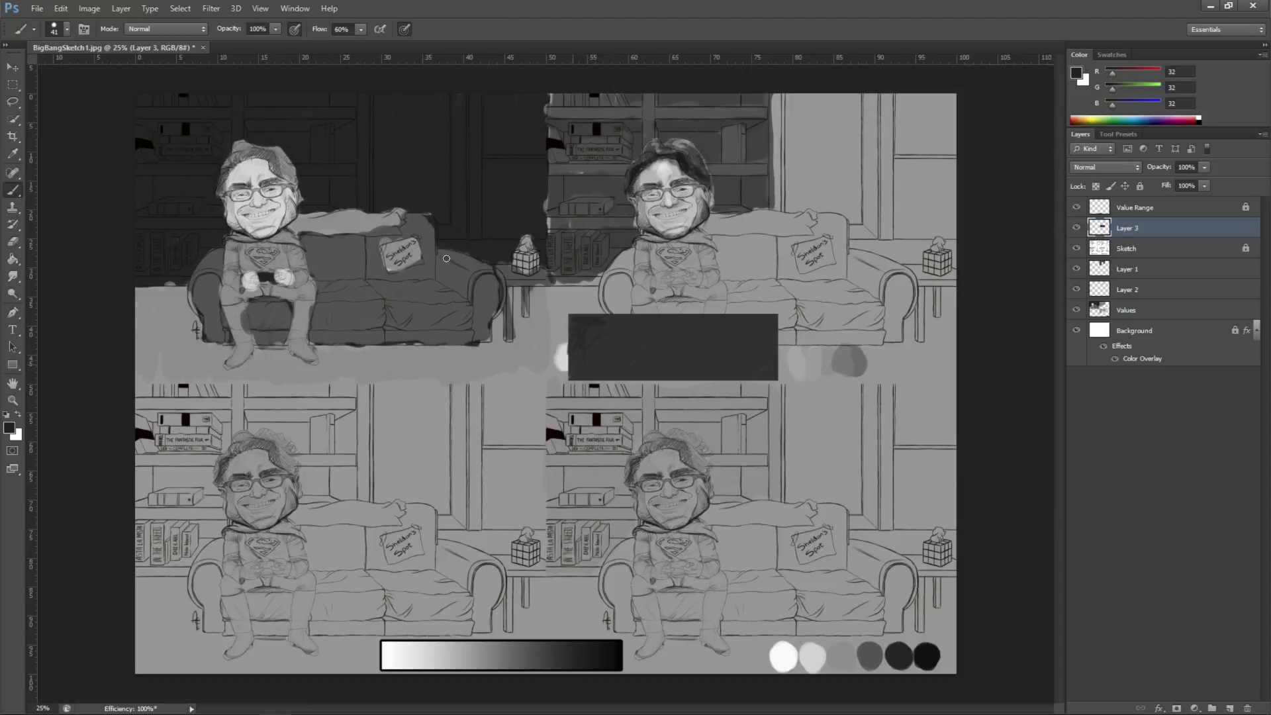
mouse_move(446, 259)
left_mouse_down()
mouse_move(462, 283)
mouse_move(499, 269)
left_mouse_up()
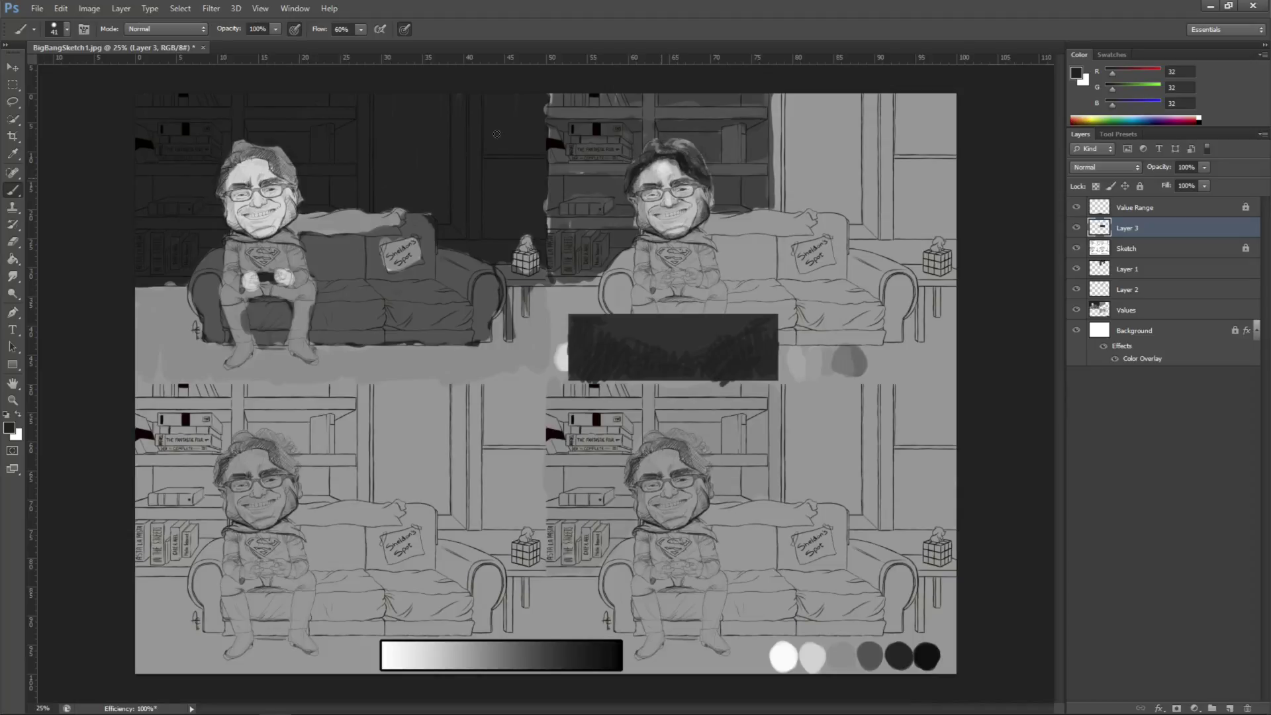
left_click_drag(729, 177, 725, 156)
Toggle the visibility of Layer 1 and Layer 2 to compare the upper-right study with and without the bookshelf and face adjustments.
left_click(1076, 269)
left_click(1077, 289)
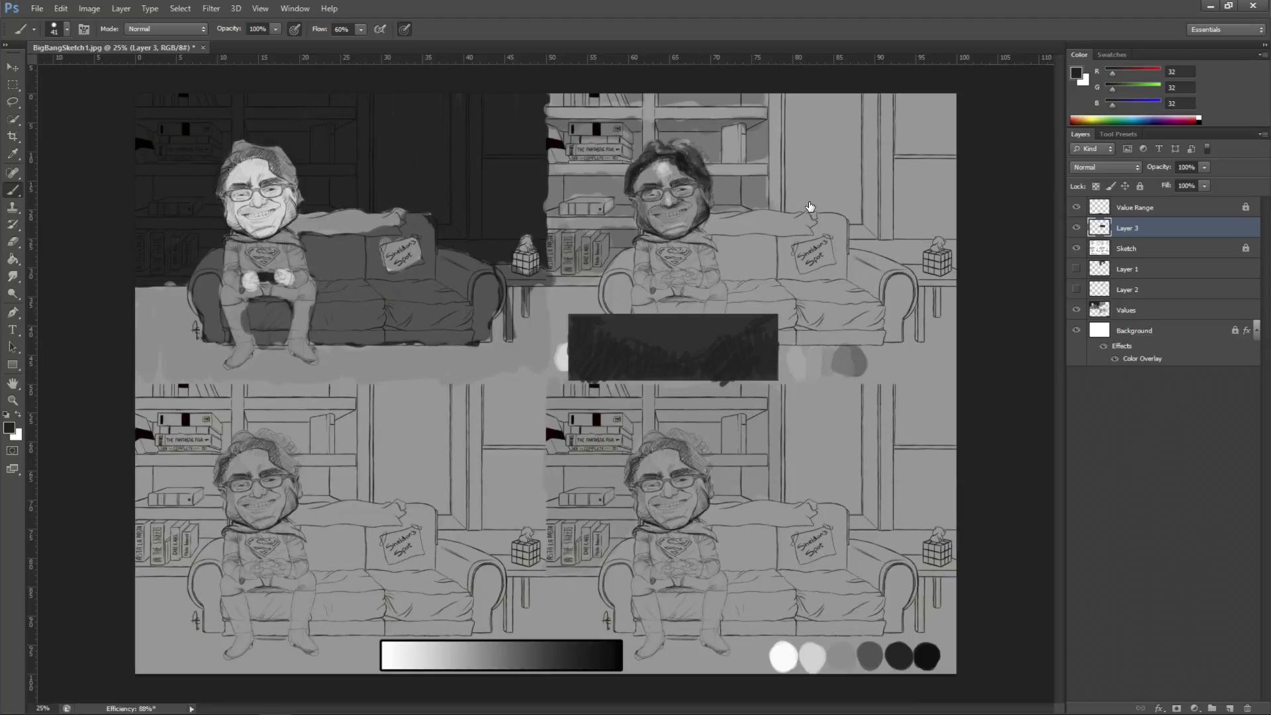
left_click(1076, 268)
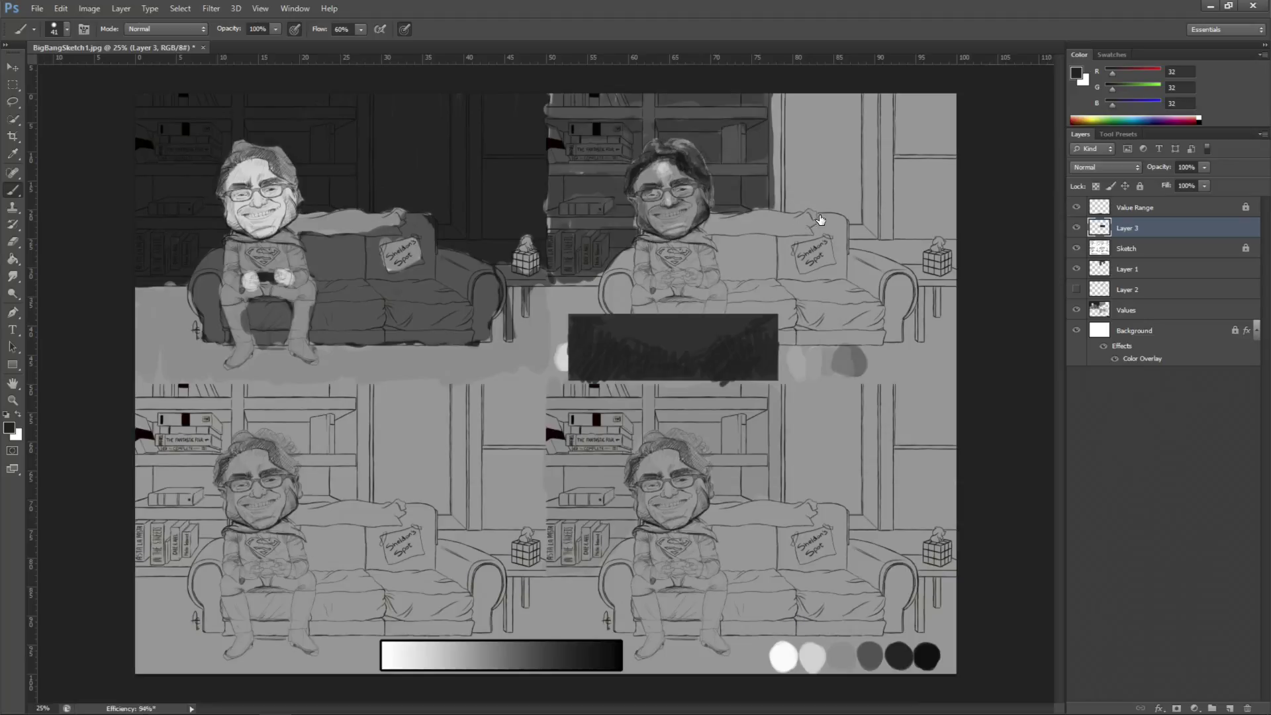
left_click(1077, 290)
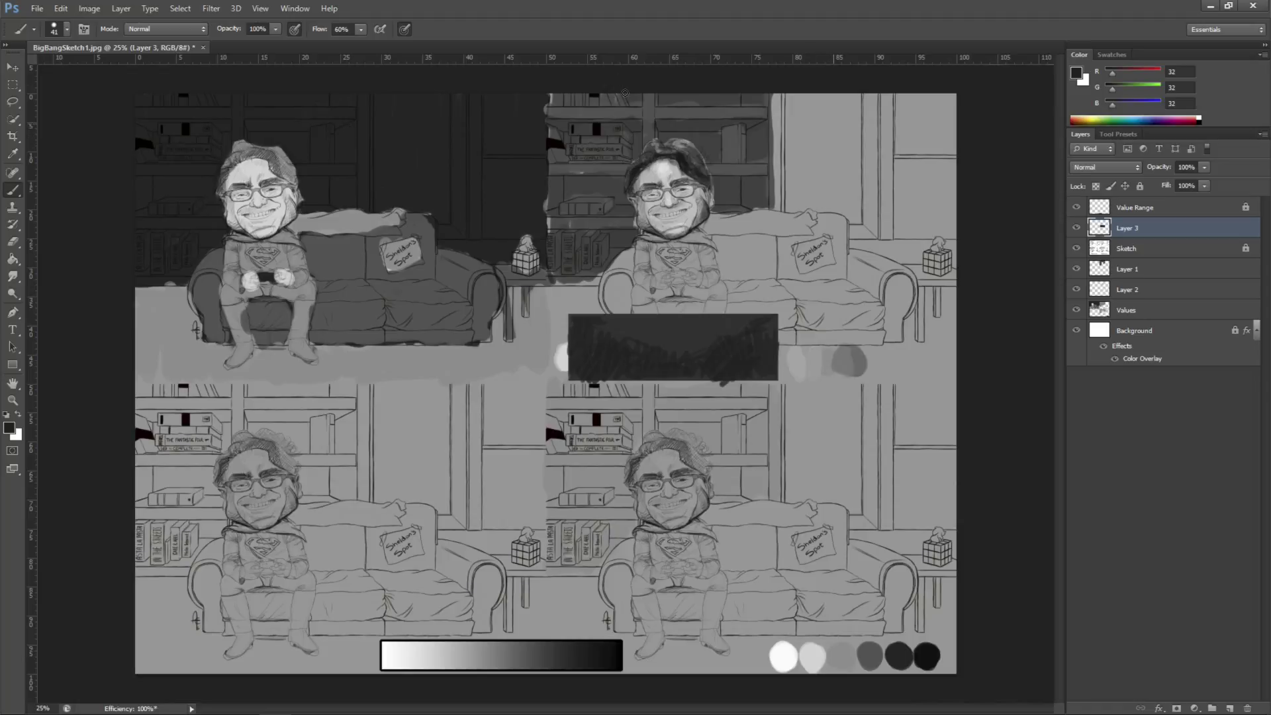
Undo the stray brush stroke and delete Layer 3 with the dark rectangle.
mouse_move(681, 526)
left_mouse_down()
mouse_move(727, 538)
mouse_move(341, 548)
mouse_move(235, 606)
left_mouse_up()
key("ctrl+z")
key("Delete")
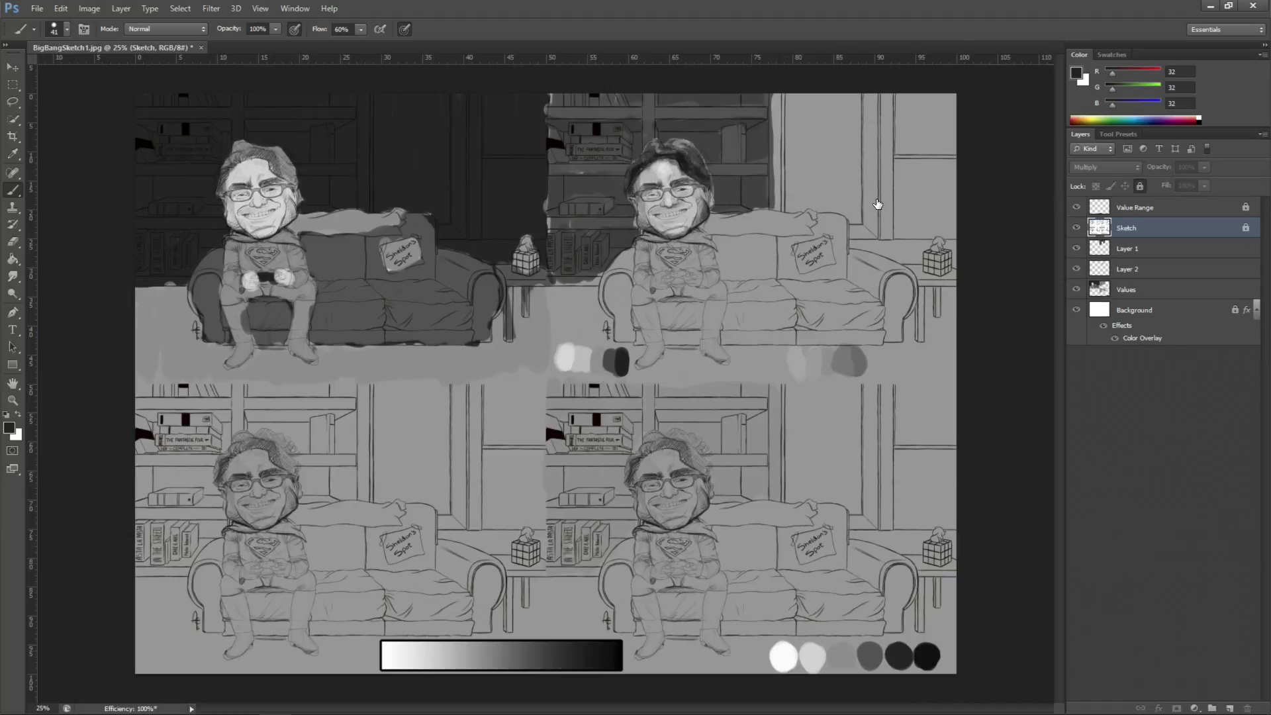
On the Values layer, sample the RGB 92 bookshelf grey and paint a test patch on the upper-right study's wall.
left_click(1149, 268)
key("alt+[")
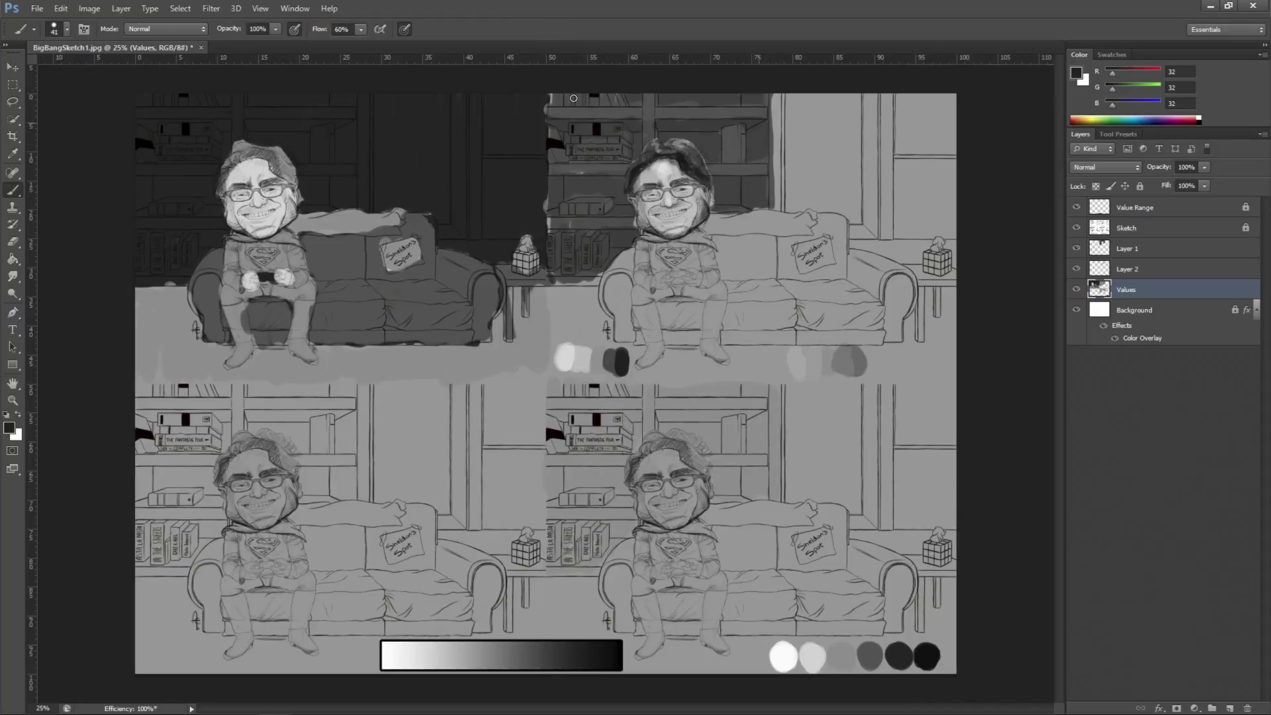
left_click(568, 126, "alt")
mouse_move(814, 128)
left_mouse_down()
mouse_move(811, 173)
mouse_move(827, 118)
mouse_move(825, 172)
left_mouse_up()
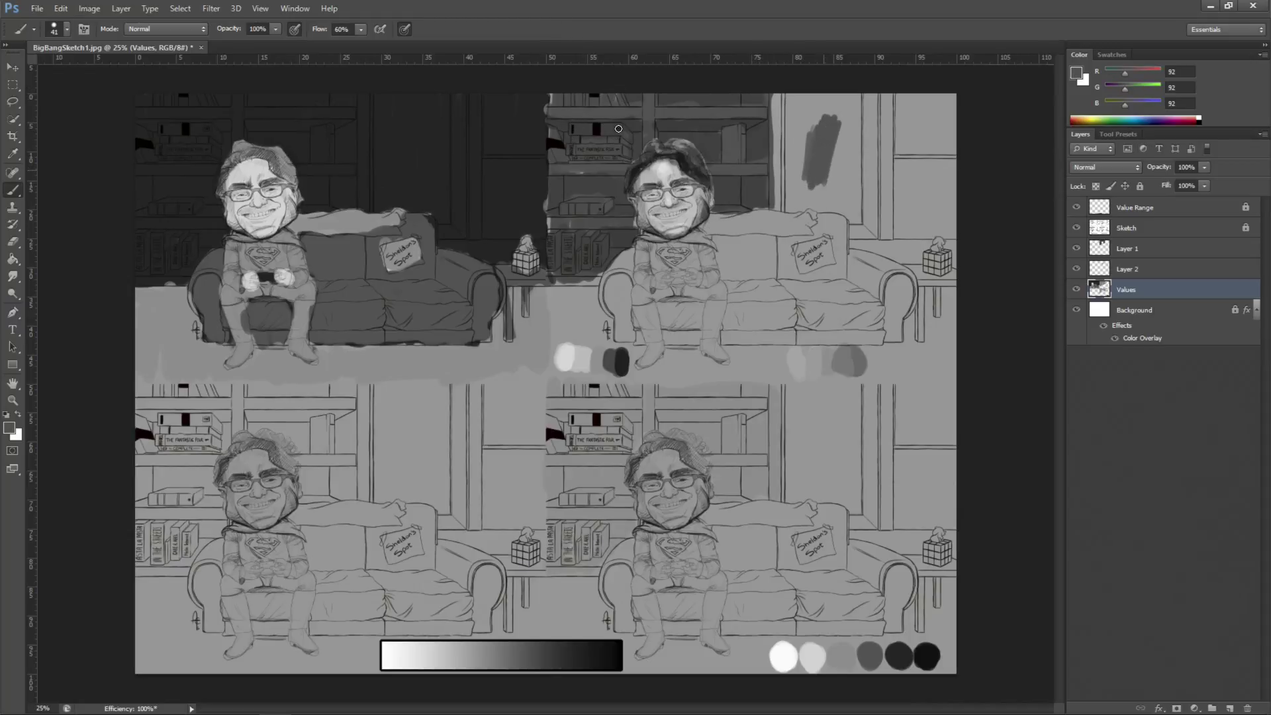
Set the foreground to a lighter grey, RGB 114, and brush test strokes beside the dark patch on the wall.
left_click(9, 428)
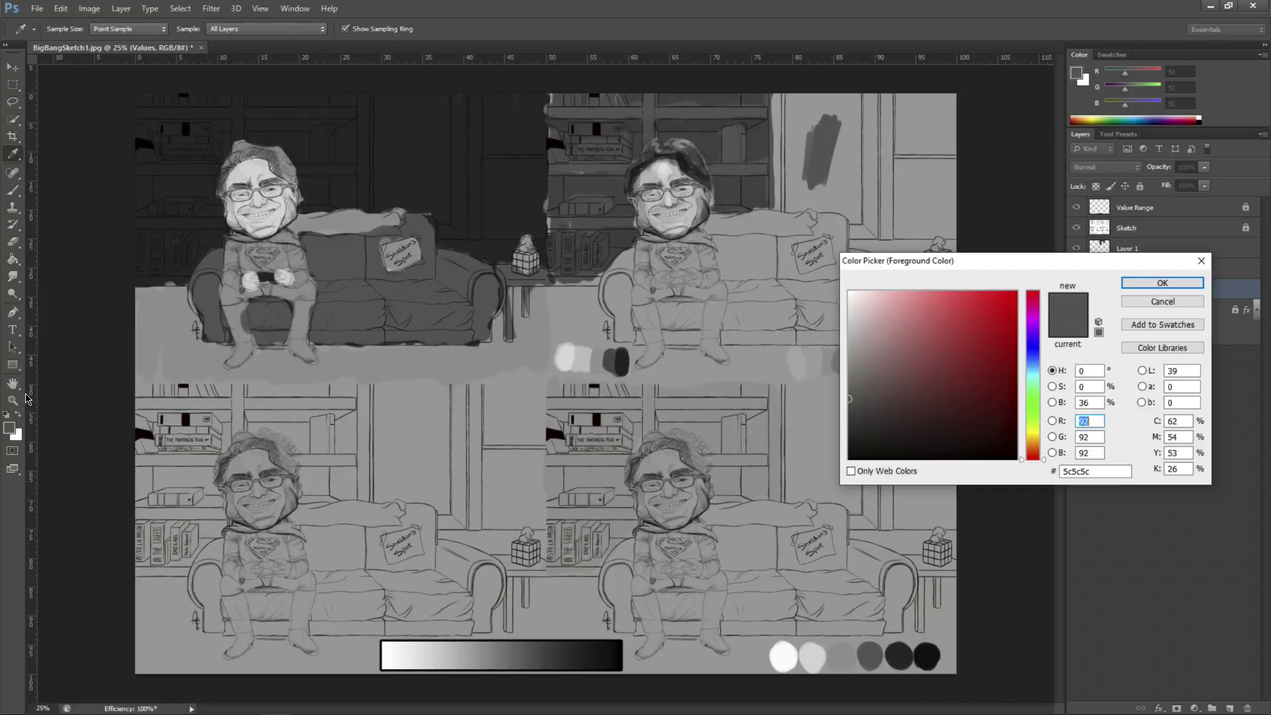
left_click(637, 291)
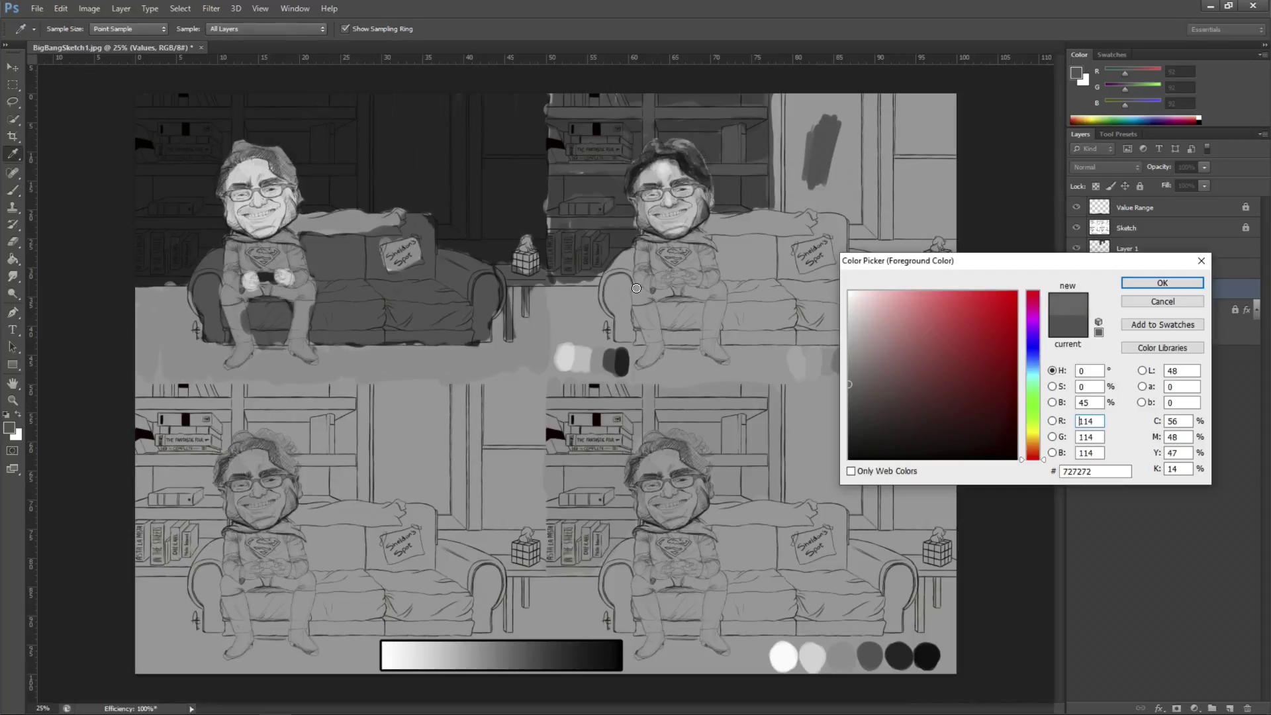
key("Return")
mouse_move(809, 147)
left_mouse_down()
mouse_move(810, 96)
mouse_move(812, 185)
mouse_move(821, 96)
mouse_move(798, 169)
mouse_move(785, 96)
mouse_move(772, 156)
left_mouse_up()
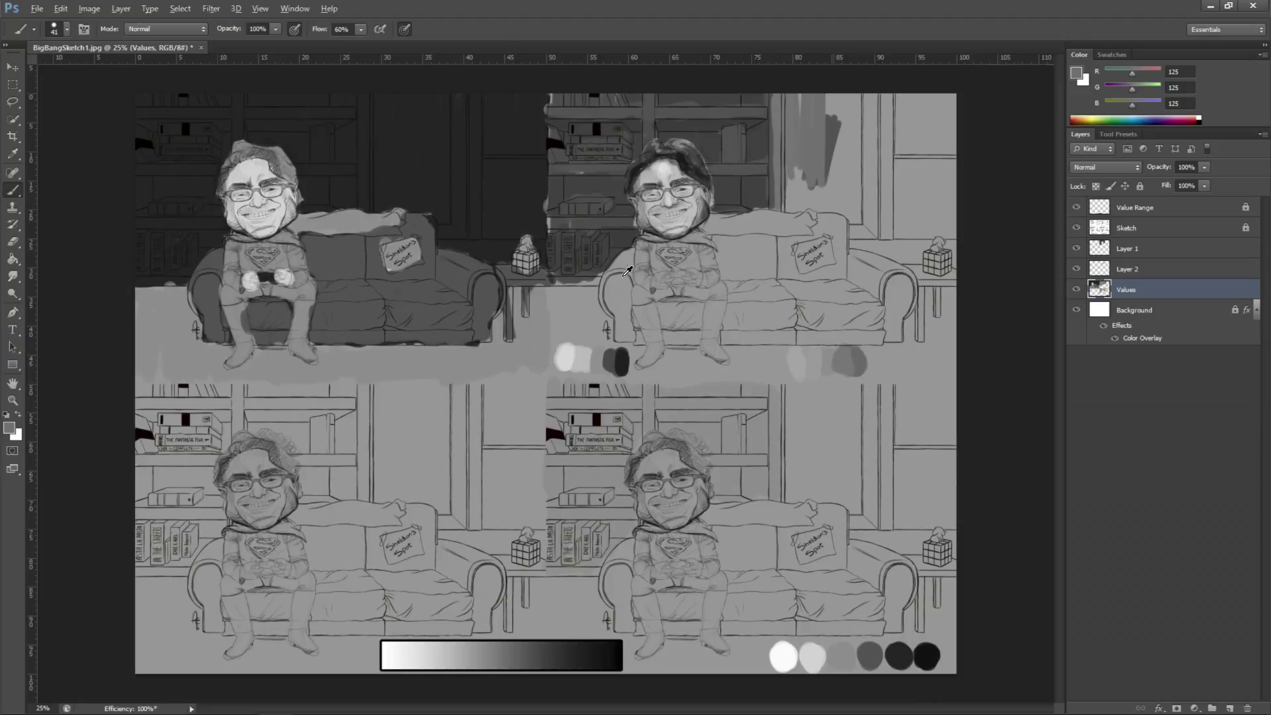
Resample the RGB 92 bookshelf grey and lighten the foreground colour to RGB 116 for painting.
left_click(823, 358, "alt")
left_click(682, 123, "alt")
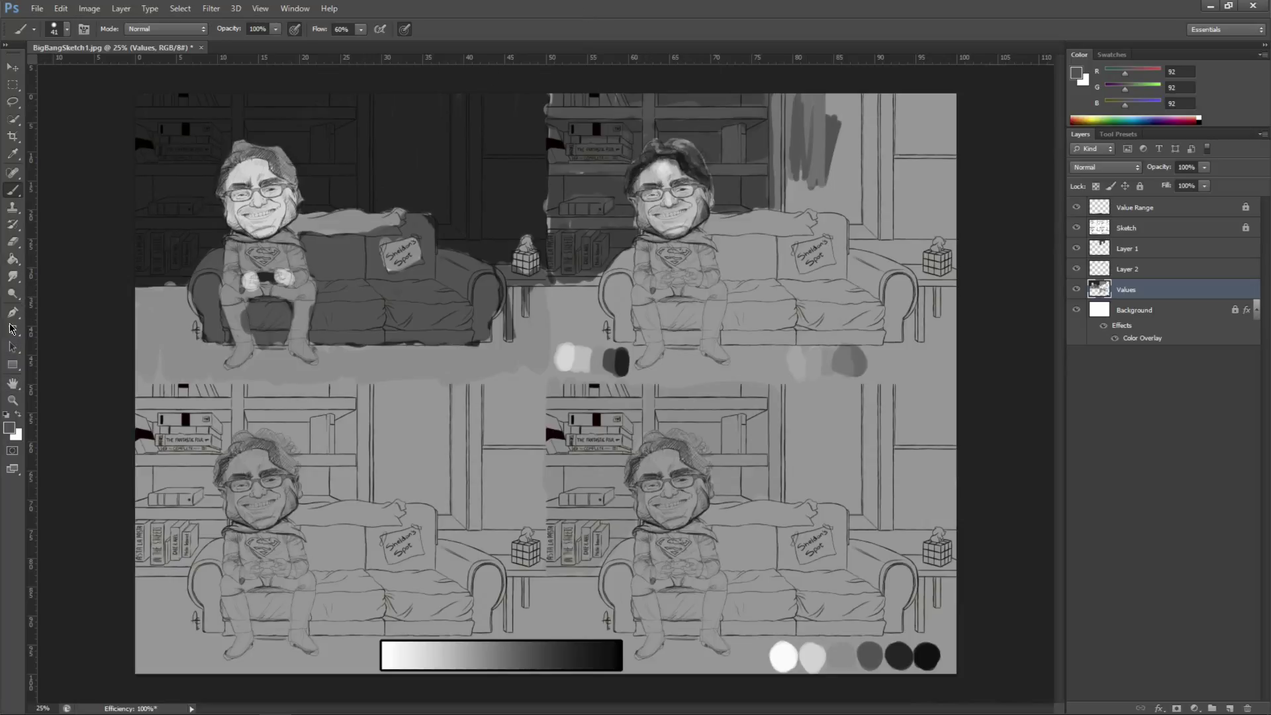
left_click(9, 428)
left_click(636, 288)
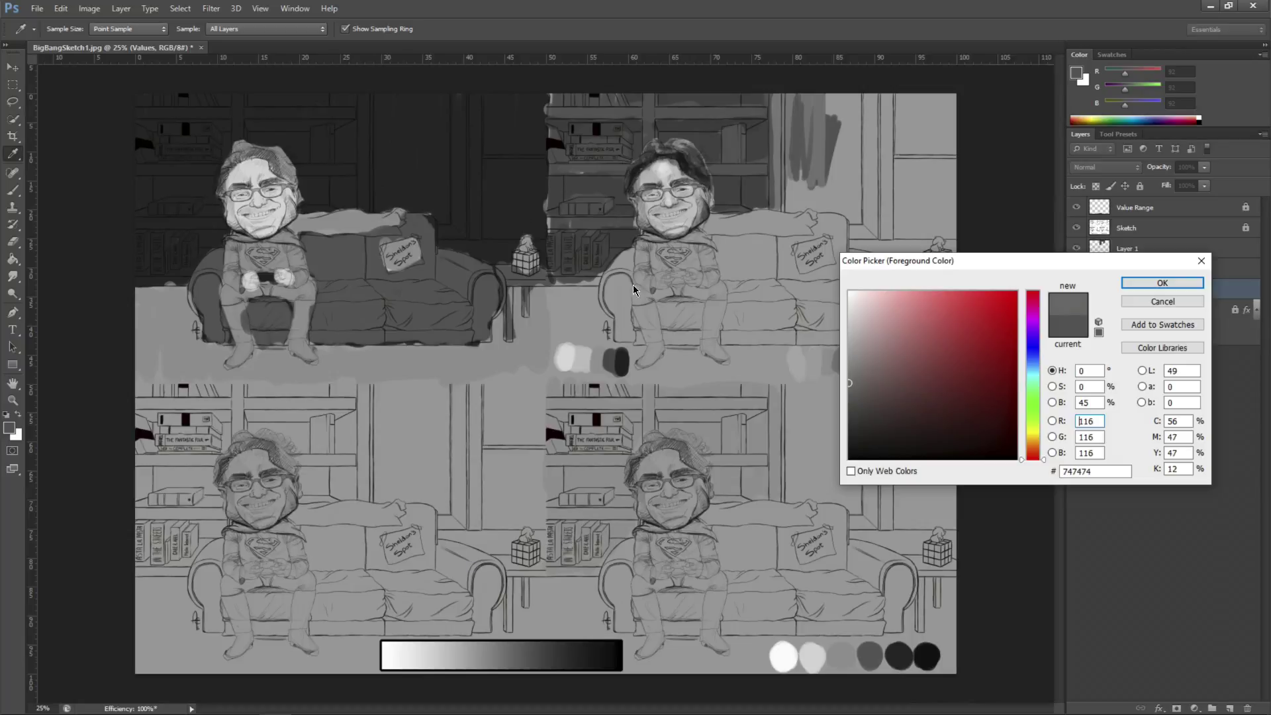
key("Return")
key("b")
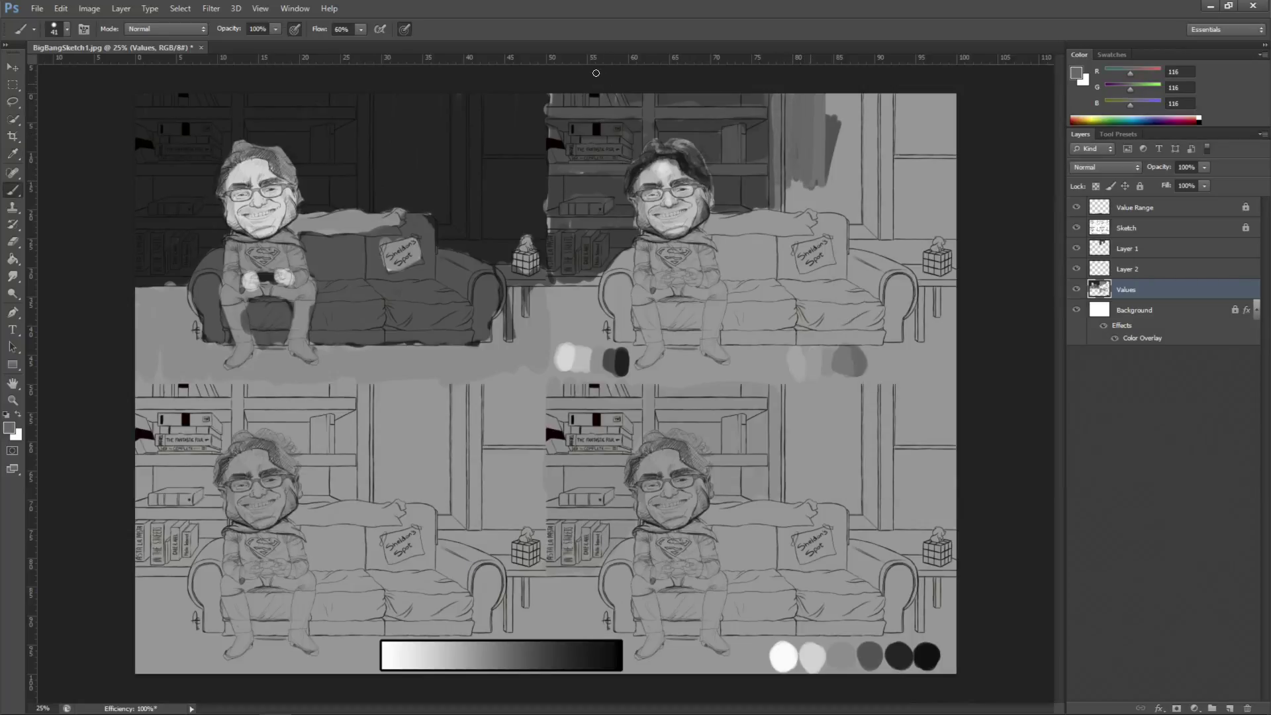
Enlarge the brush and block in the whole wall behind the upper-right sofa with the current grey.
mouse_move(687, 73)
left_mouse_down()
mouse_move(933, 98)
mouse_move(630, 68)
mouse_move(645, 84)
mouse_move(623, 113)
left_mouse_up()
right_click(671, 137)
left_click_drag(725, 169, 729, 168)
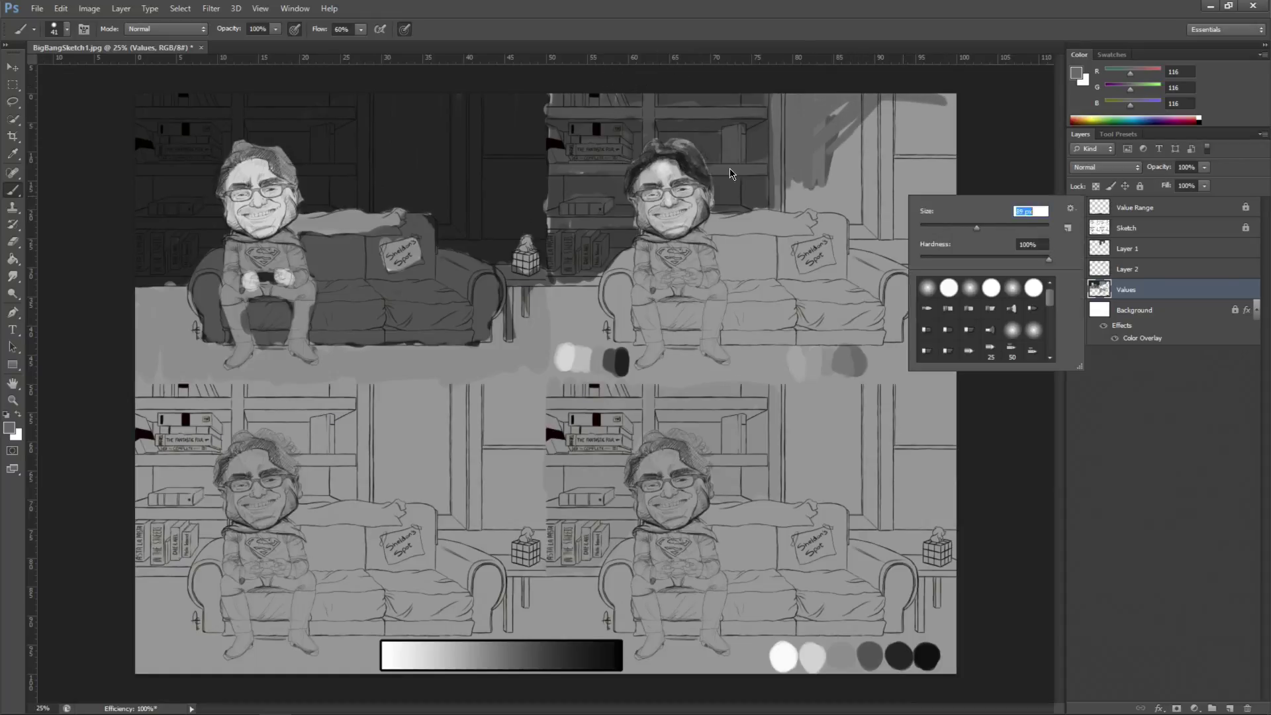
left_click(665, 116)
mouse_move(670, 83)
left_mouse_down()
mouse_move(620, 94)
mouse_move(650, 71)
mouse_move(619, 131)
mouse_move(694, 76)
mouse_move(653, 133)
mouse_move(710, 67)
mouse_move(716, 176)
mouse_move(651, 179)
mouse_move(640, 159)
mouse_move(594, 158)
mouse_move(590, 130)
mouse_move(625, 149)
mouse_move(675, 135)
mouse_move(649, 163)
mouse_move(675, 148)
mouse_move(667, 172)
mouse_move(708, 144)
mouse_move(690, 173)
left_mouse_up()
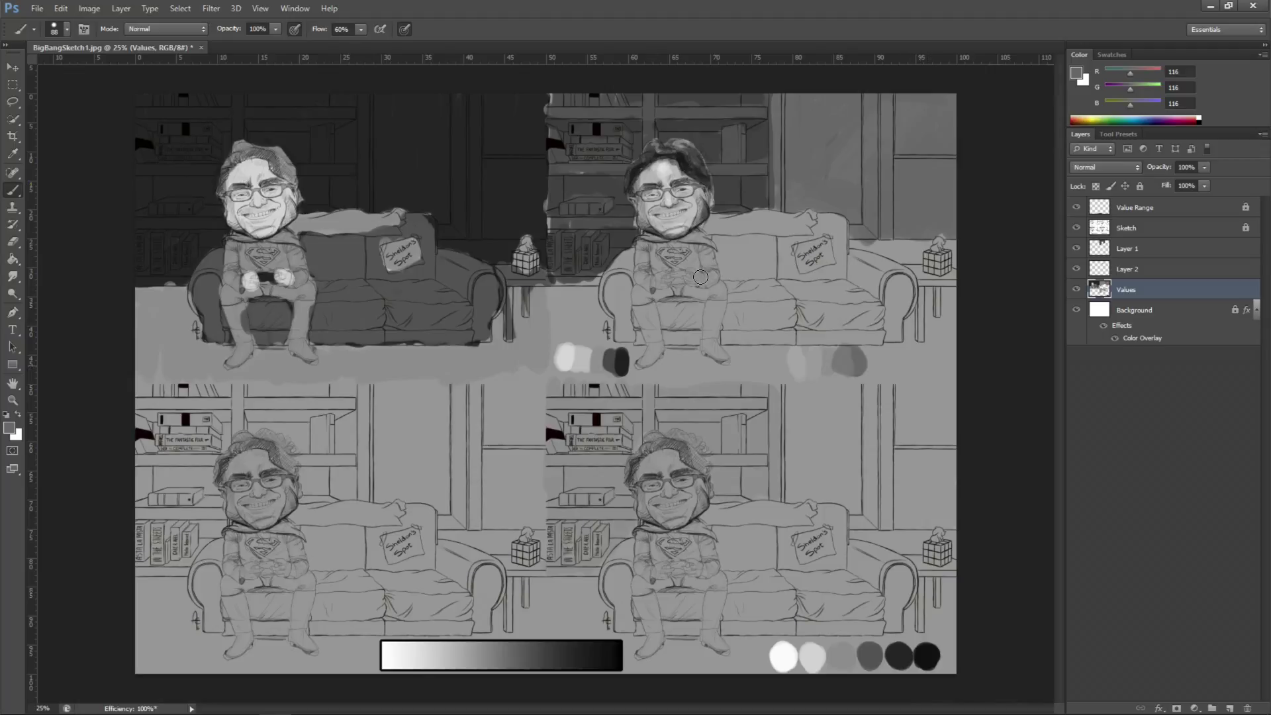
Start a swatch row on the floor at the upper-right study's lower right corner, using greys RGB 116 and 104.
left_click_drag(700, 277, 703, 271)
left_click(10, 427)
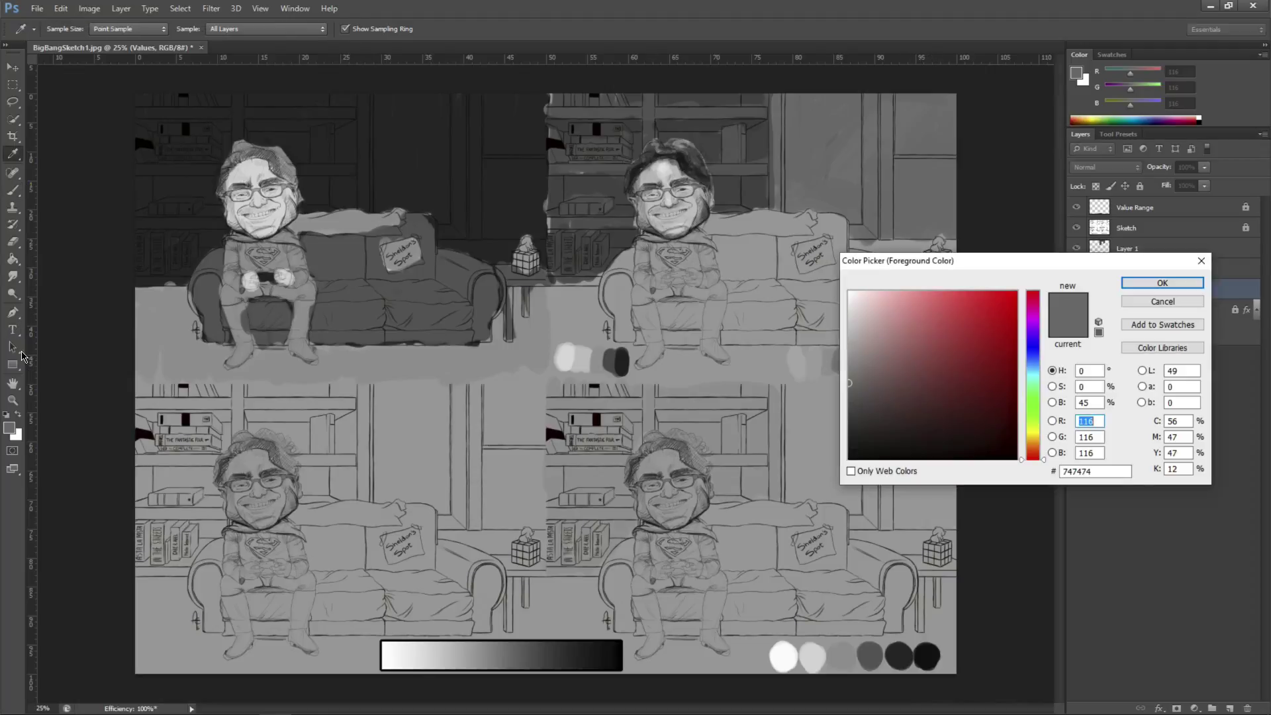
left_click(640, 290)
key("Return")
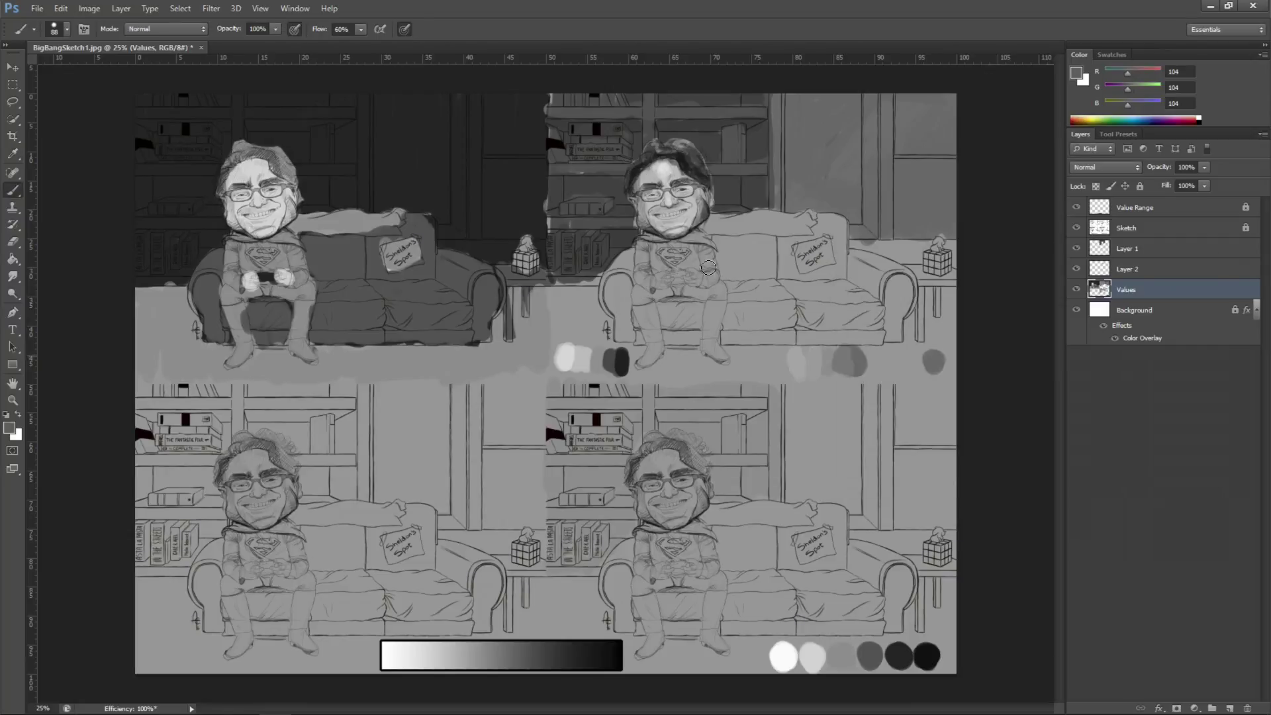
left_click_drag(943, 359, 942, 367)
Set the foreground to neutral grey RGB 96 and add it as a swatch at the row's right end.
key("i")
left_click(638, 297)
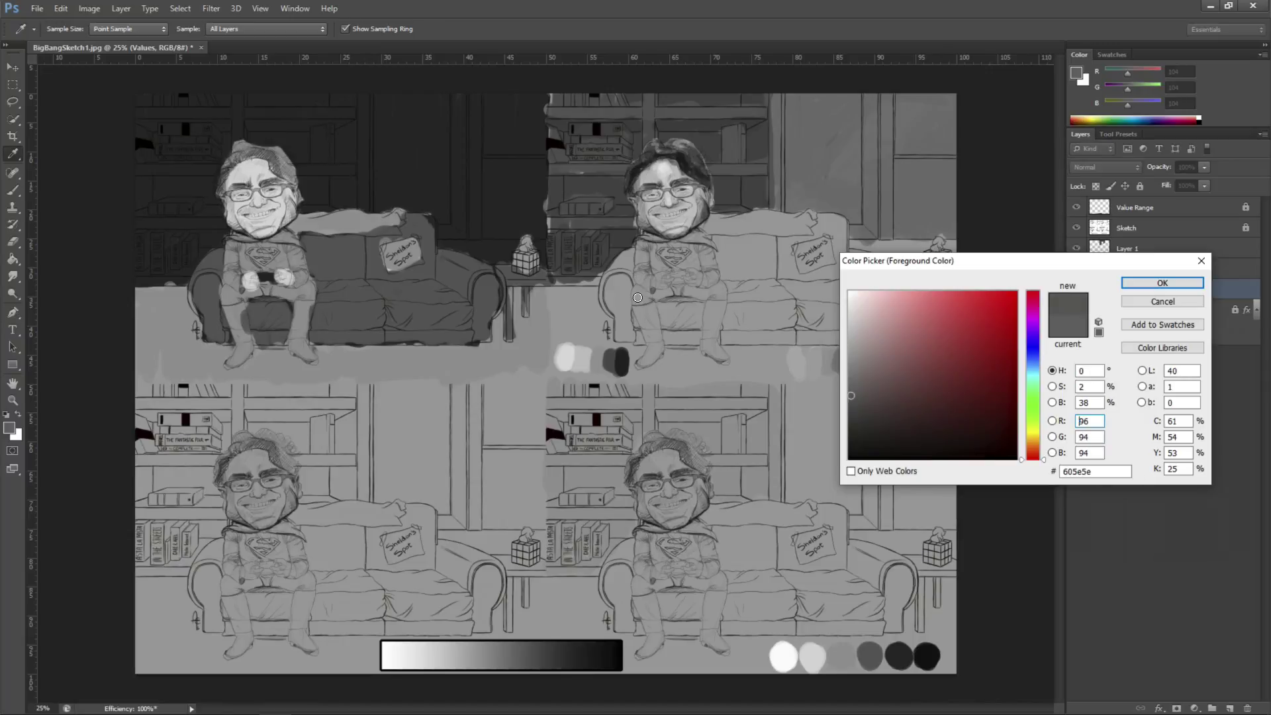
left_click_drag(851, 396, 847, 396)
left_click(1144, 282)
left_click_drag(953, 358, 953, 366)
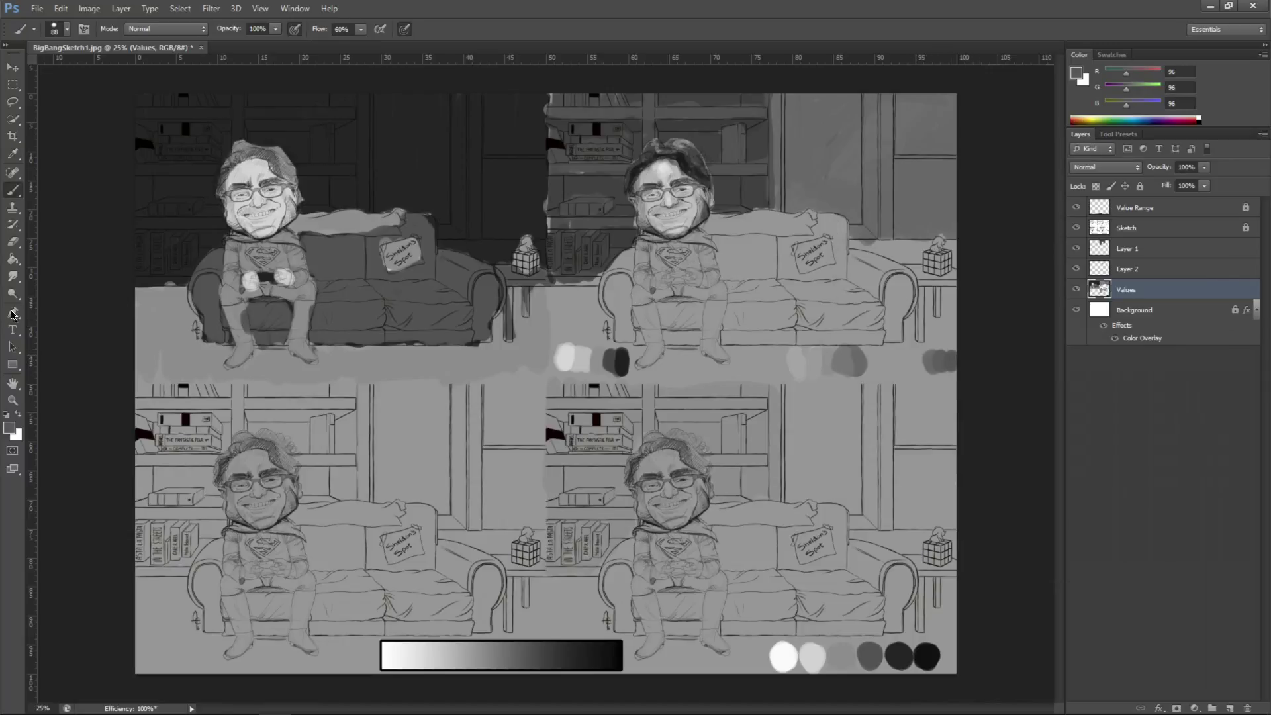
Set the foreground to grey RGB 132 and add it as a swatch at the row's left end.
left_click(9, 429)
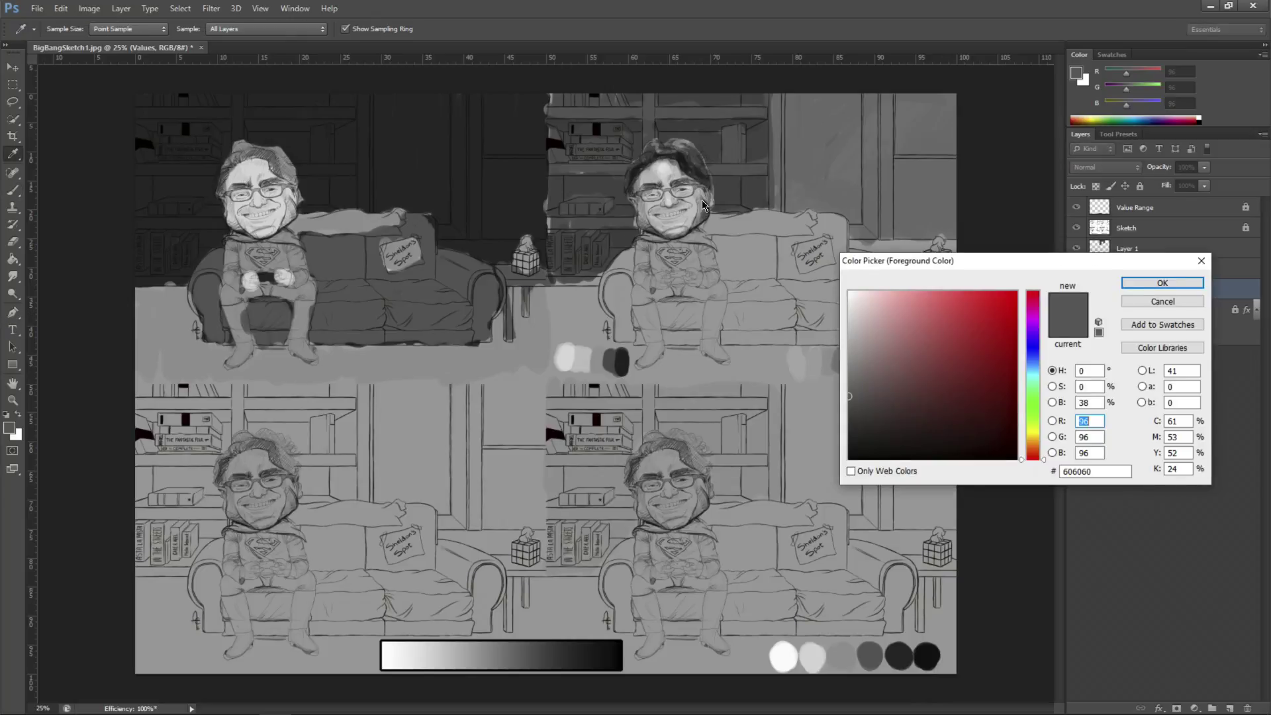
left_click(649, 299)
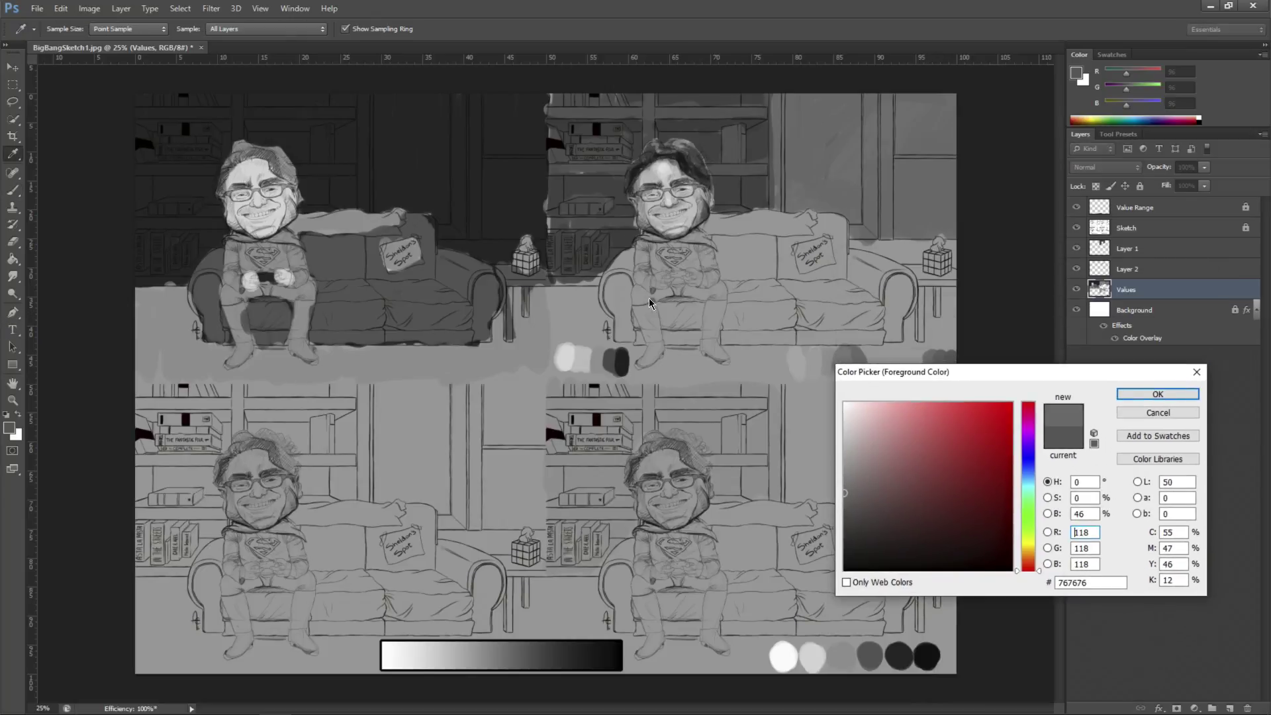
left_click(633, 365)
key("Return")
key("b")
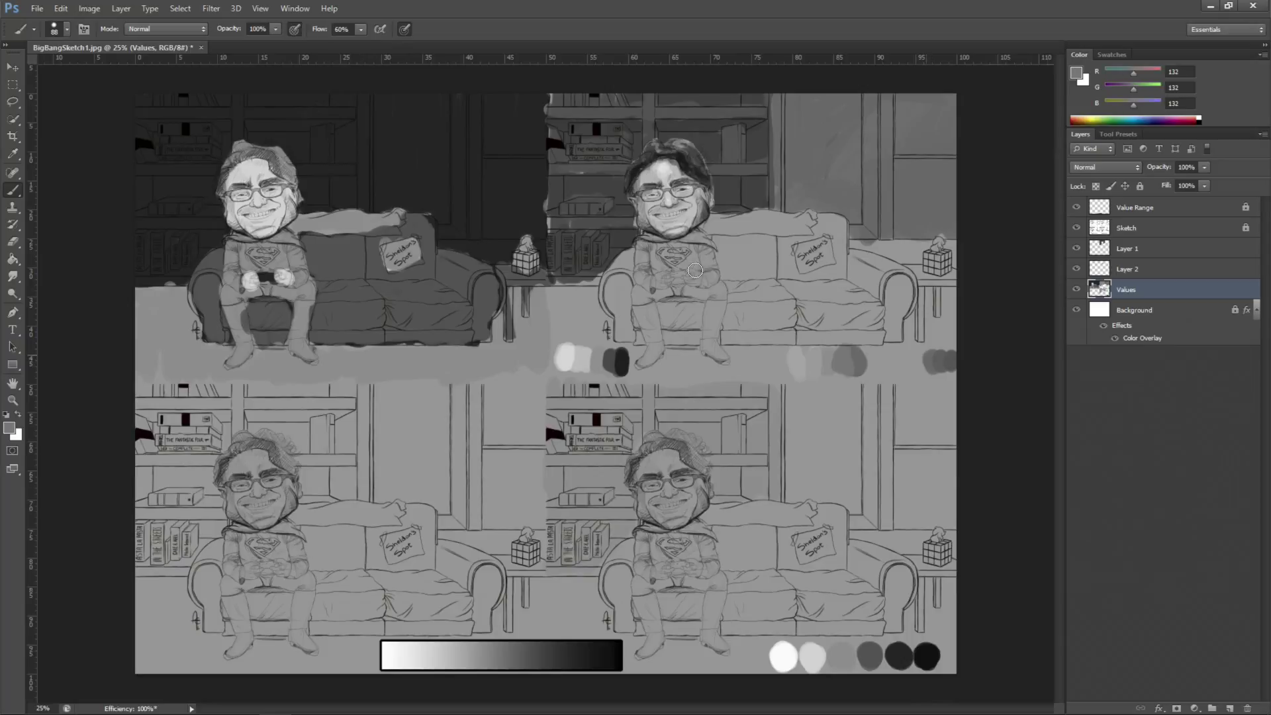
left_click_drag(927, 360, 918, 369)
Mix a lighter grey, RGB 146, and sample the dark RGB 96 grey from the swatch row.
left_click(9, 429)
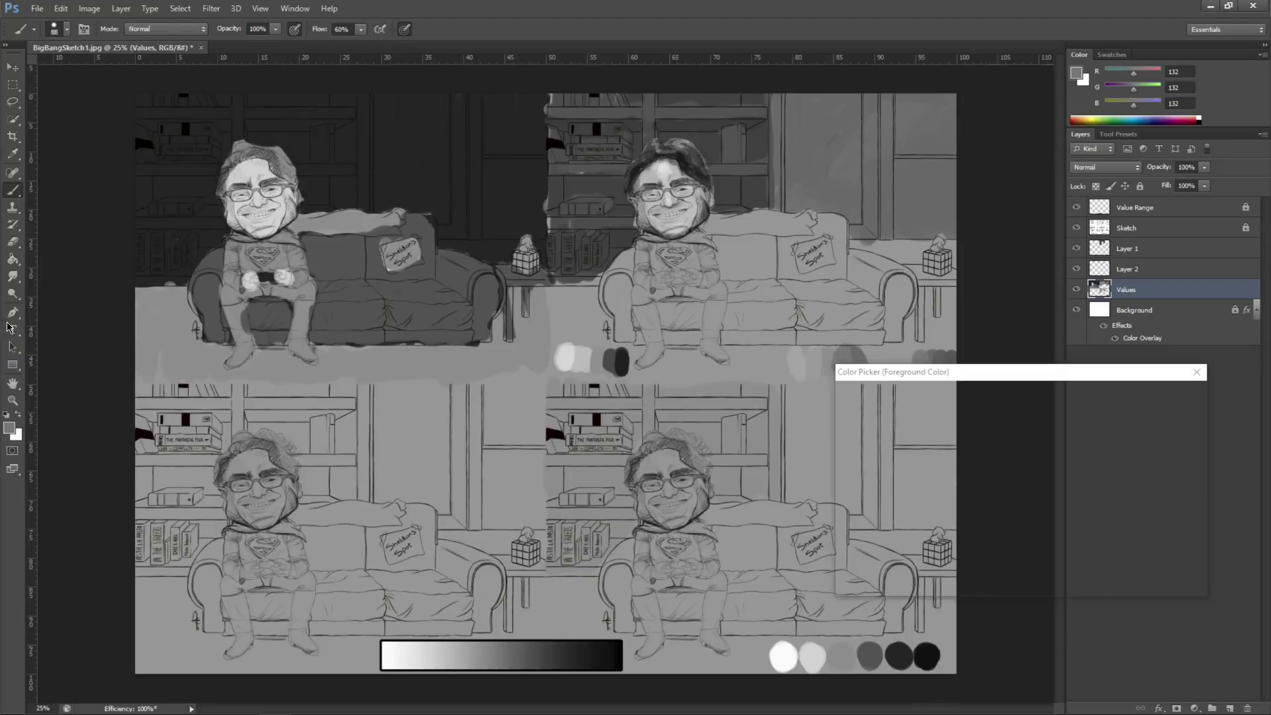
left_click(630, 363)
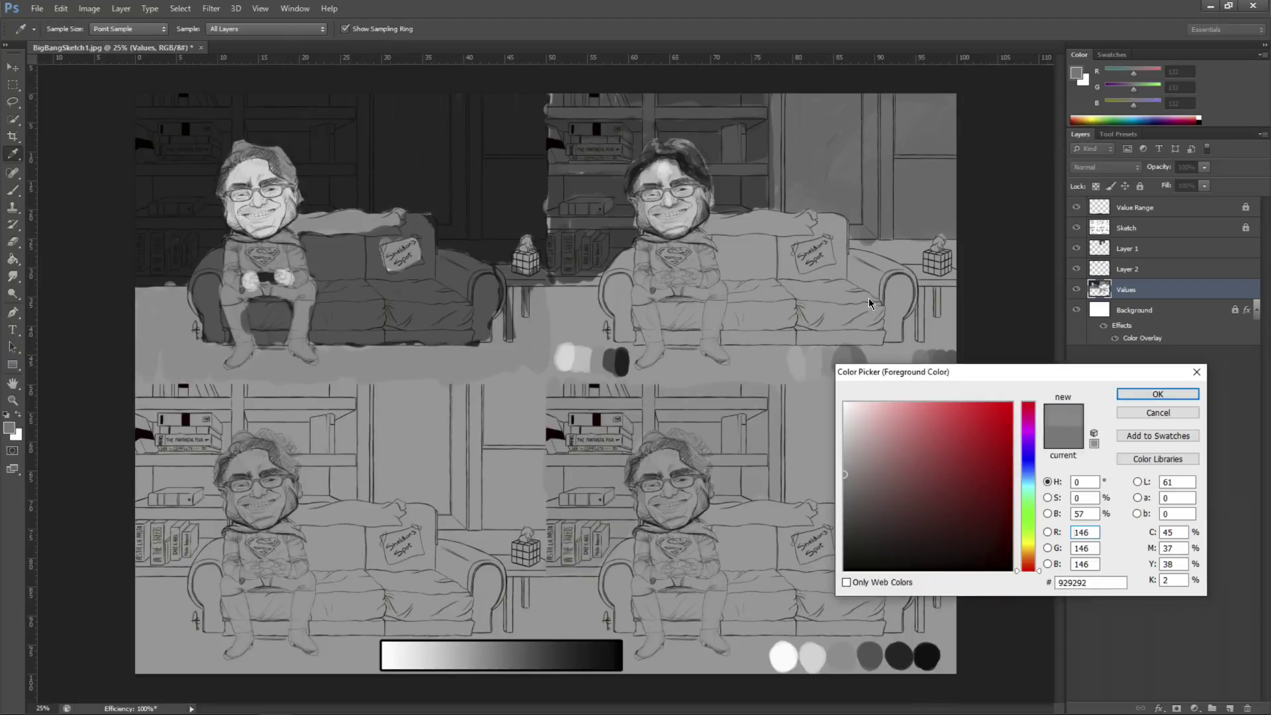
key("Return")
key("b")
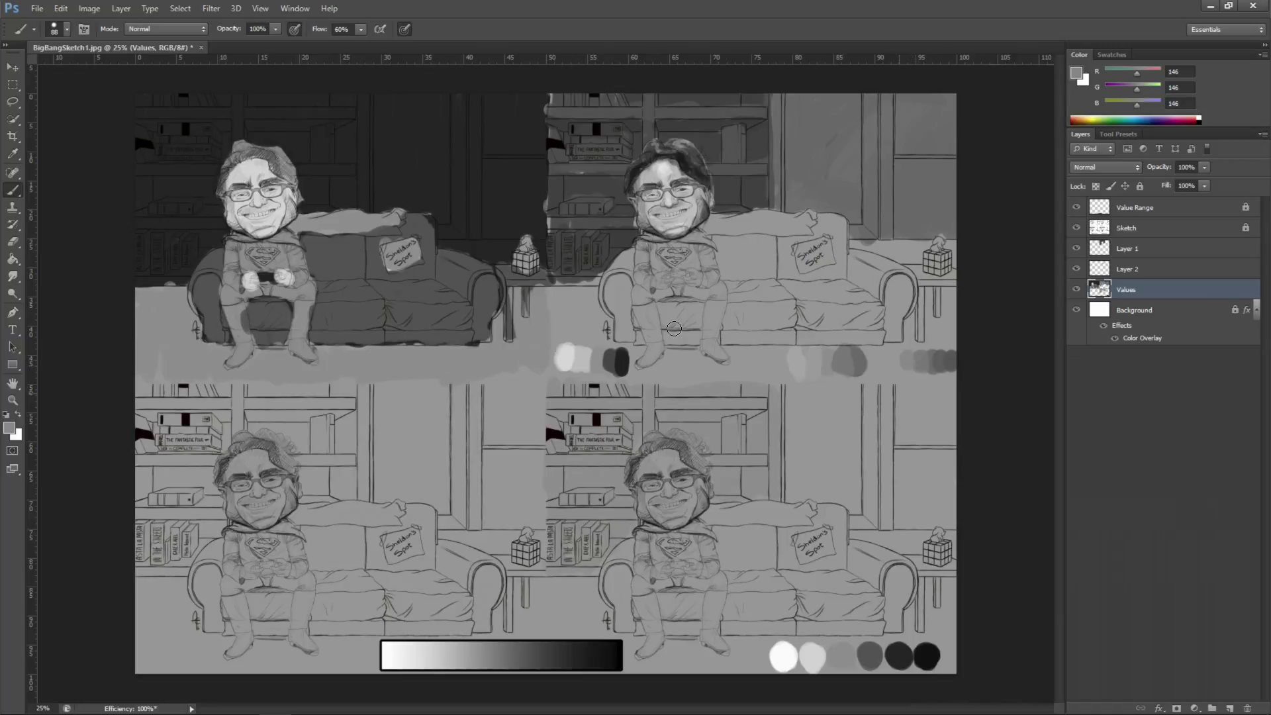
left_click(951, 360, "alt")
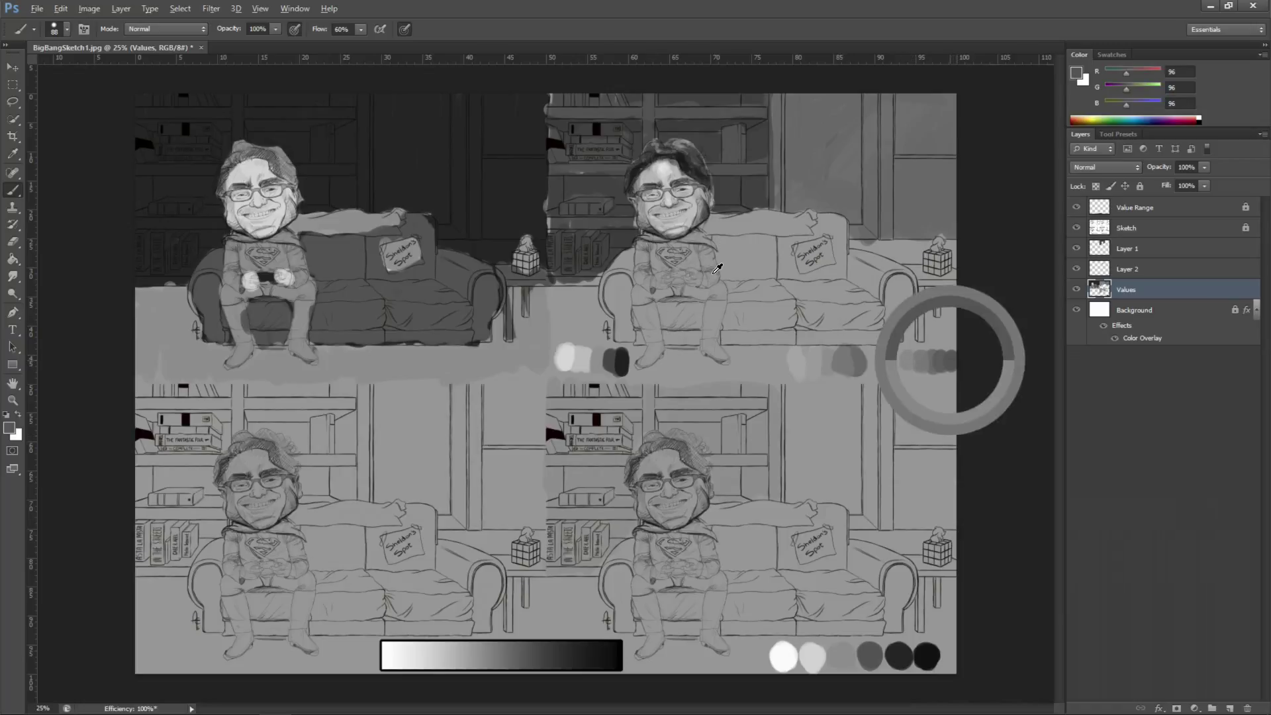
Shade the door and wall panels behind the upper-right study's sofa with greys RGB 104 and 132 from the swatch row.
right_click(668, 157)
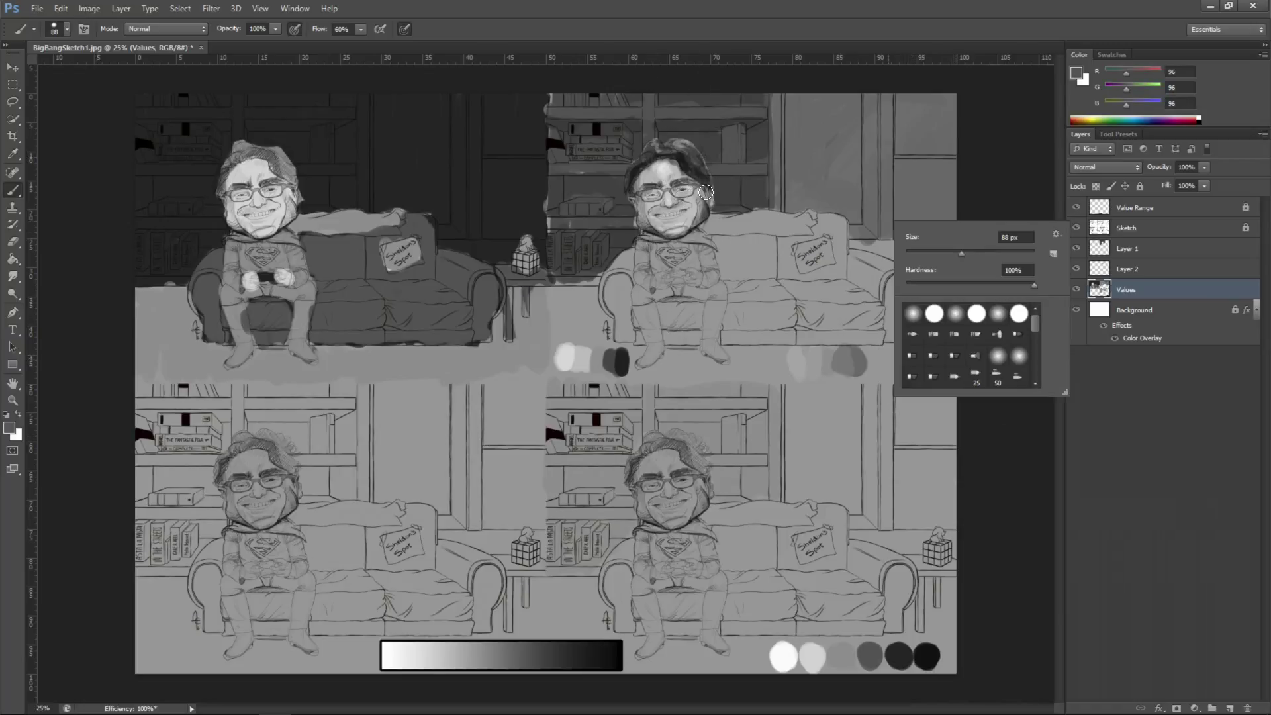
key("Return")
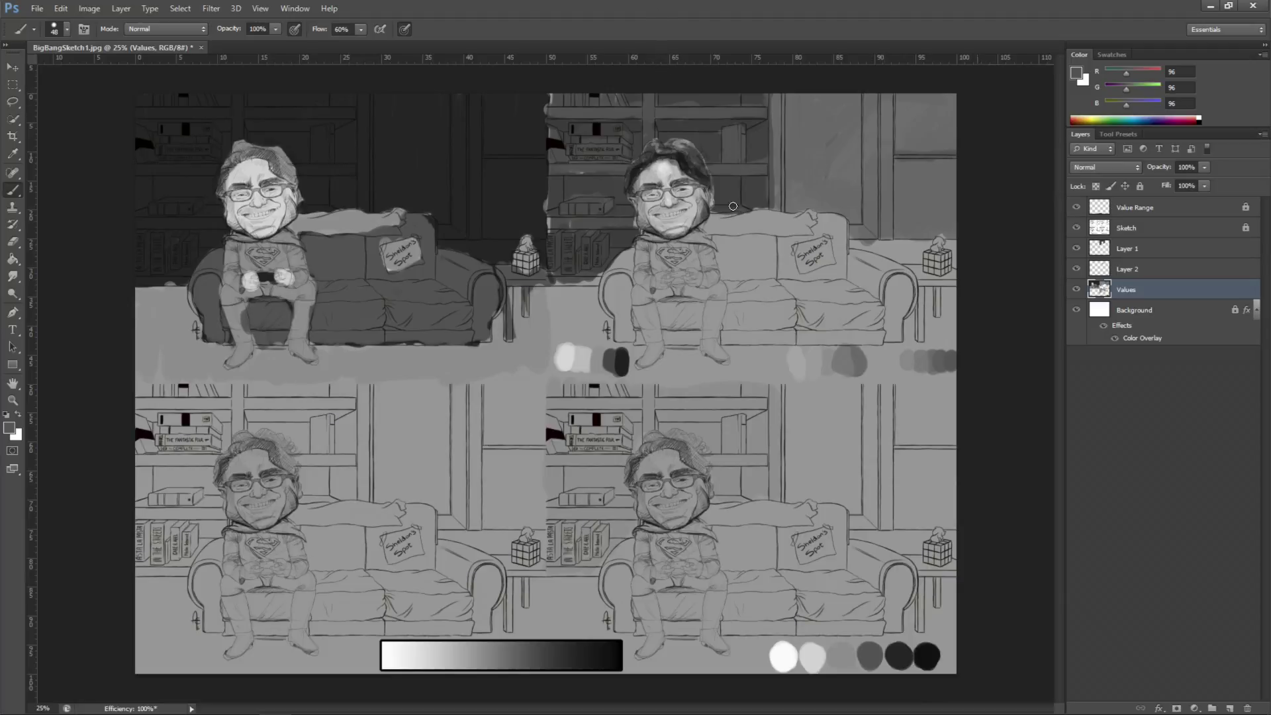
left_click(938, 360, "alt")
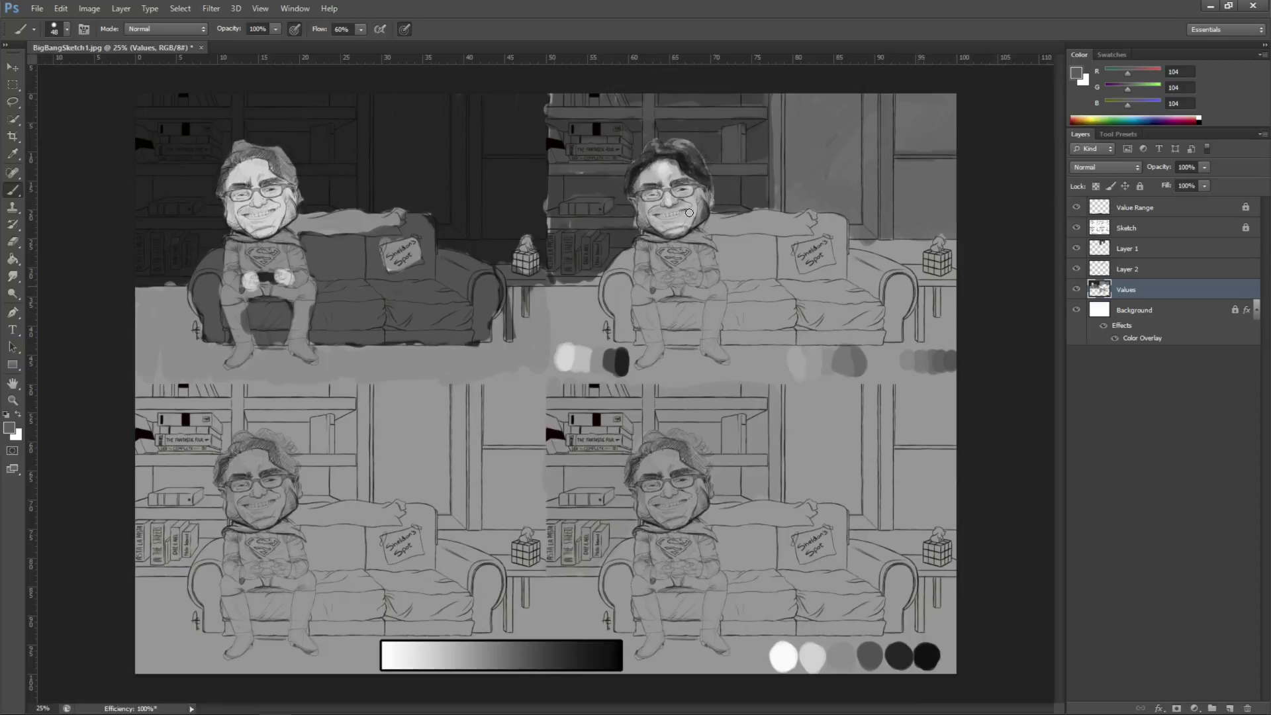
left_click(703, 275, "alt")
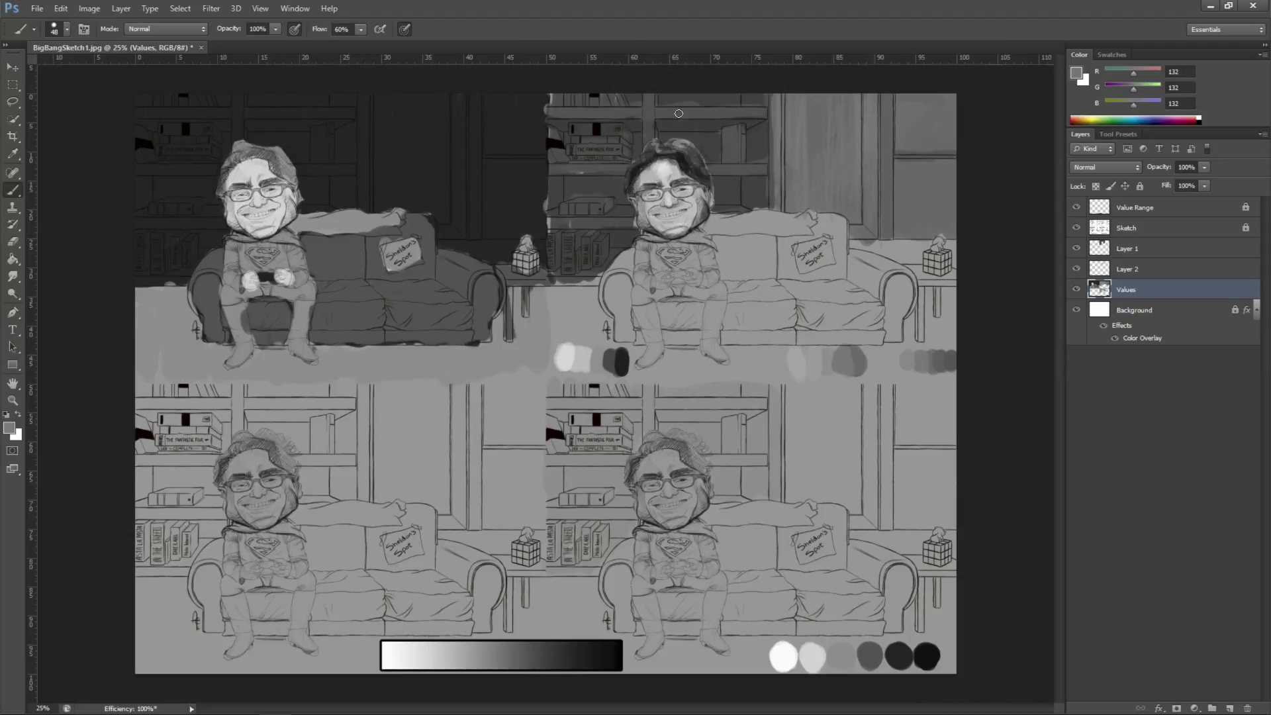
left_click(931, 365, "alt")
Pick a light grey, RGB 198, and dab it as a swatch on the floor between the upper-right figure's feet.
left_click(690, 215, "alt")
left_click_drag(673, 363, 676, 372)
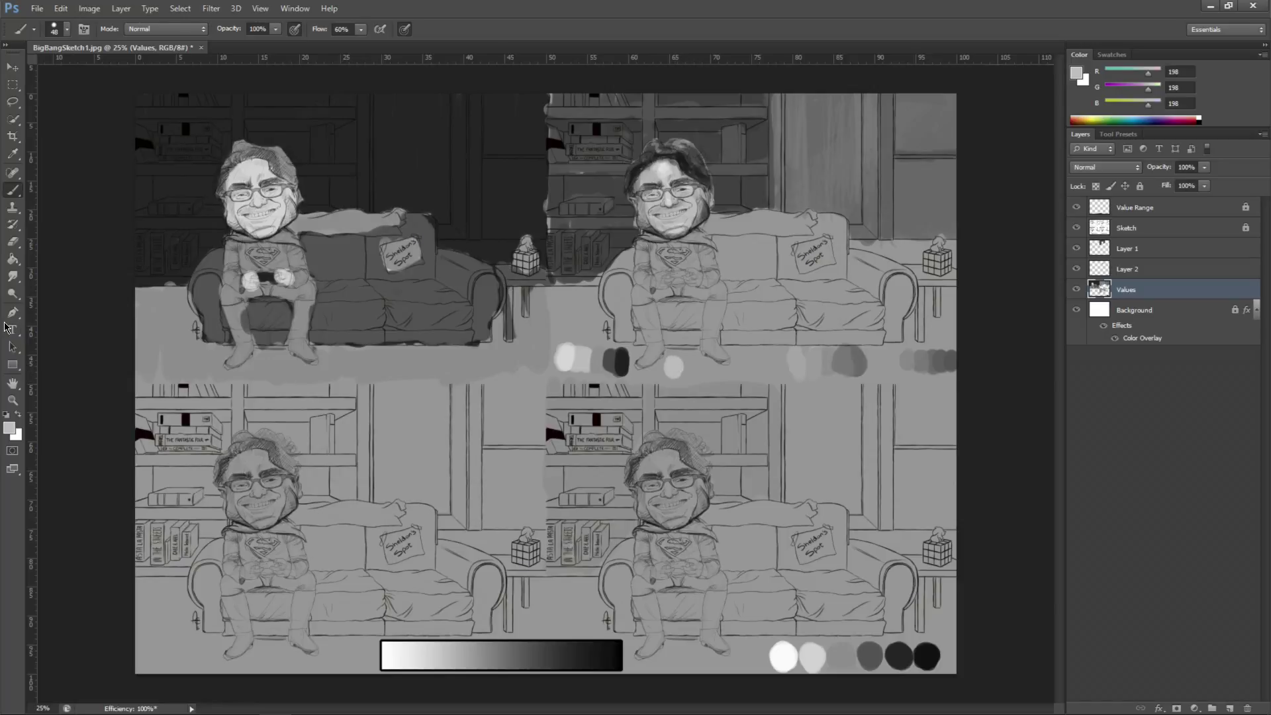
Mix foreground greys RGB 149 and 136 and block in the upper-right figure's suit, legs and boots.
left_click(9, 427)
left_click_drag(634, 364, 626, 352)
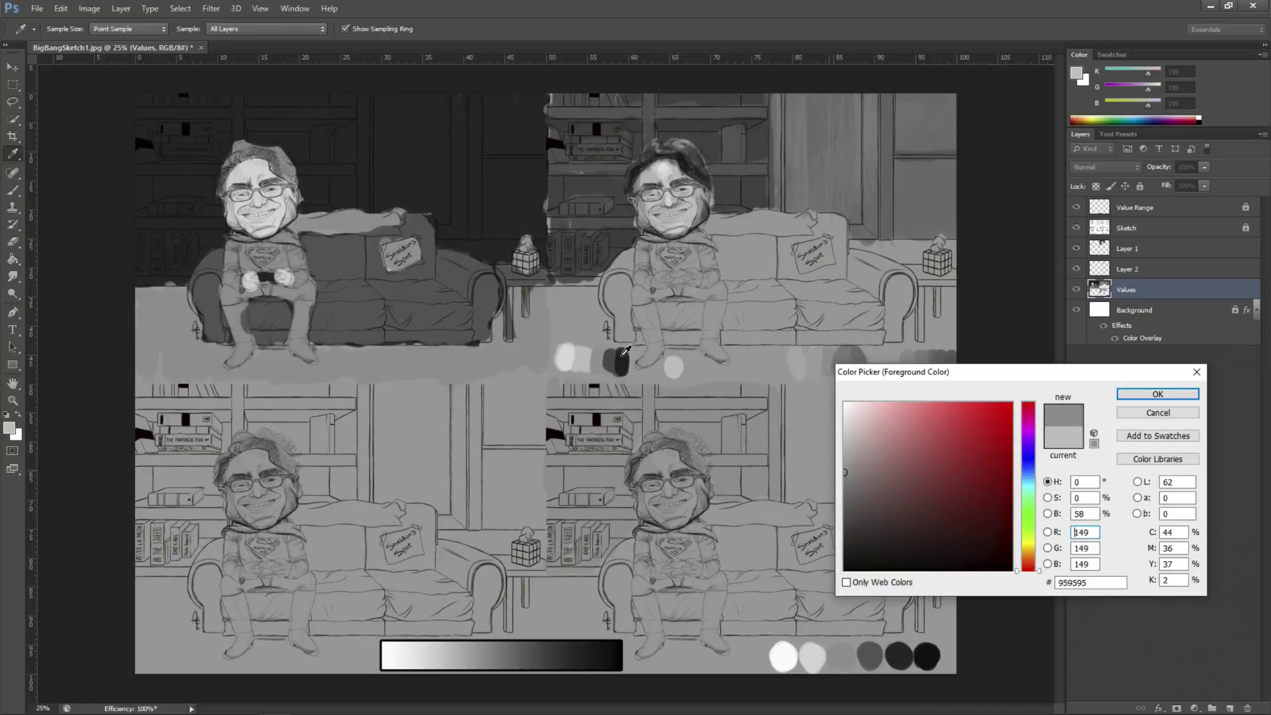
left_click(1158, 394)
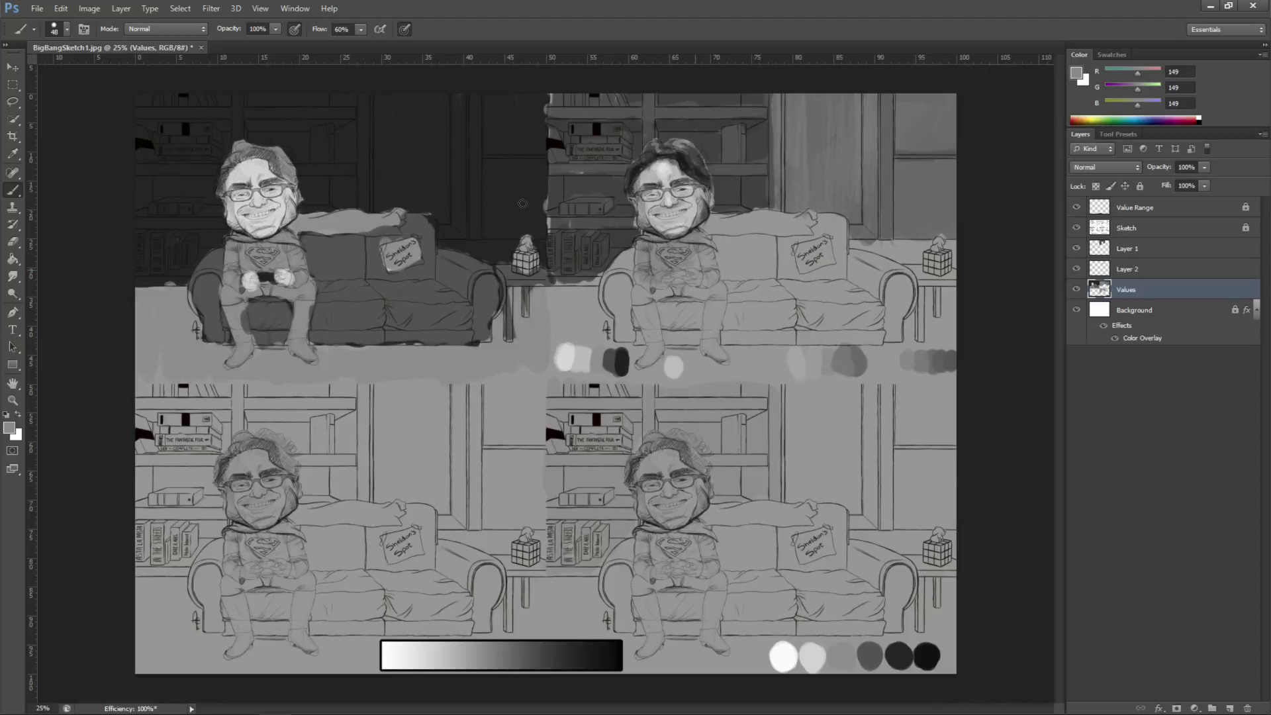
left_click(9, 428)
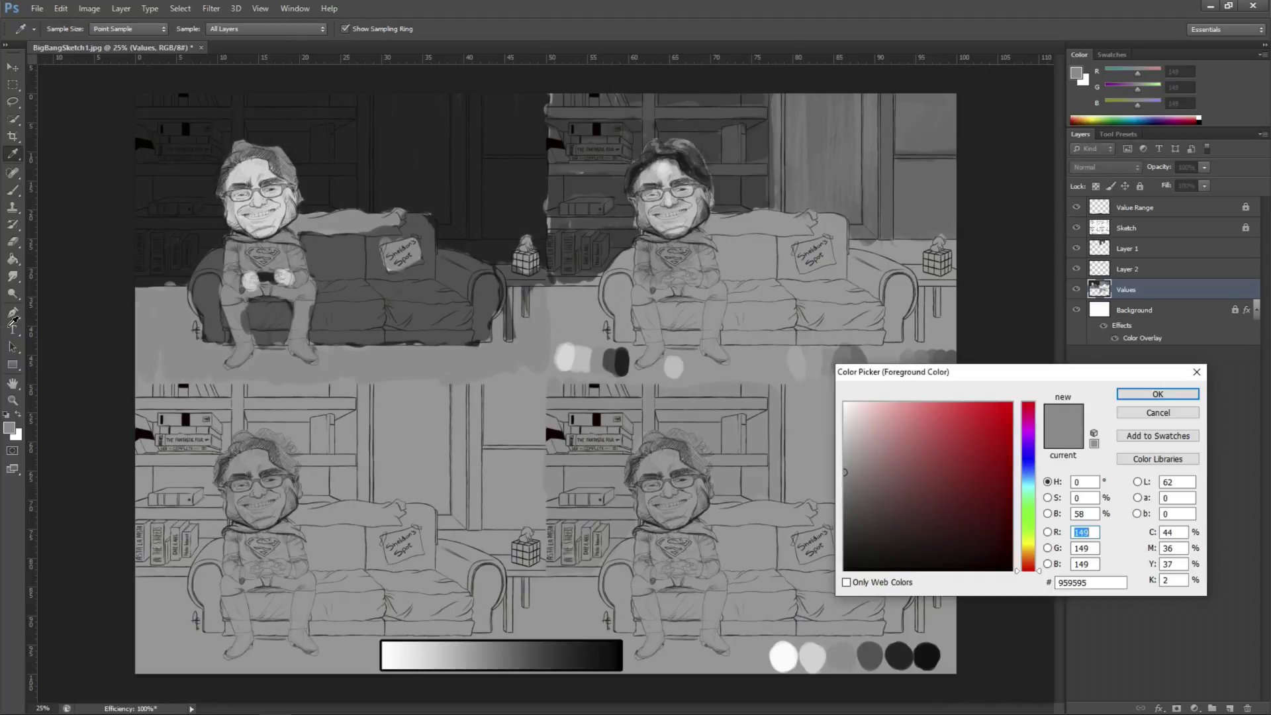
left_click(635, 360)
key("Return")
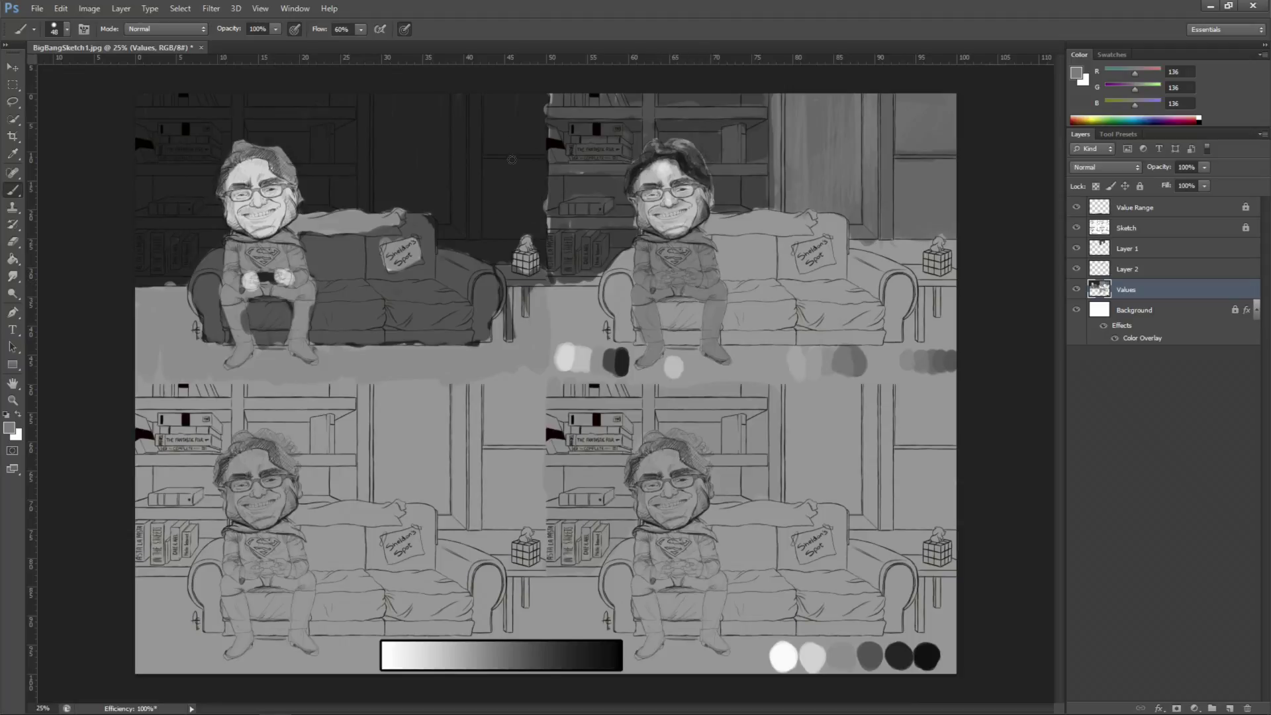
Paint the upper-right figure's hands in light grey RGB 197 and resample the suit grey RGB 136.
left_click(489, 136, "alt")
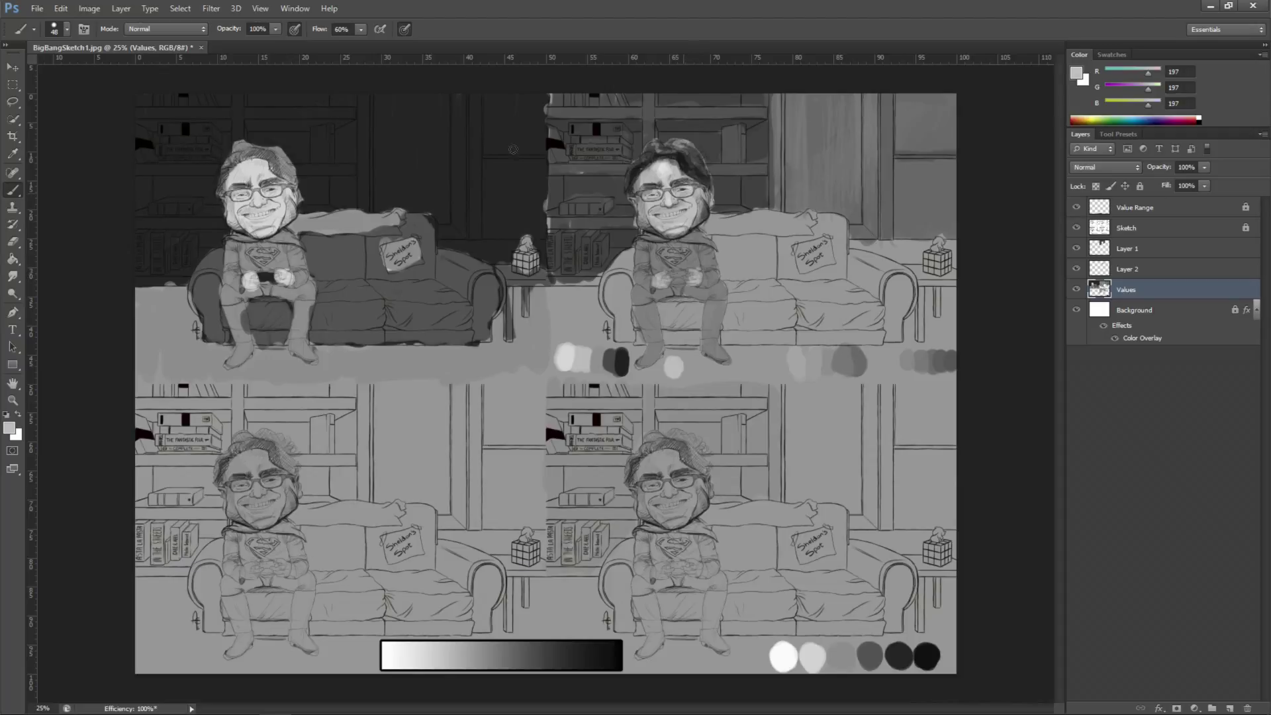
left_click(524, 198, "alt")
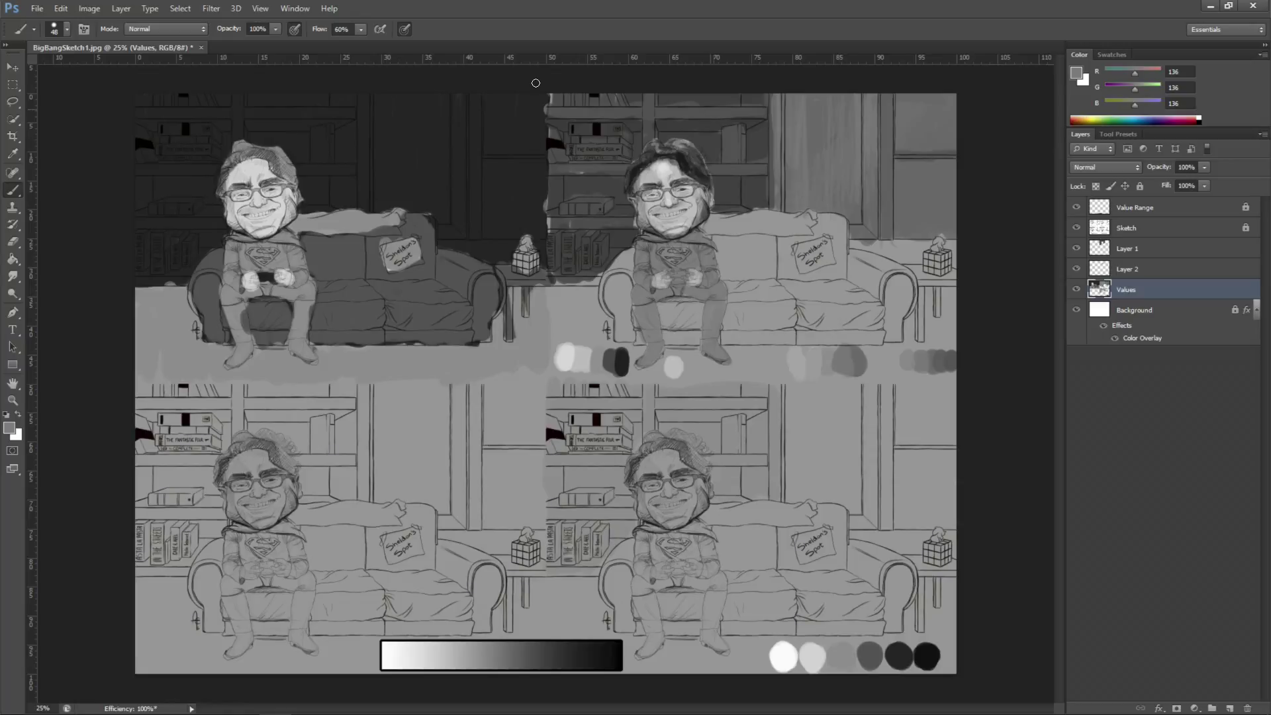
left_click(481, 227, "alt")
Paint over the old swatches on the upper-right study's floor with the floor grey RGB 163.
left_click(767, 356, "alt")
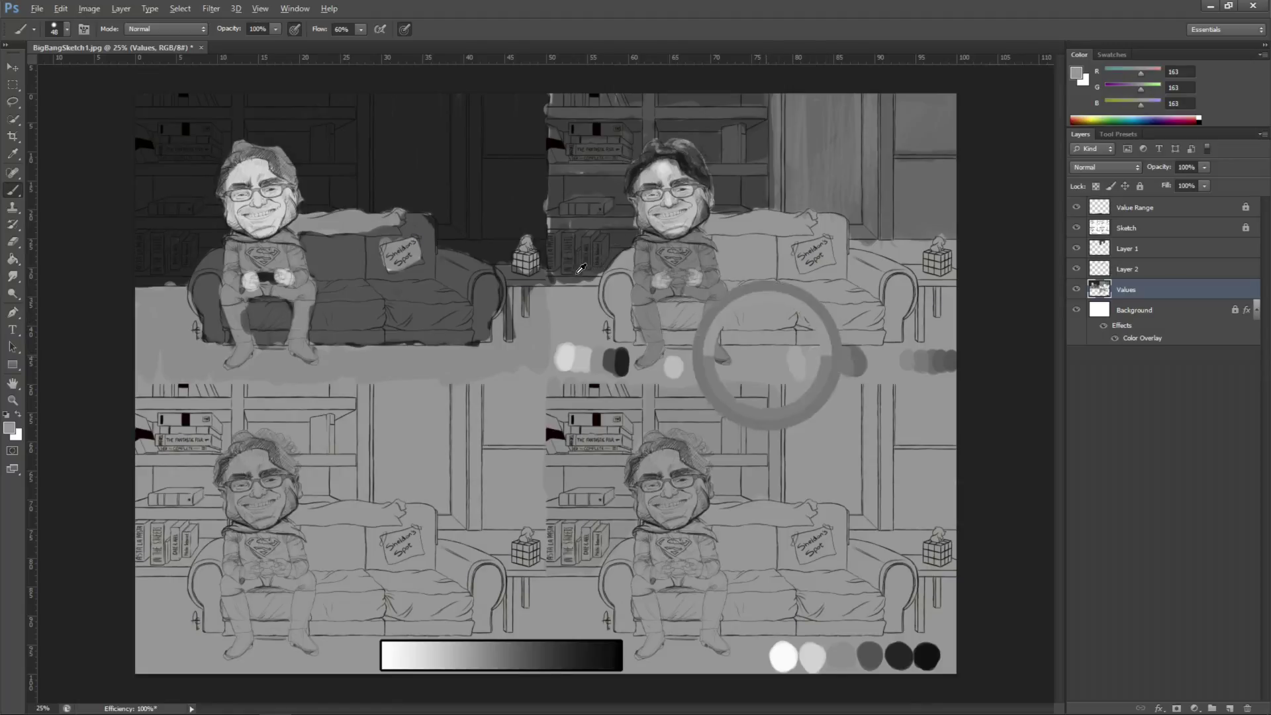
mouse_move(777, 357)
left_mouse_down()
mouse_move(861, 355)
mouse_move(780, 351)
mouse_move(779, 375)
mouse_move(801, 376)
mouse_move(951, 354)
mouse_move(846, 375)
left_mouse_up()
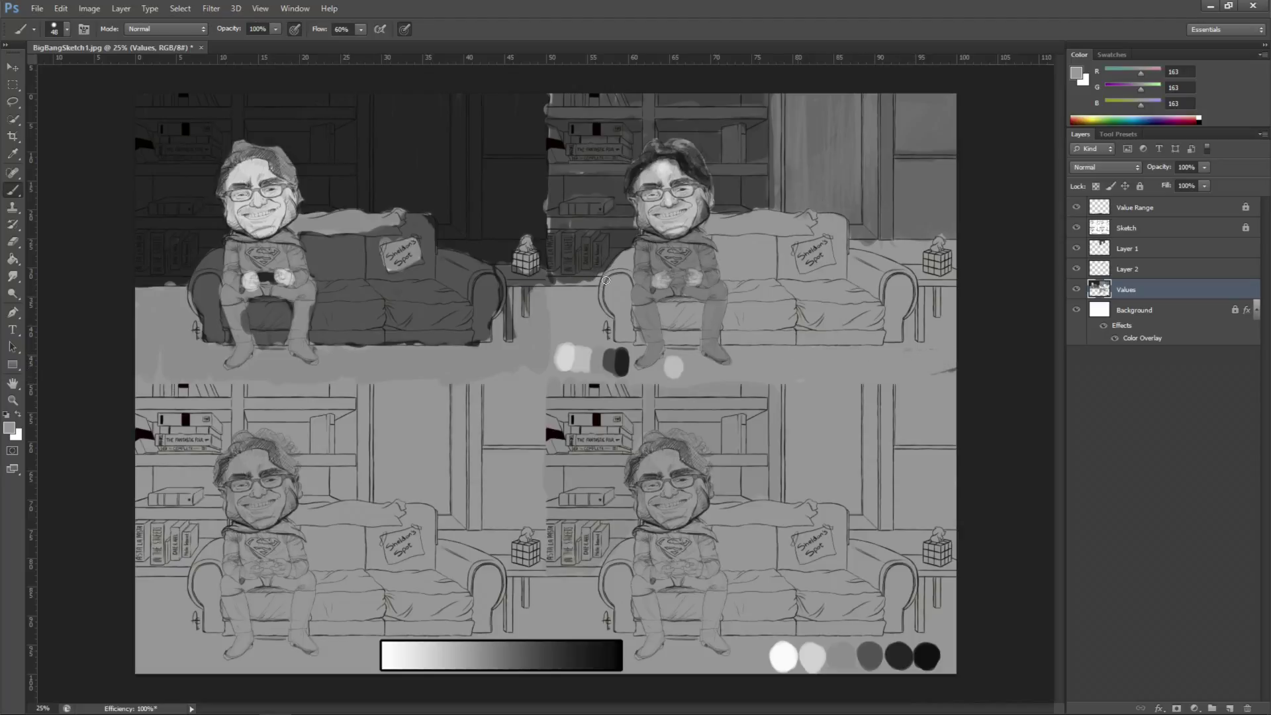
left_click_drag(667, 358, 679, 376)
left_click(450, 272, "alt")
left_click(488, 204, "alt")
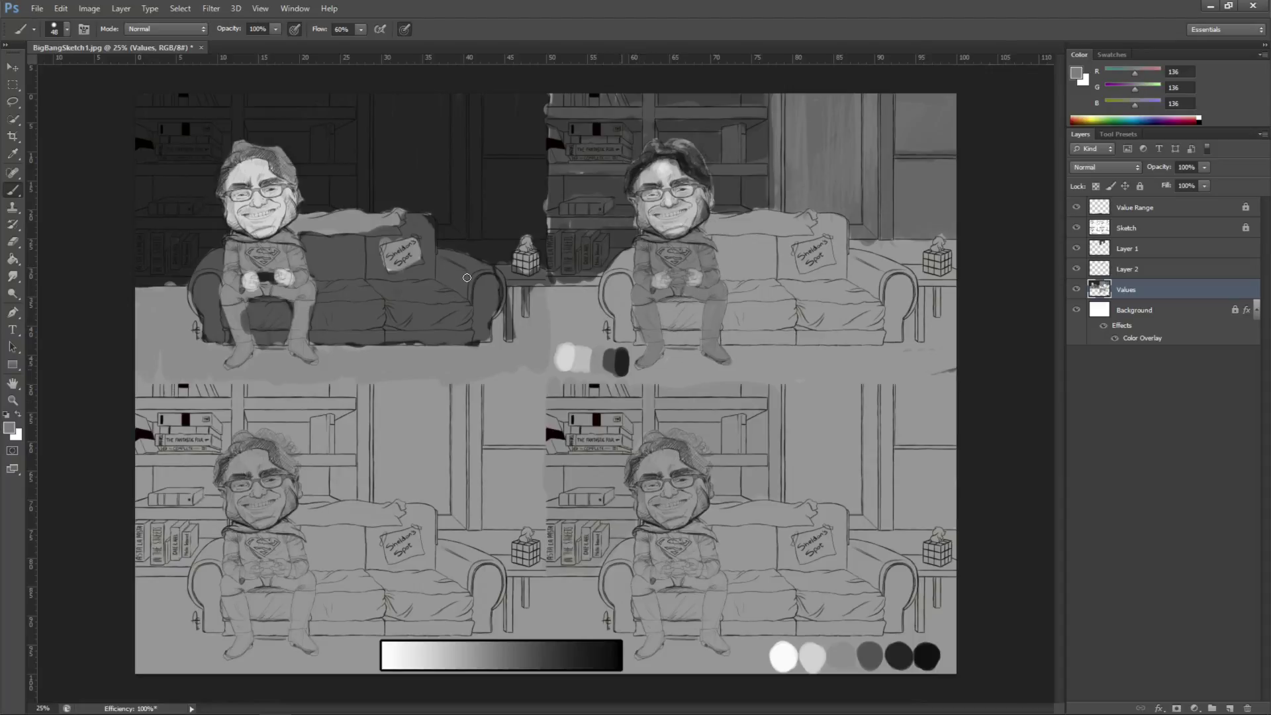
left_click(663, 370, "alt")
mouse_move(615, 361)
left_mouse_down()
mouse_move(559, 368)
mouse_move(593, 346)
mouse_move(620, 364)
left_mouse_up()
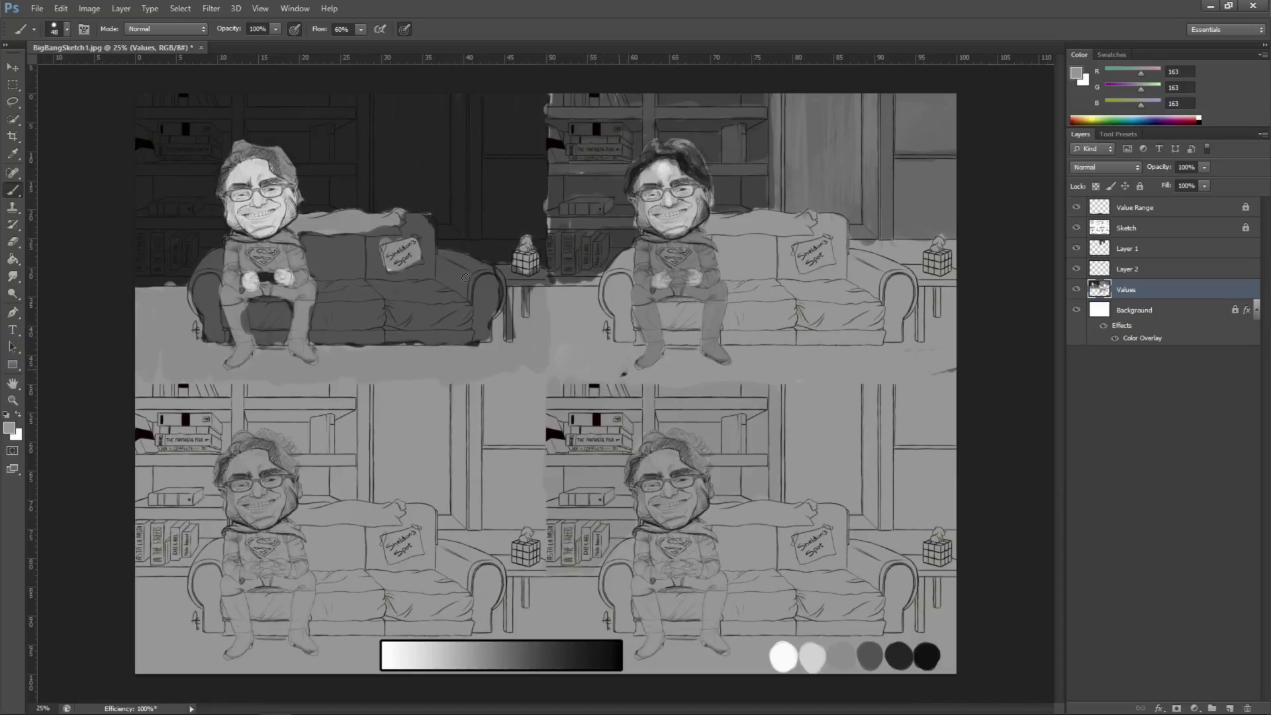
Start a fresh swatch row on the upper-right study's floor below the sofa with greys RGB 136 and 176.
left_click(490, 194, "alt")
left_click_drag(835, 360, 837, 366)
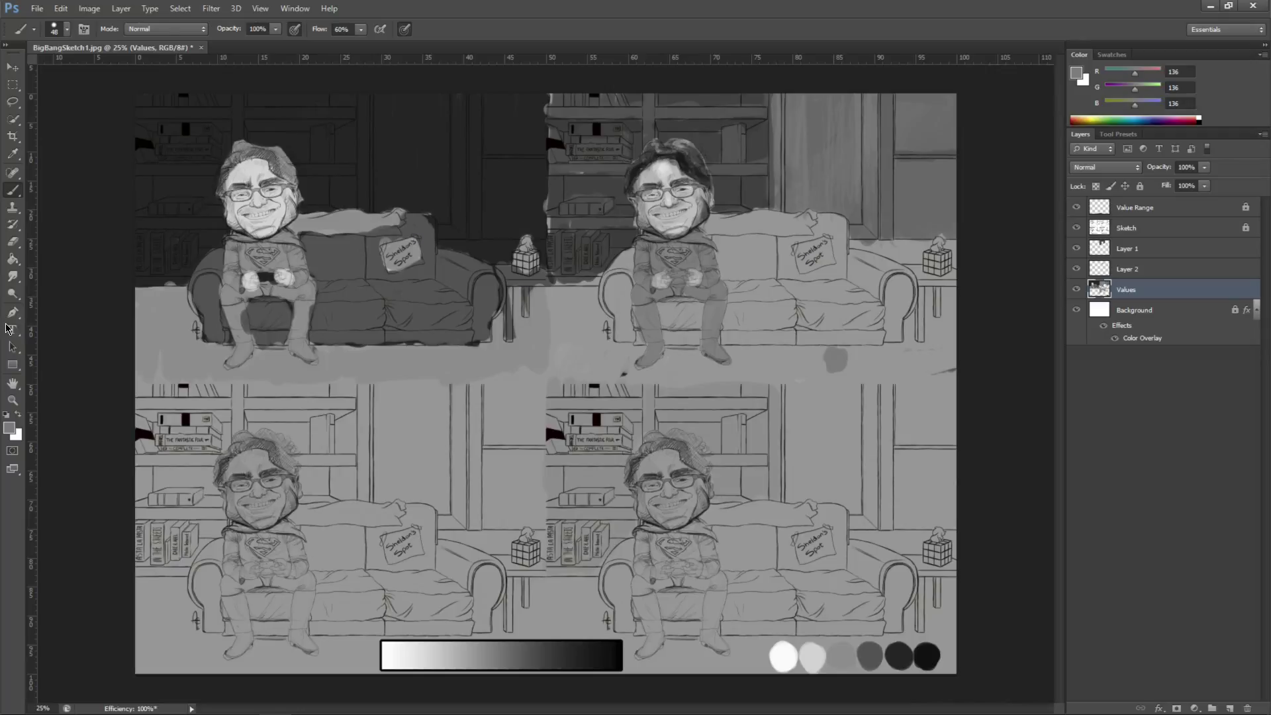
left_click(9, 428)
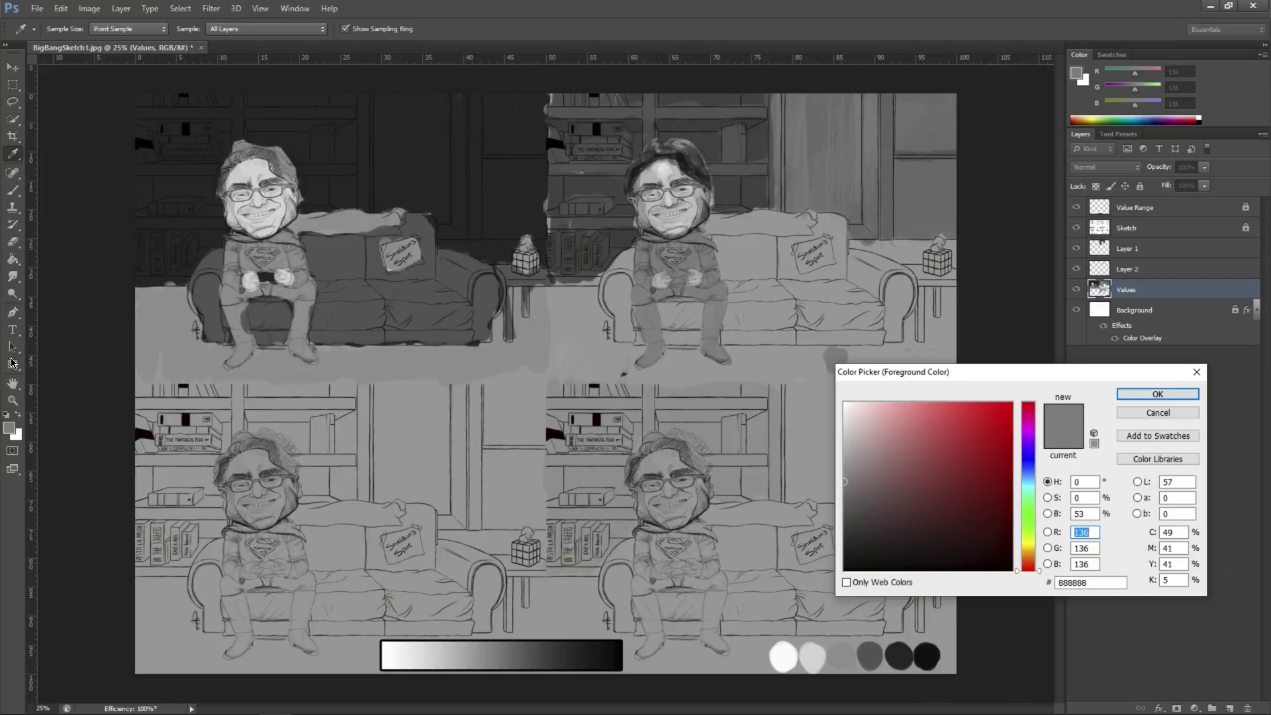
left_click(631, 342)
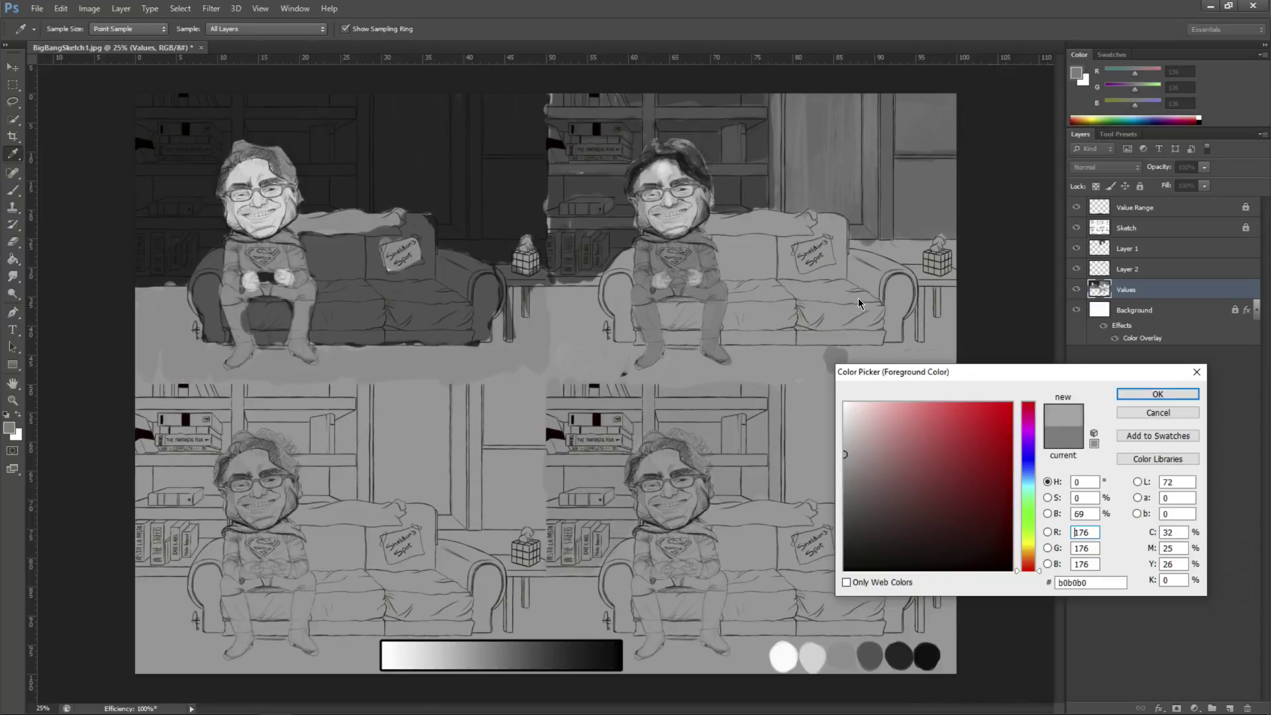
key("Return")
left_click_drag(816, 362, 821, 364)
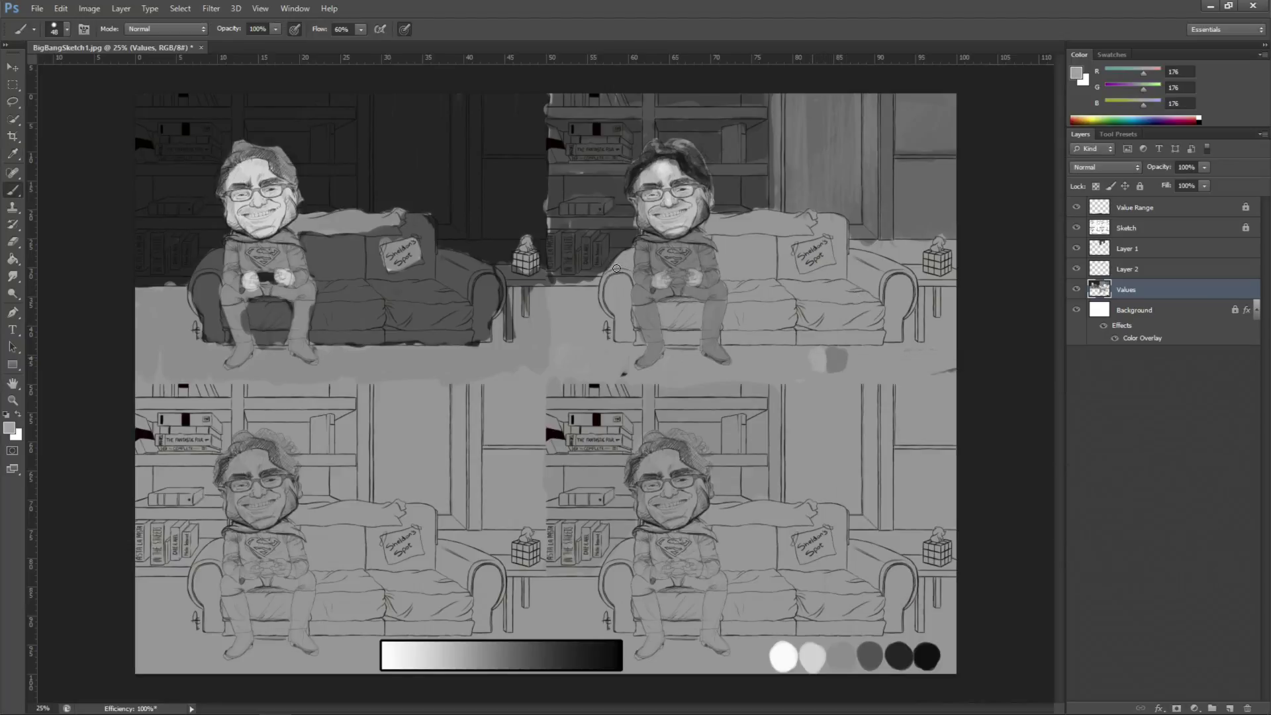
Set the foreground to light grey RGB 211 and add it at the left end of the new swatch row.
left_click(9, 428)
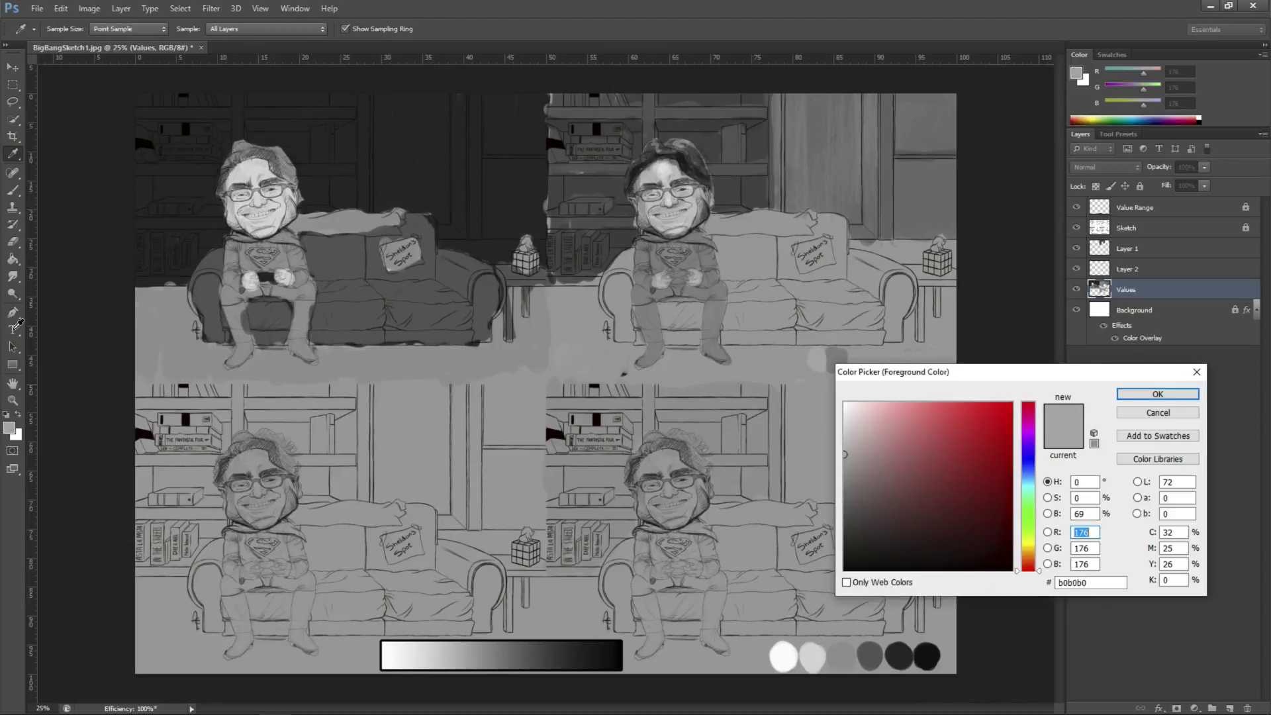
left_click(844, 431)
key("Return")
key("b")
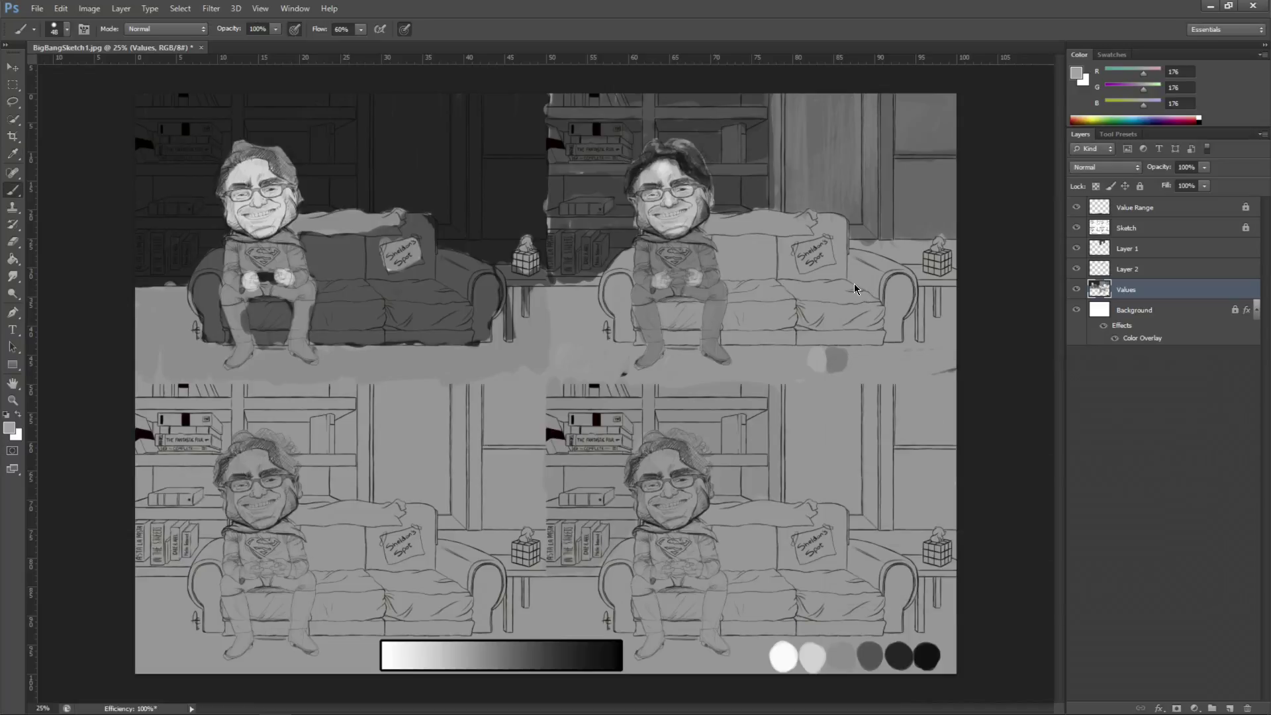
mouse_move(799, 349)
left_mouse_down()
mouse_move(802, 369)
mouse_move(810, 355)
left_mouse_up()
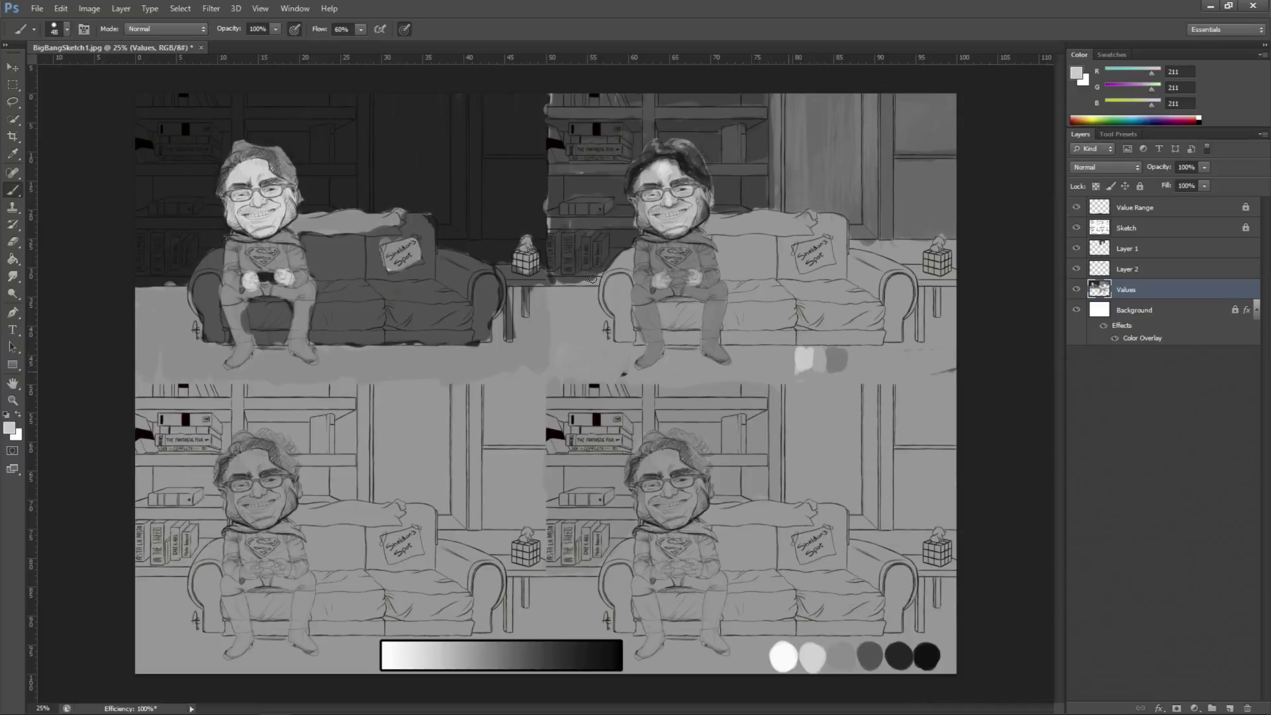
Set the foreground to dark grey RGB 96 and add it at the right end of the new swatch row.
left_click(9, 428)
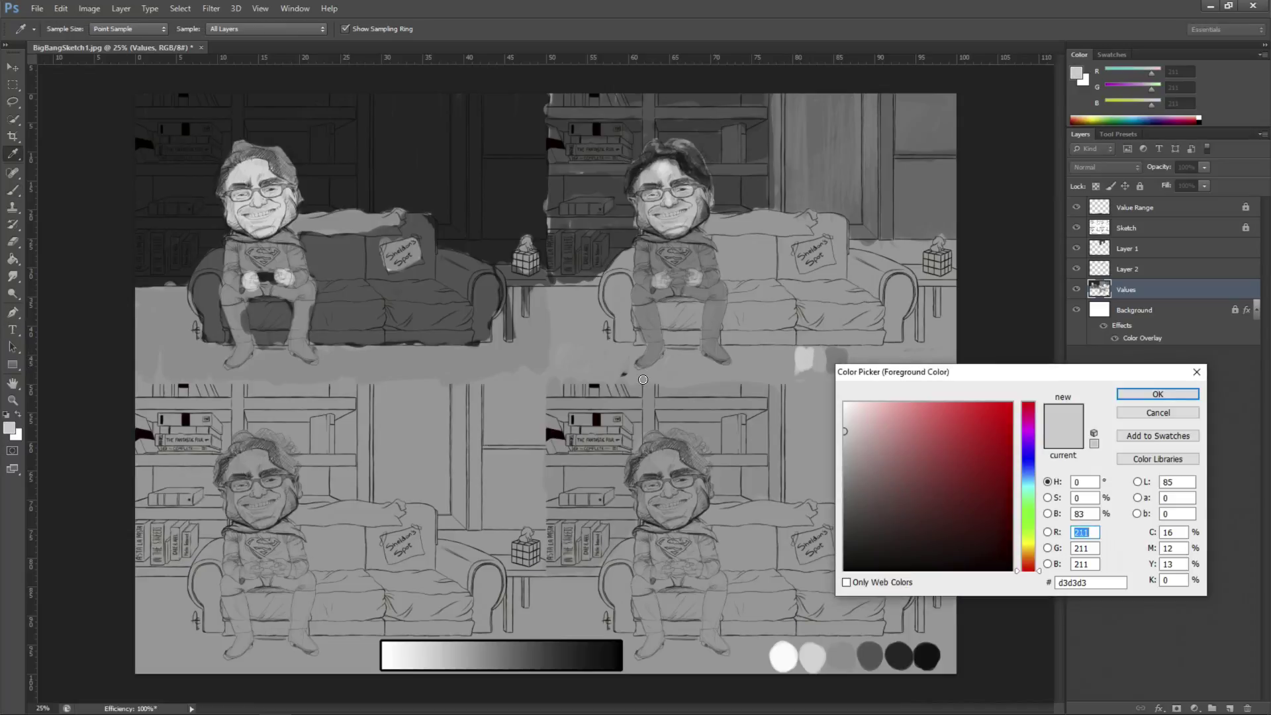
left_click(637, 392)
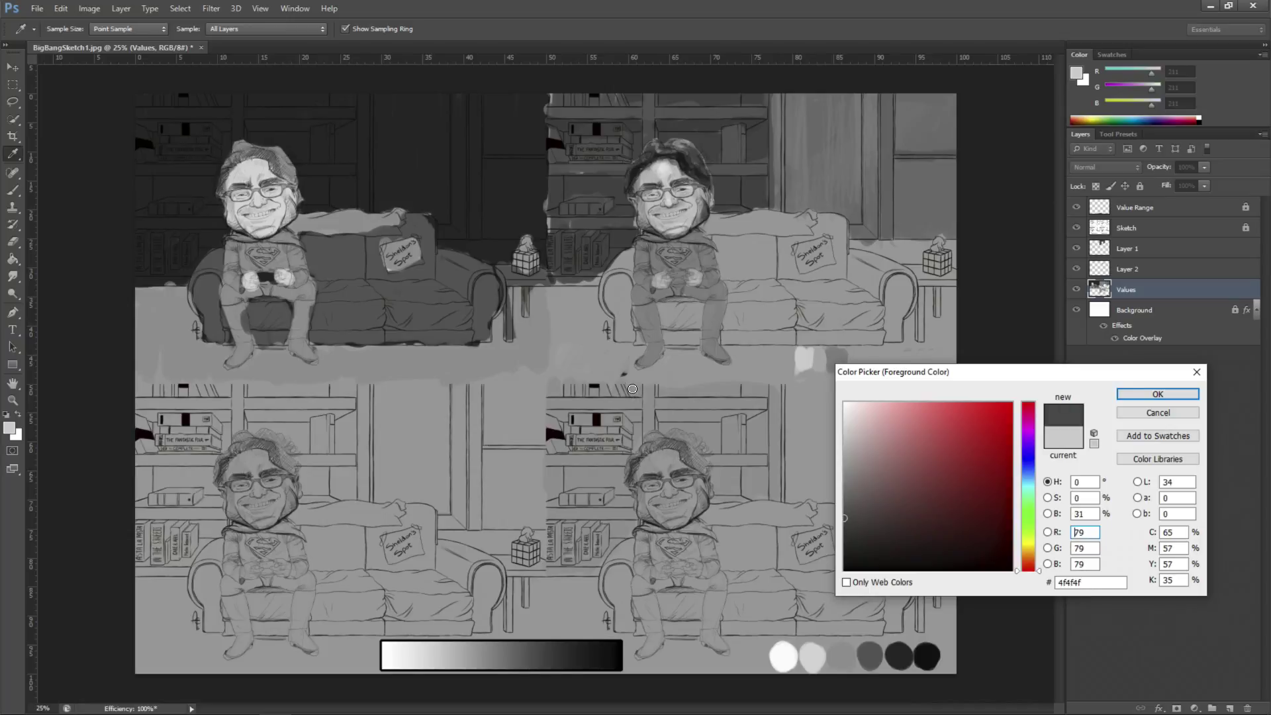
left_click(626, 378)
key("Return")
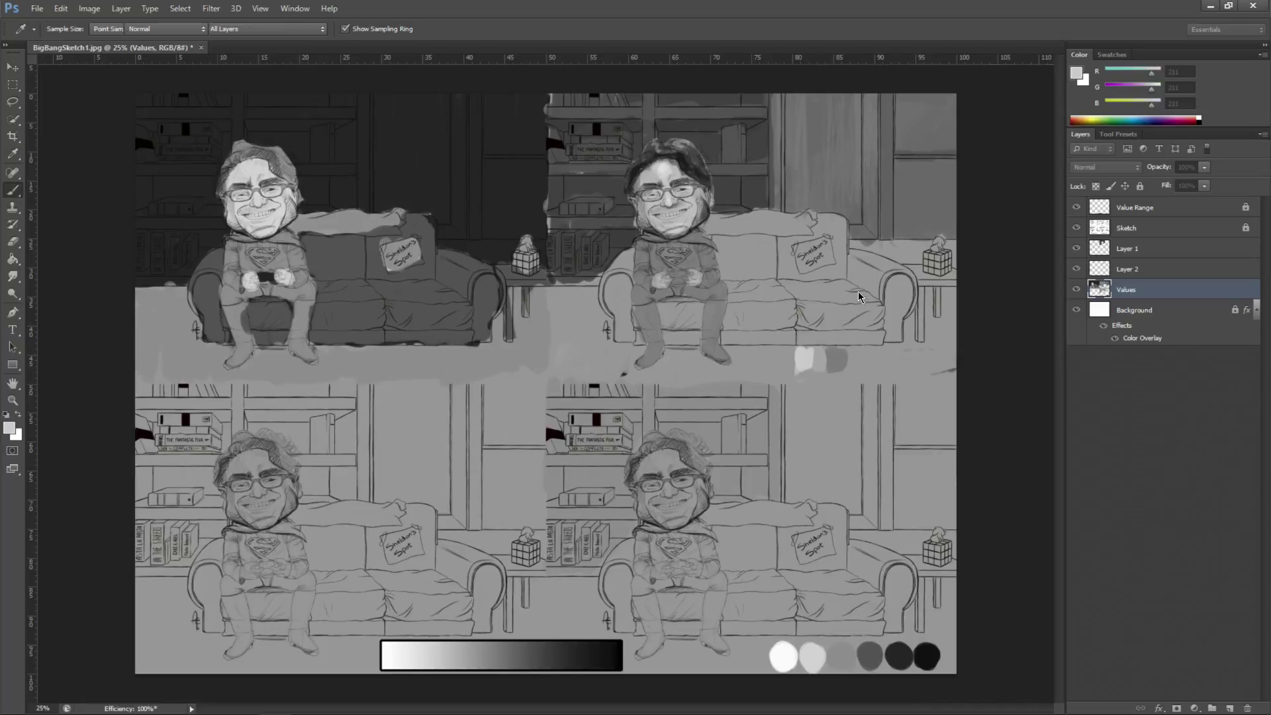
key("b")
left_click_drag(852, 351, 862, 361)
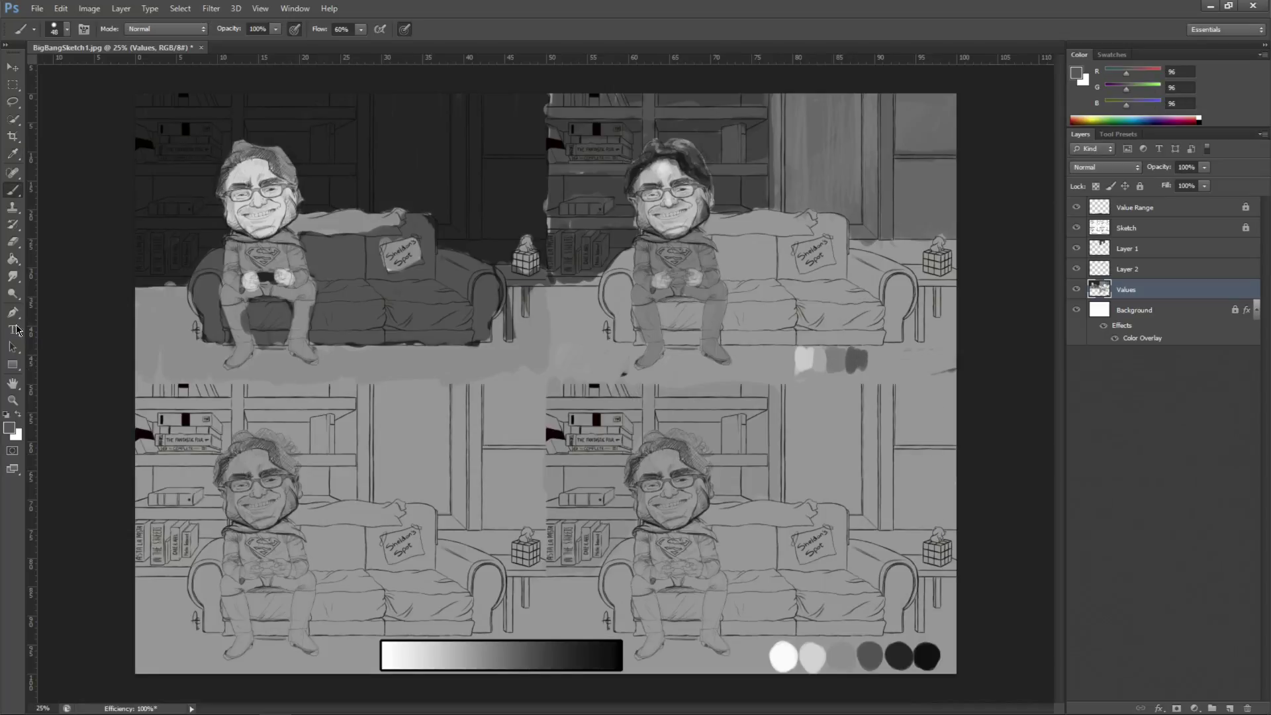
Set the foreground to darker grey RGB 64 and extend the right end of the swatch row with it.
left_click(9, 428)
left_click_drag(845, 528, 844, 528)
key("Return")
left_click_drag(650, 274, 664, 267)
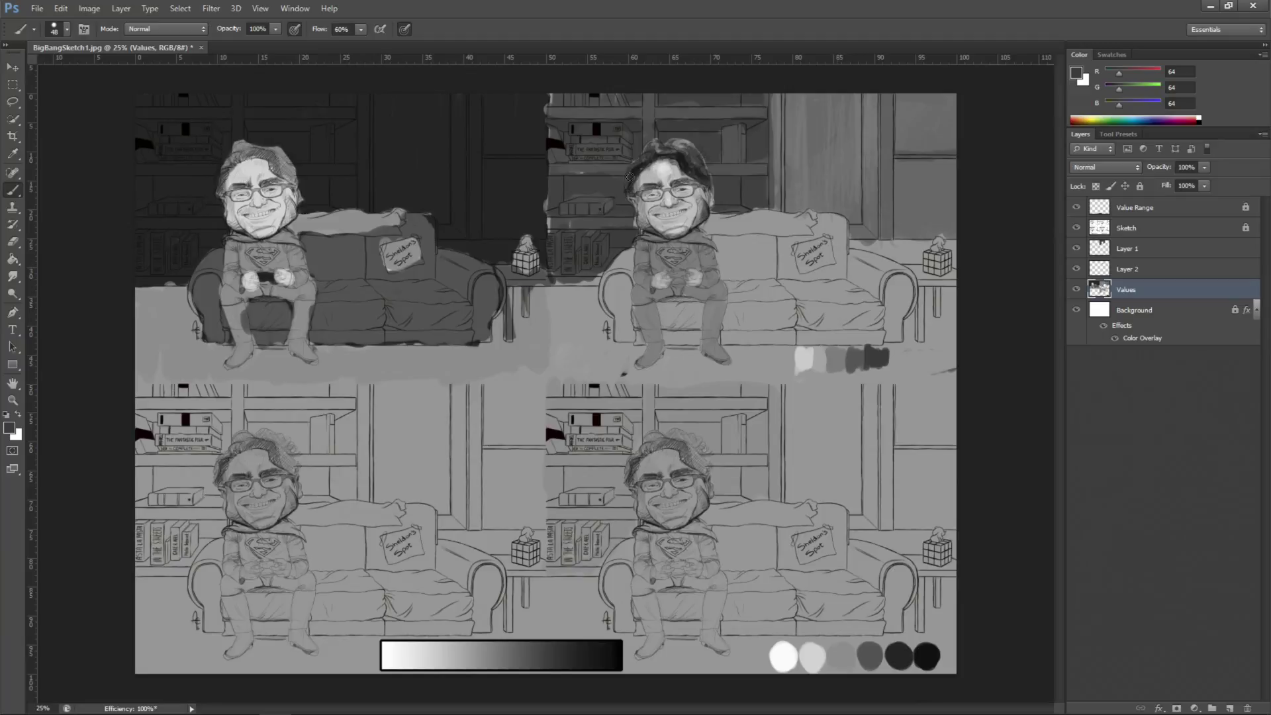
Paint the game controller in the upper-right figure's hands with RGB 64 and darken the lower legs with RGB 96.
left_click(852, 362, "alt")
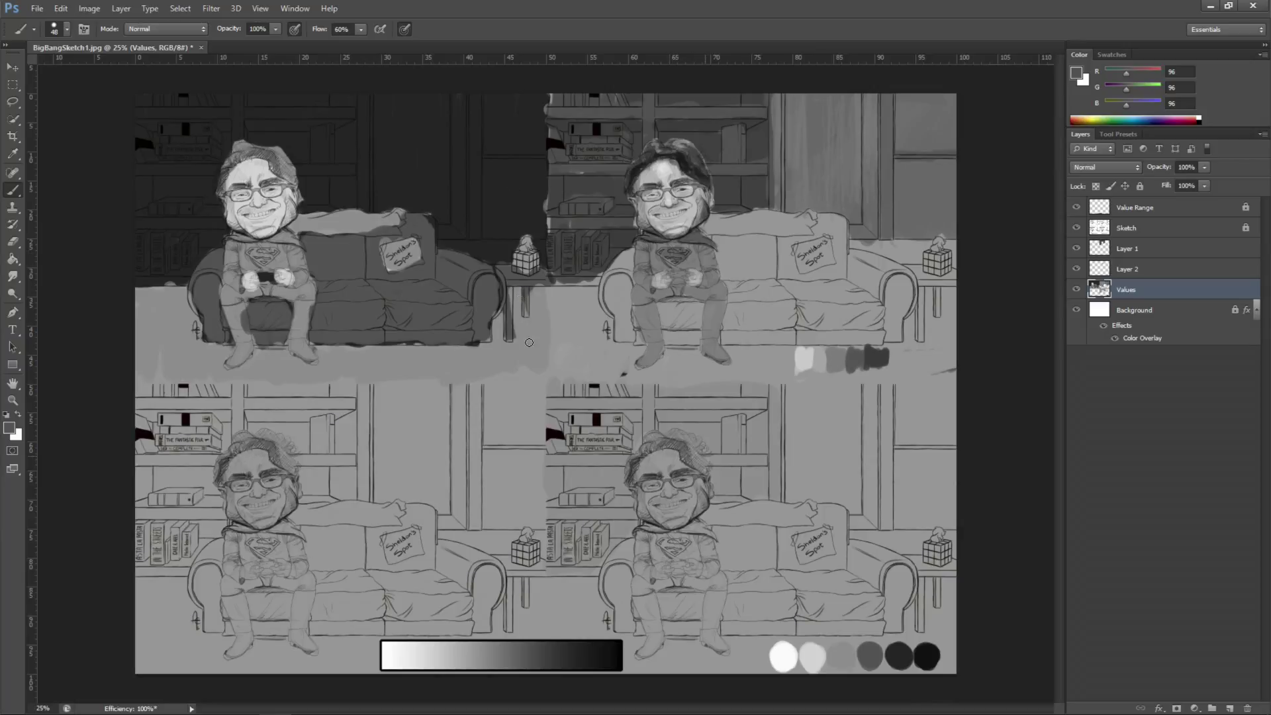
left_click(871, 359, "alt")
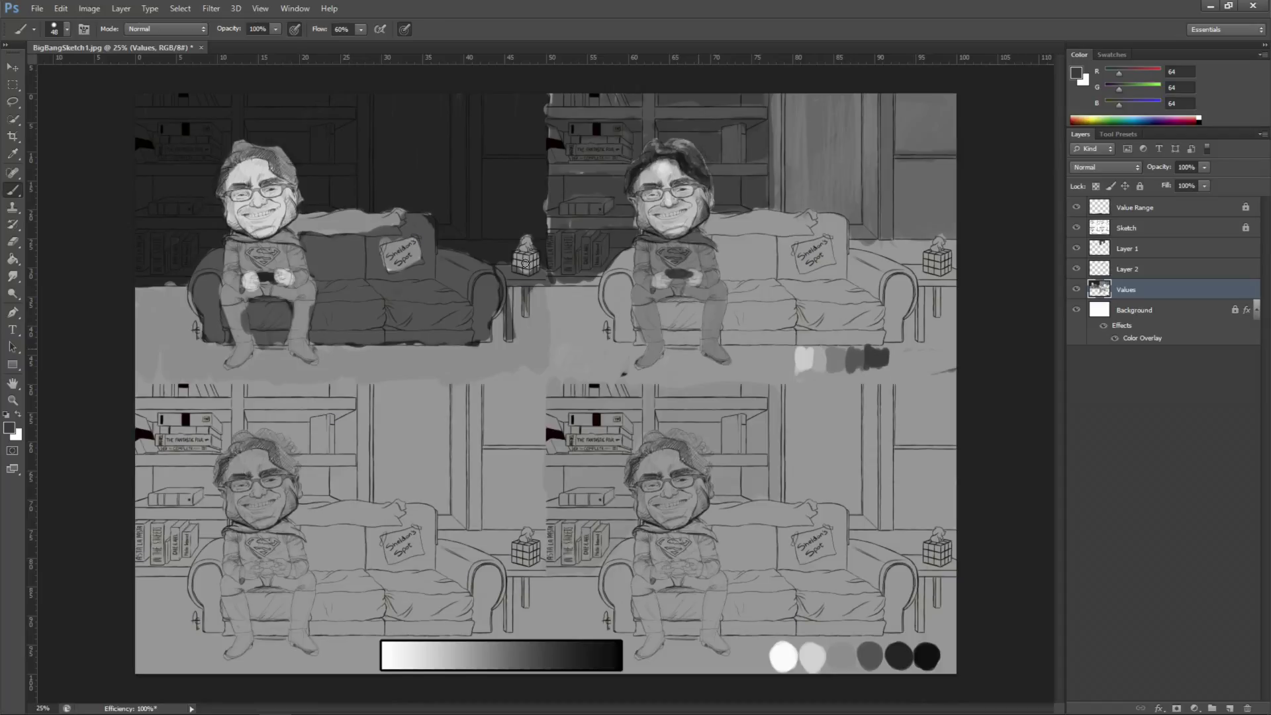
left_click(840, 361, "alt")
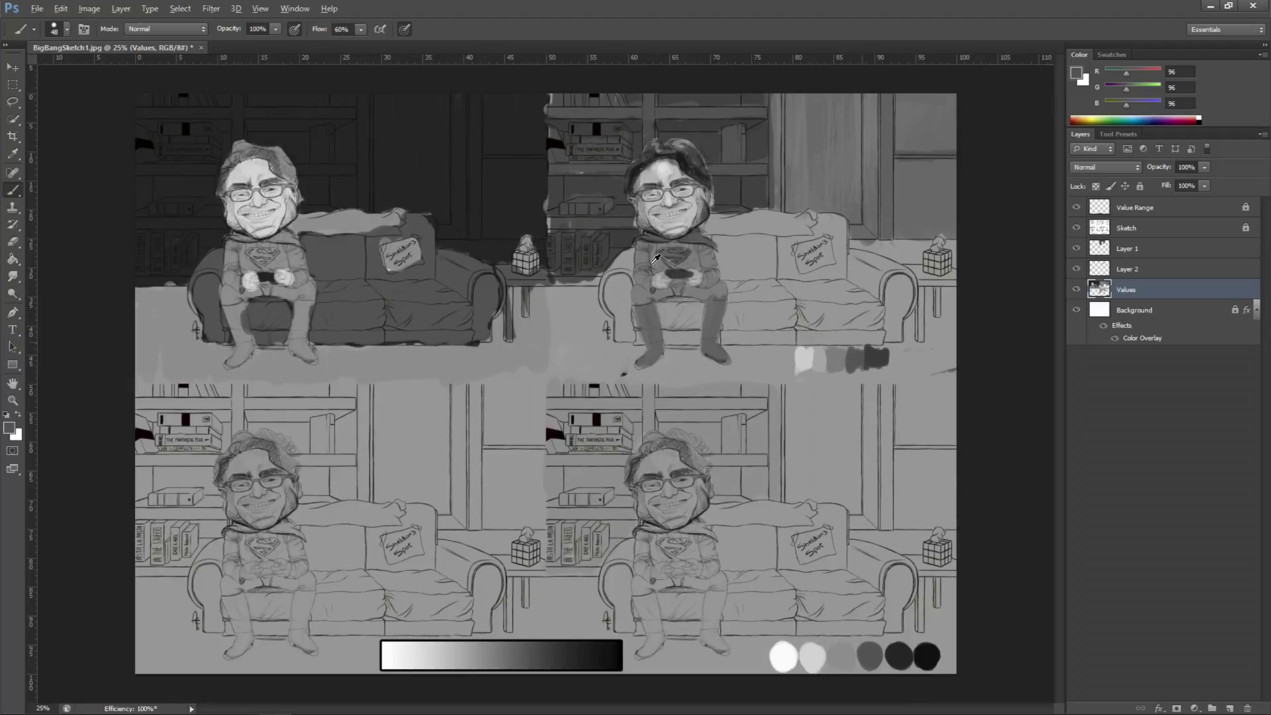
Darken the upper-right figure's chest emblem with RGB 64 and touch up the suit with greys RGB 96 and 176.
left_click(870, 356, "alt")
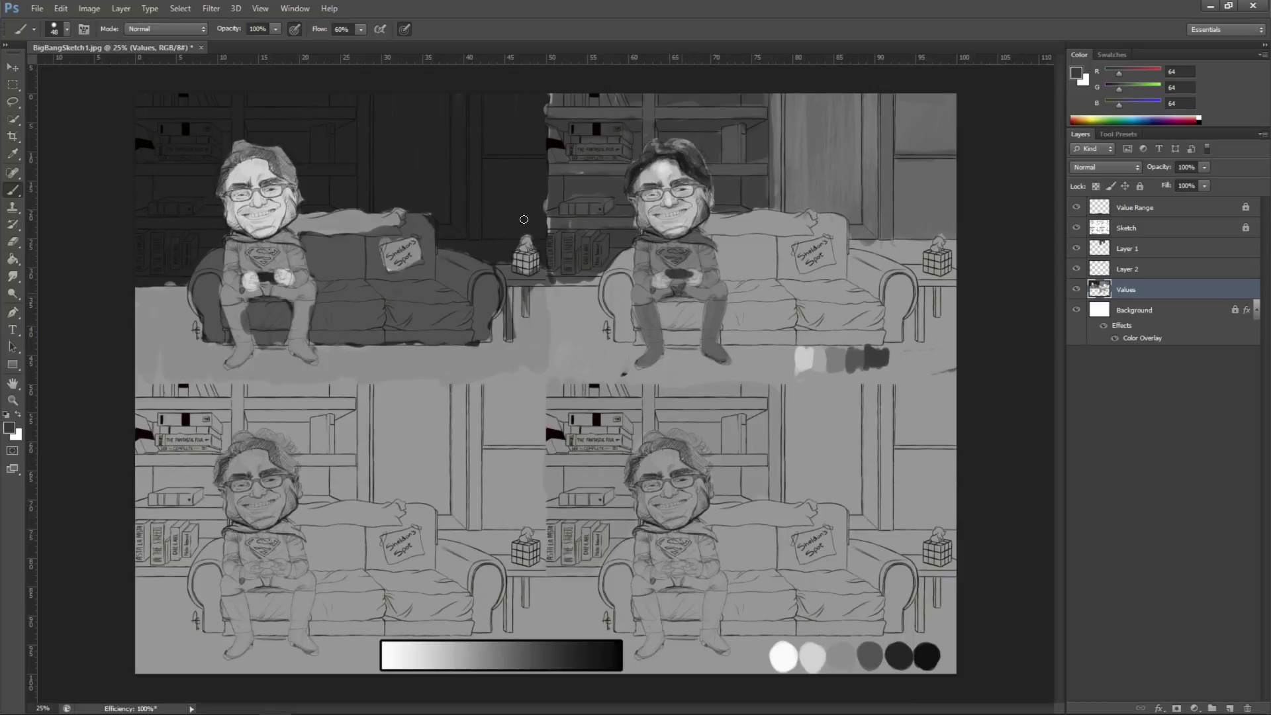
left_click(645, 265, "alt")
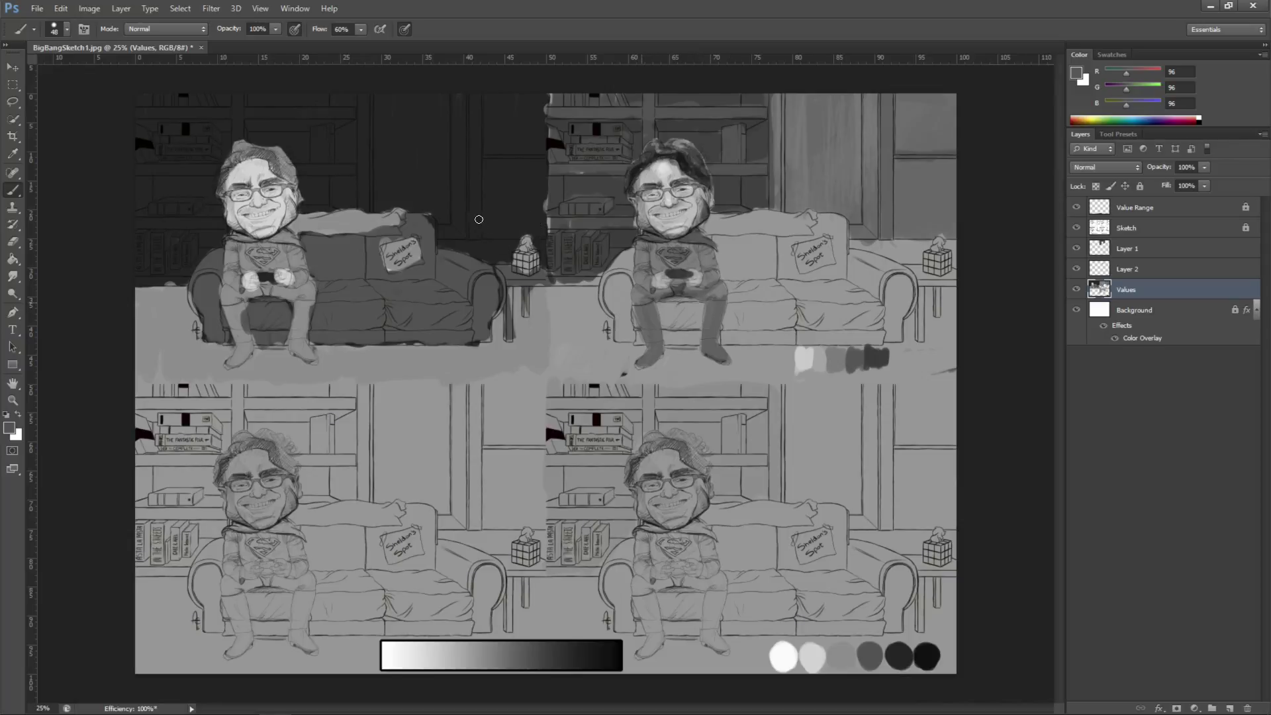
left_click(611, 265, "alt")
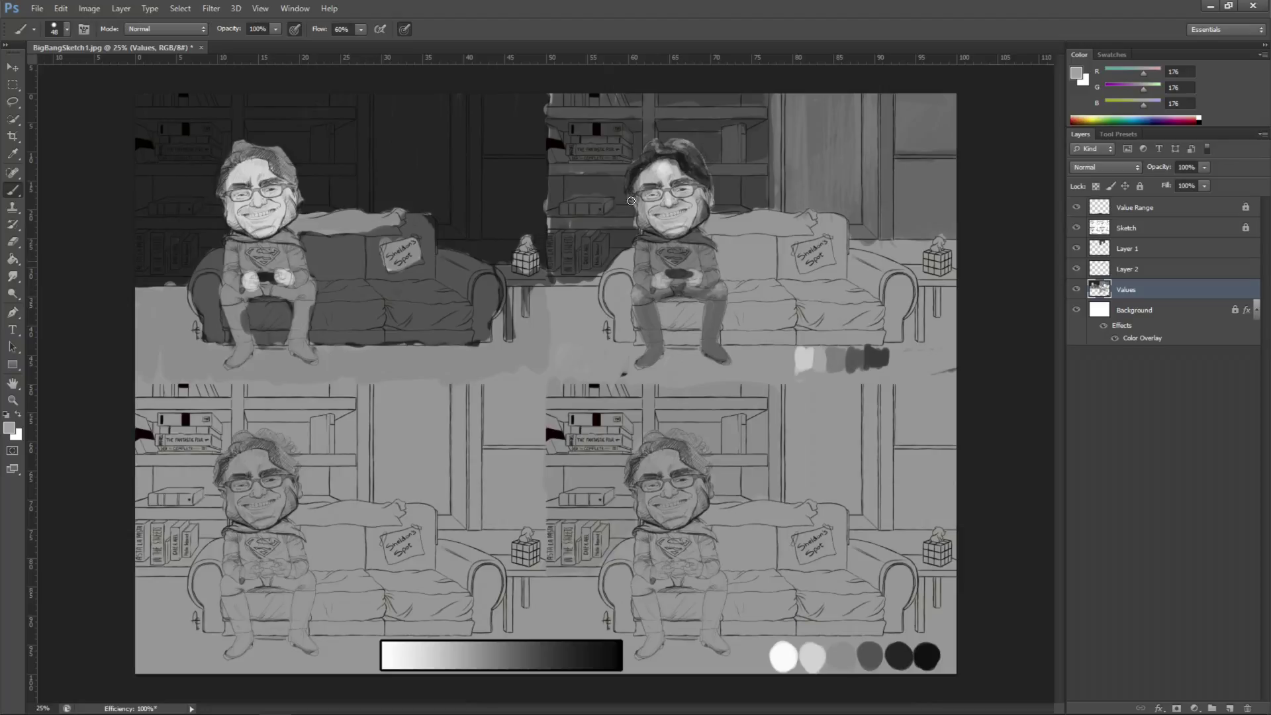
Deepen the upper-right figure's boots with RGB 64 and sample greys RGB 176 and 96 from the swatch row.
left_click(872, 358, "alt")
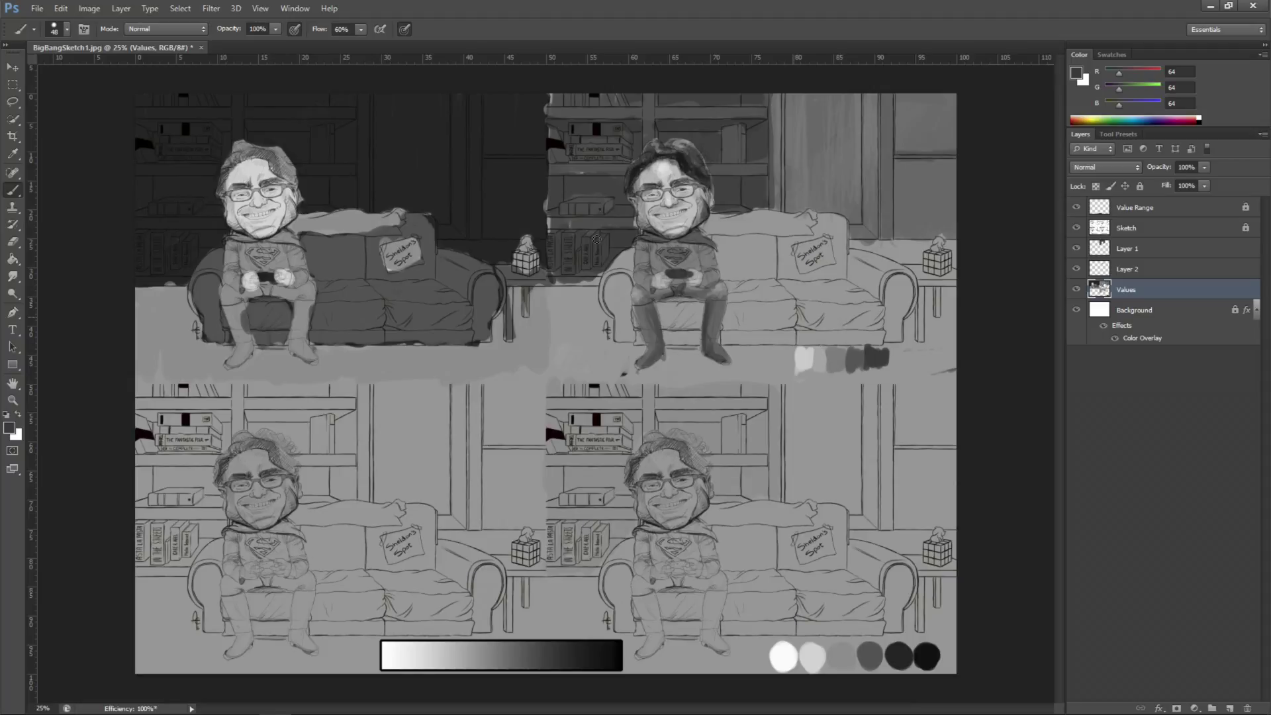
left_click(816, 359, "alt")
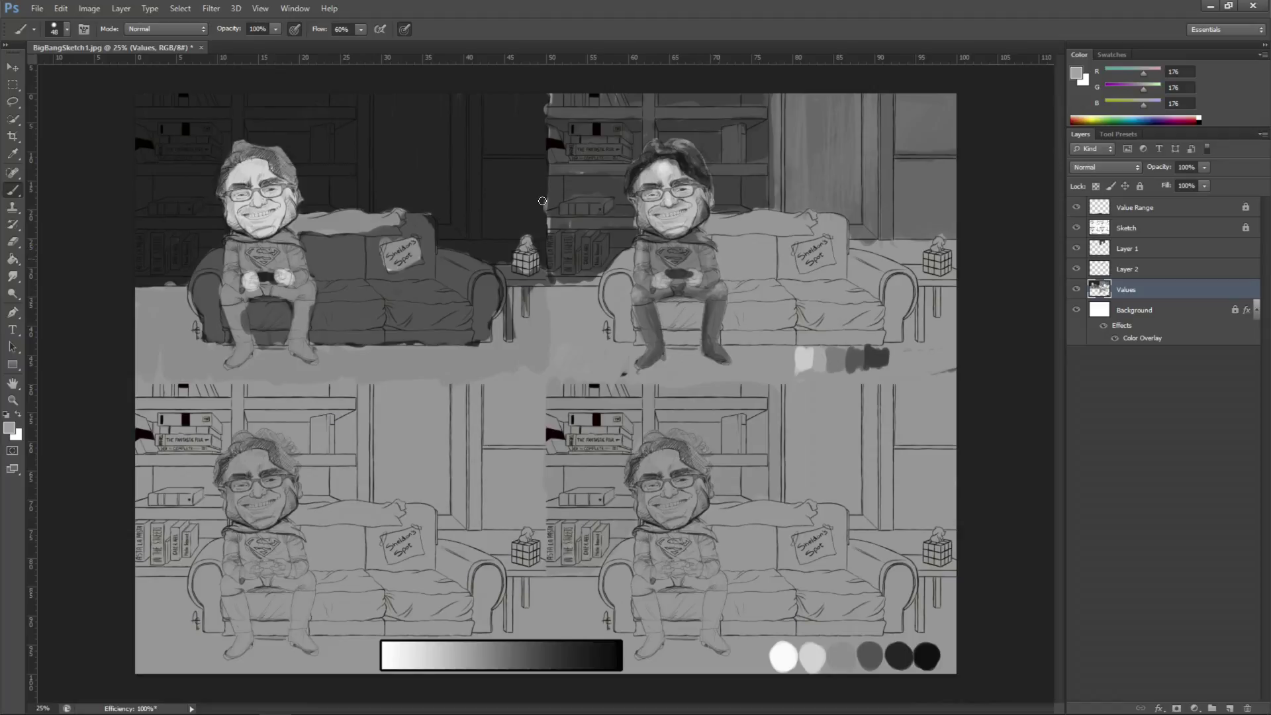
left_click(853, 358, "alt")
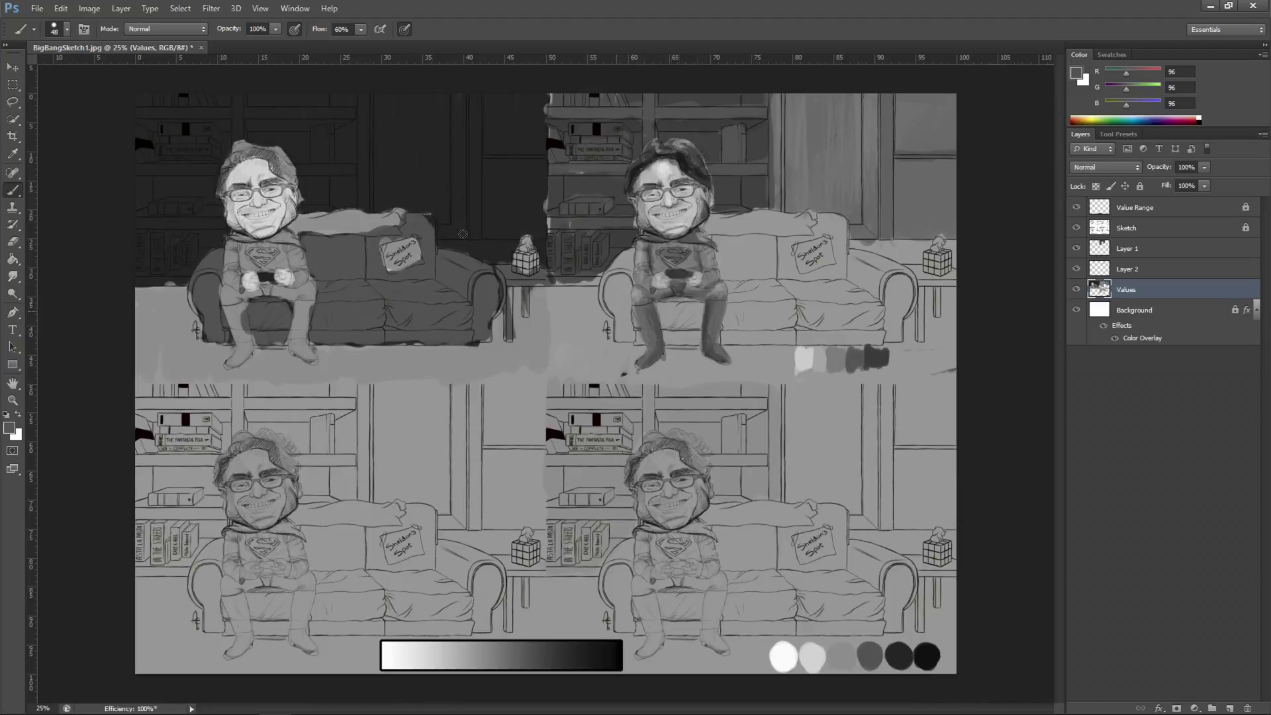
Touch up the upper-right figure with greys RGB 211 and 64, and test RGB 72 on the sofa beside the figure.
left_click(609, 262, "alt")
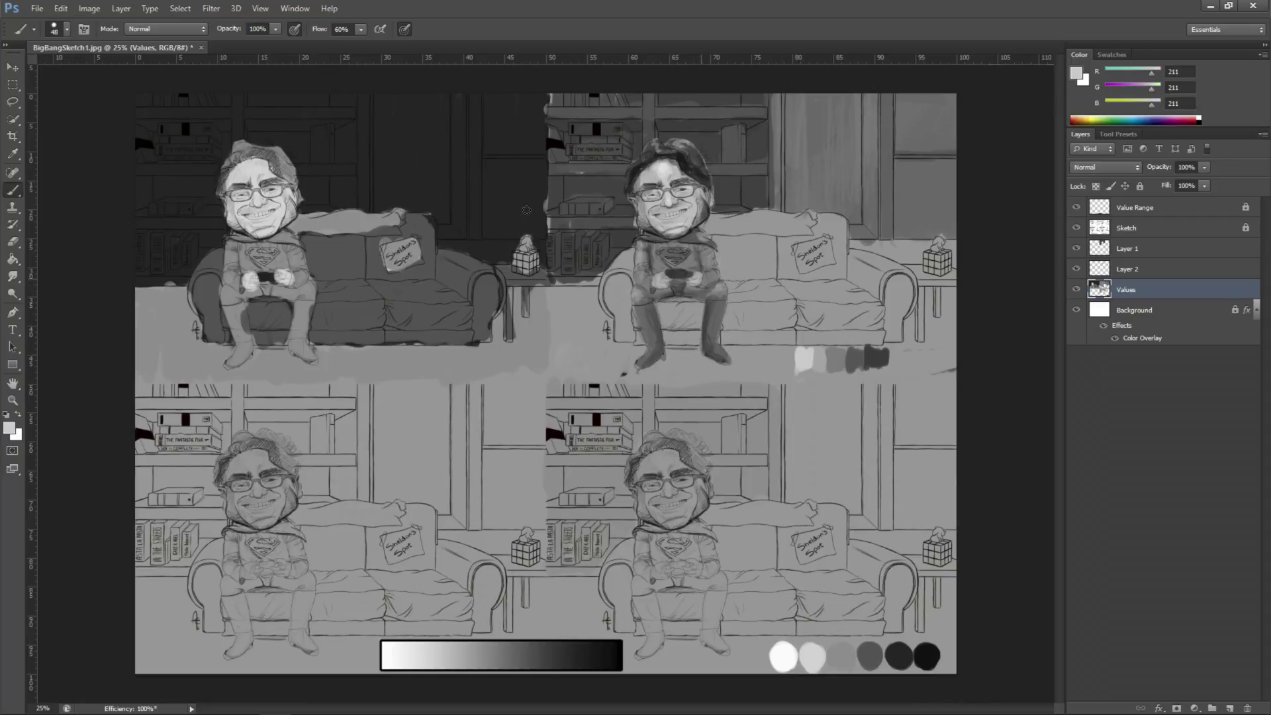
left_click(663, 266, "alt")
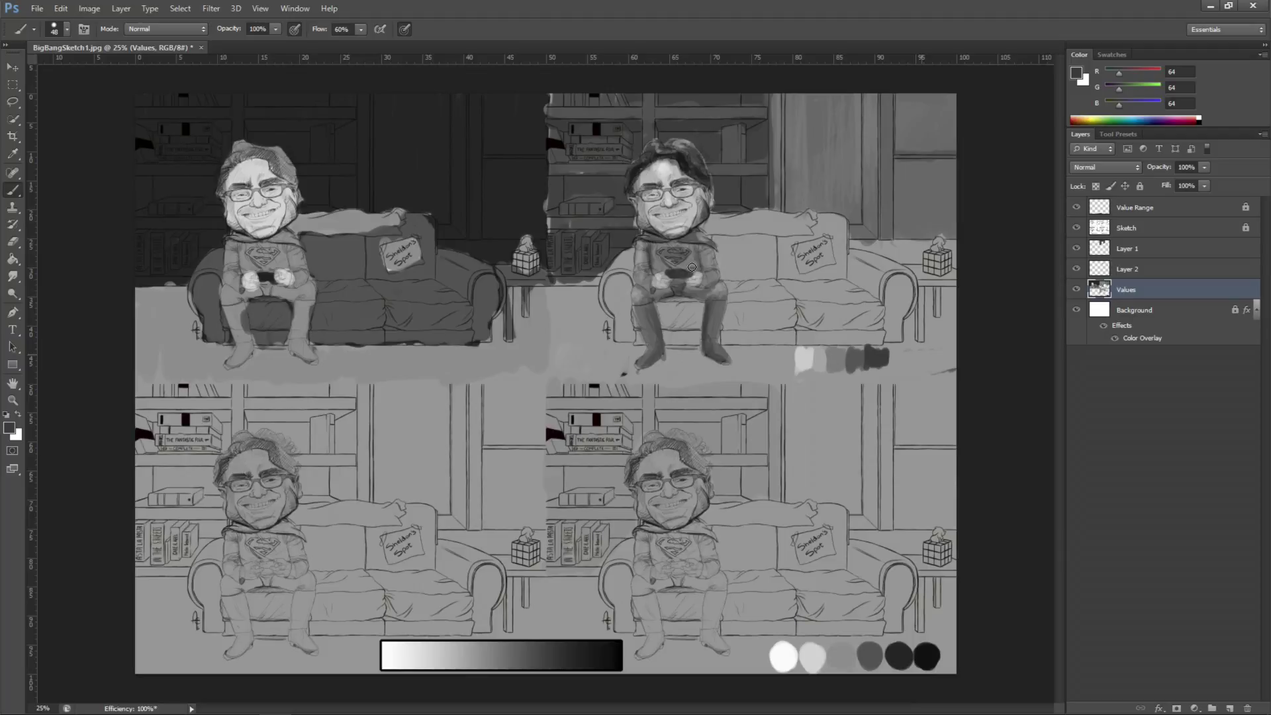
left_click(540, 136, "alt")
mouse_move(755, 251)
left_mouse_down()
mouse_move(753, 270)
mouse_move(733, 278)
mouse_move(728, 319)
mouse_move(740, 277)
left_mouse_up()
mouse_move(624, 255)
left_mouse_down()
mouse_move(613, 270)
mouse_move(626, 255)
mouse_move(624, 268)
left_mouse_up()
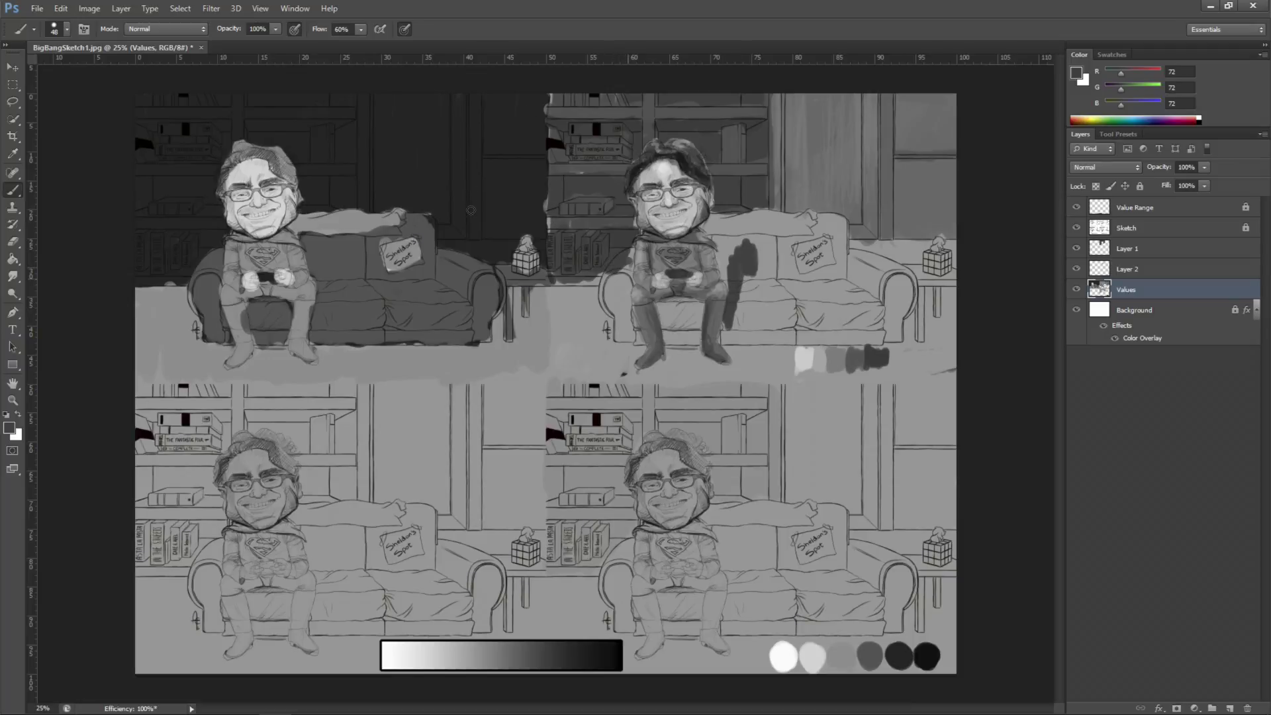
Set the foreground to mid grey RGB 104 and fill the upper-right sofa with it, leaving the pillow and blanket light.
left_click(9, 429)
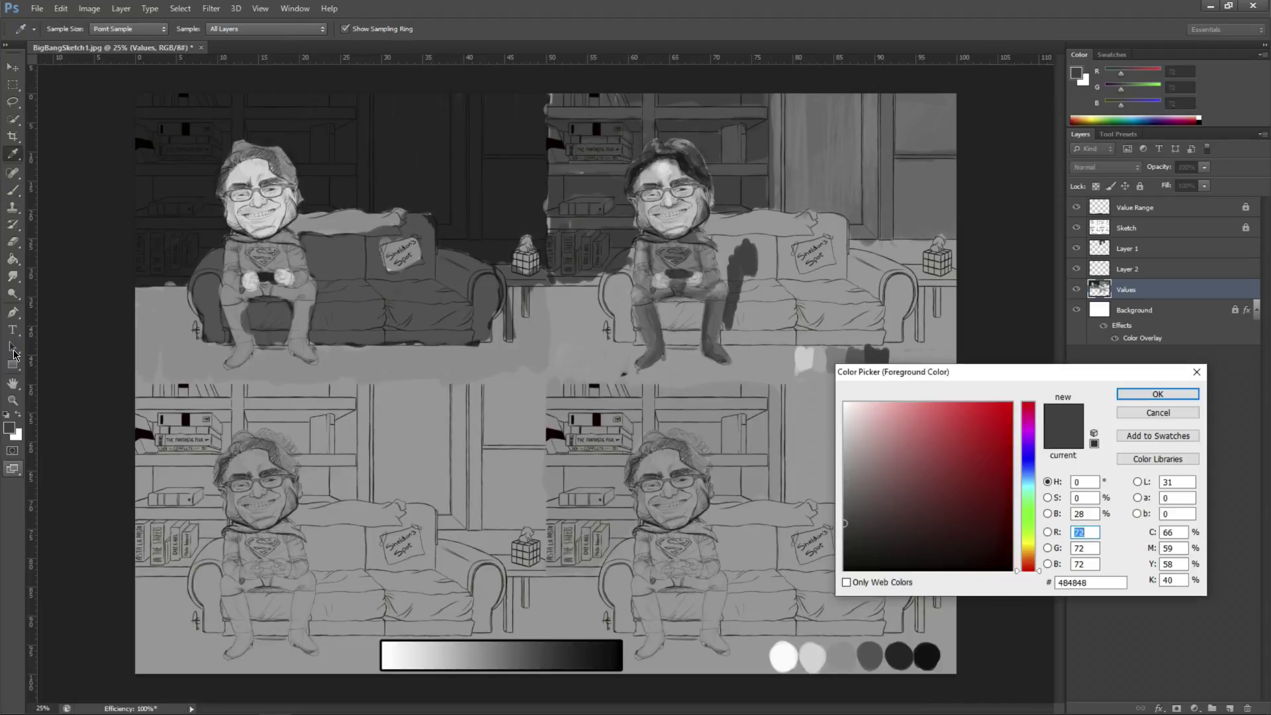
left_click(631, 376)
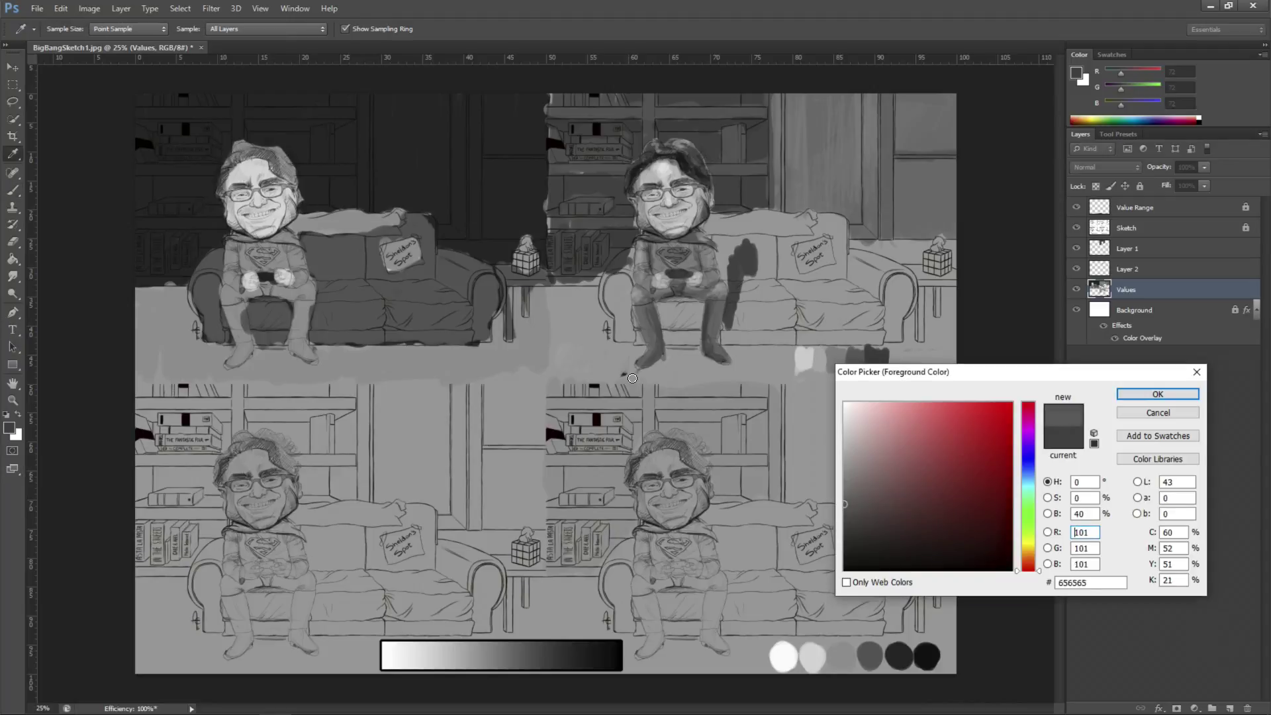
key("Return")
key("b")
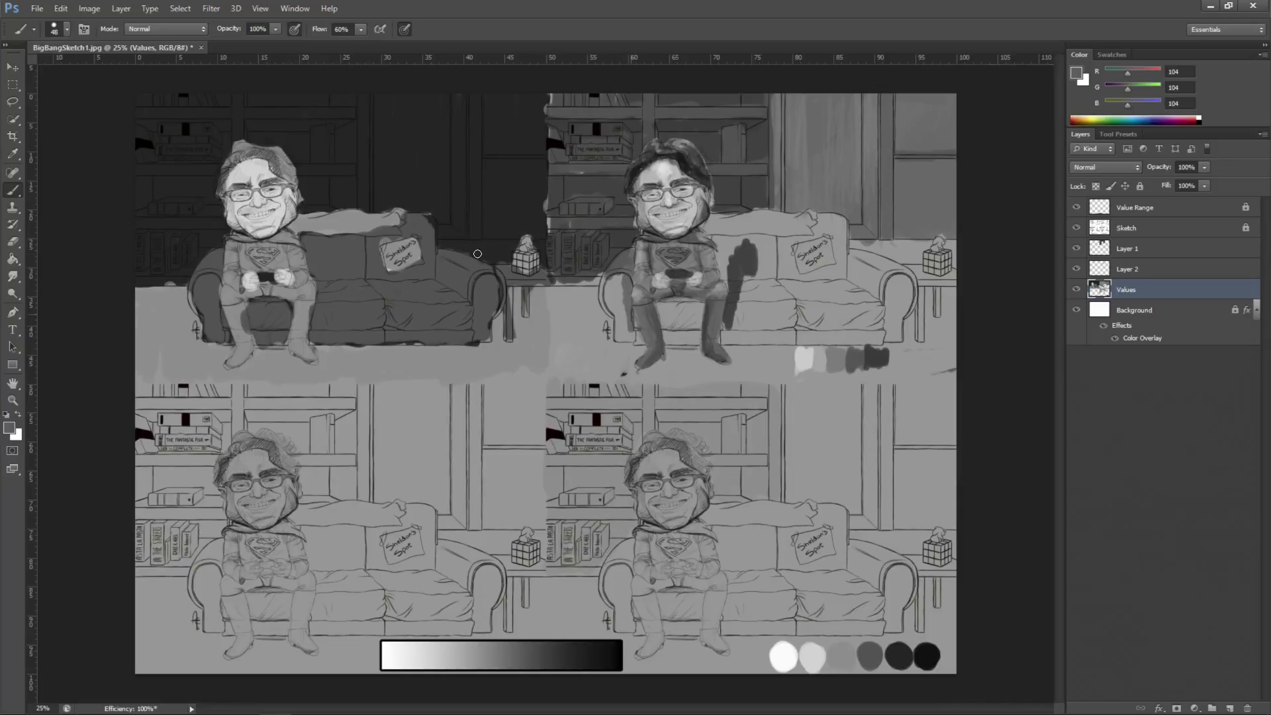
mouse_move(630, 338)
left_mouse_down()
mouse_move(607, 298)
mouse_move(619, 268)
left_mouse_up()
left_click_drag(464, 201, 473, 247)
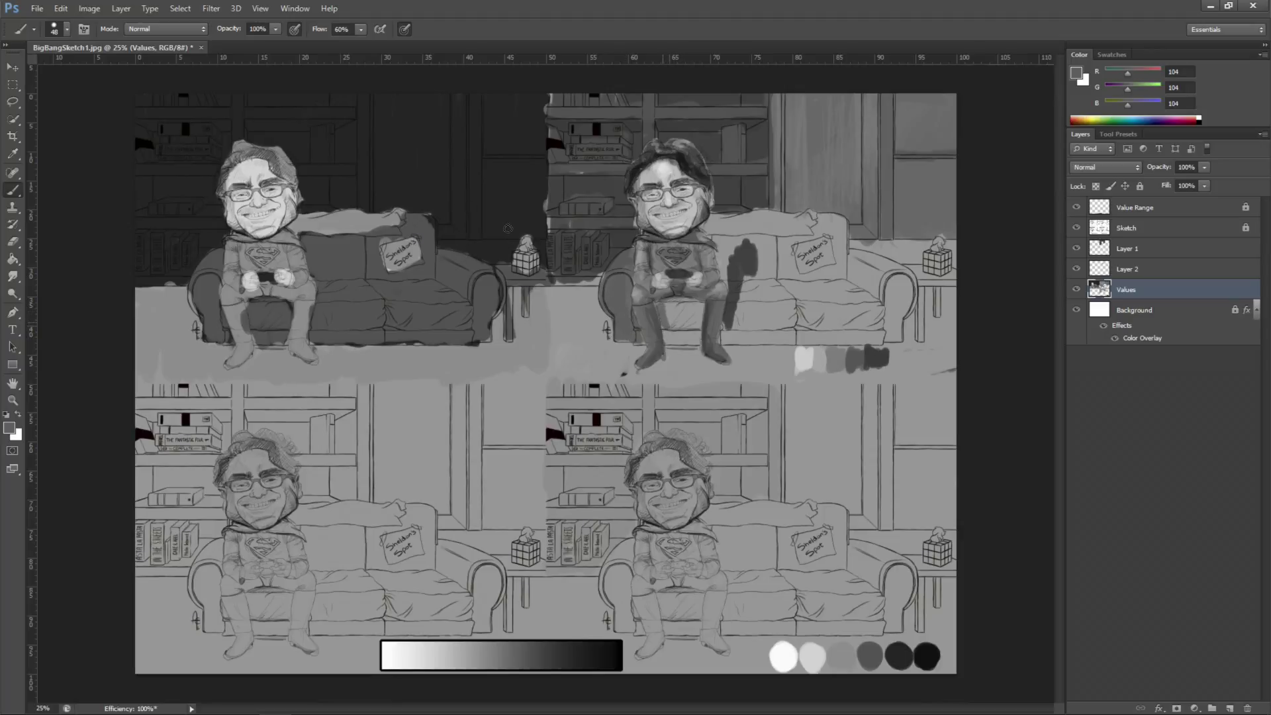
mouse_move(692, 301)
left_mouse_down()
mouse_move(695, 328)
mouse_move(669, 309)
mouse_move(667, 336)
mouse_move(725, 330)
left_mouse_up()
mouse_move(543, 250)
left_mouse_down()
mouse_move(538, 176)
mouse_move(585, 188)
mouse_move(563, 180)
mouse_move(576, 178)
mouse_move(550, 194)
mouse_move(544, 178)
mouse_move(557, 199)
mouse_move(581, 182)
mouse_move(592, 213)
mouse_move(586, 186)
mouse_move(617, 163)
mouse_move(628, 165)
mouse_move(632, 213)
mouse_move(588, 202)
mouse_move(553, 243)
mouse_move(549, 218)
mouse_move(556, 240)
mouse_move(574, 200)
mouse_move(574, 227)
mouse_move(592, 211)
mouse_move(595, 250)
mouse_move(547, 255)
mouse_move(562, 244)
mouse_move(661, 255)
mouse_move(668, 207)
mouse_move(678, 236)
mouse_move(686, 225)
mouse_move(639, 193)
mouse_move(649, 219)
mouse_move(666, 208)
mouse_move(665, 250)
mouse_move(603, 221)
mouse_move(606, 201)
mouse_move(646, 236)
left_mouse_up()
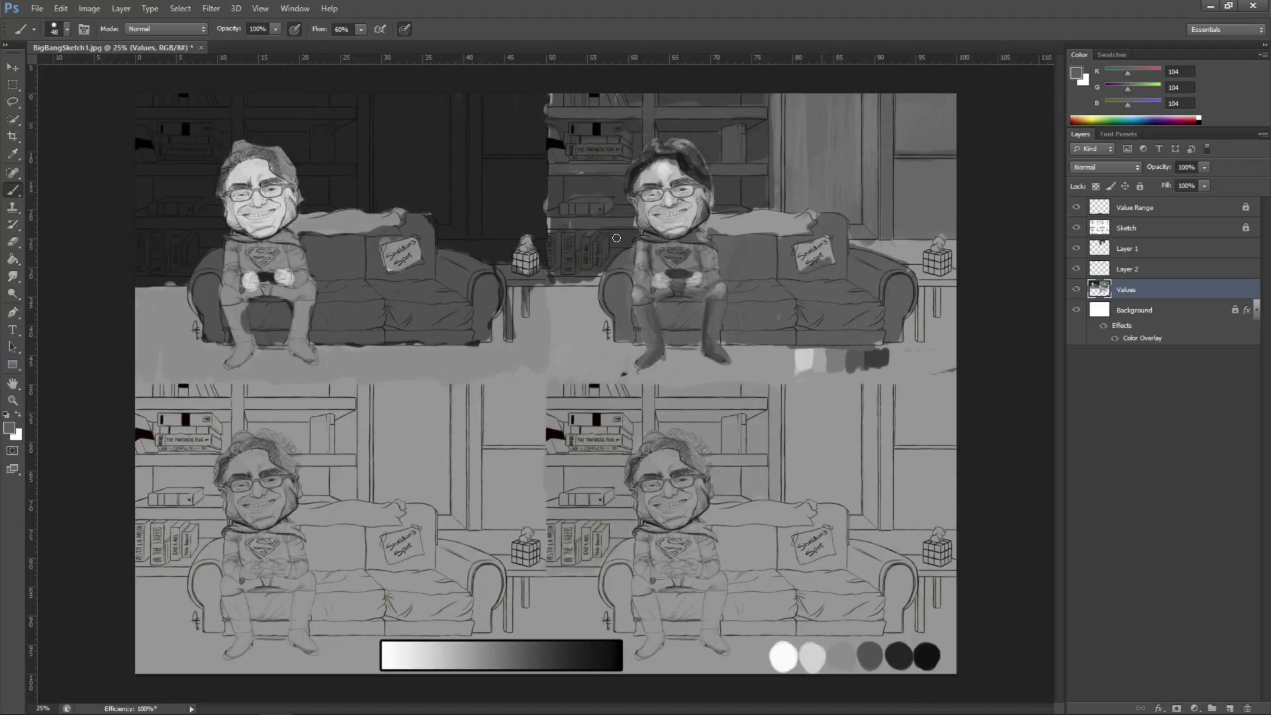
Lighten the upper-right sofa's pillow with grey RGB 176 and cover the old swatch row with floor grey RGB 163.
left_click(823, 359, "alt")
left_click_drag(601, 202, 615, 198)
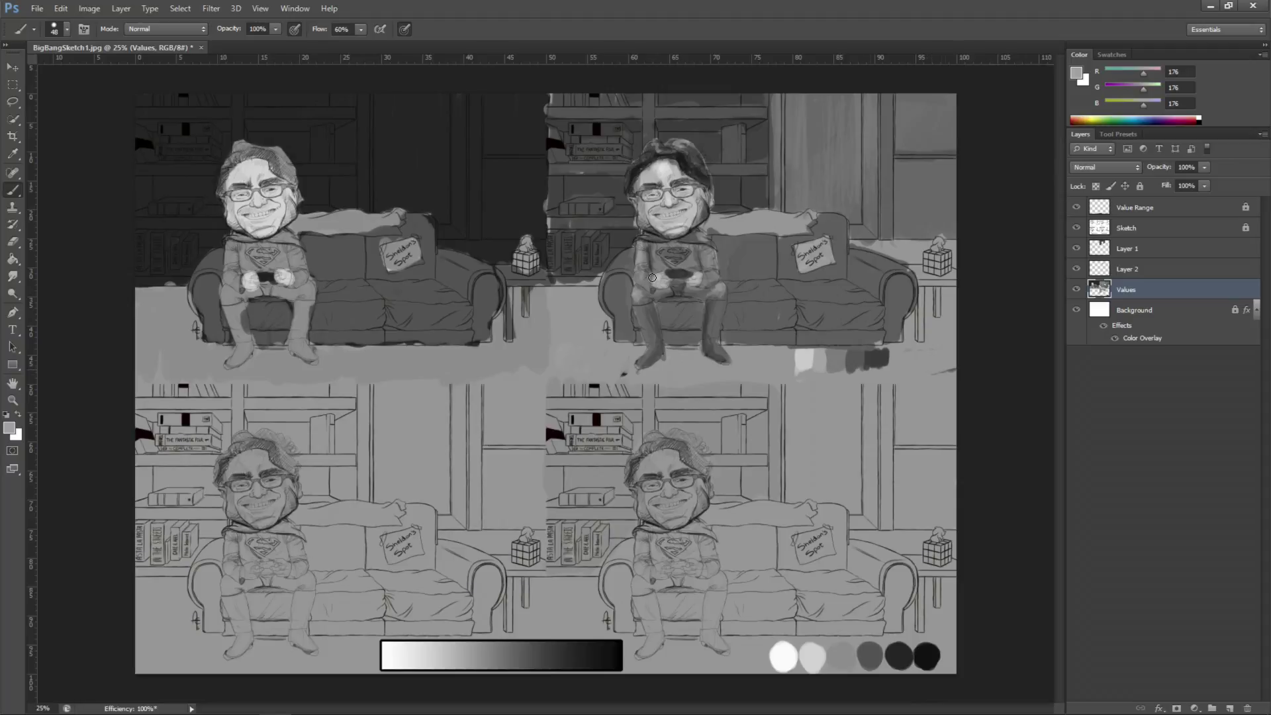
left_click(910, 360, "alt")
mouse_move(895, 352)
left_mouse_down()
mouse_move(799, 359)
mouse_move(891, 356)
left_mouse_up()
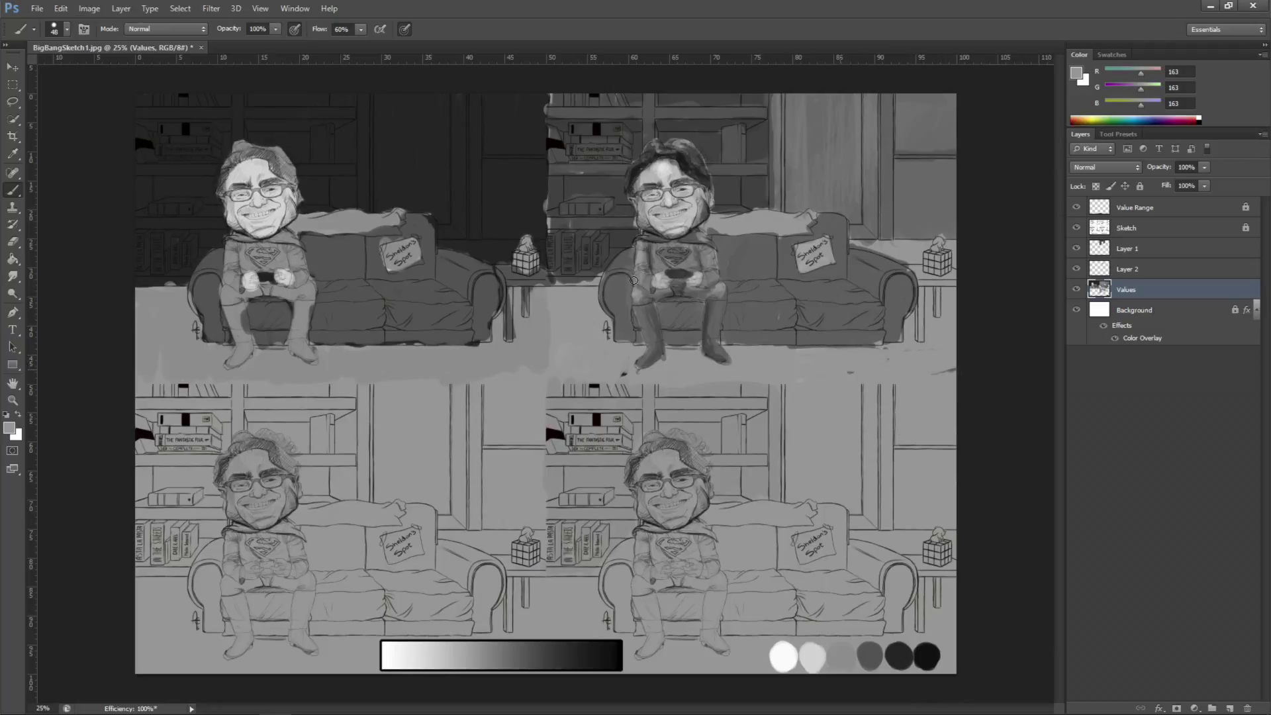
Start a new swatch row below the upper-right sofa with sofa grey RGB 104 and a darker grey RGB 79, 78, 78.
left_click(760, 263, "alt")
left_click_drag(844, 357, 837, 358)
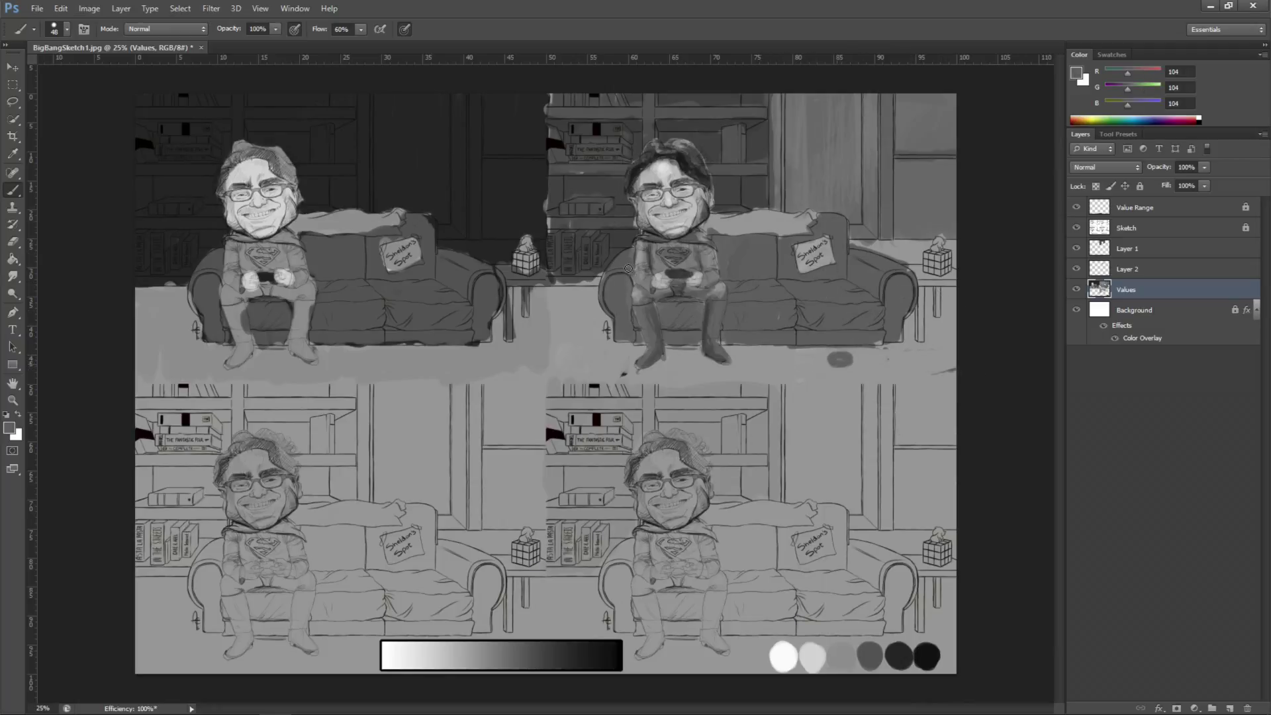
left_click(9, 427)
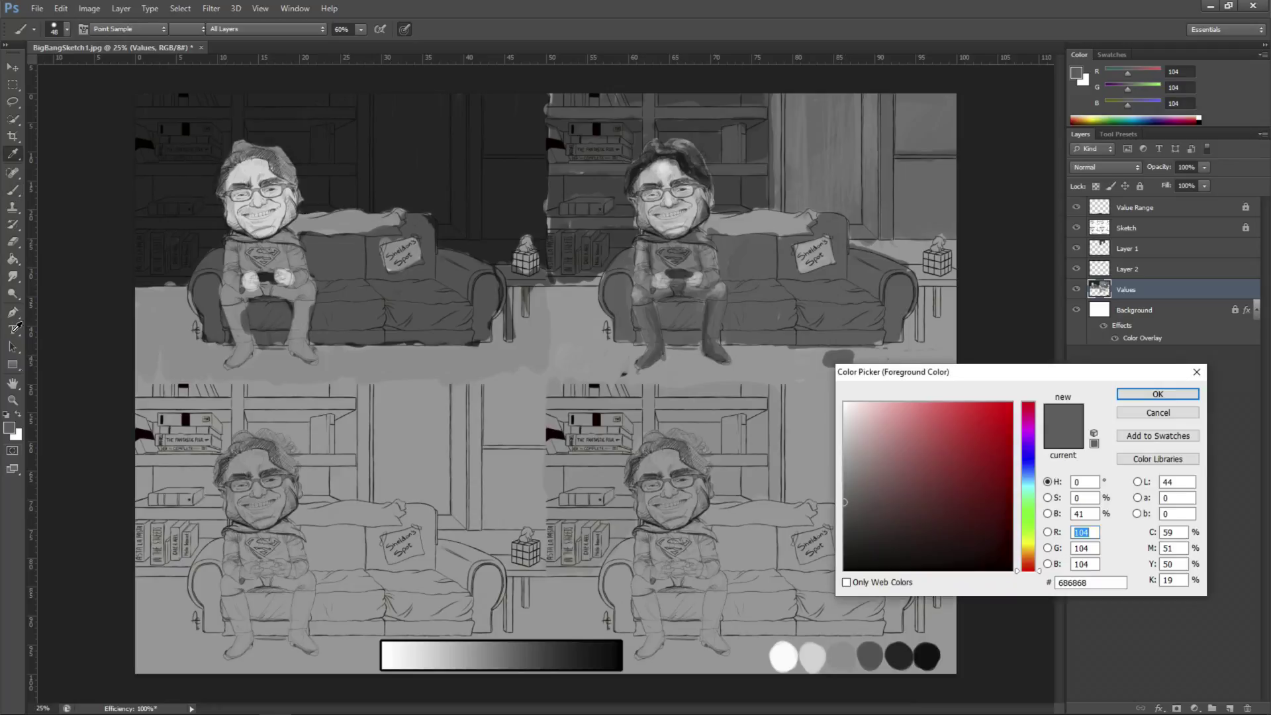
left_click(846, 520)
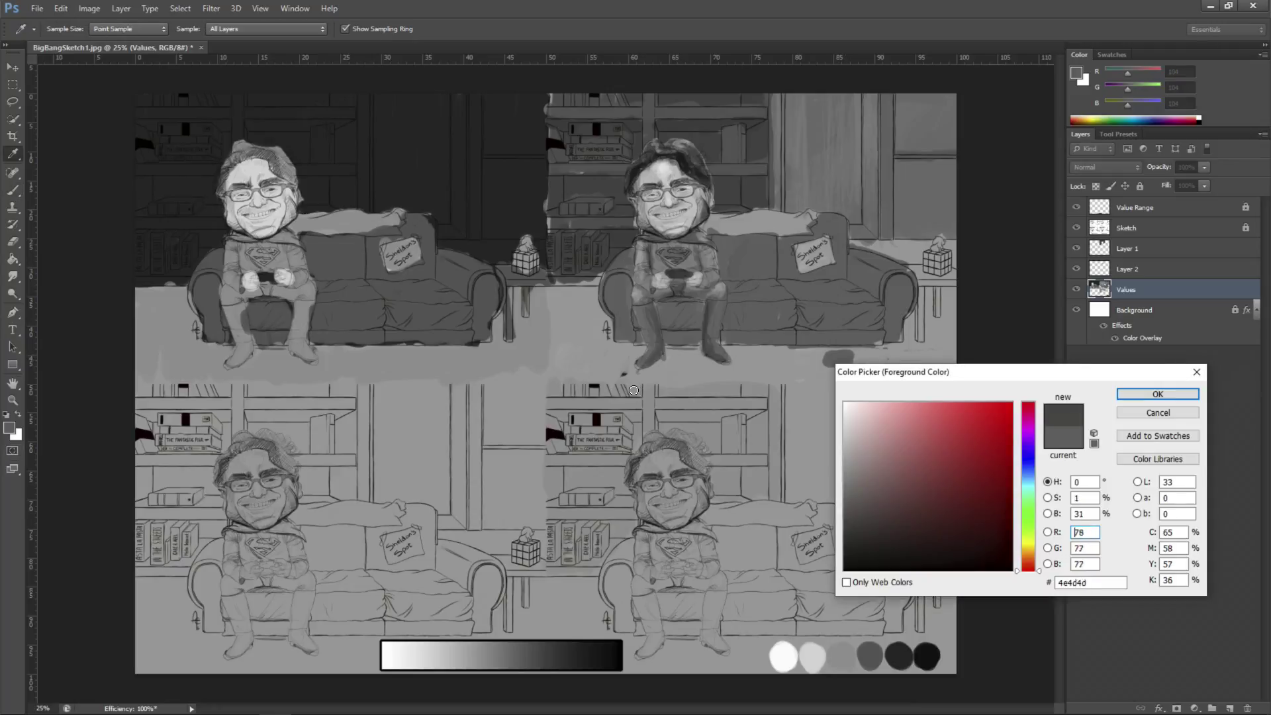
left_click(1139, 395)
left_click_drag(852, 358, 858, 357)
Set the foreground to dark grey RGB 57 and paint it as the darkest swatch of the new row.
left_click(9, 428)
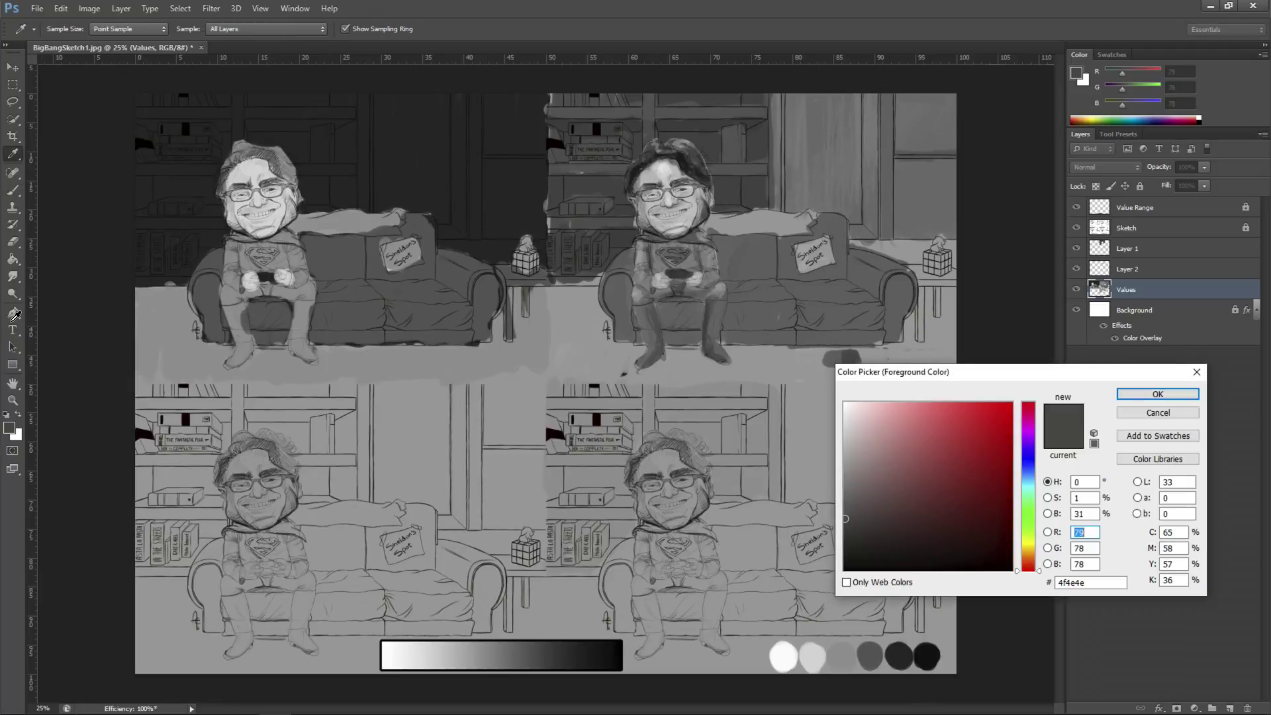
left_click_drag(848, 529, 844, 533)
key("Return")
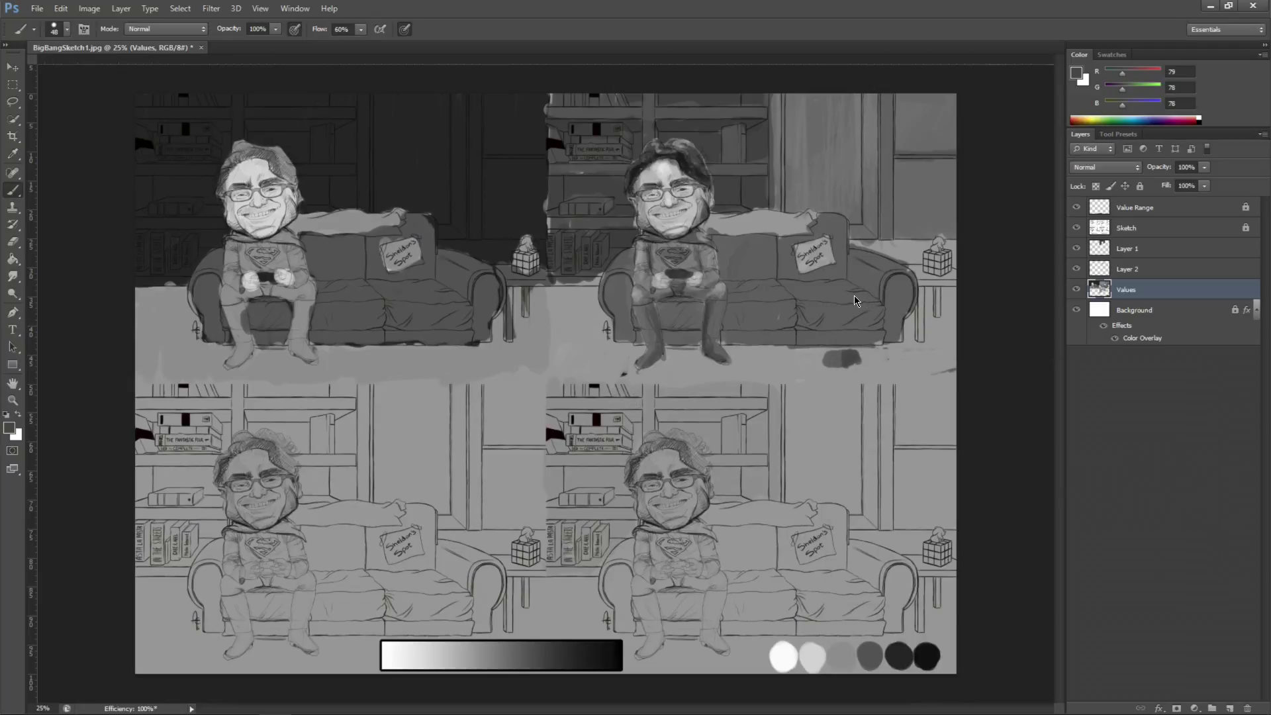
left_click_drag(868, 360, 869, 355)
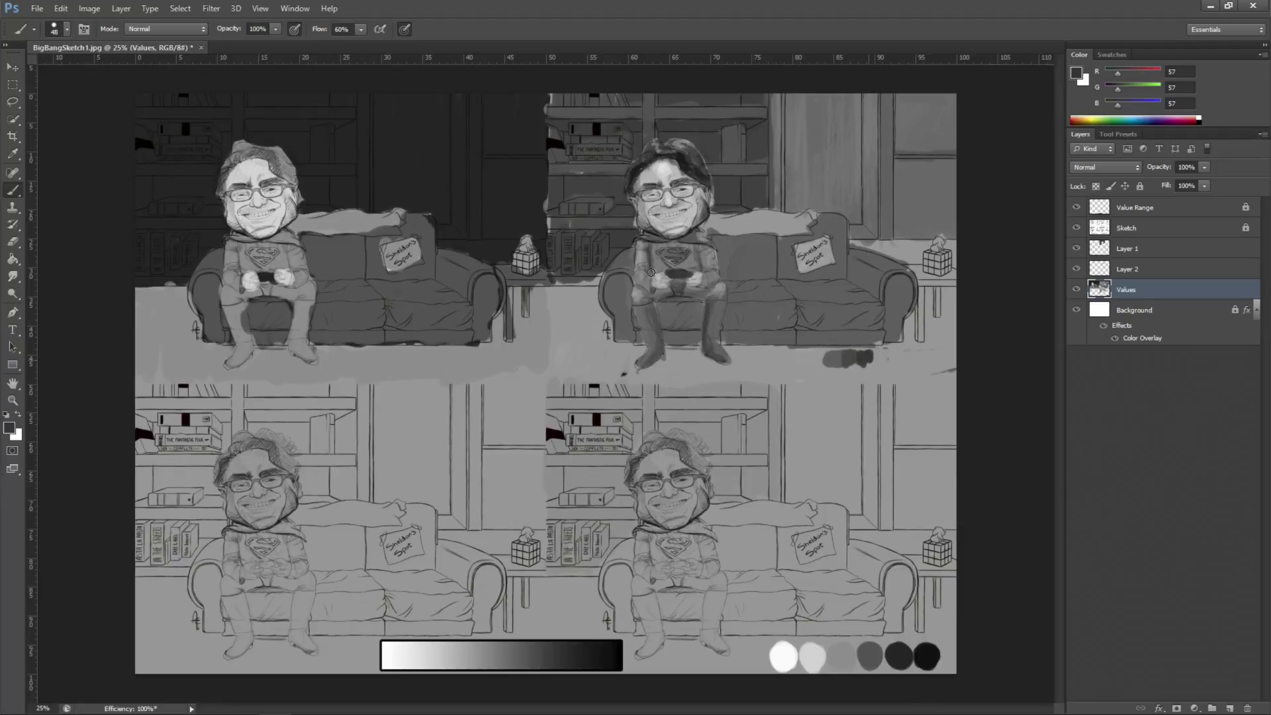
Set the foreground to lighter grey RGB 122 and add it at the light end of the swatch row.
left_click(9, 427)
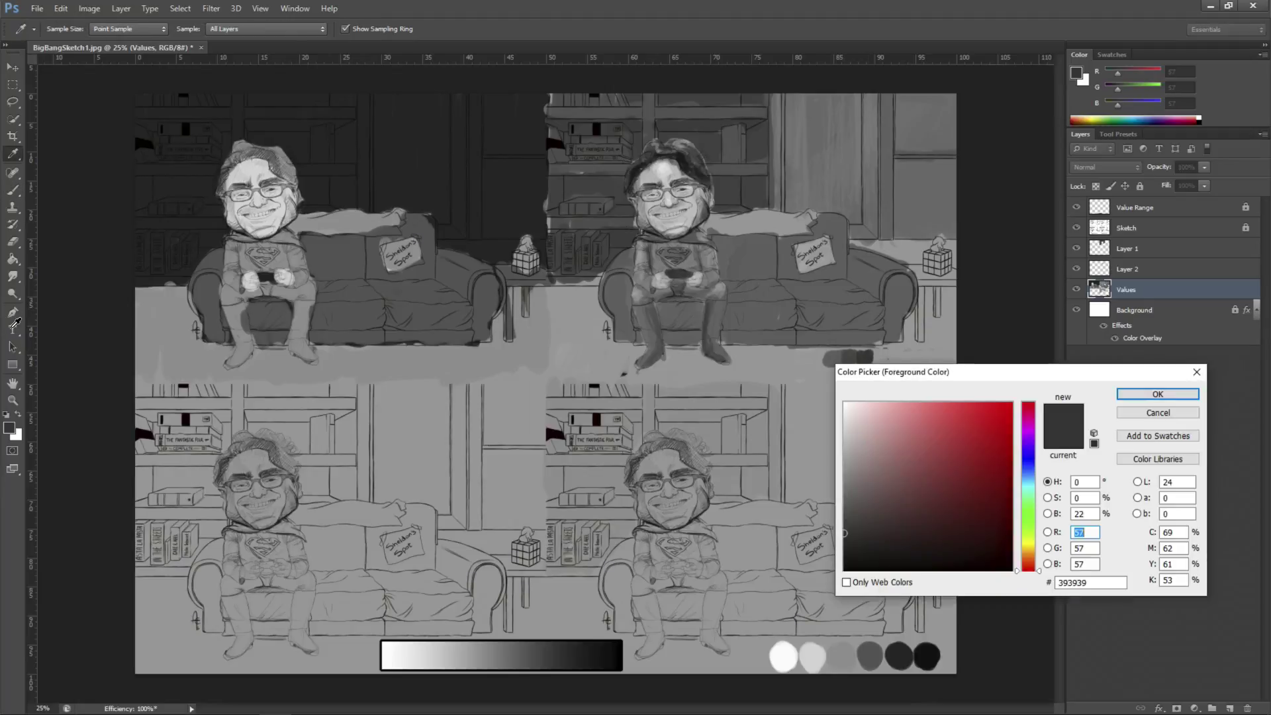
left_click(627, 265)
left_click(633, 369)
left_click(648, 349)
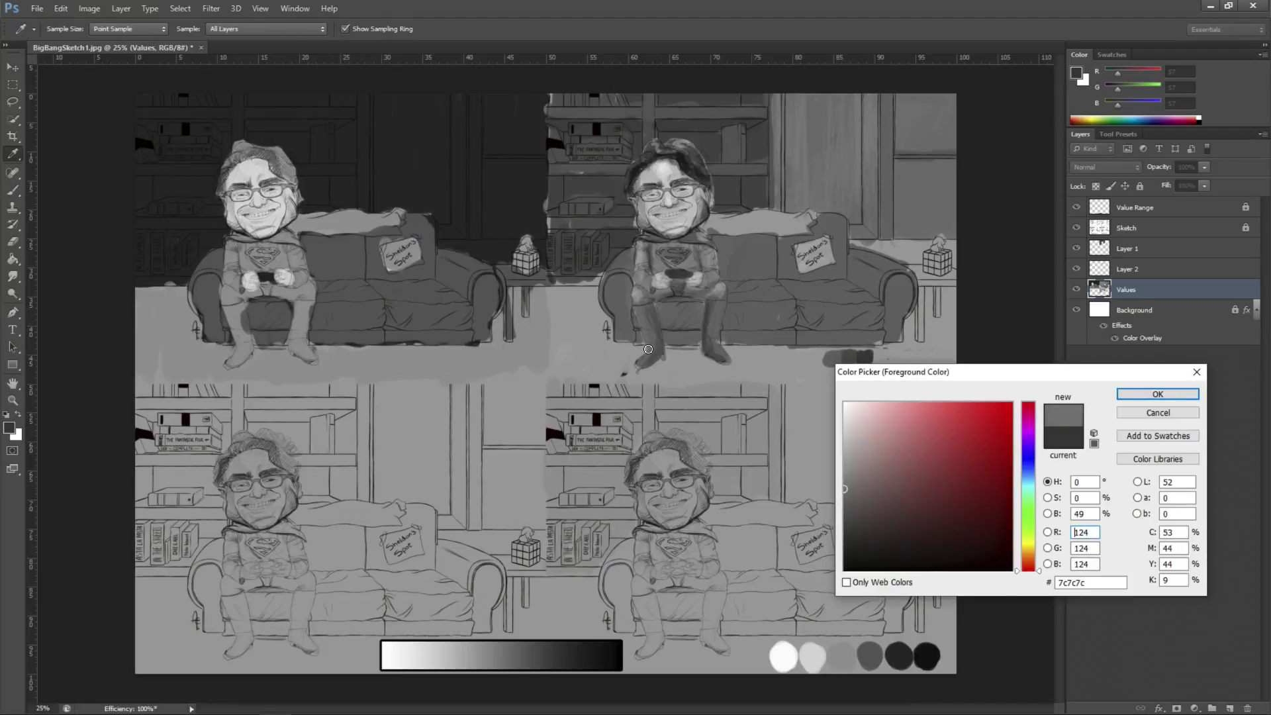
left_click(631, 360)
left_click(632, 364)
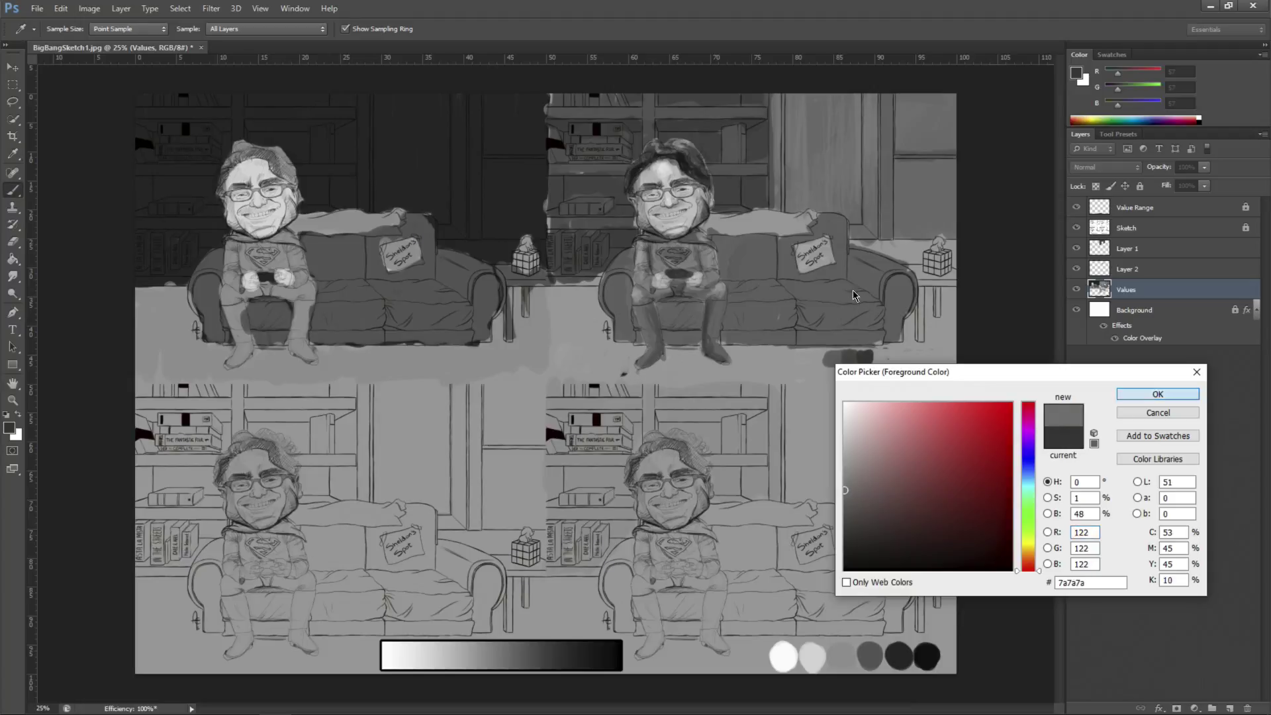
left_click(1158, 394)
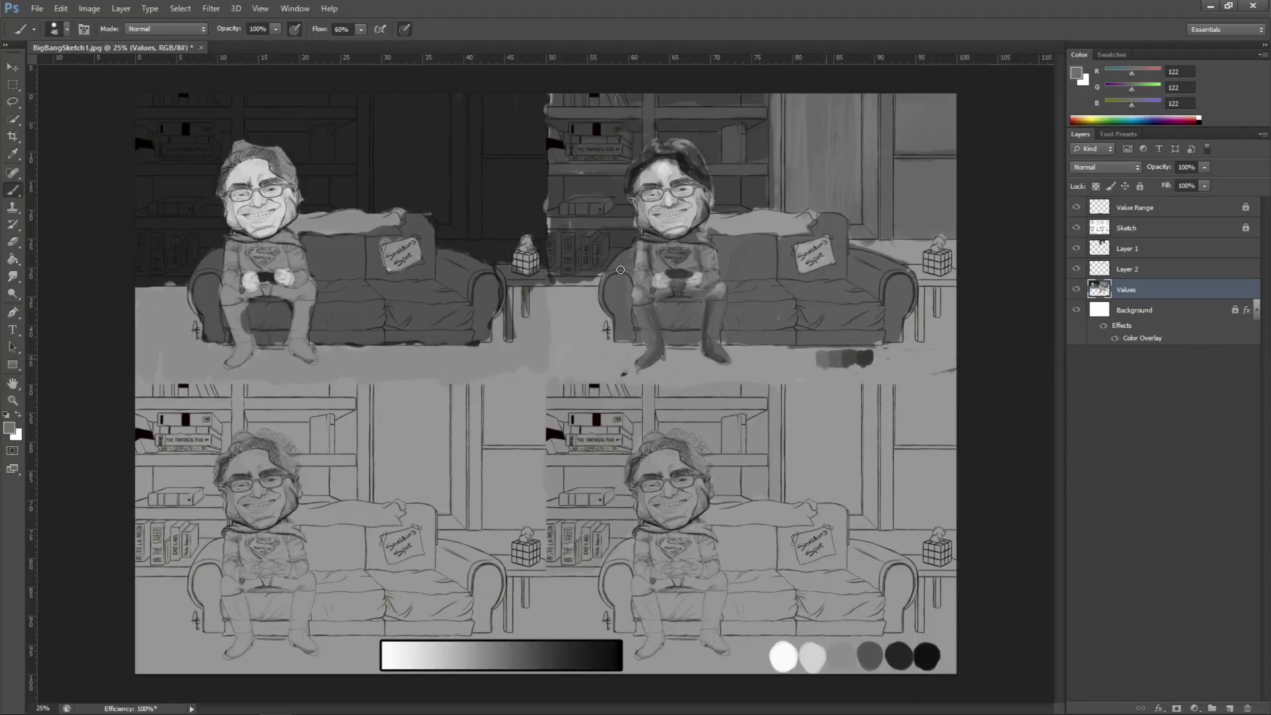
Set the foreground to grey RGB 138 and extend the light end of the swatch row with it.
left_click(9, 428)
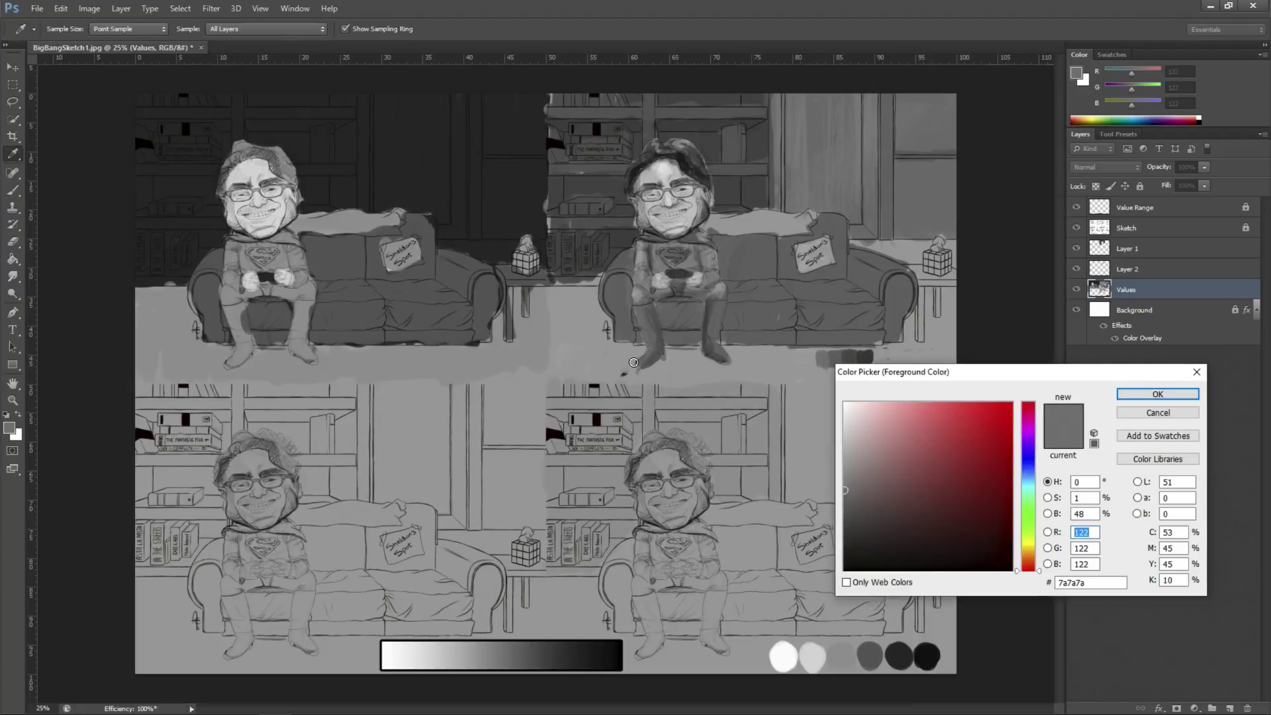
left_click(853, 299)
key("Return")
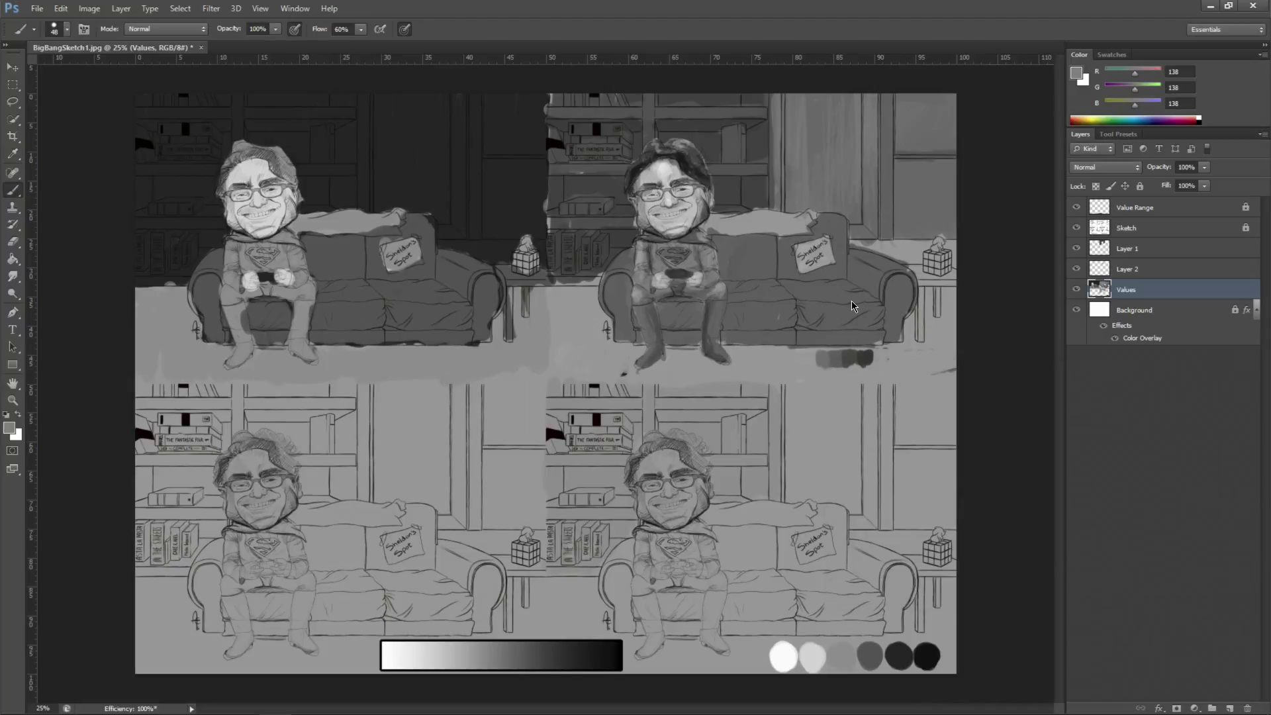
left_click_drag(815, 354, 806, 362)
Shade the lower front and right arm of the upper-right sofa with dark grey RGB 57, undoing the last stroke.
left_click(653, 264, "alt")
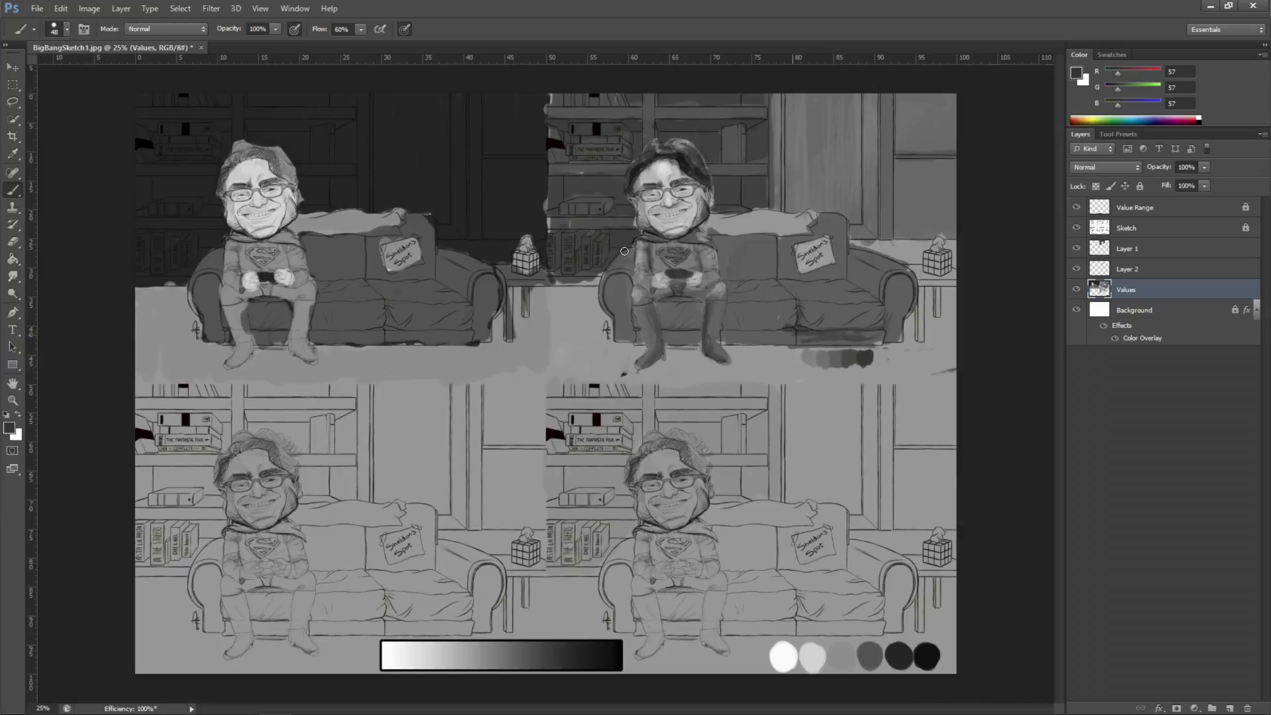
mouse_move(654, 252)
left_mouse_down()
mouse_move(598, 258)
mouse_move(629, 252)
mouse_move(644, 222)
mouse_move(601, 254)
mouse_move(545, 256)
mouse_move(588, 257)
left_mouse_up()
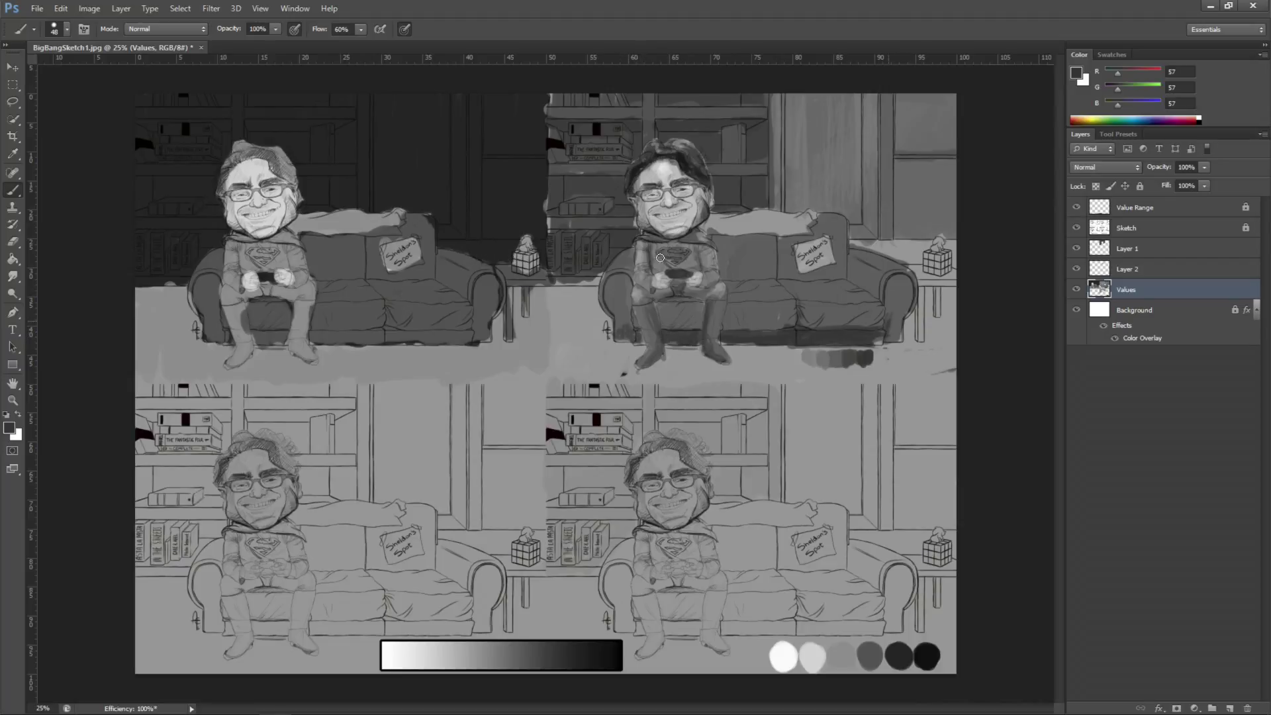
left_click_drag(889, 320, 907, 330)
left_click_drag(774, 160, 868, 154)
key("ctrl+z")
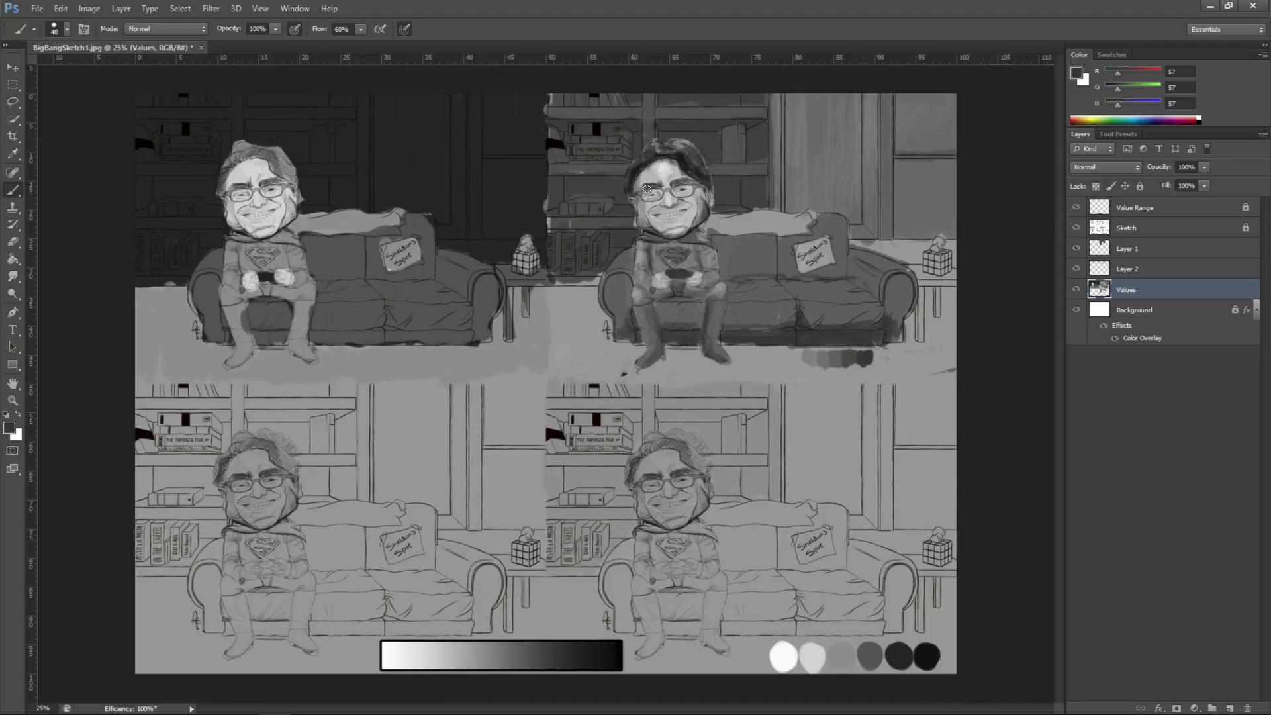
Model the upper-right sofa's cushions and backrest with swatch greys RGB 79, 122 and 57.
left_click(641, 262, "alt")
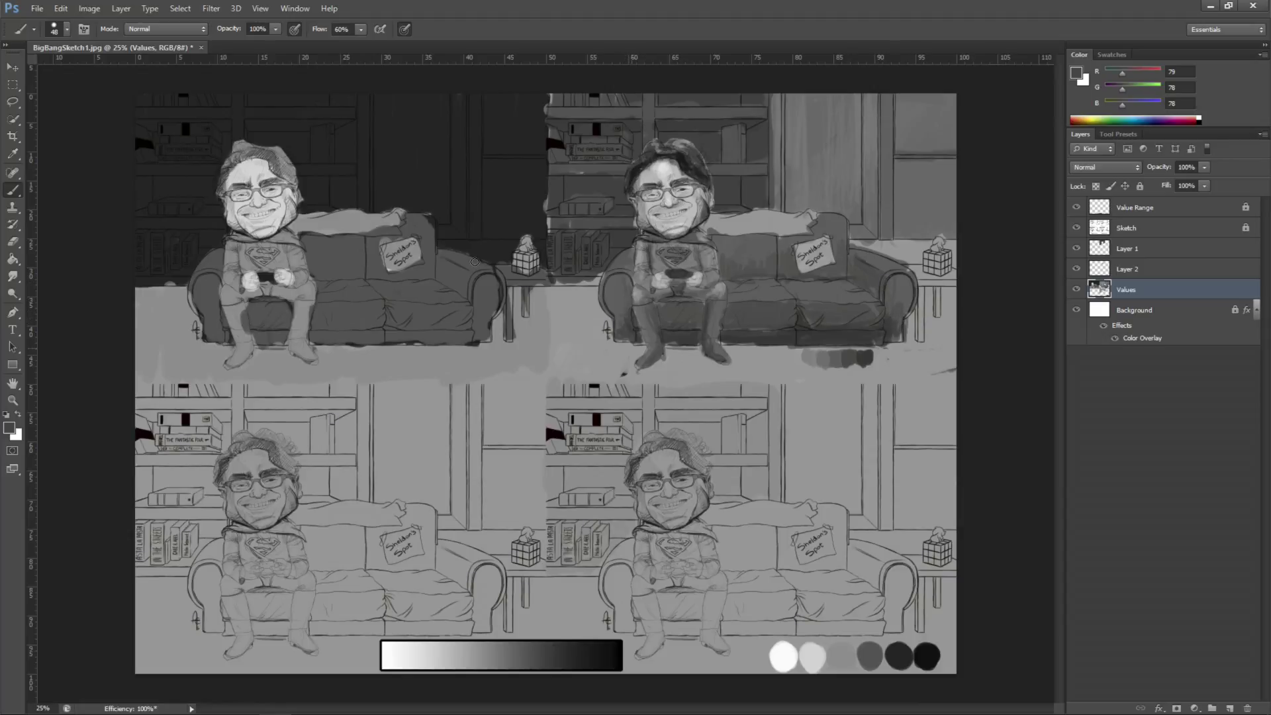
left_click(834, 359, "alt")
left_click(824, 357, "alt")
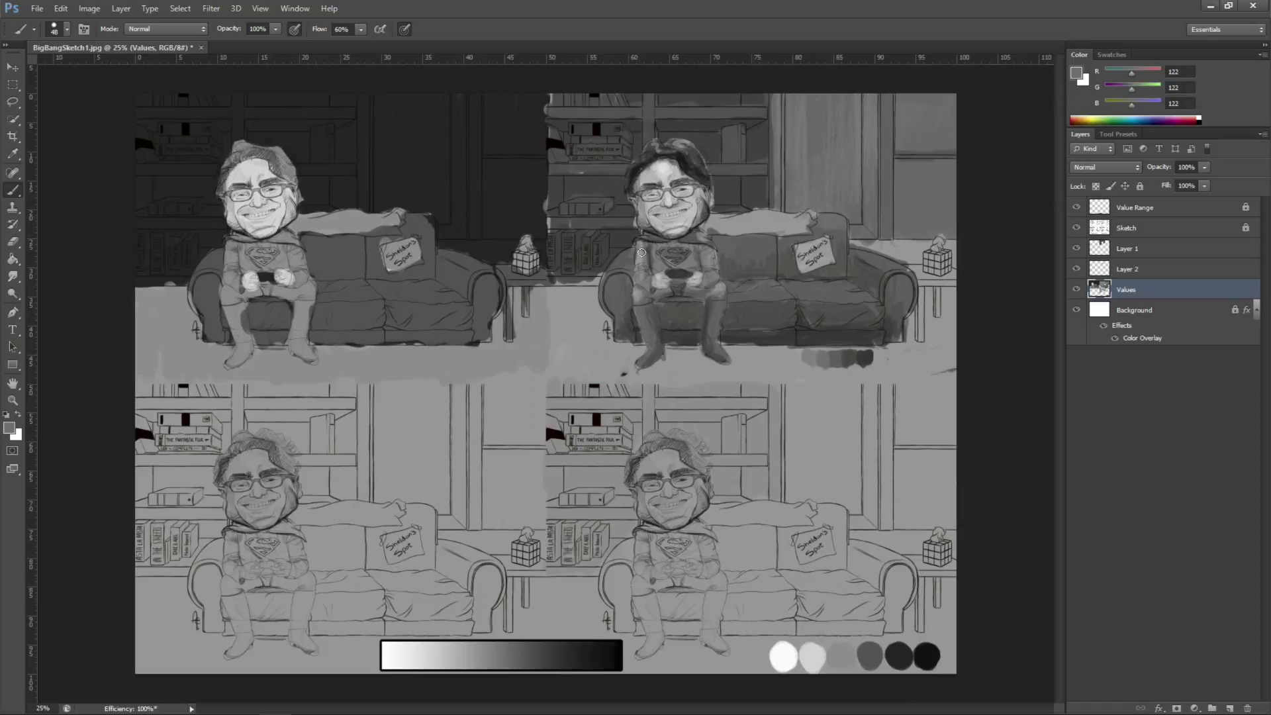
left_click(865, 357, "alt")
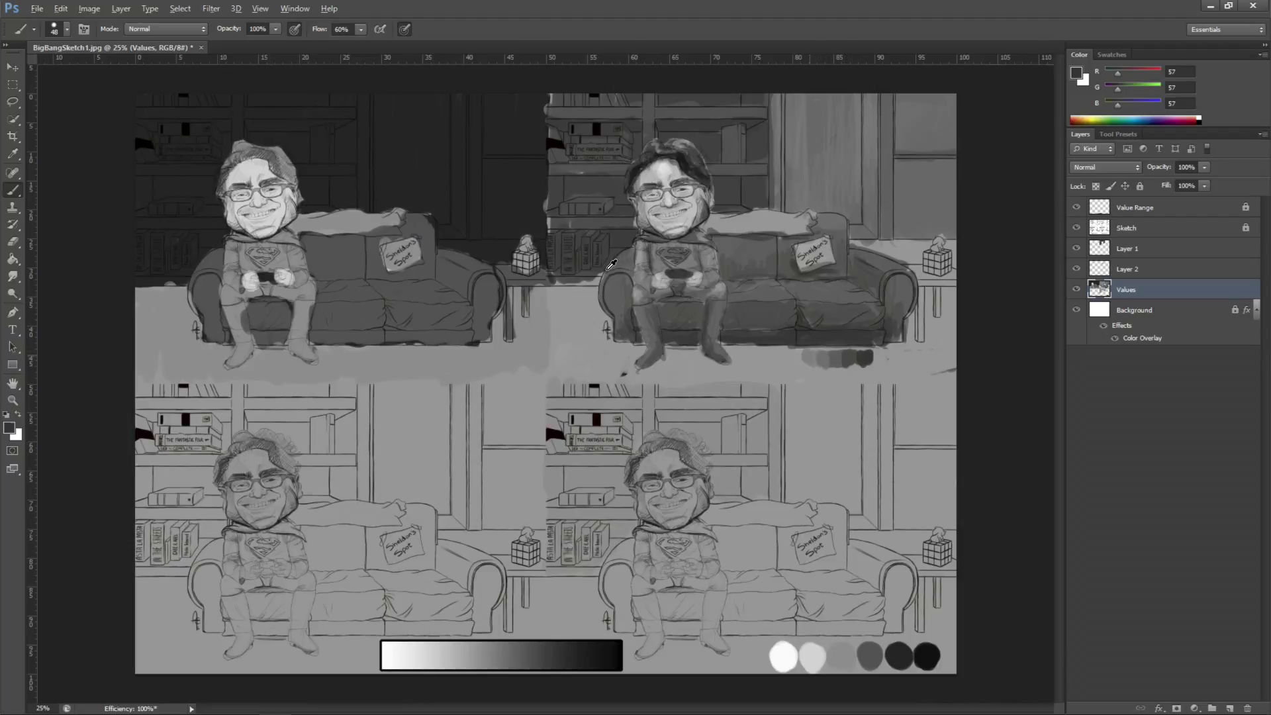
Refine the upper-right sofa's highlights and shadows with greys RGB 139, 57 and 122, and darken the side table's cube with RGB 79.
left_click(628, 108, "alt")
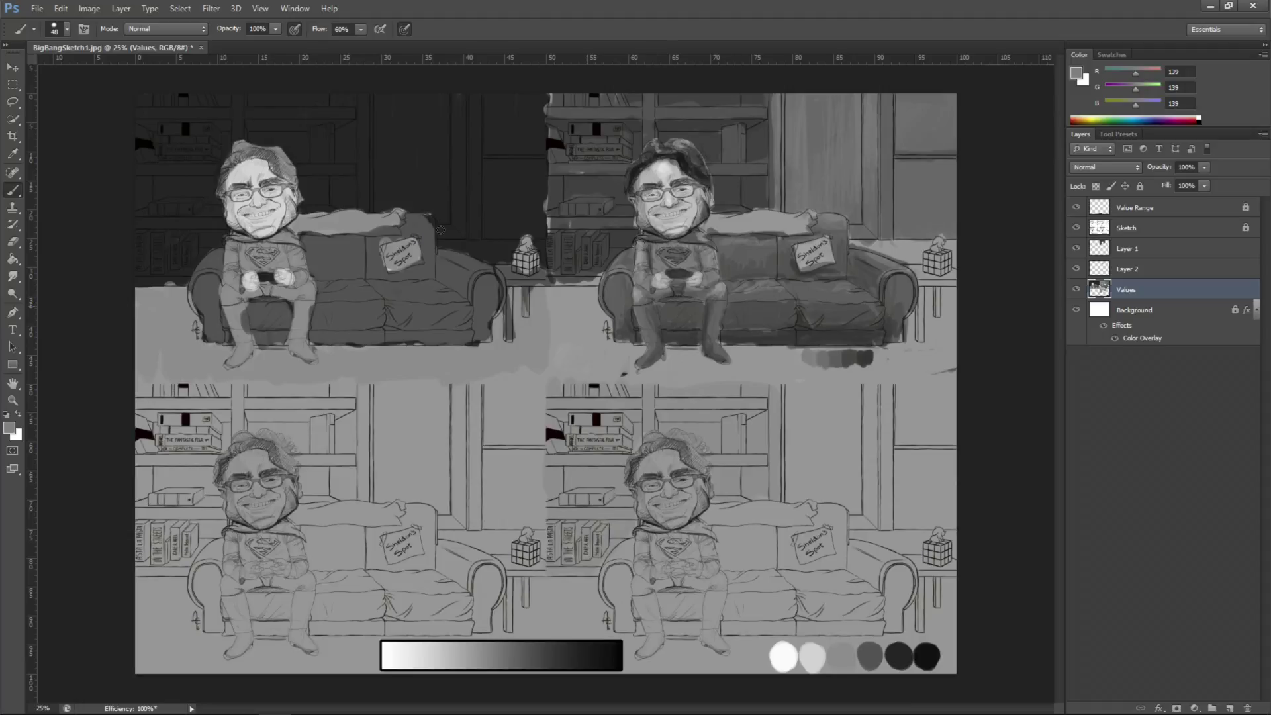
left_click(650, 265, "alt")
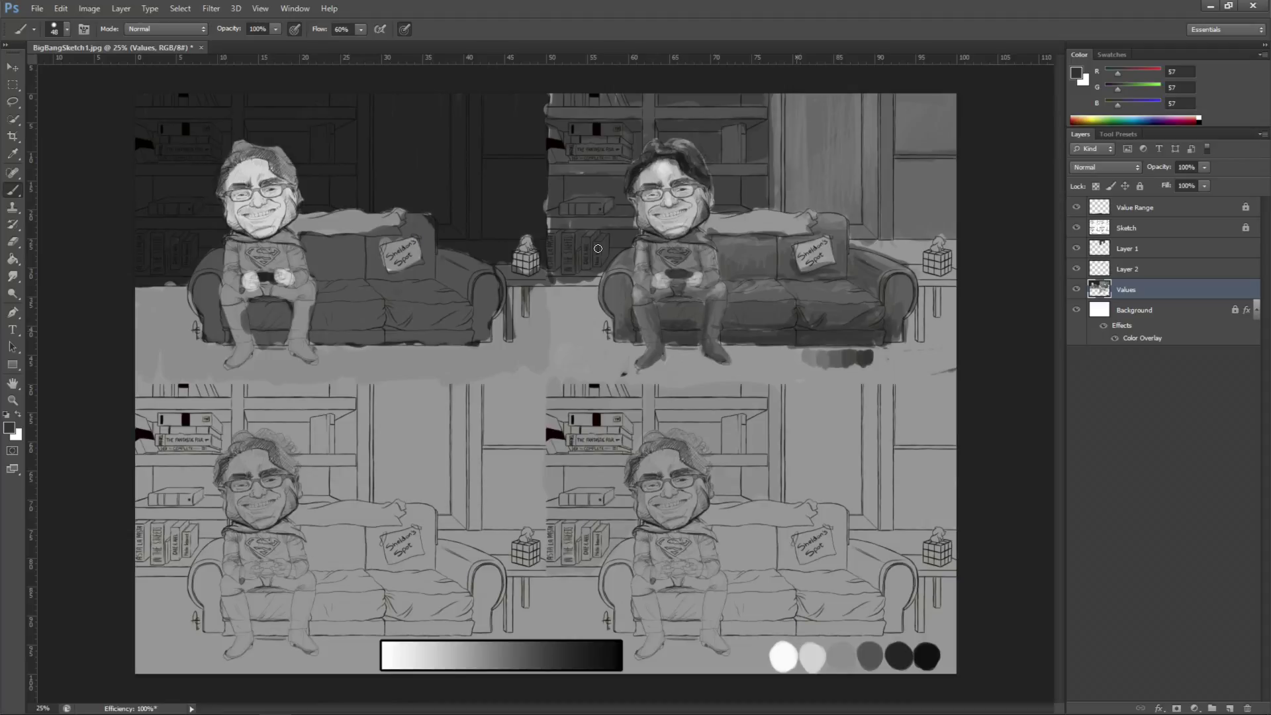
left_click(465, 175, "alt")
left_click(627, 265, "alt")
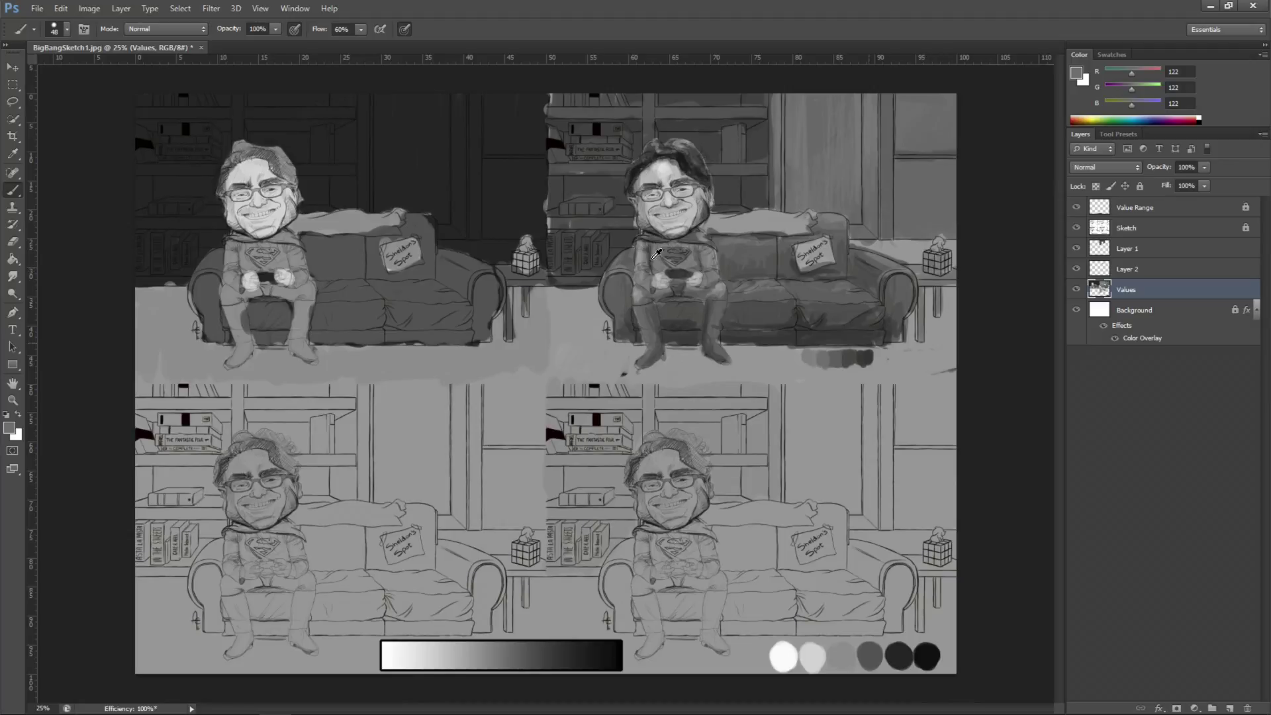
left_click(851, 358, "alt")
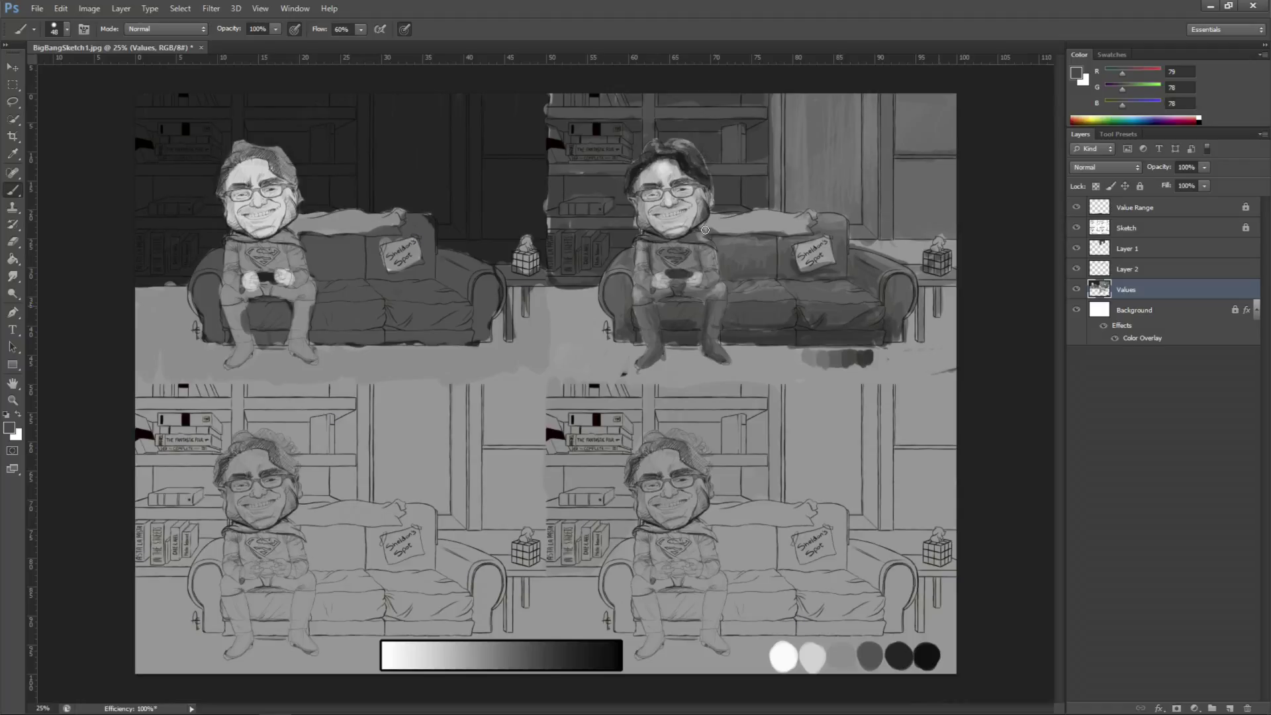
Paint the upper-right study's floor with grey RGB 144, covering the row of swatches beneath the sofa.
left_click(581, 343, "alt")
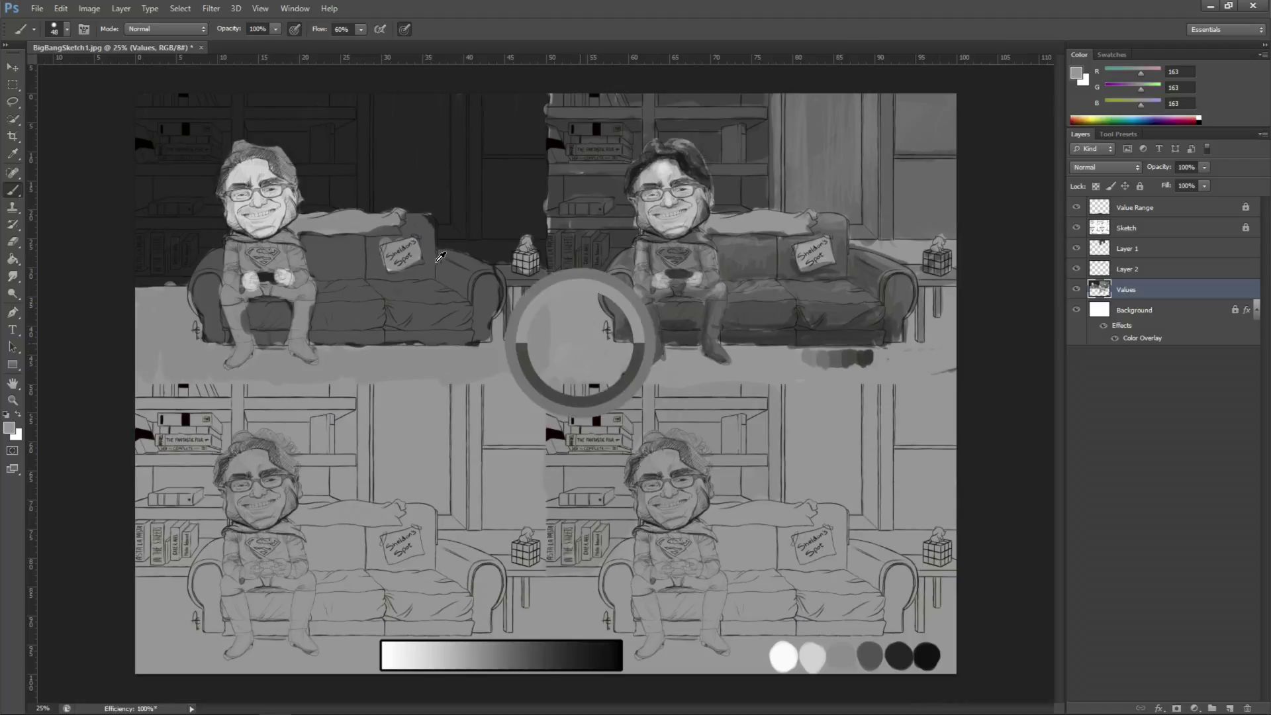
left_click(9, 428)
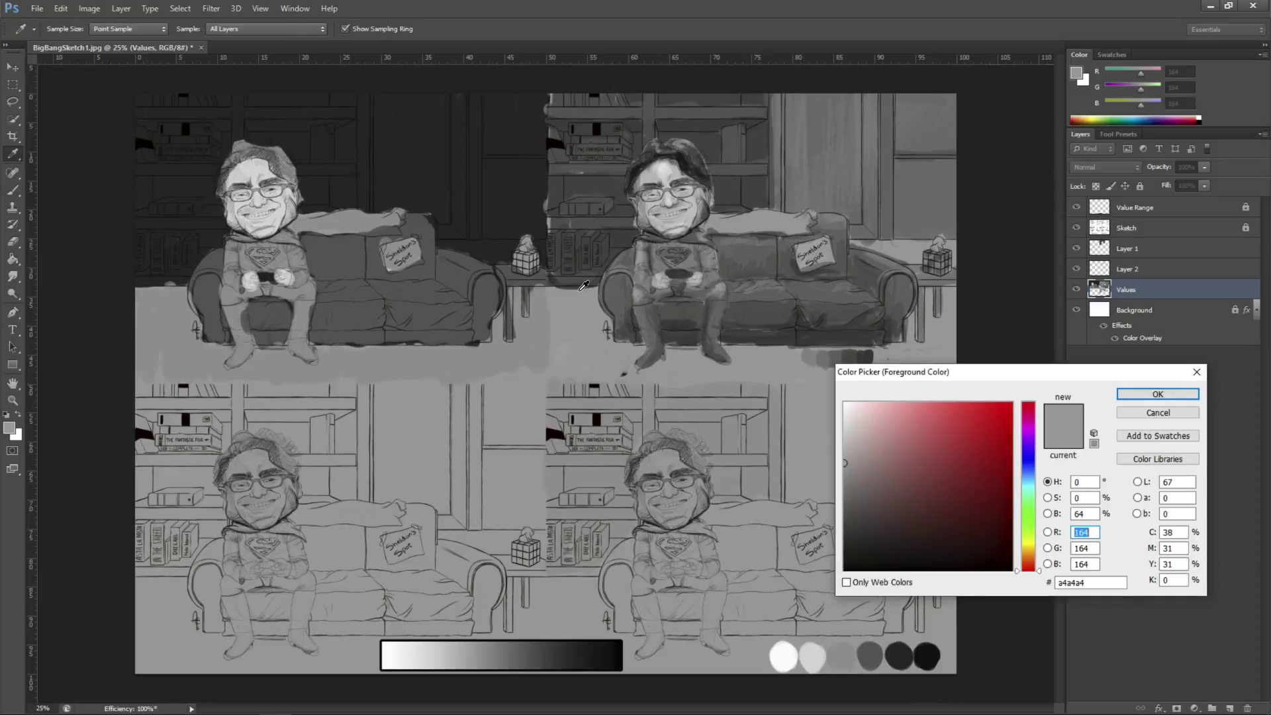
left_click(491, 273)
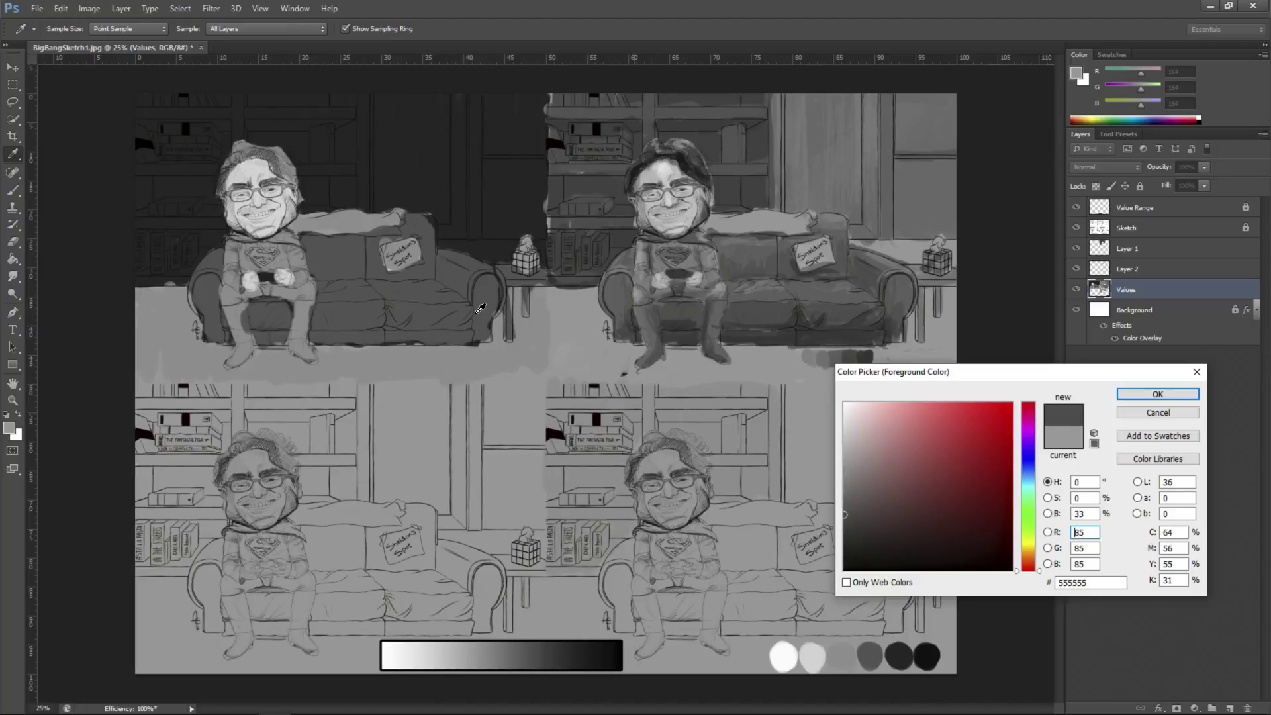
left_click(481, 267)
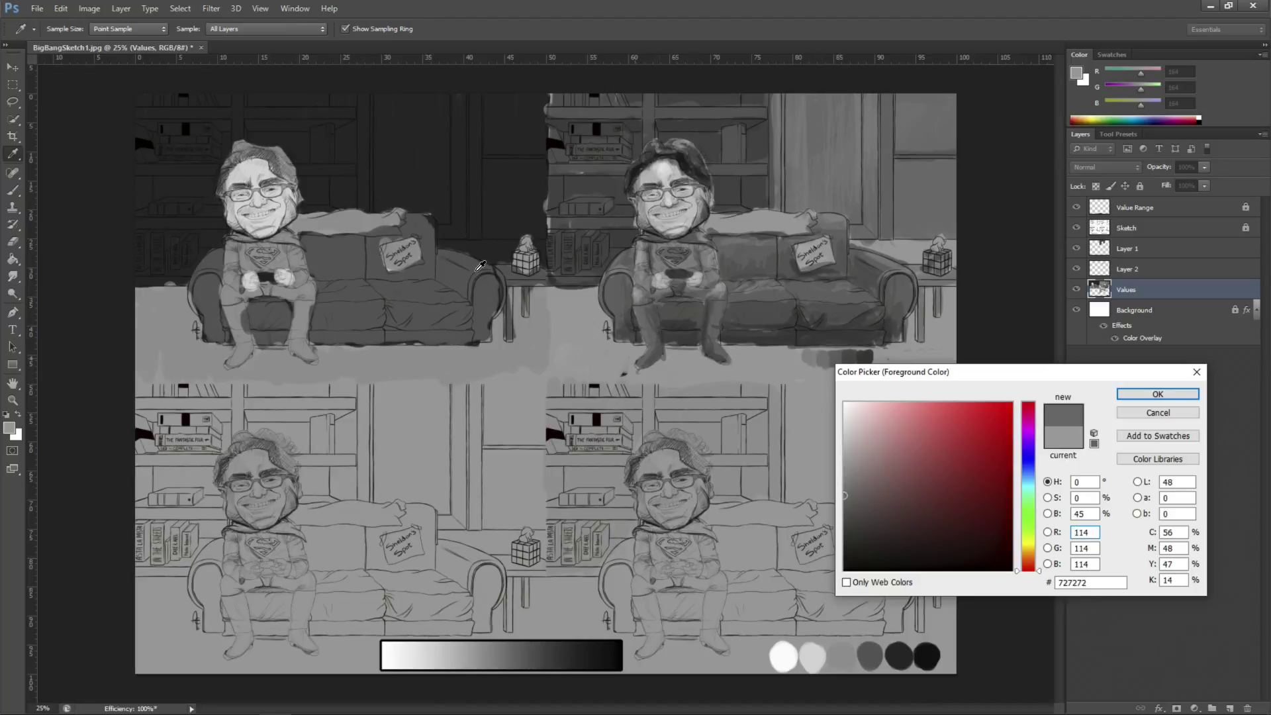
left_click(629, 358)
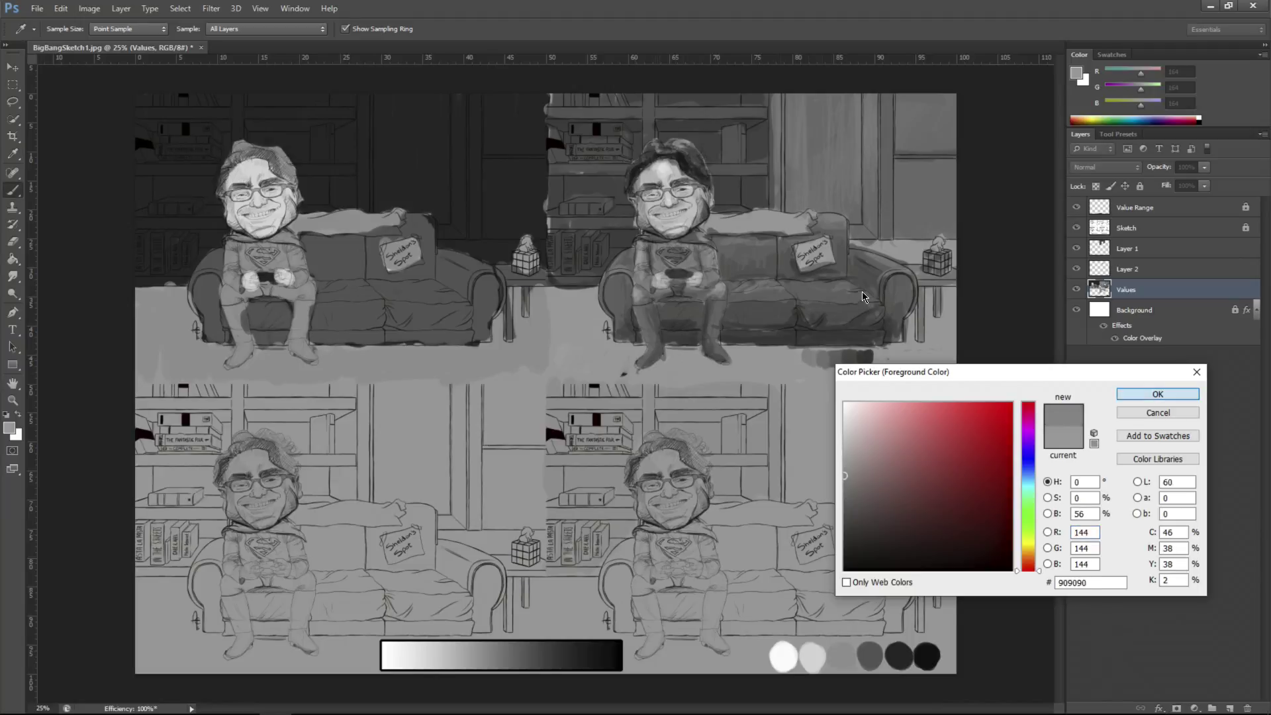
key("Return")
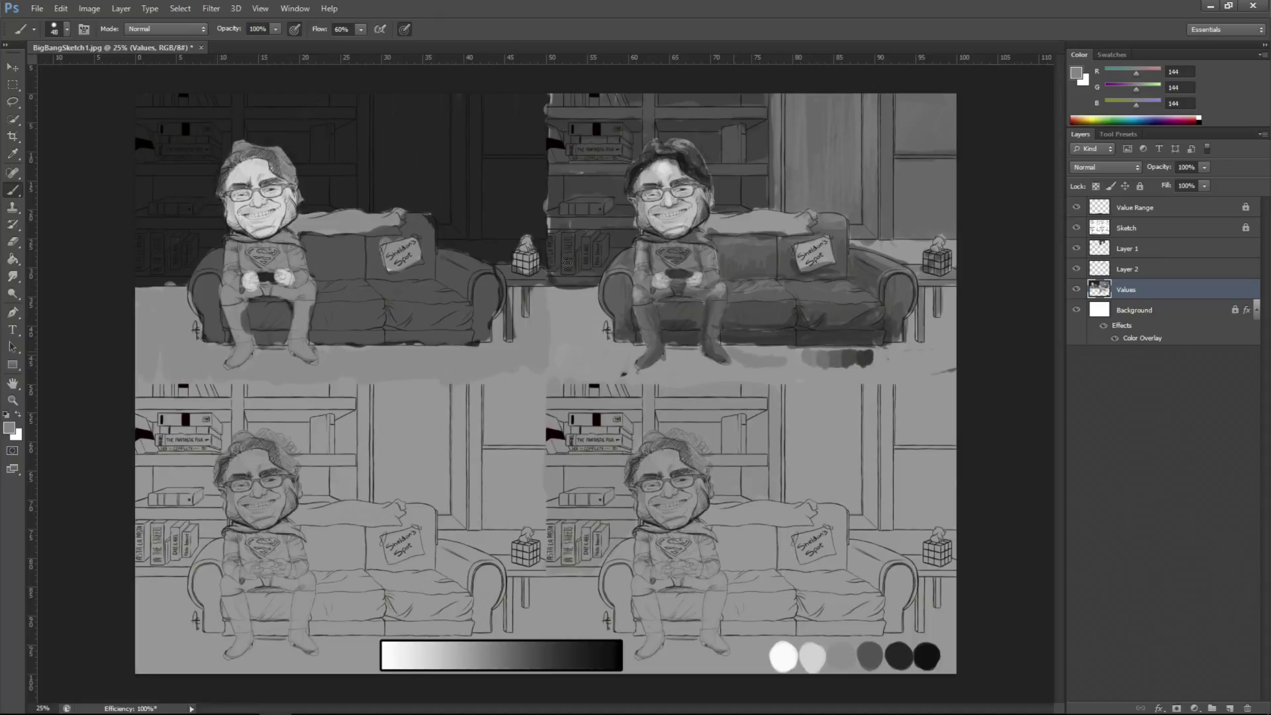
mouse_move(737, 356)
left_mouse_down()
mouse_move(918, 359)
mouse_move(894, 347)
mouse_move(921, 347)
mouse_move(928, 295)
mouse_move(934, 343)
mouse_move(951, 311)
mouse_move(952, 339)
mouse_move(915, 353)
mouse_move(948, 358)
mouse_move(931, 347)
left_mouse_up()
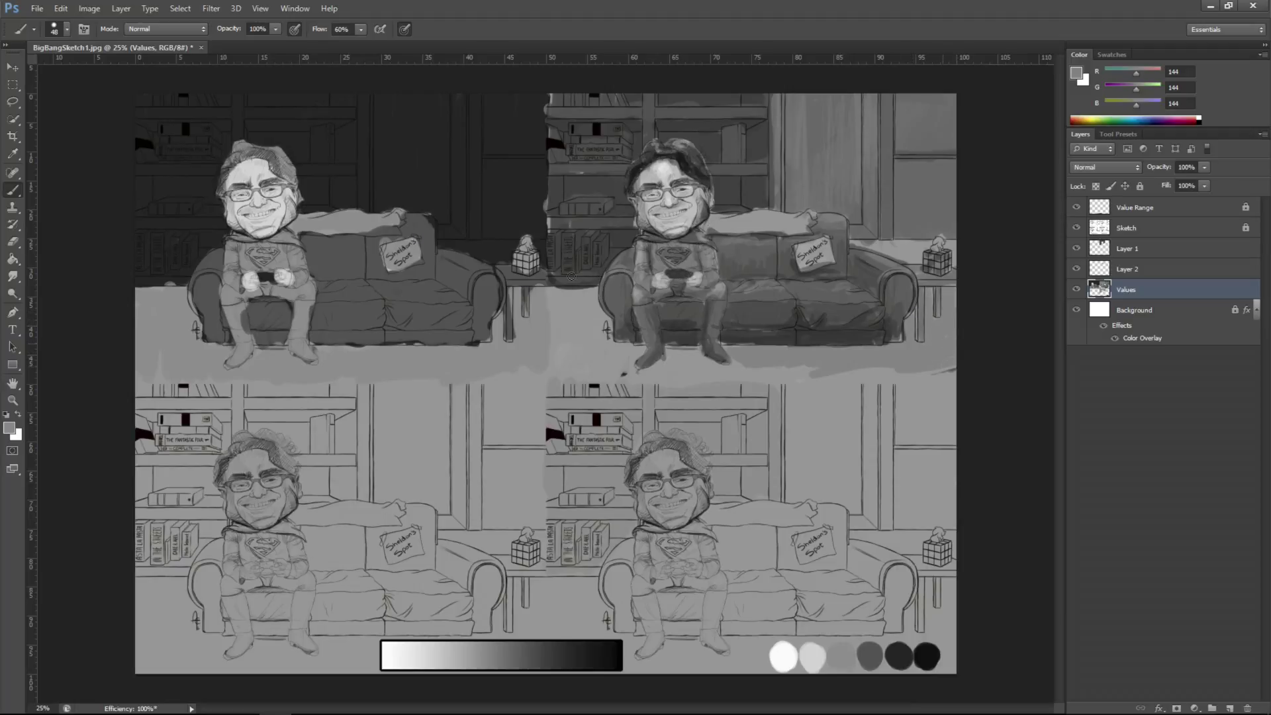
mouse_move(762, 368)
left_mouse_down()
mouse_move(679, 350)
mouse_move(669, 363)
left_mouse_up()
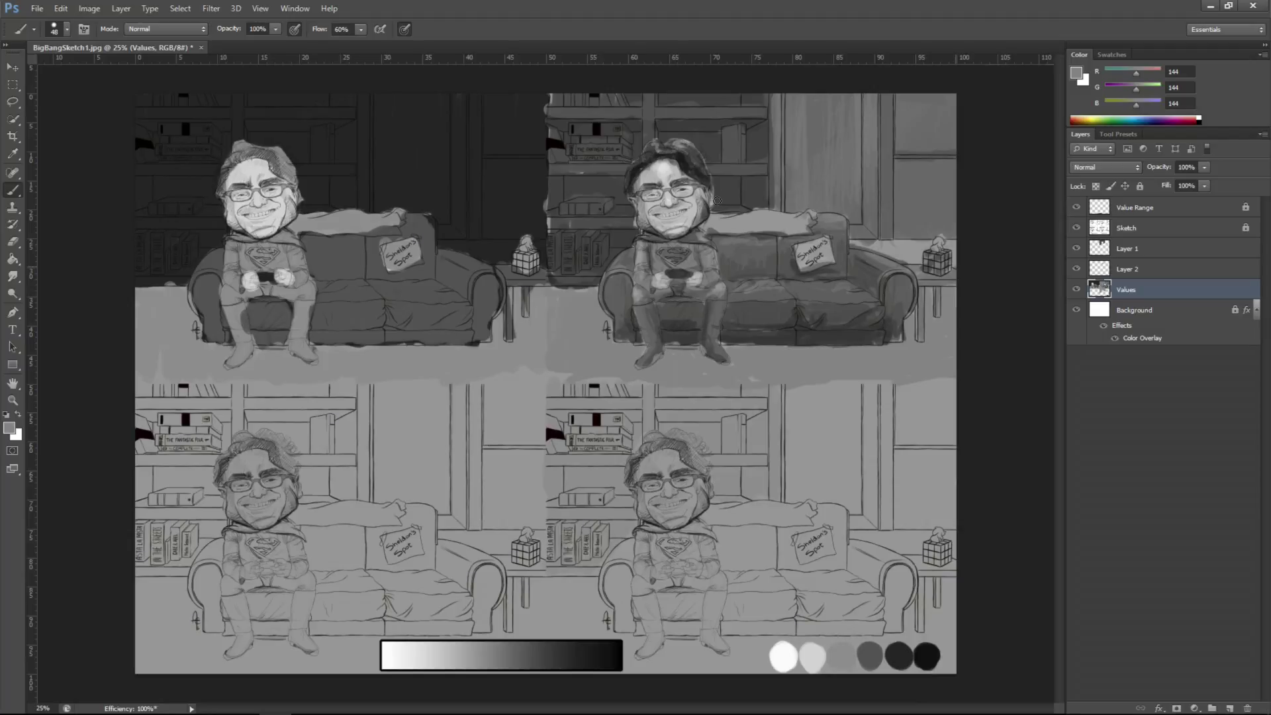
Shade the areas beside the upper-right sofa with grey RGB 127 and darken the figure's boots with RGB 61.
left_click(9, 428)
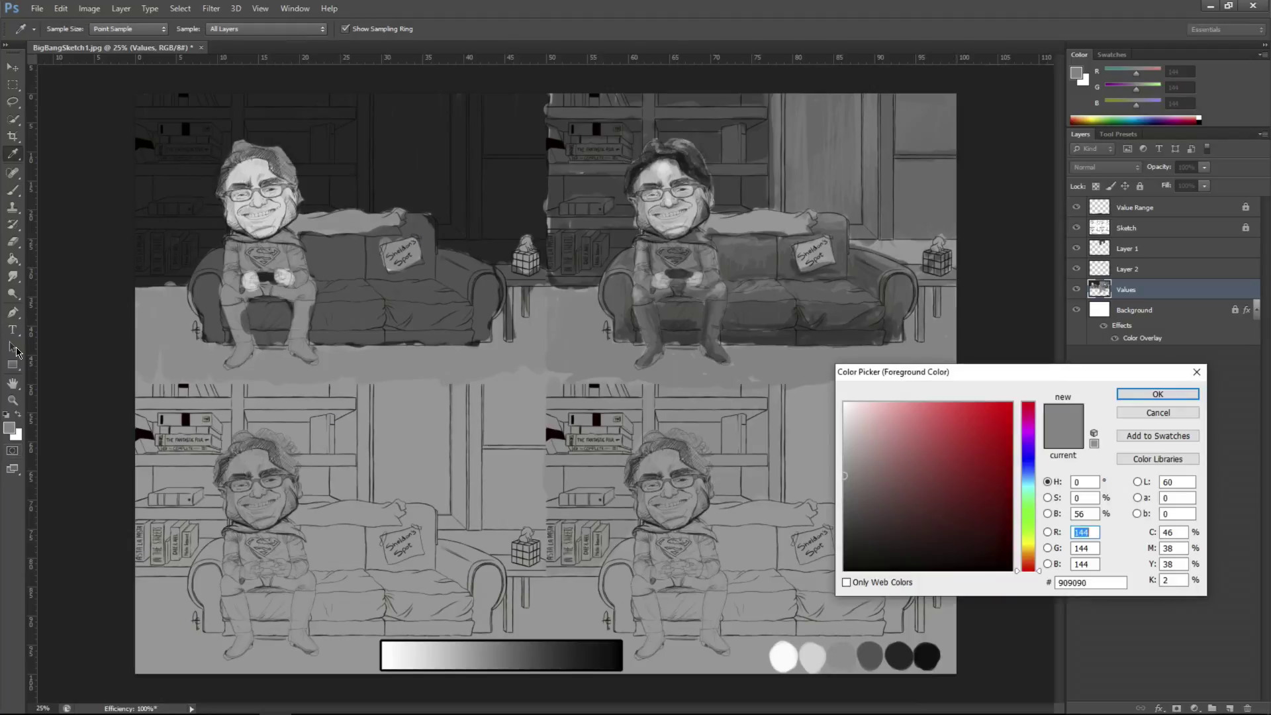
left_click(634, 366)
left_click(1158, 394)
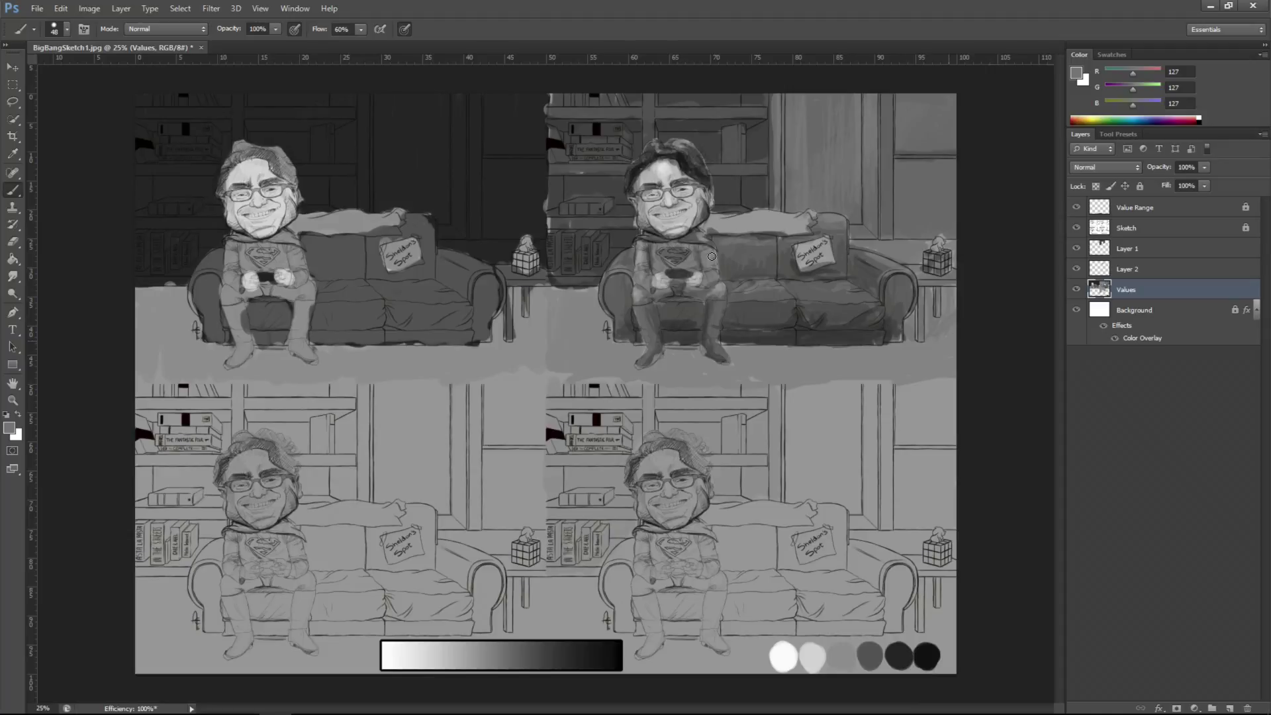
left_click(420, 256, "alt")
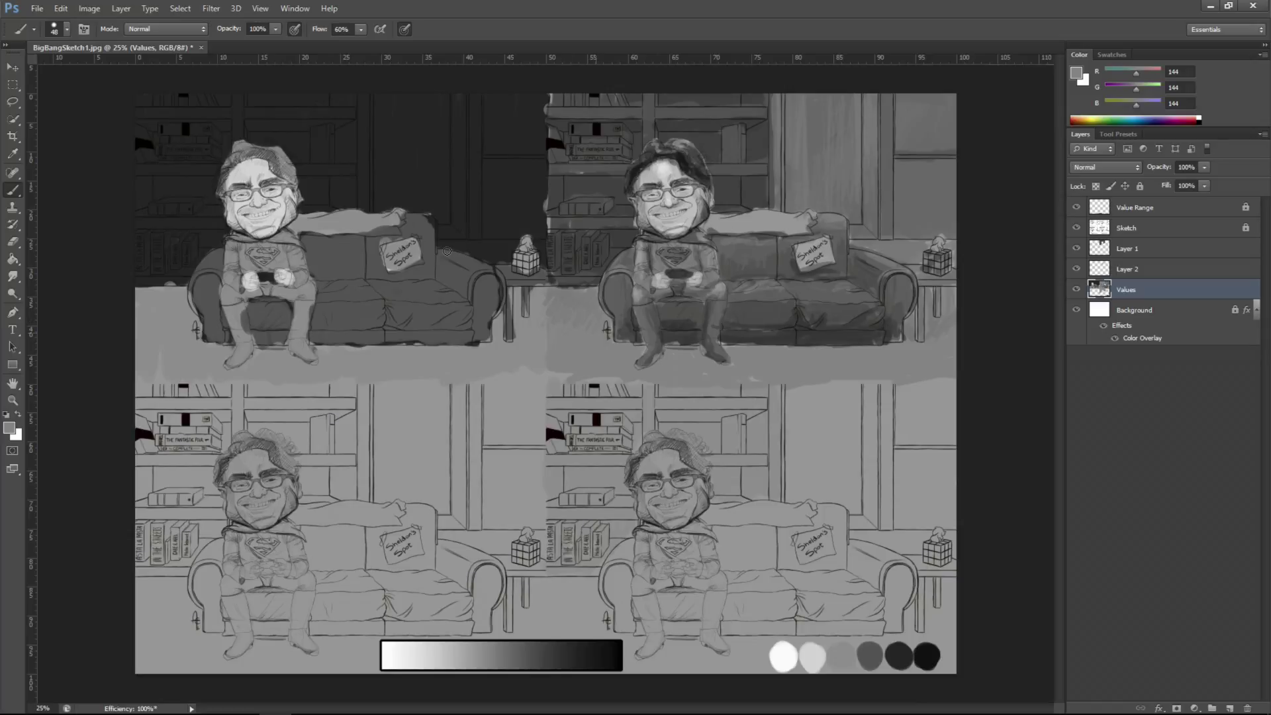
left_click(844, 336, "alt")
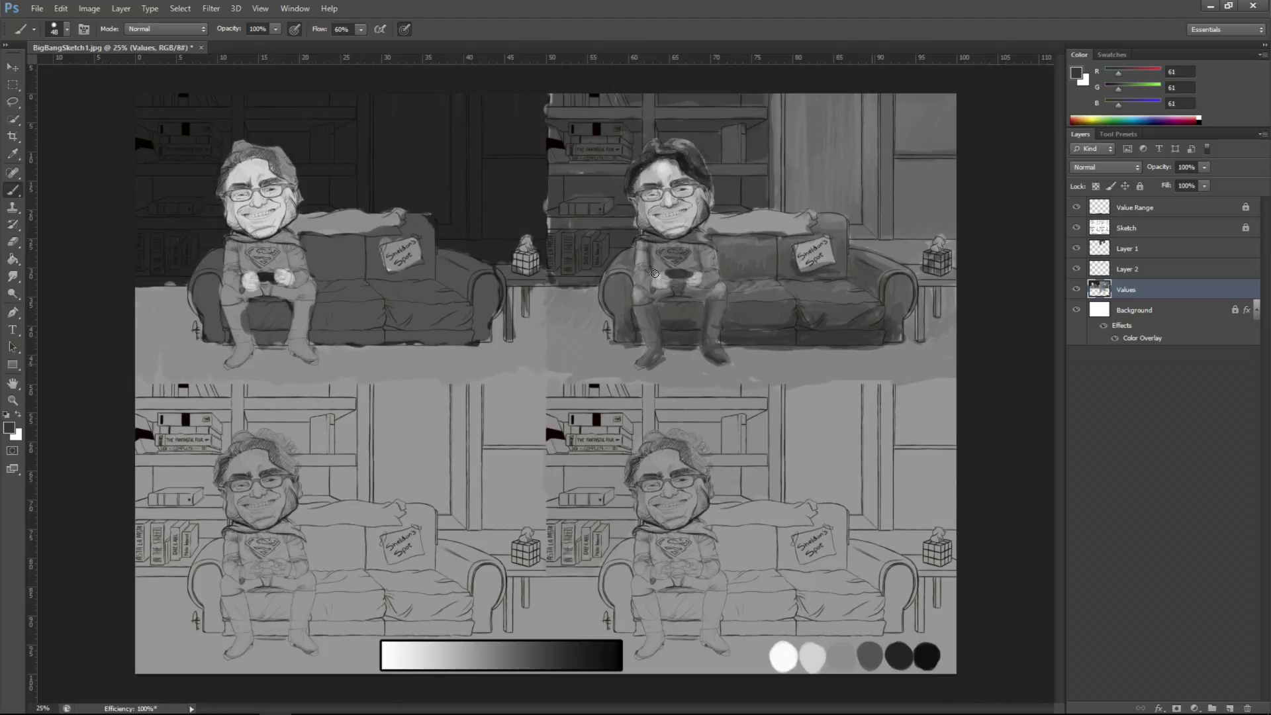
Check what Layer 2 contains by toggling its visibility, and lower its Lightness to -8 with Hue/Saturation.
left_click(1076, 269)
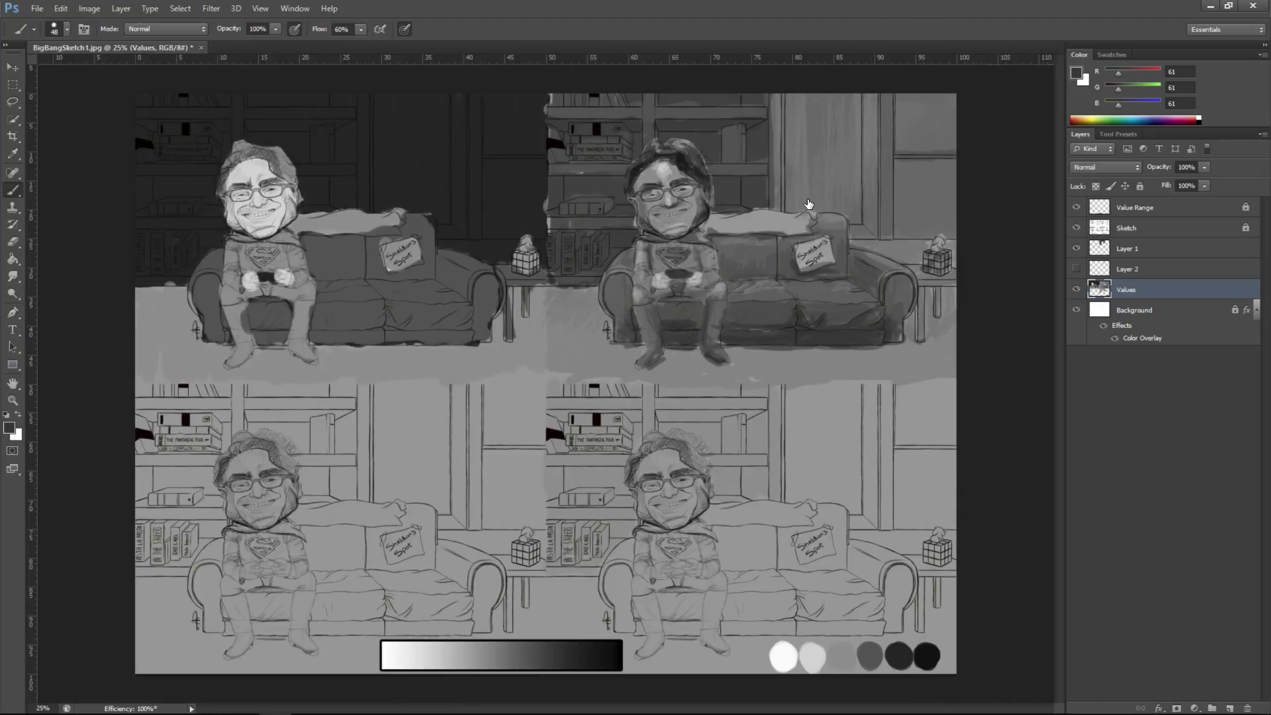
left_click(1077, 268)
left_click(1136, 269)
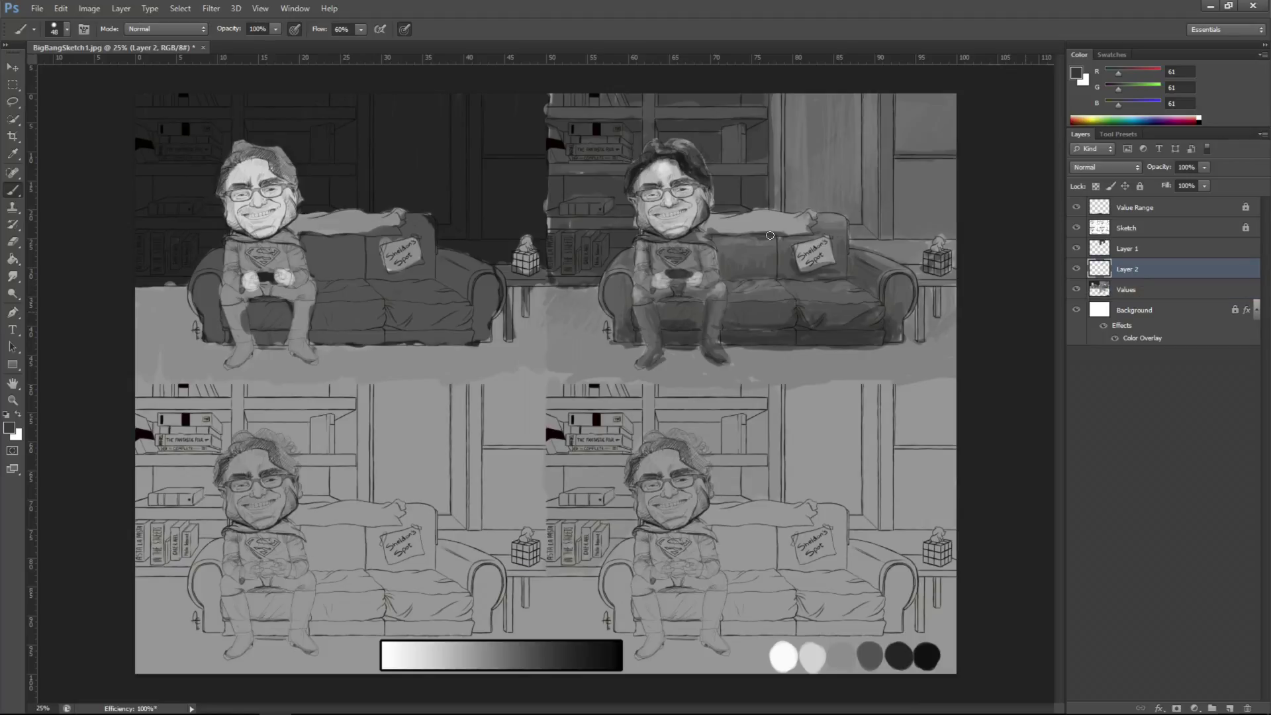
left_click(89, 8)
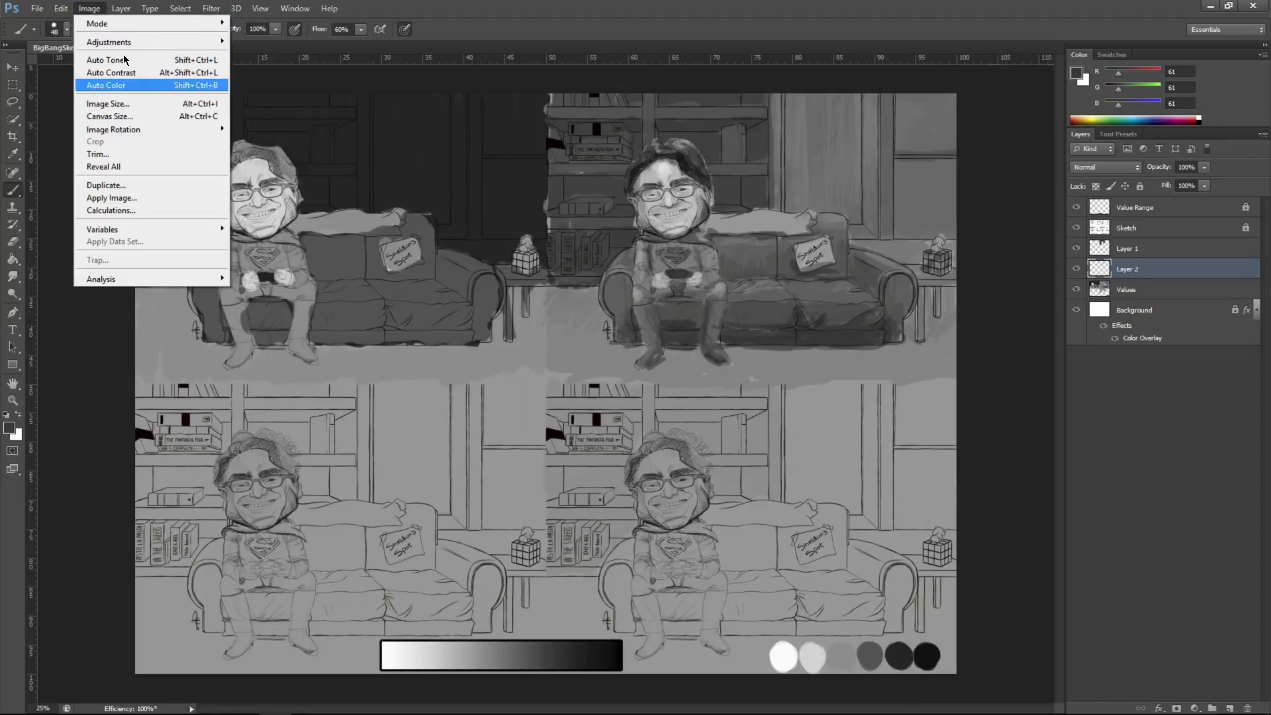
mouse_move(130, 42)
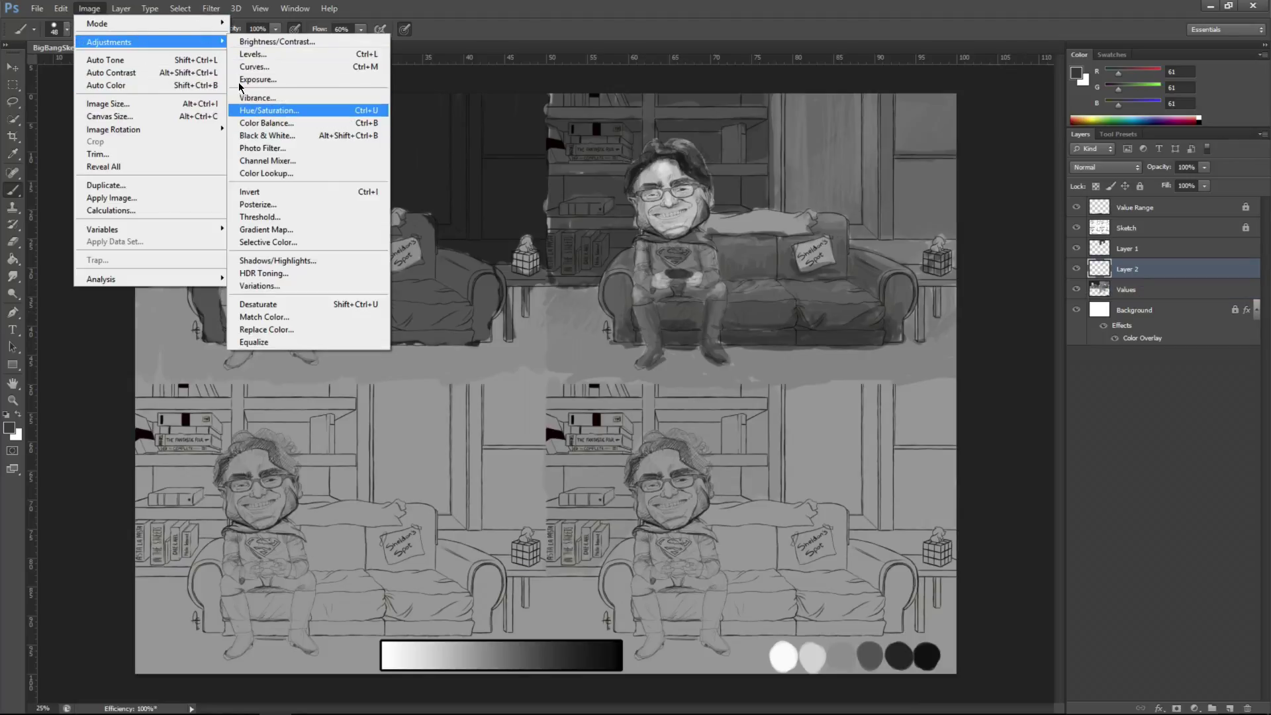
left_click(245, 109)
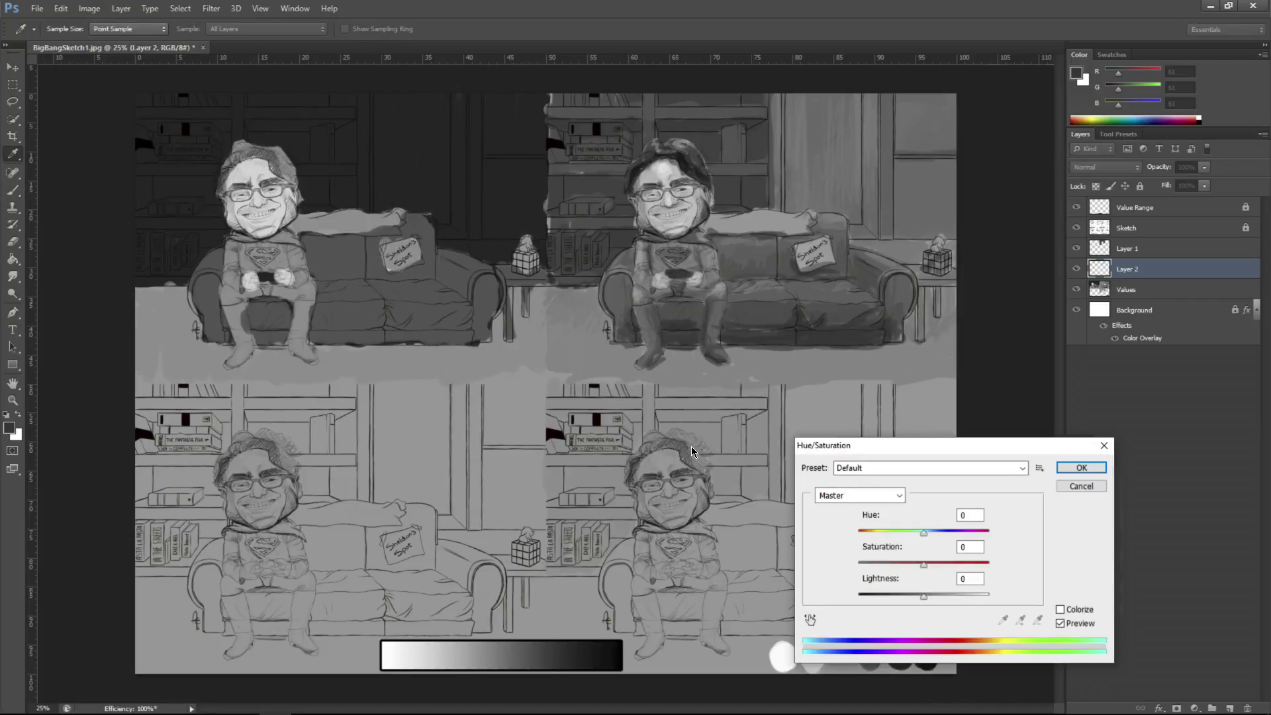
left_click_drag(923, 596, 918, 596)
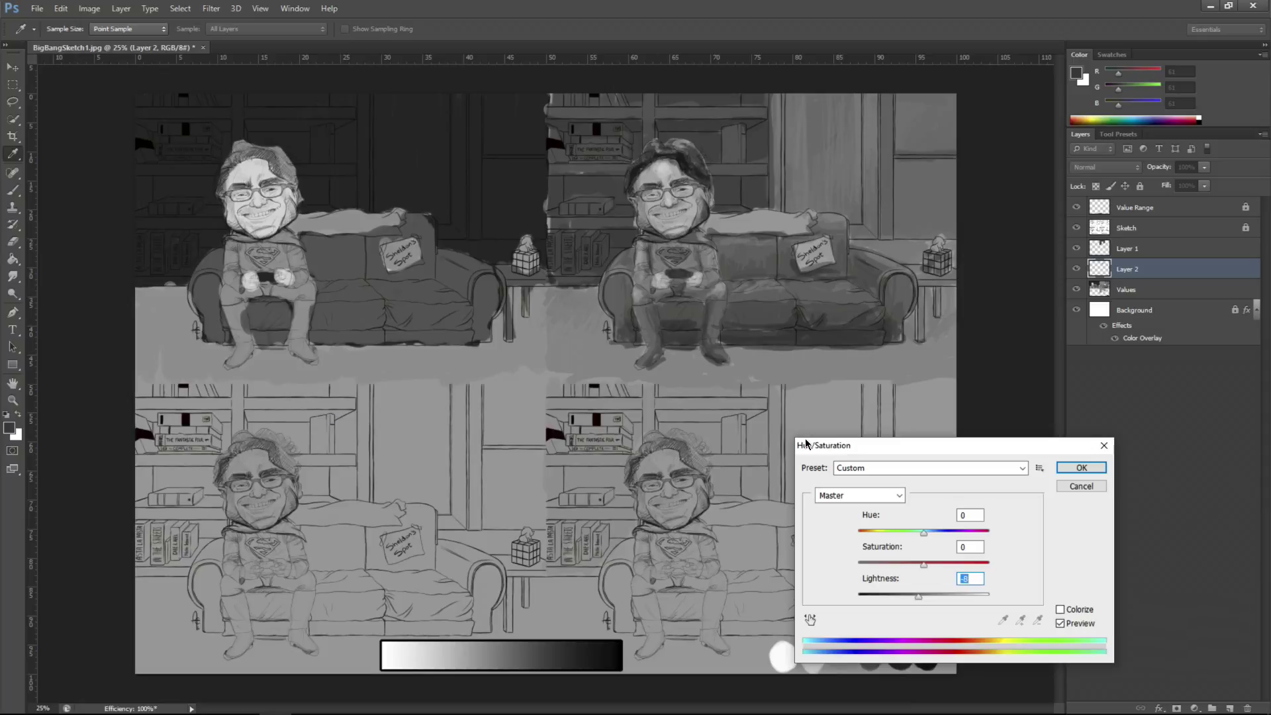
Compare Layer 2 with the adjustment preview on and off, and apply a Lightness of -5.
key("alt+p")
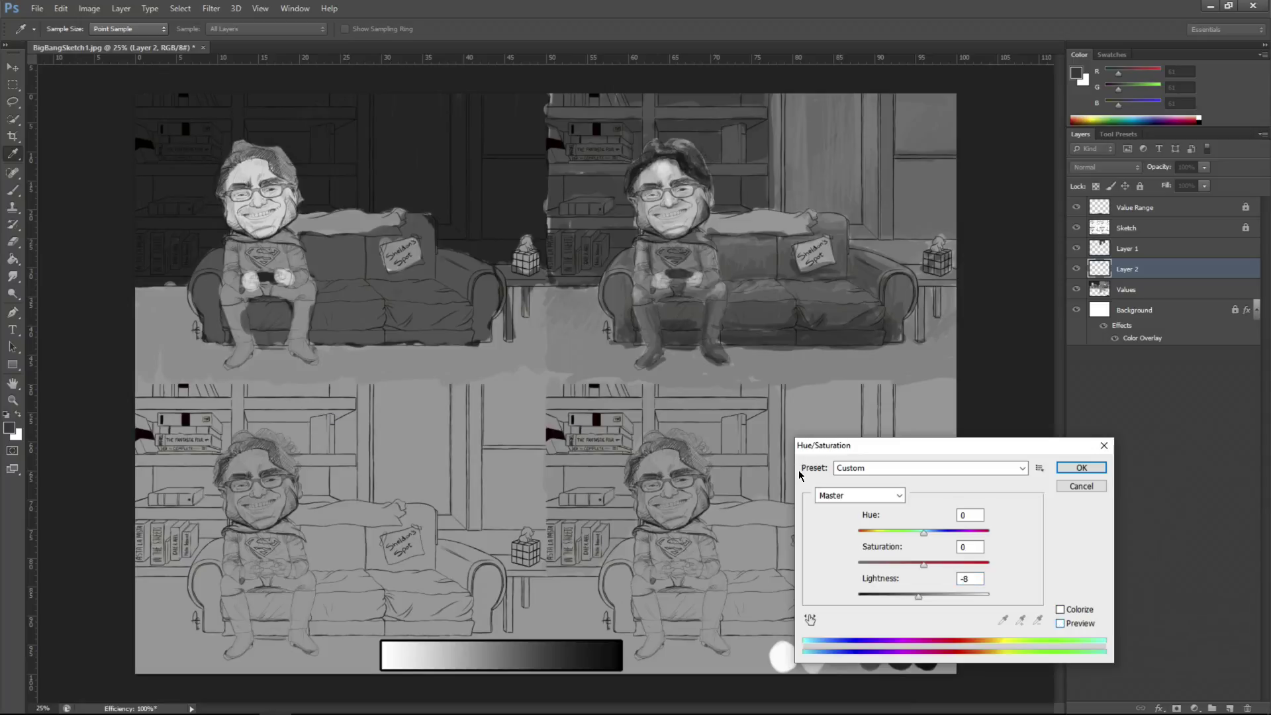
key("alt+p")
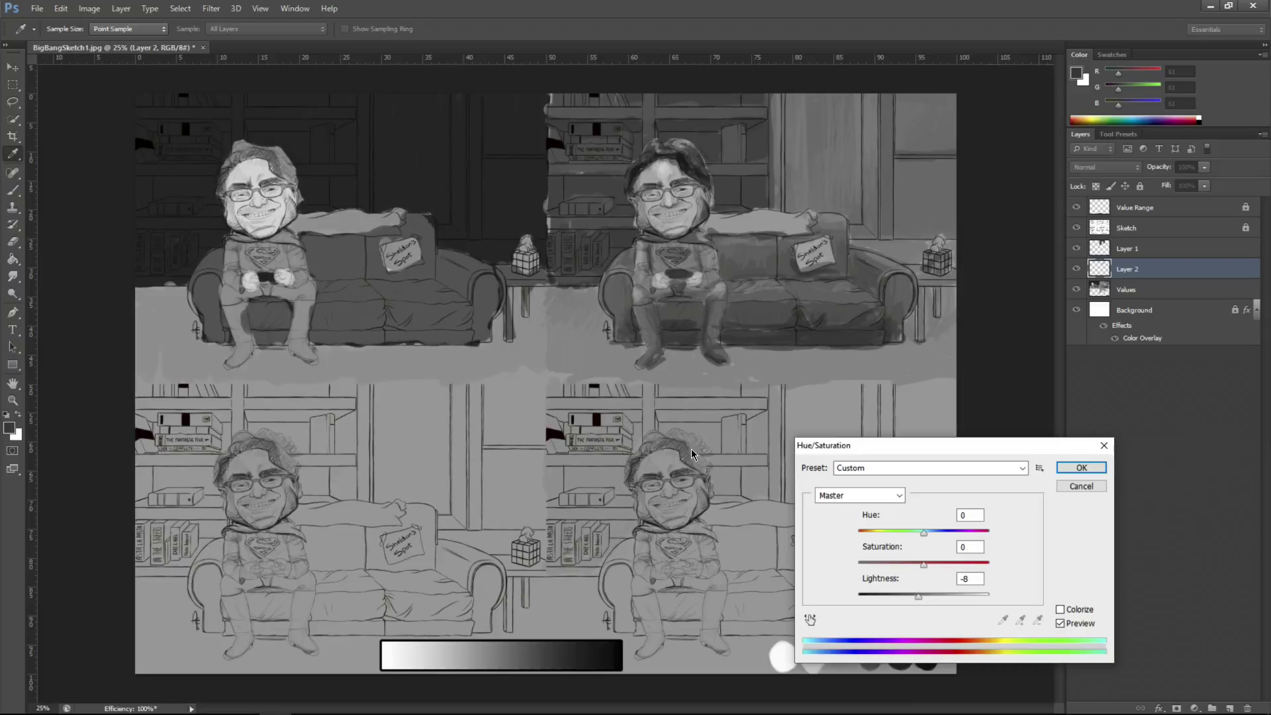
key("Tab")
key("alt+p")
left_click_drag(918, 597, 920, 597)
left_click(1060, 624)
left_click(1060, 624)
key("alt+p")
key("alt+p")
key("alt+p")
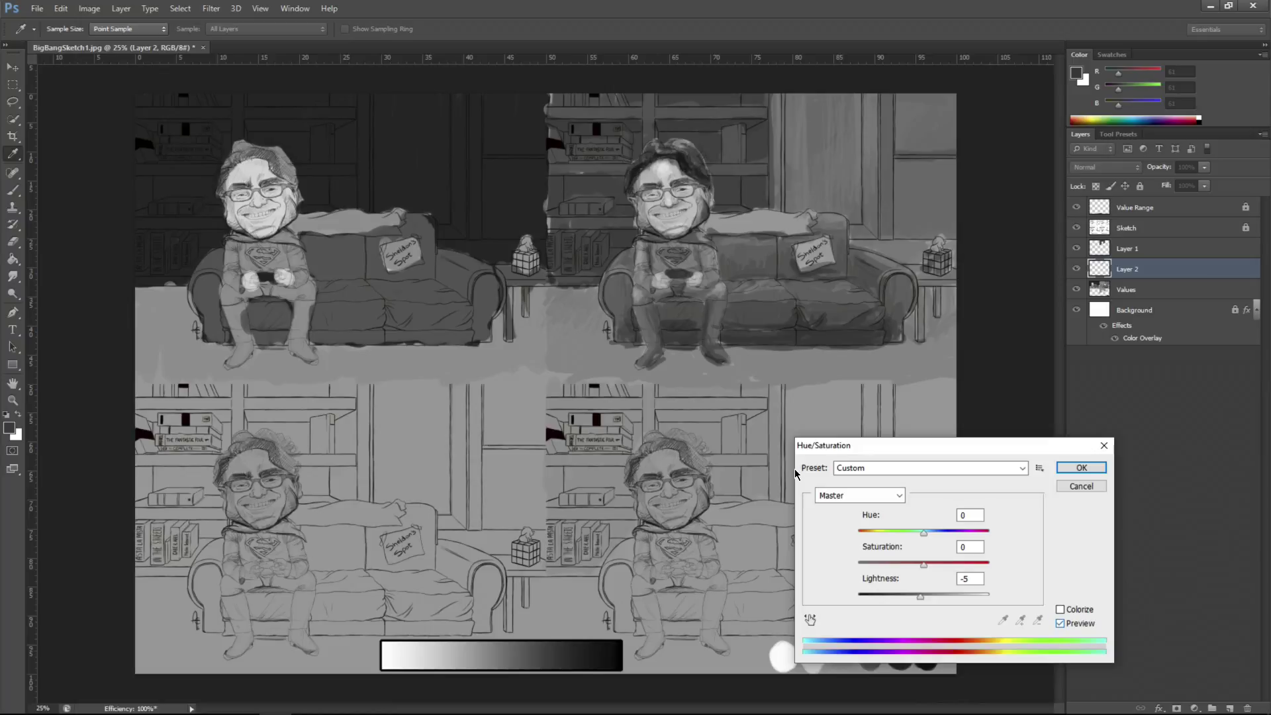
key("Return")
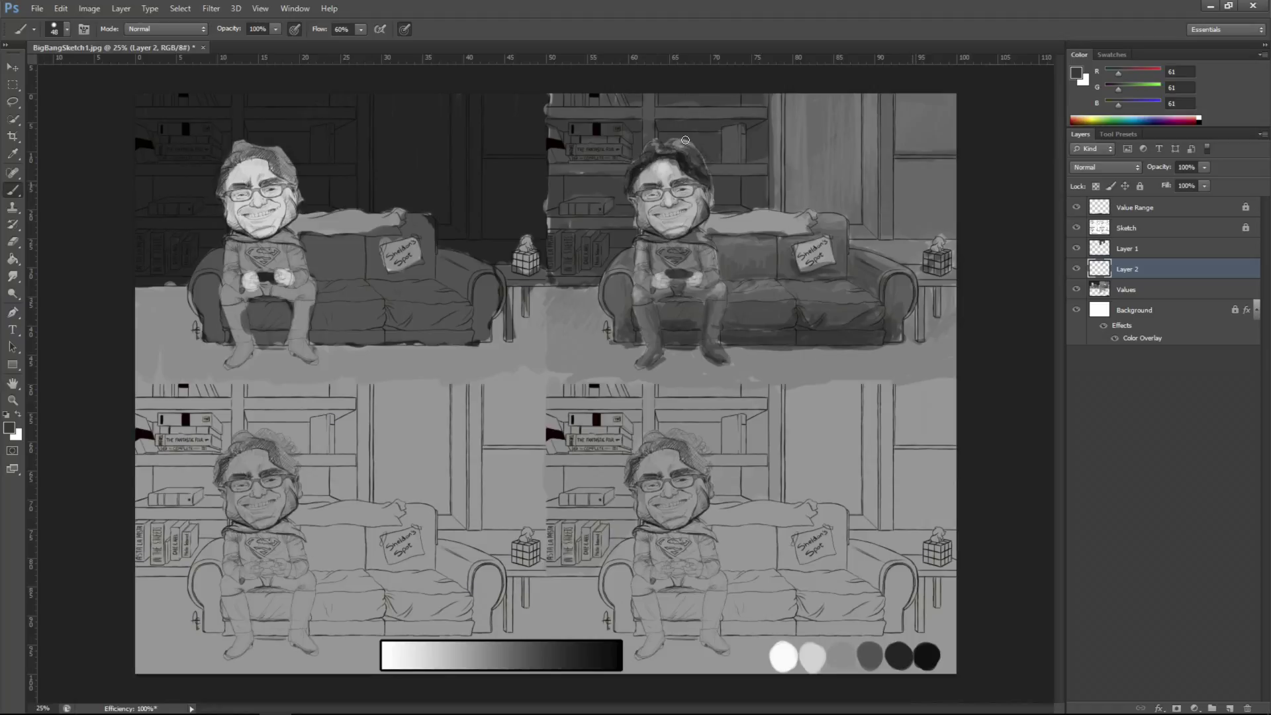
On the Values layer, lasso the wall to the right of the upper-right study's bookshelf and darken it with Hue/Saturation, Lightness about -17.
left_click(860, 220, "ctrl")
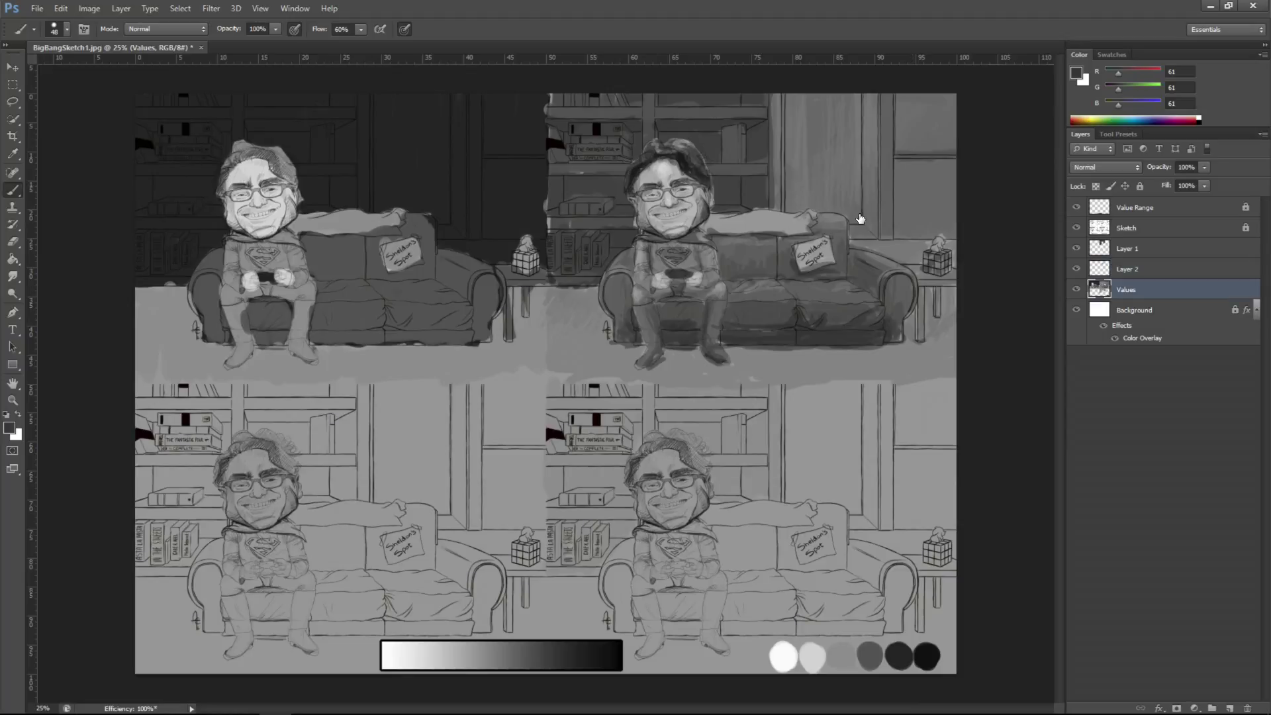
left_click(14, 102)
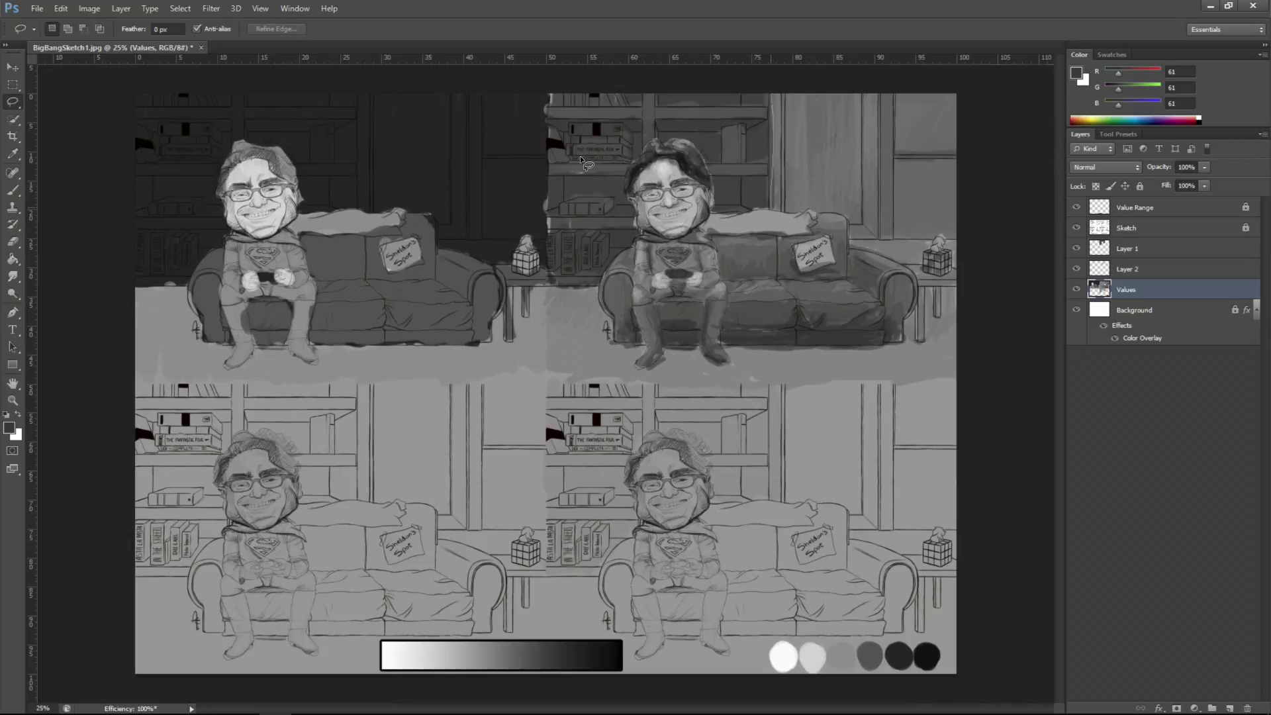
key("ctrl+z")
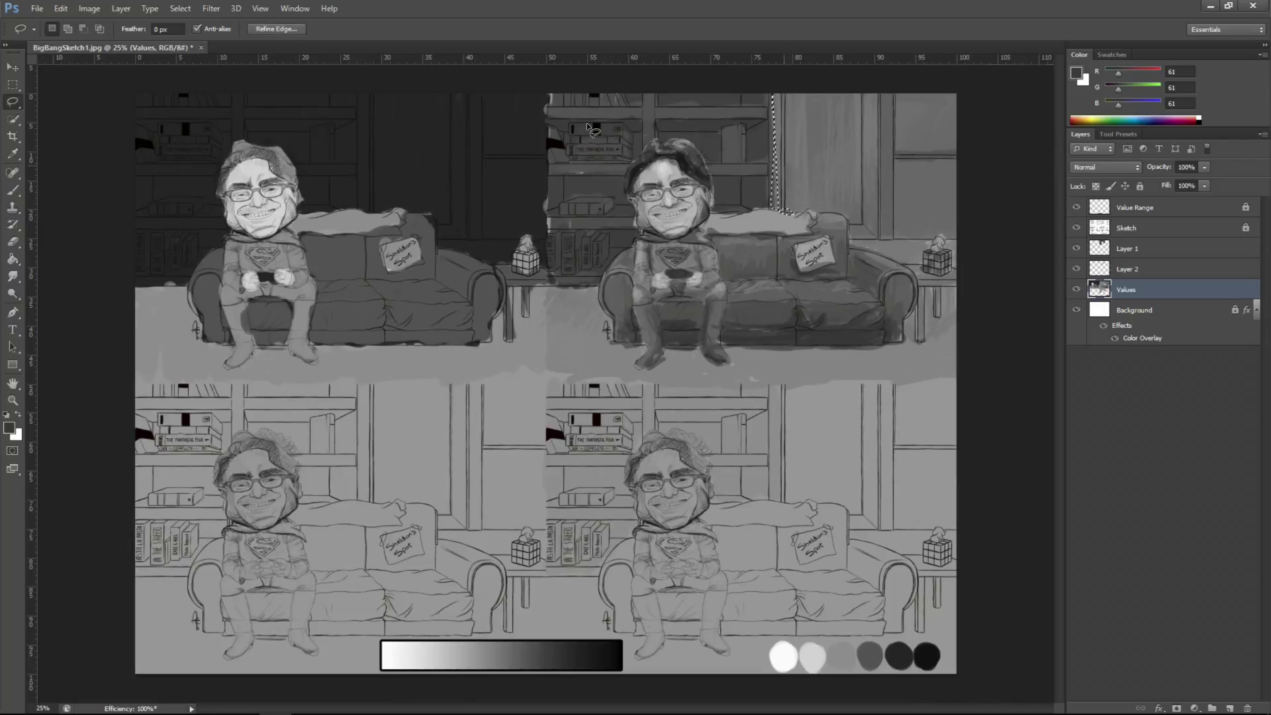
key("ctrl+d")
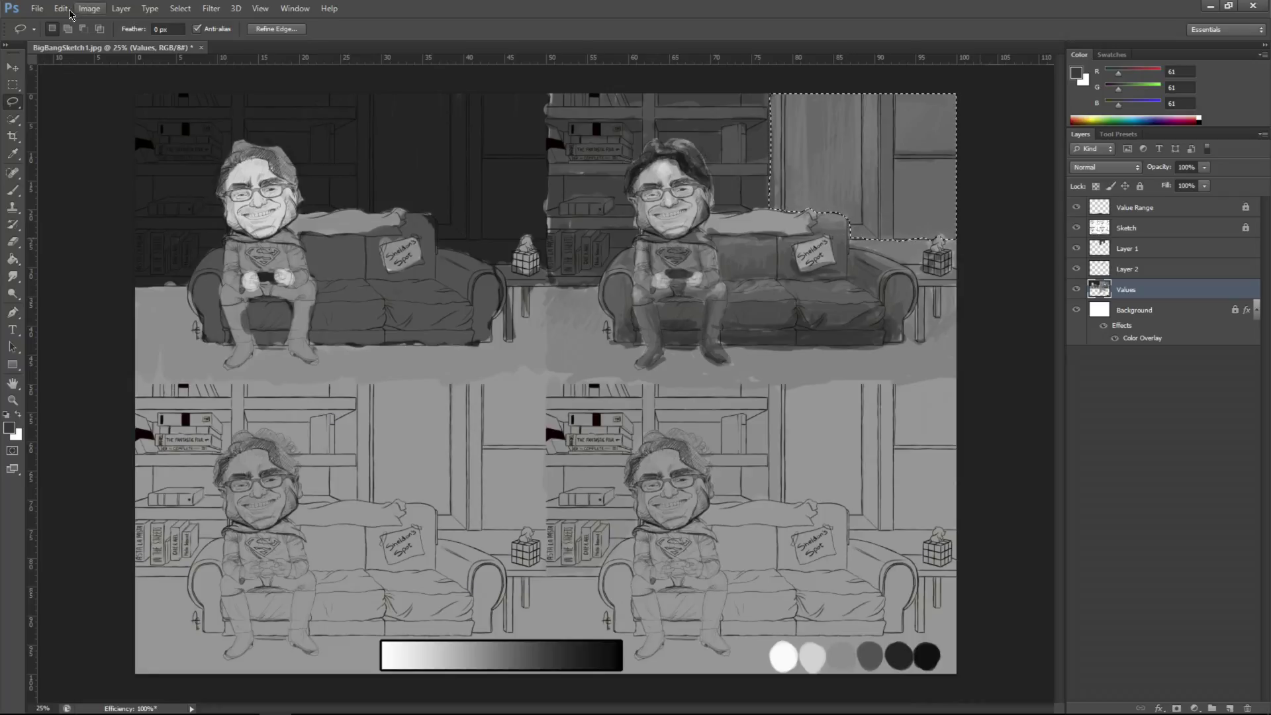
left_click(89, 8)
mouse_move(165, 42)
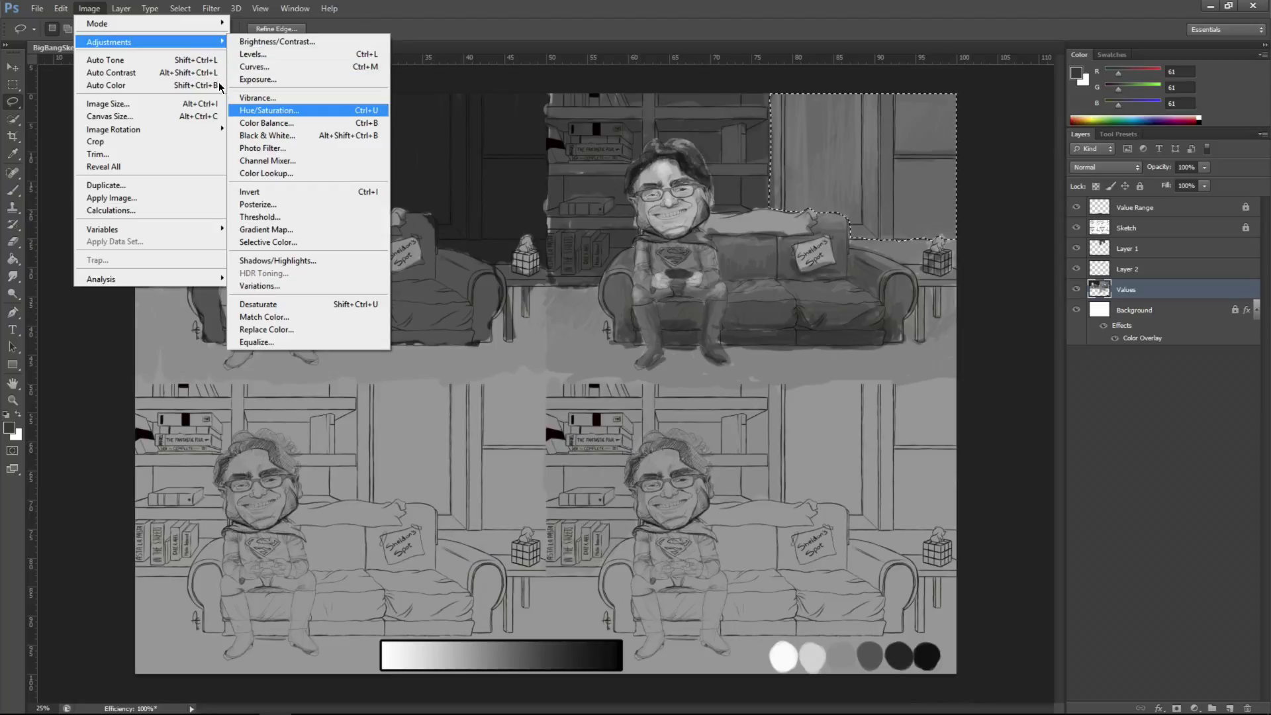
left_click(289, 110)
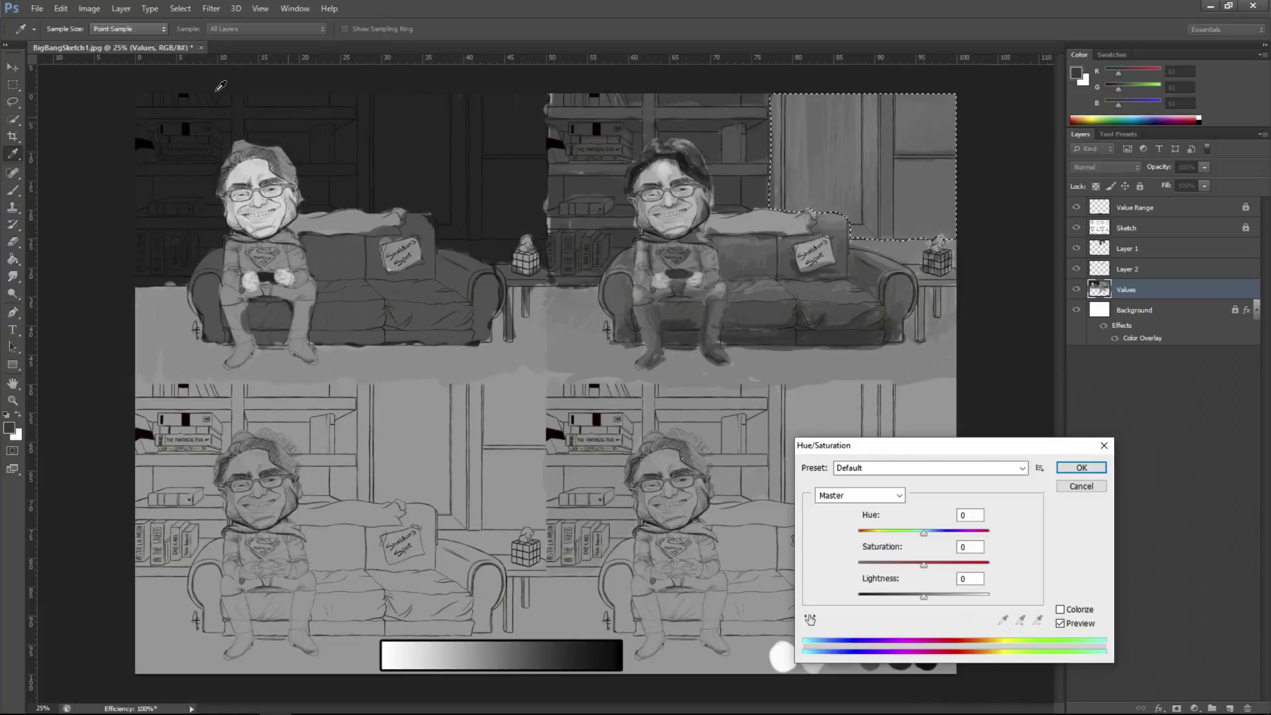
left_click_drag(923, 596, 912, 596)
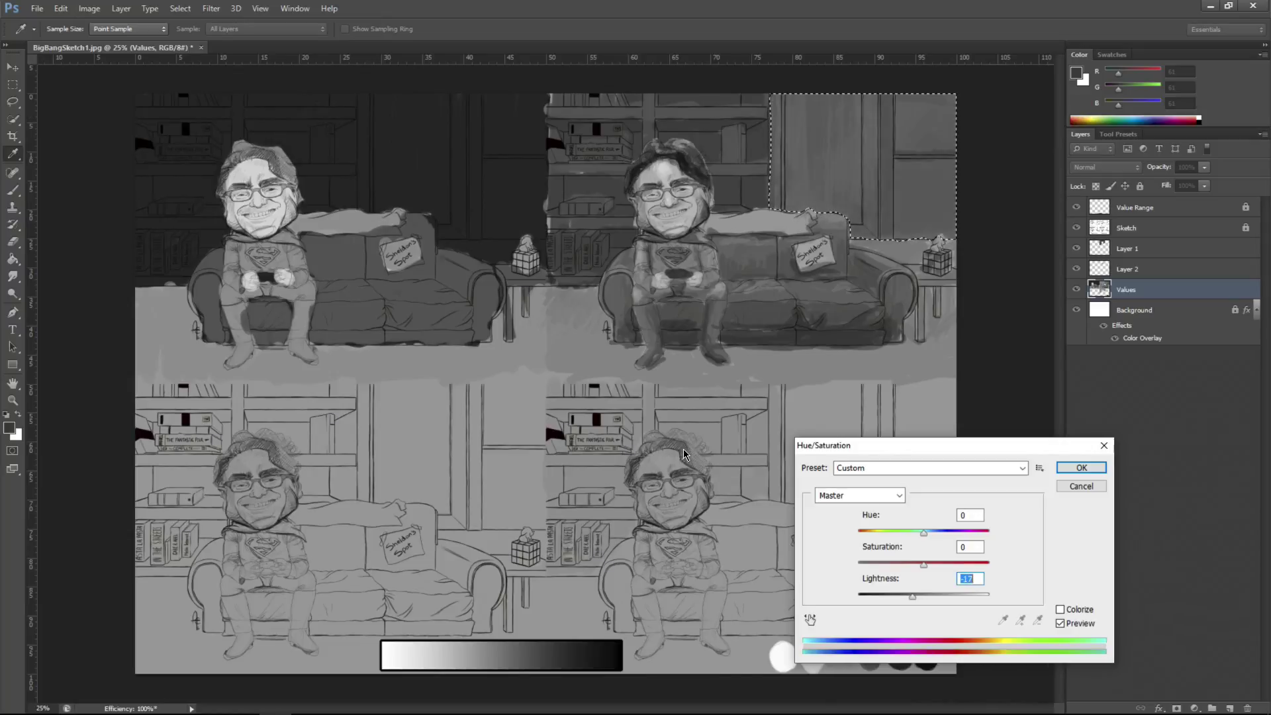
key("Up")
key("Return")
Clear the wall selection with the Rectangular Marquee tool.
key("l")
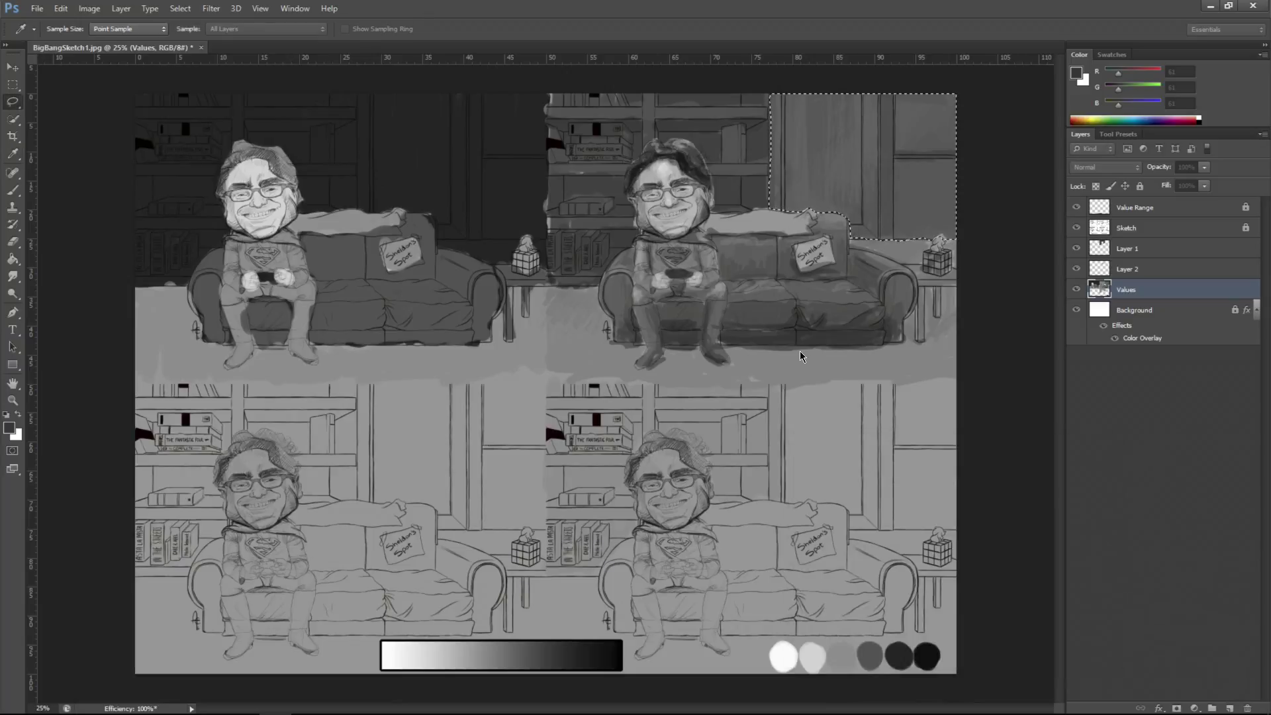
left_click(12, 84)
left_click(51, 136)
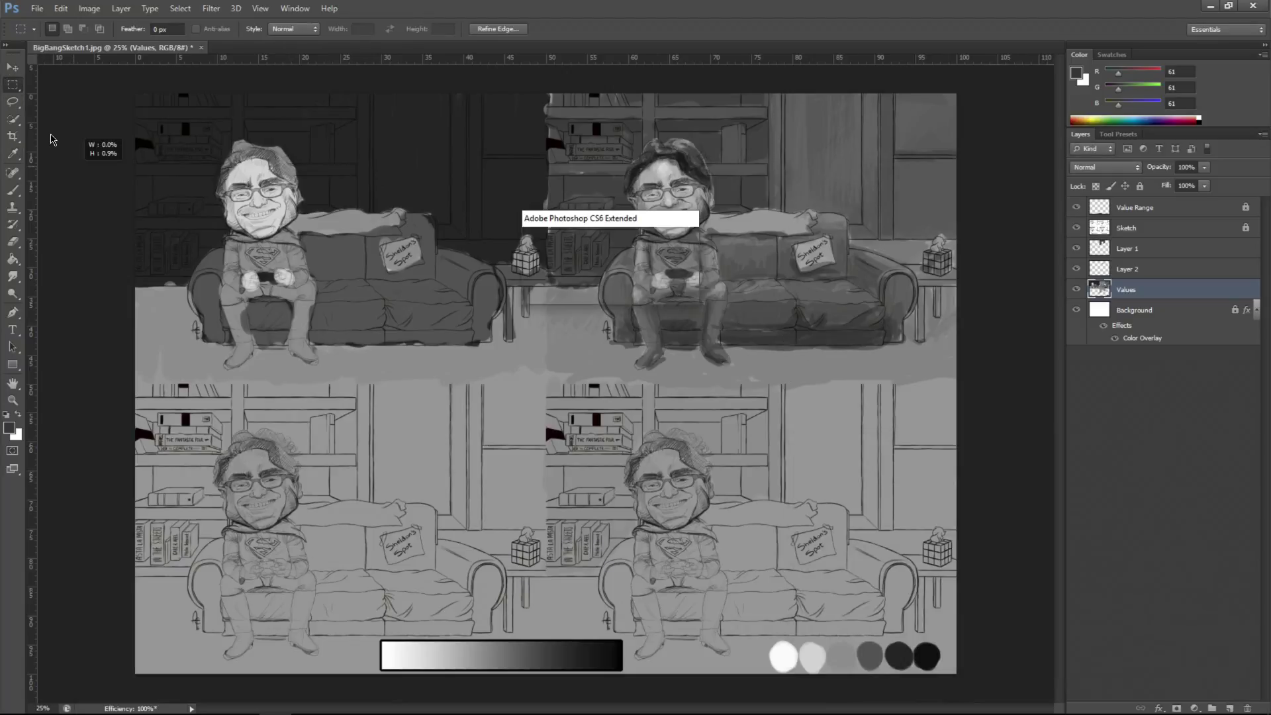
key("Return")
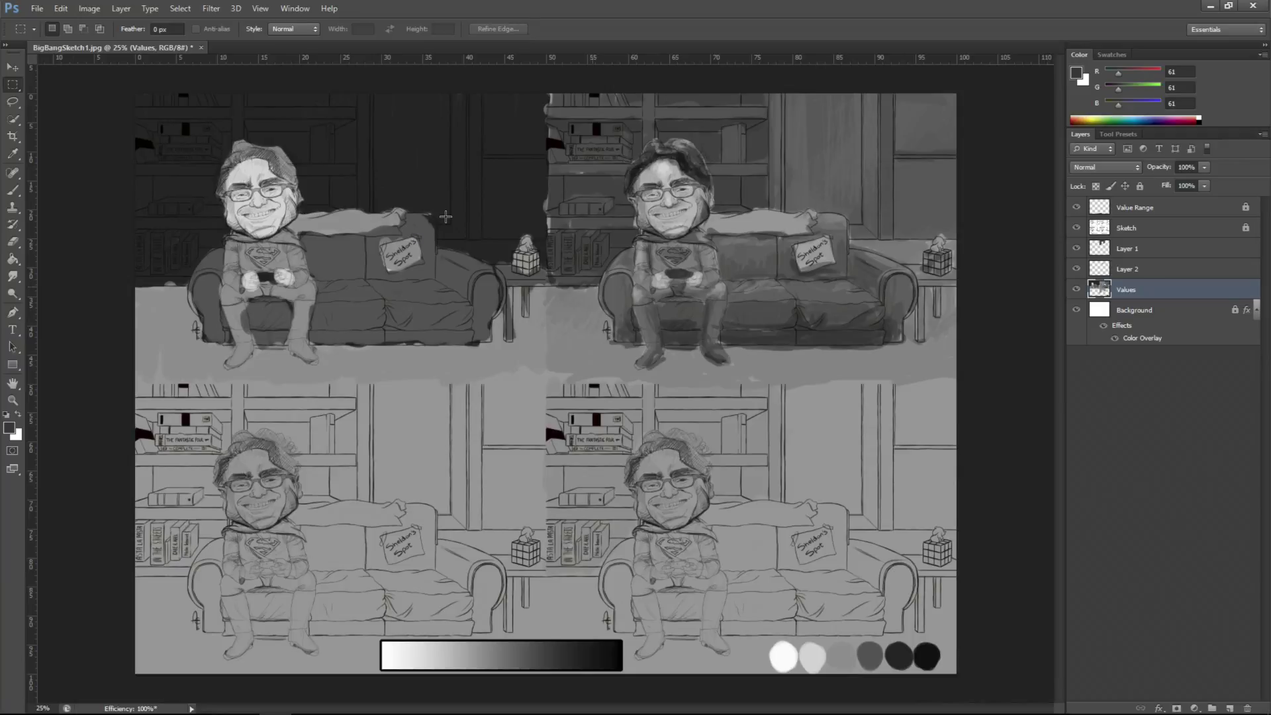